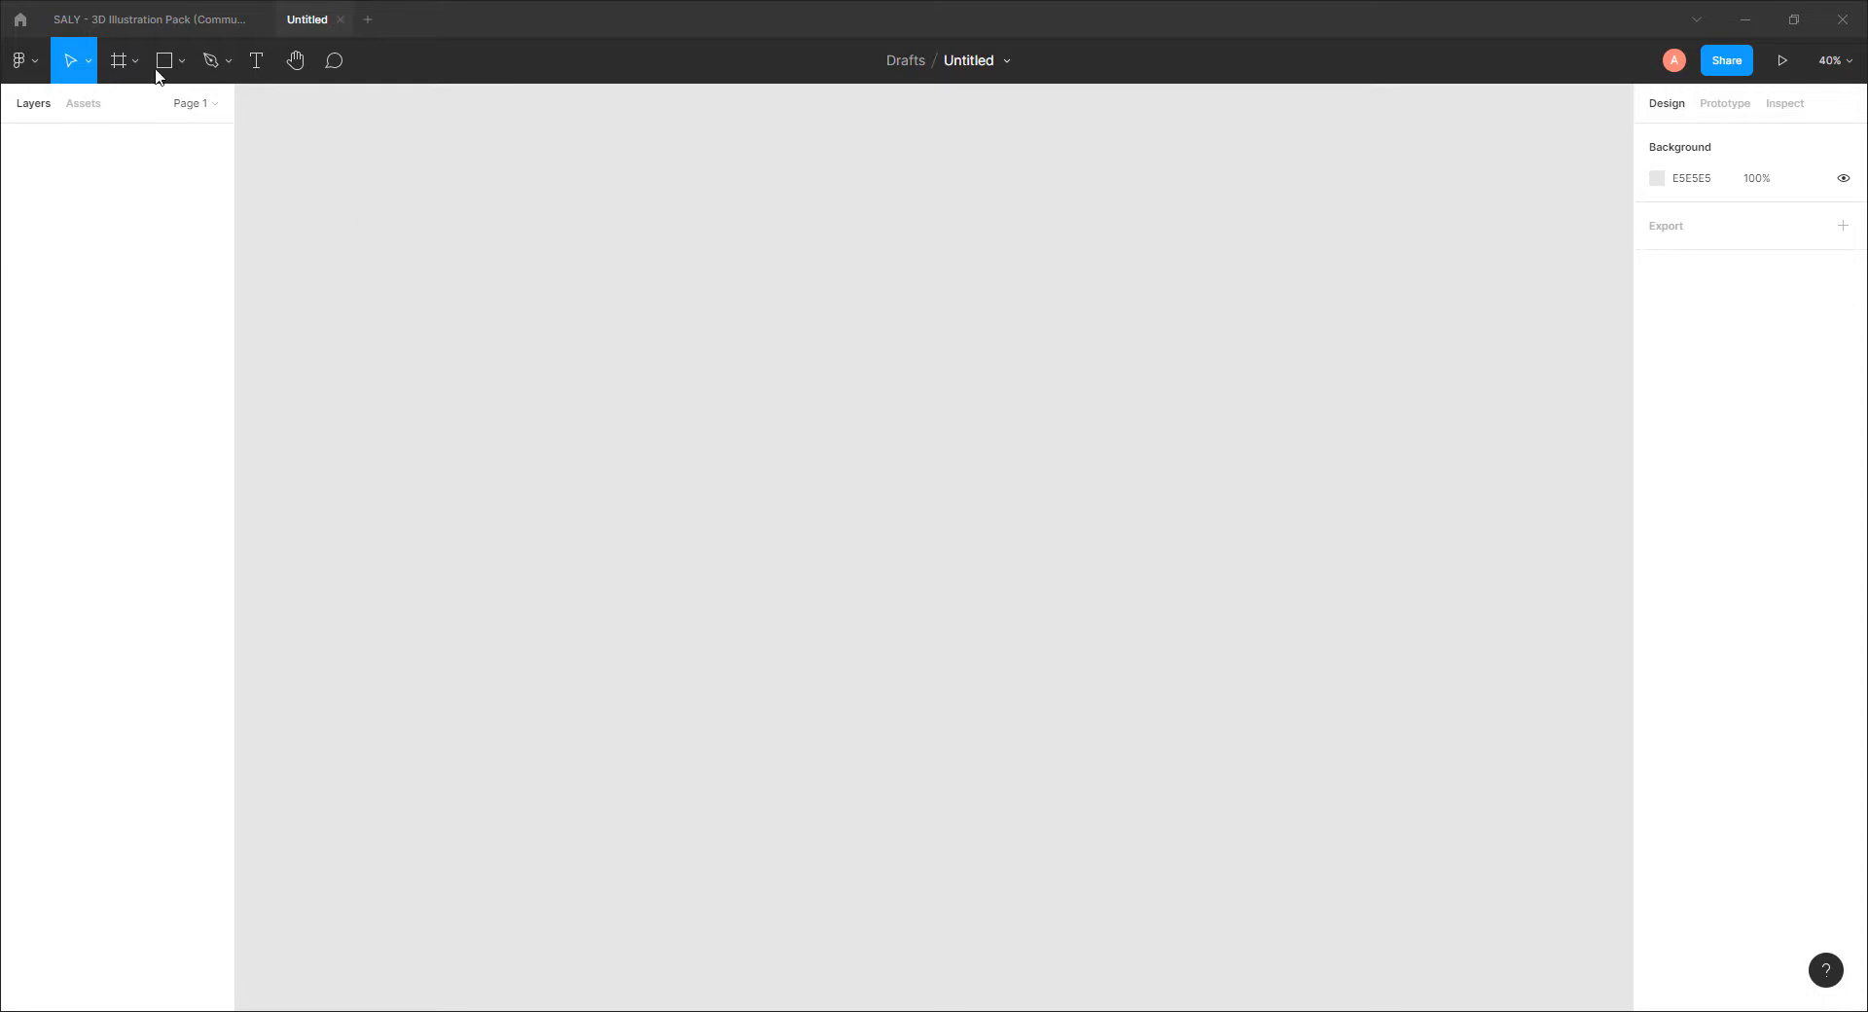
Step: Copy the Saly-2 image layer from Sample 2 in the SALY illustration pack and paste it into the Untitled file
left_click(148, 19)
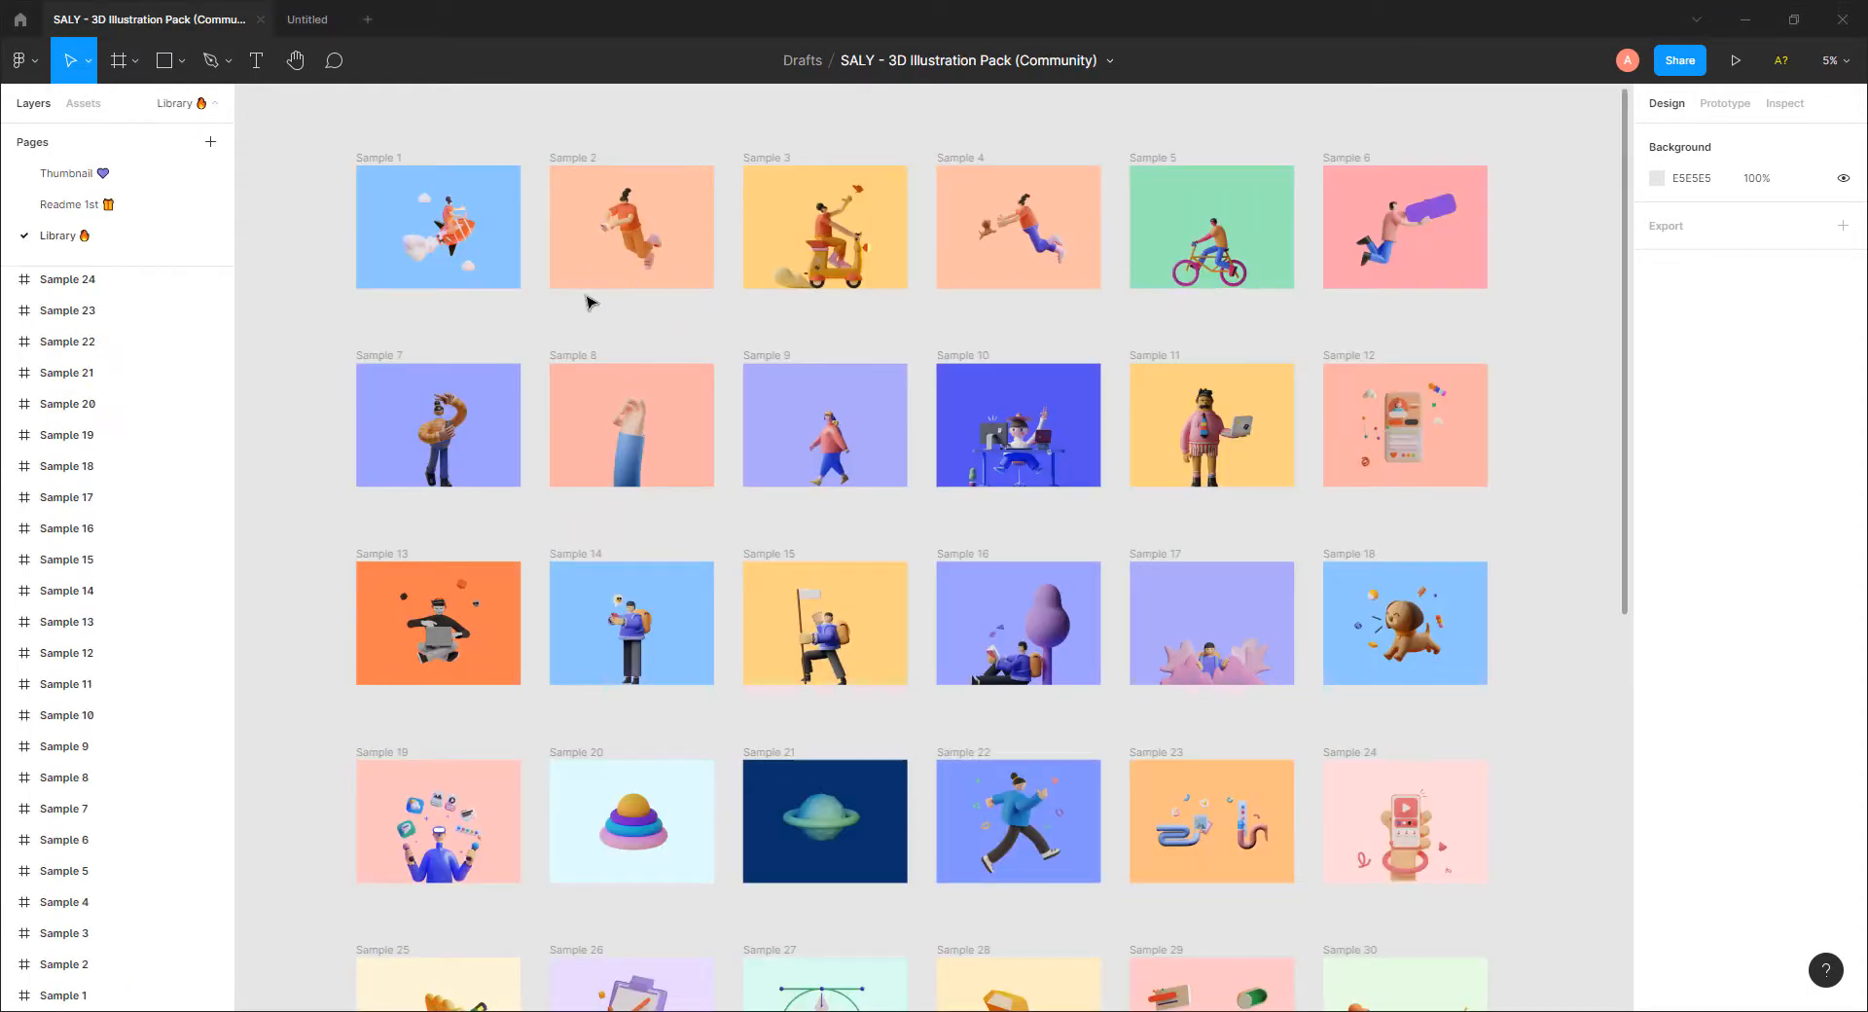
left_click(778, 185)
left_click(881, 131)
left_click(628, 227)
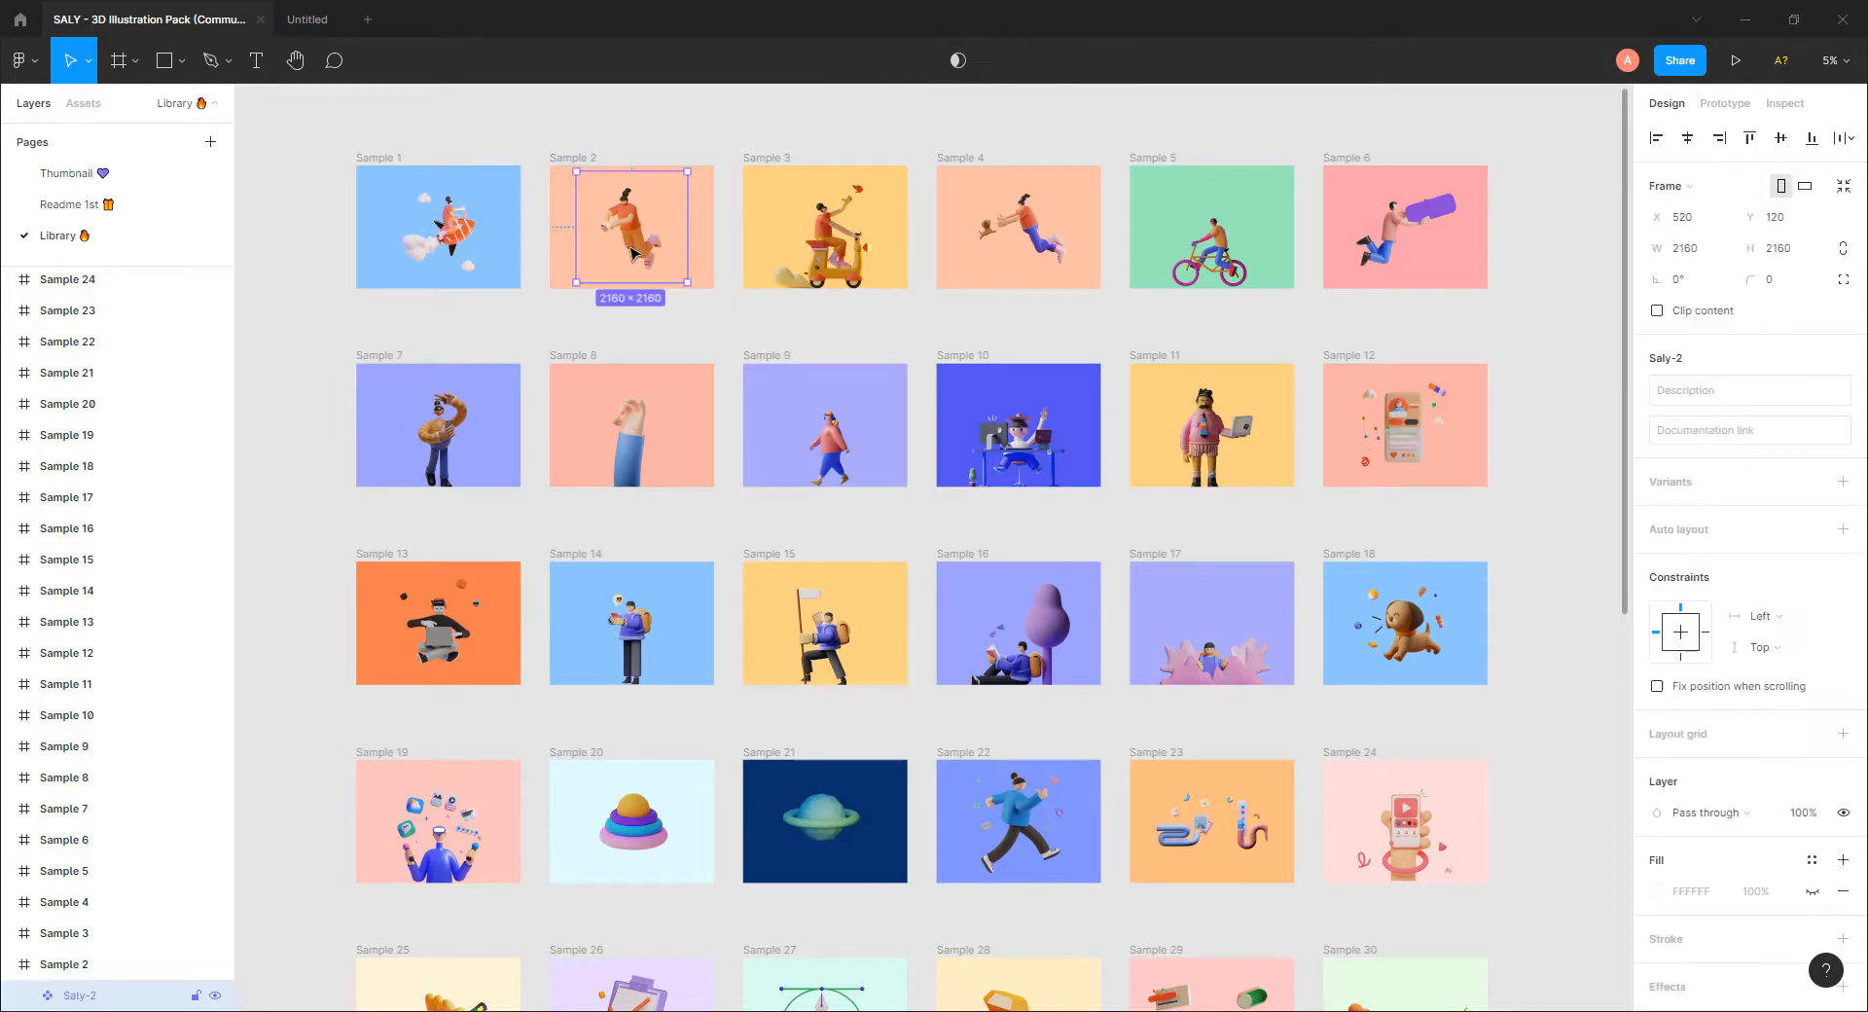
left_click(24, 995)
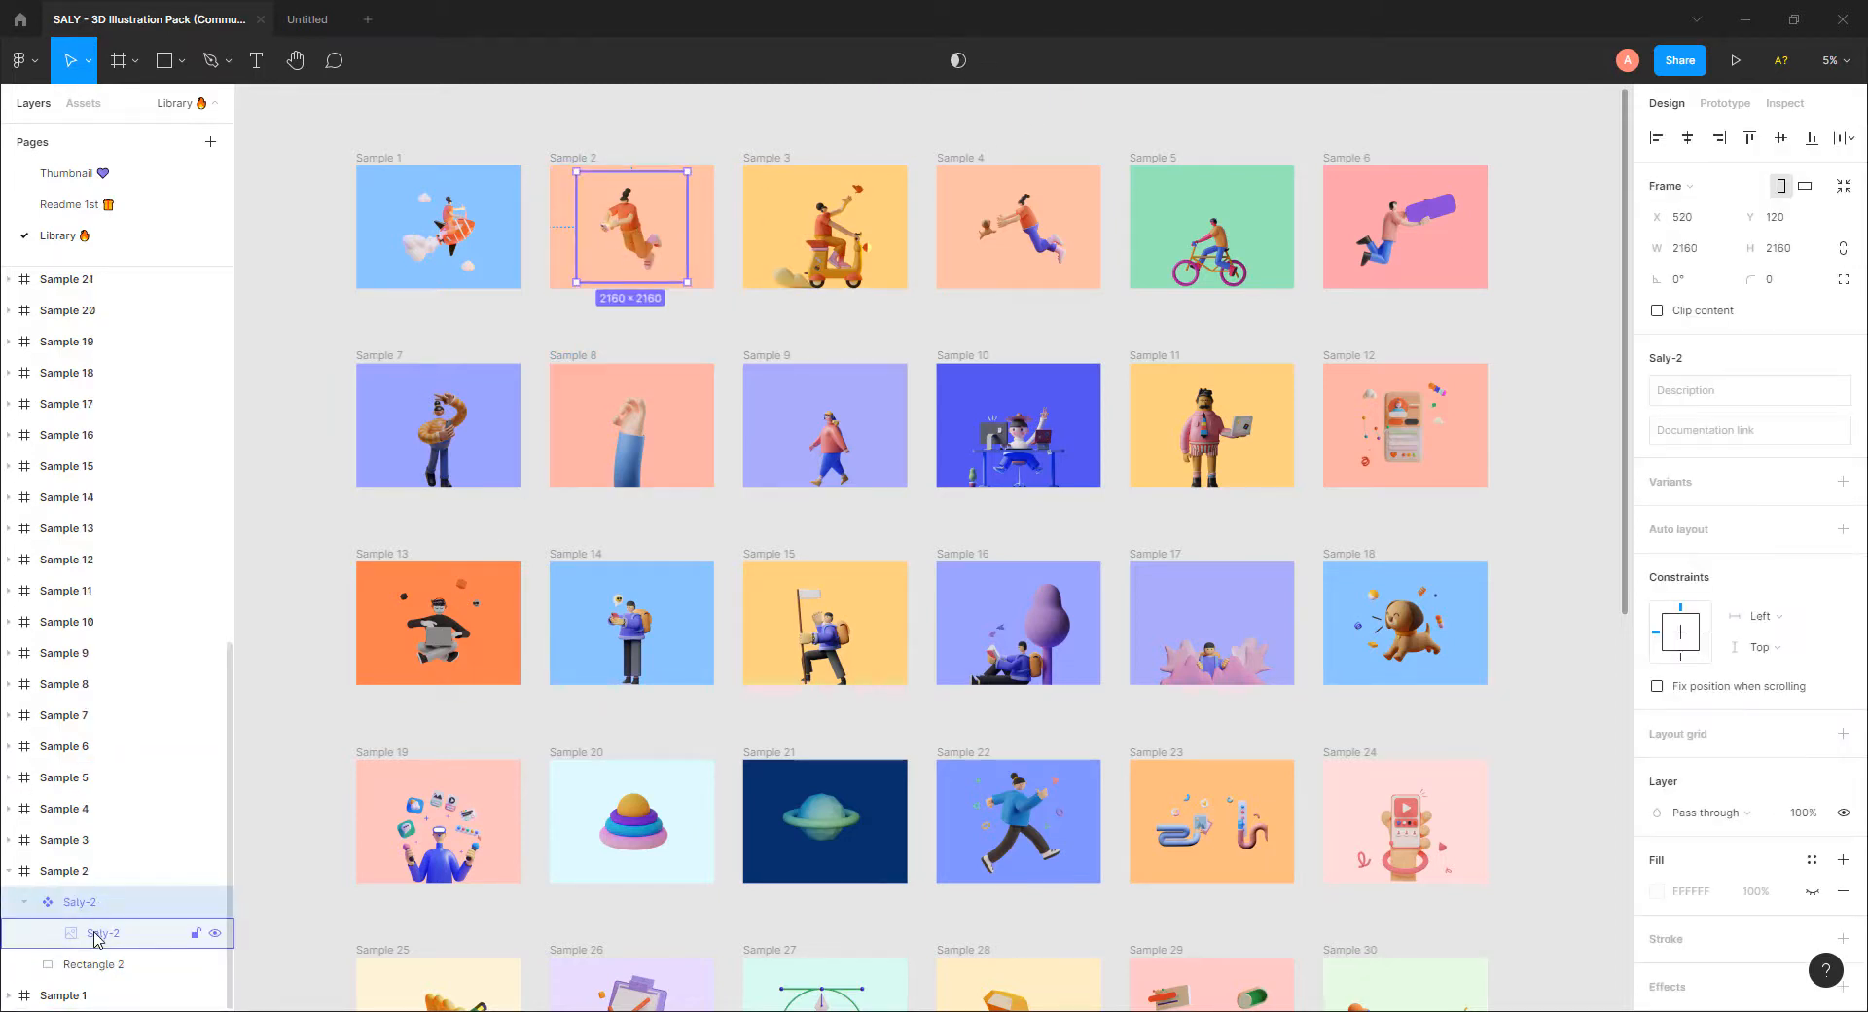
left_click(119, 936)
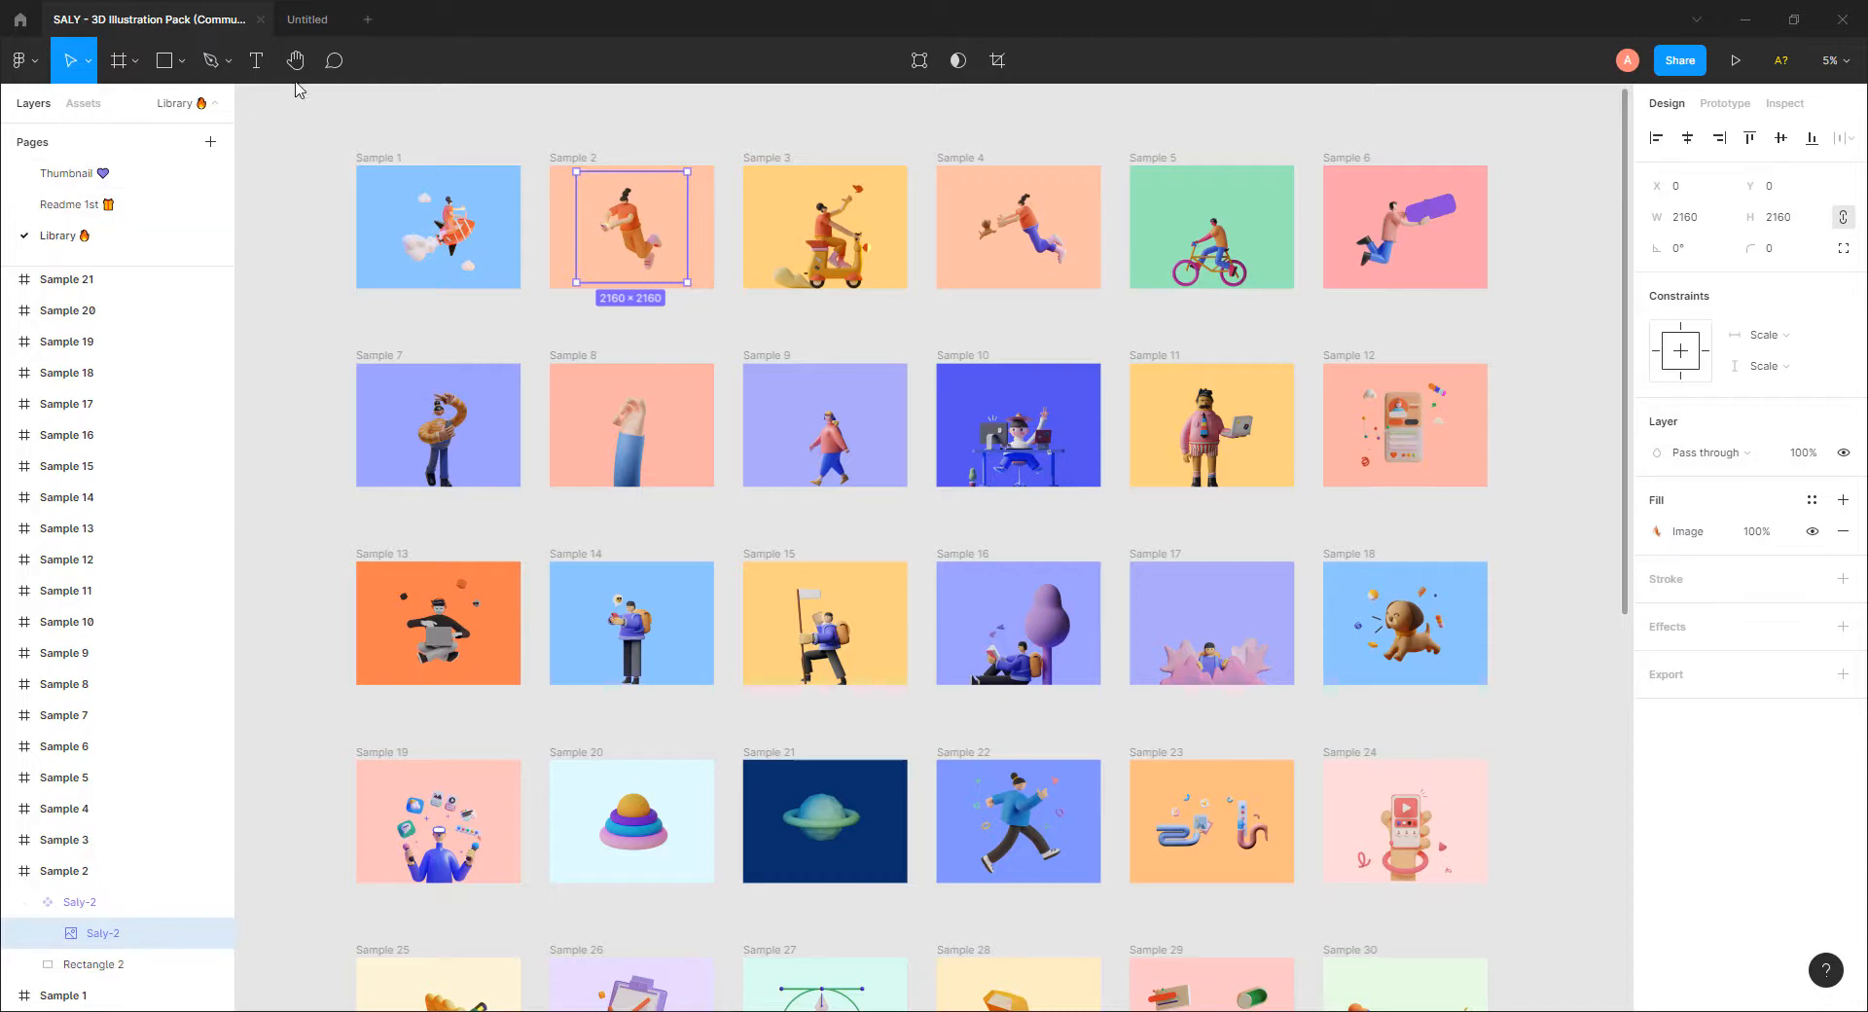
left_click(313, 21)
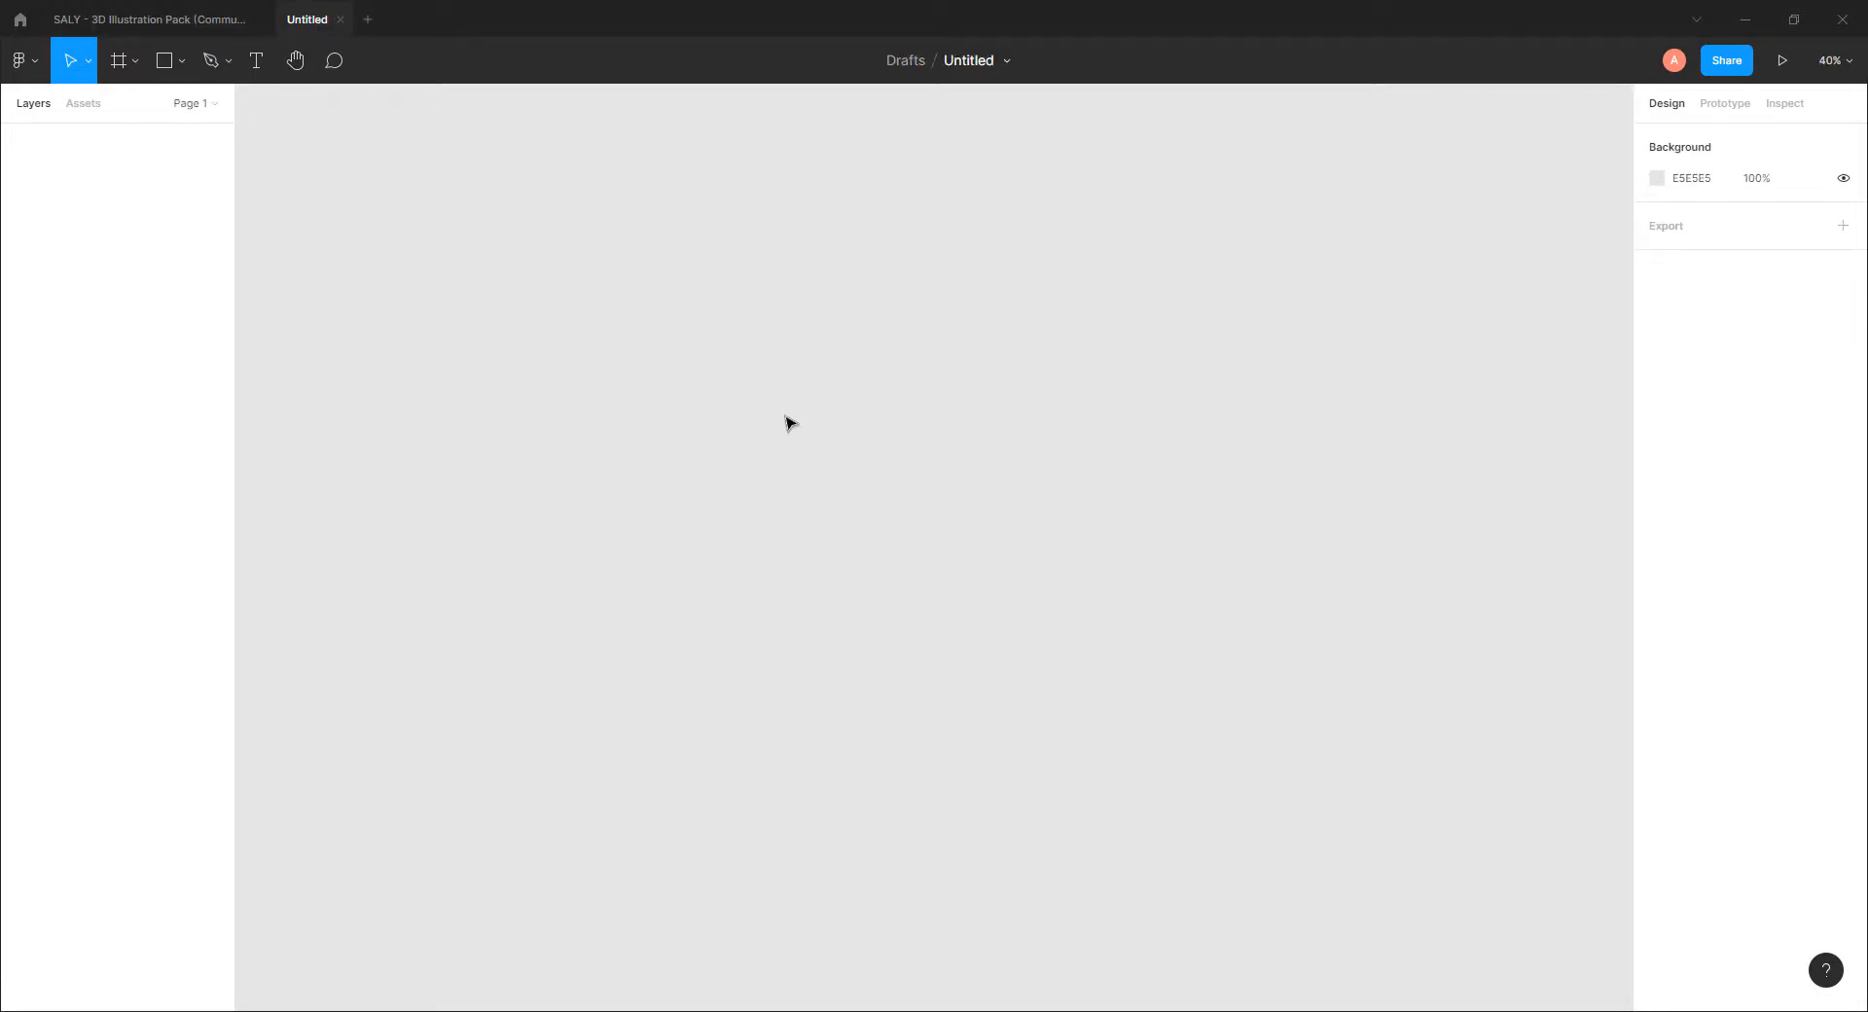
key("ctrl+v")
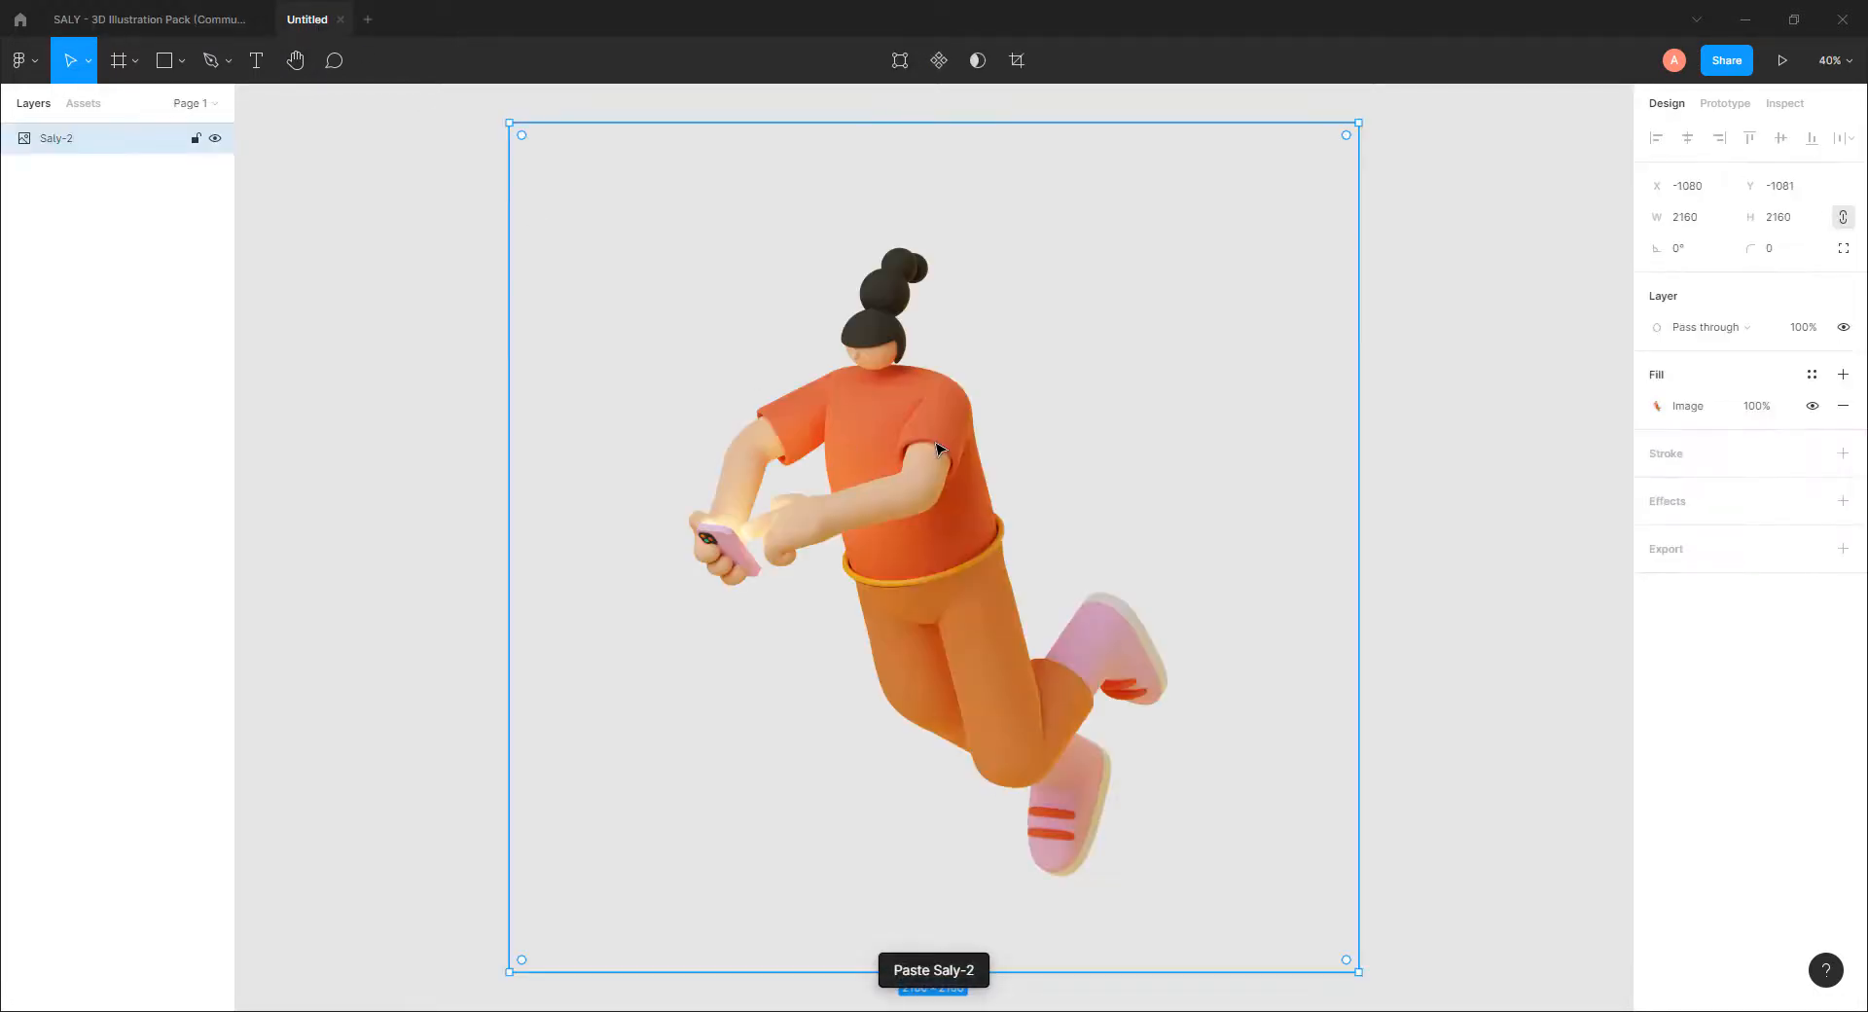
Step: Flip the pasted character horizontally and scale it down to about 708 × 708, placed in the canvas's upper-left area
right_click(855, 410)
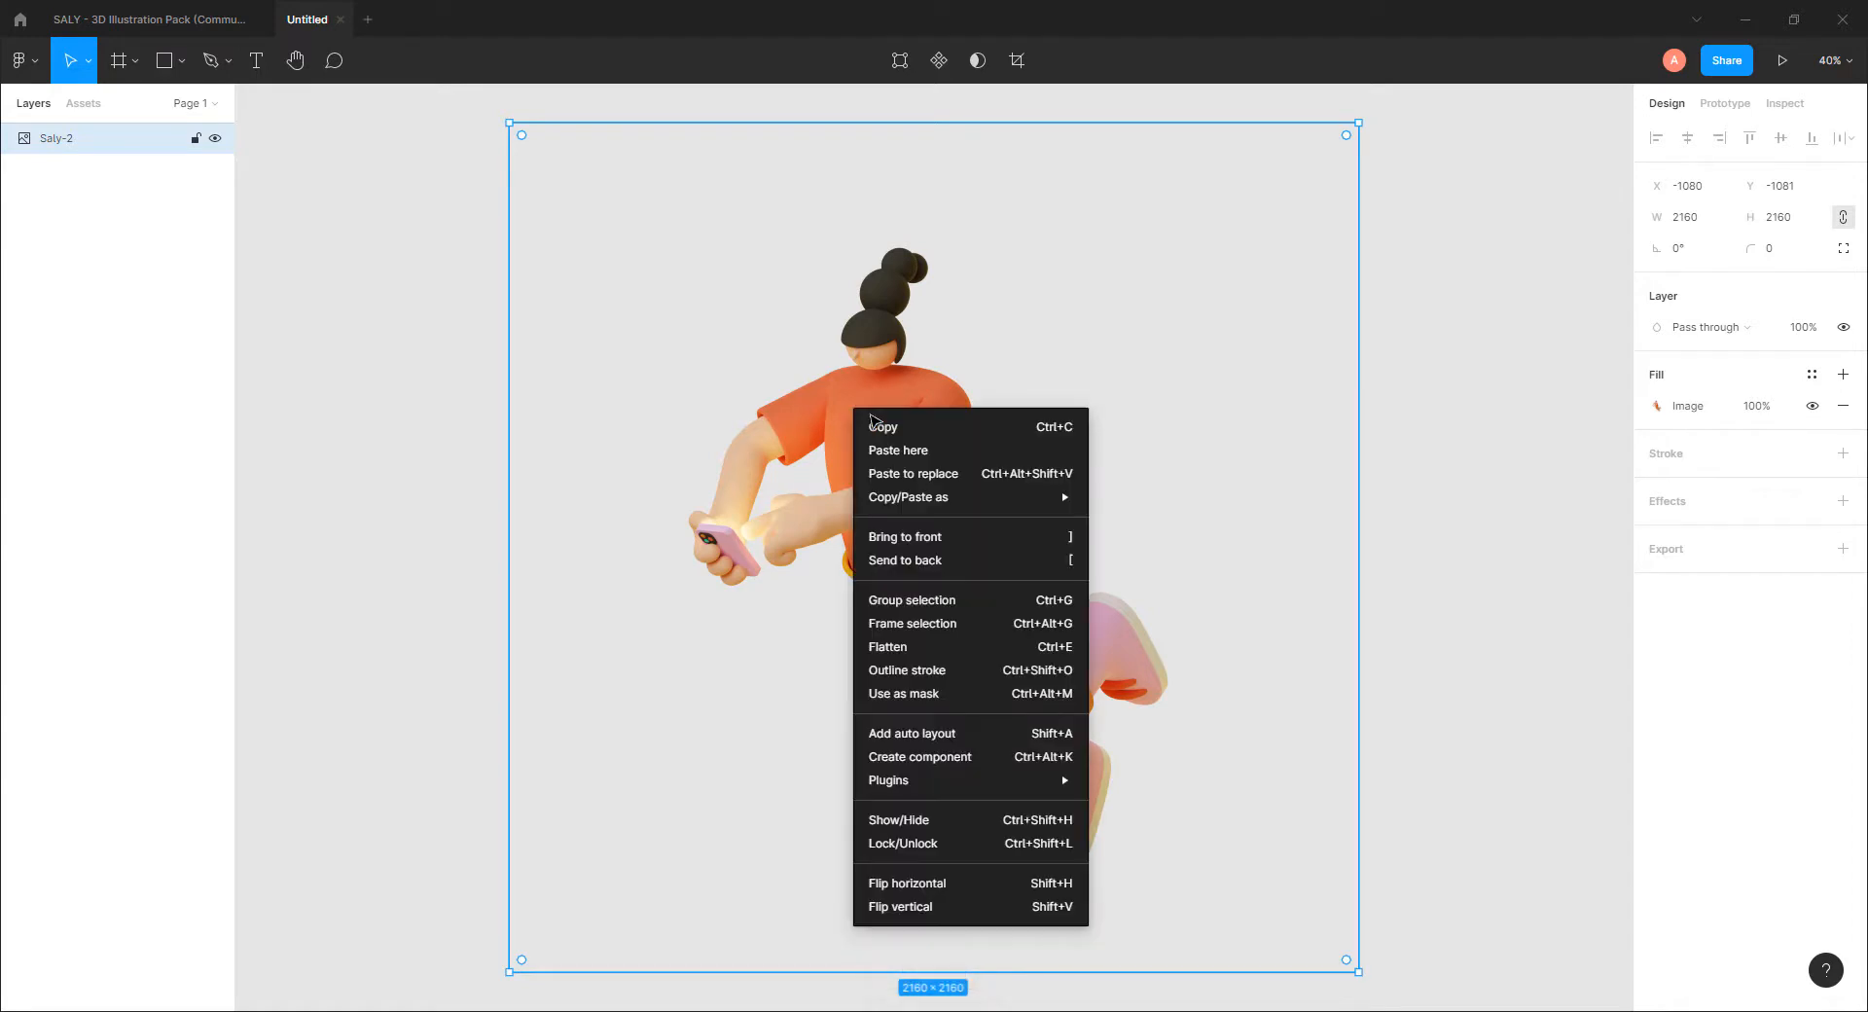
left_click(911, 884)
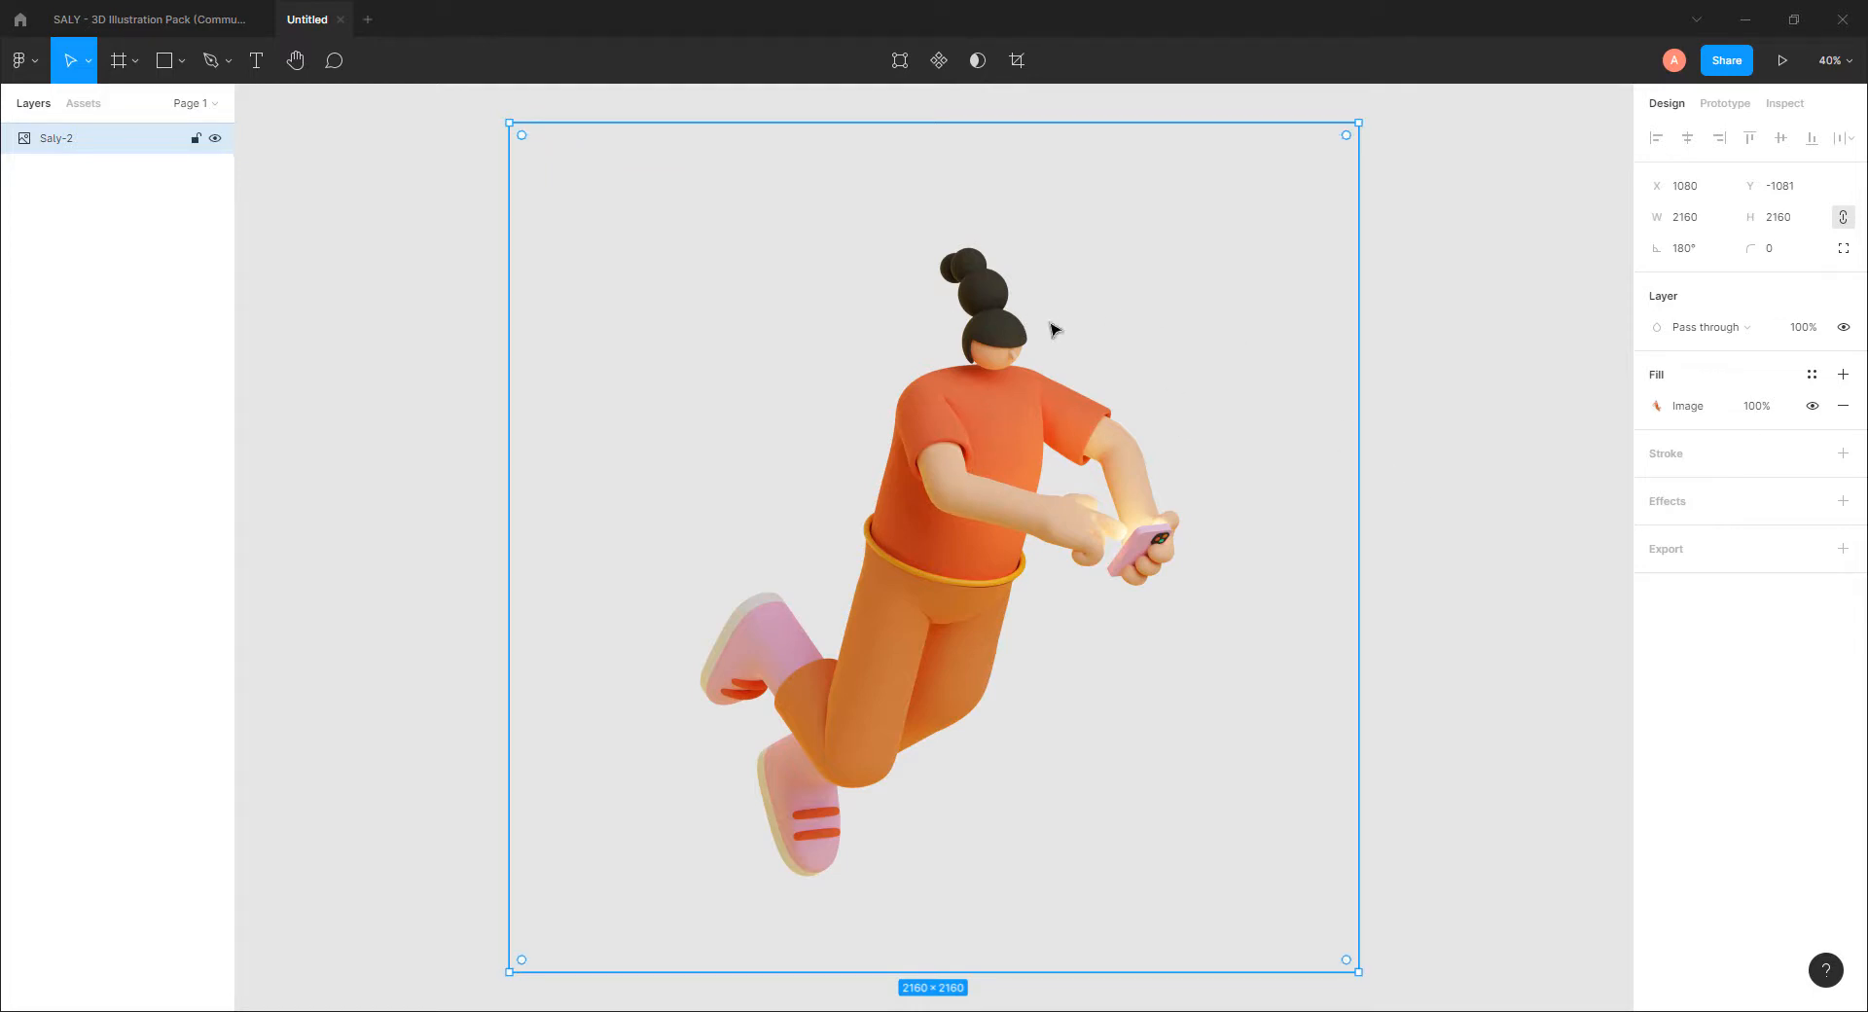
left_click_drag(1355, 124, 1076, 462)
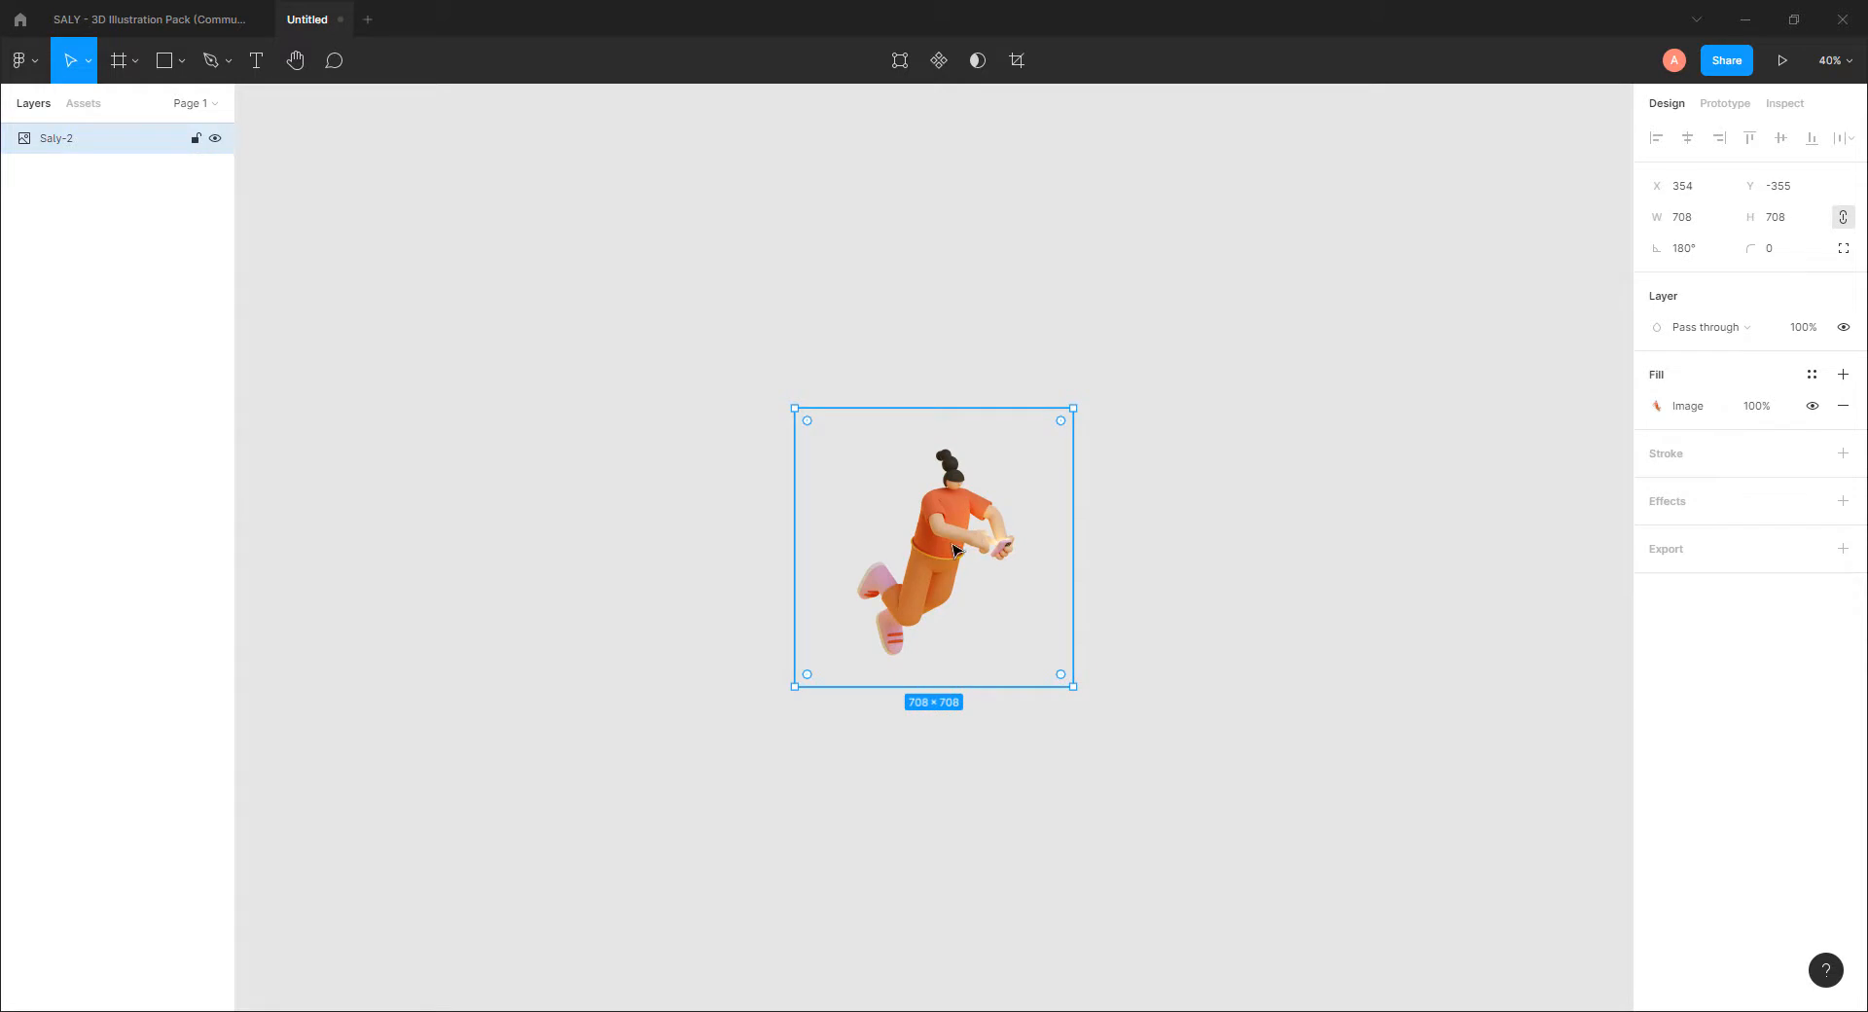
left_click_drag(954, 550, 670, 282)
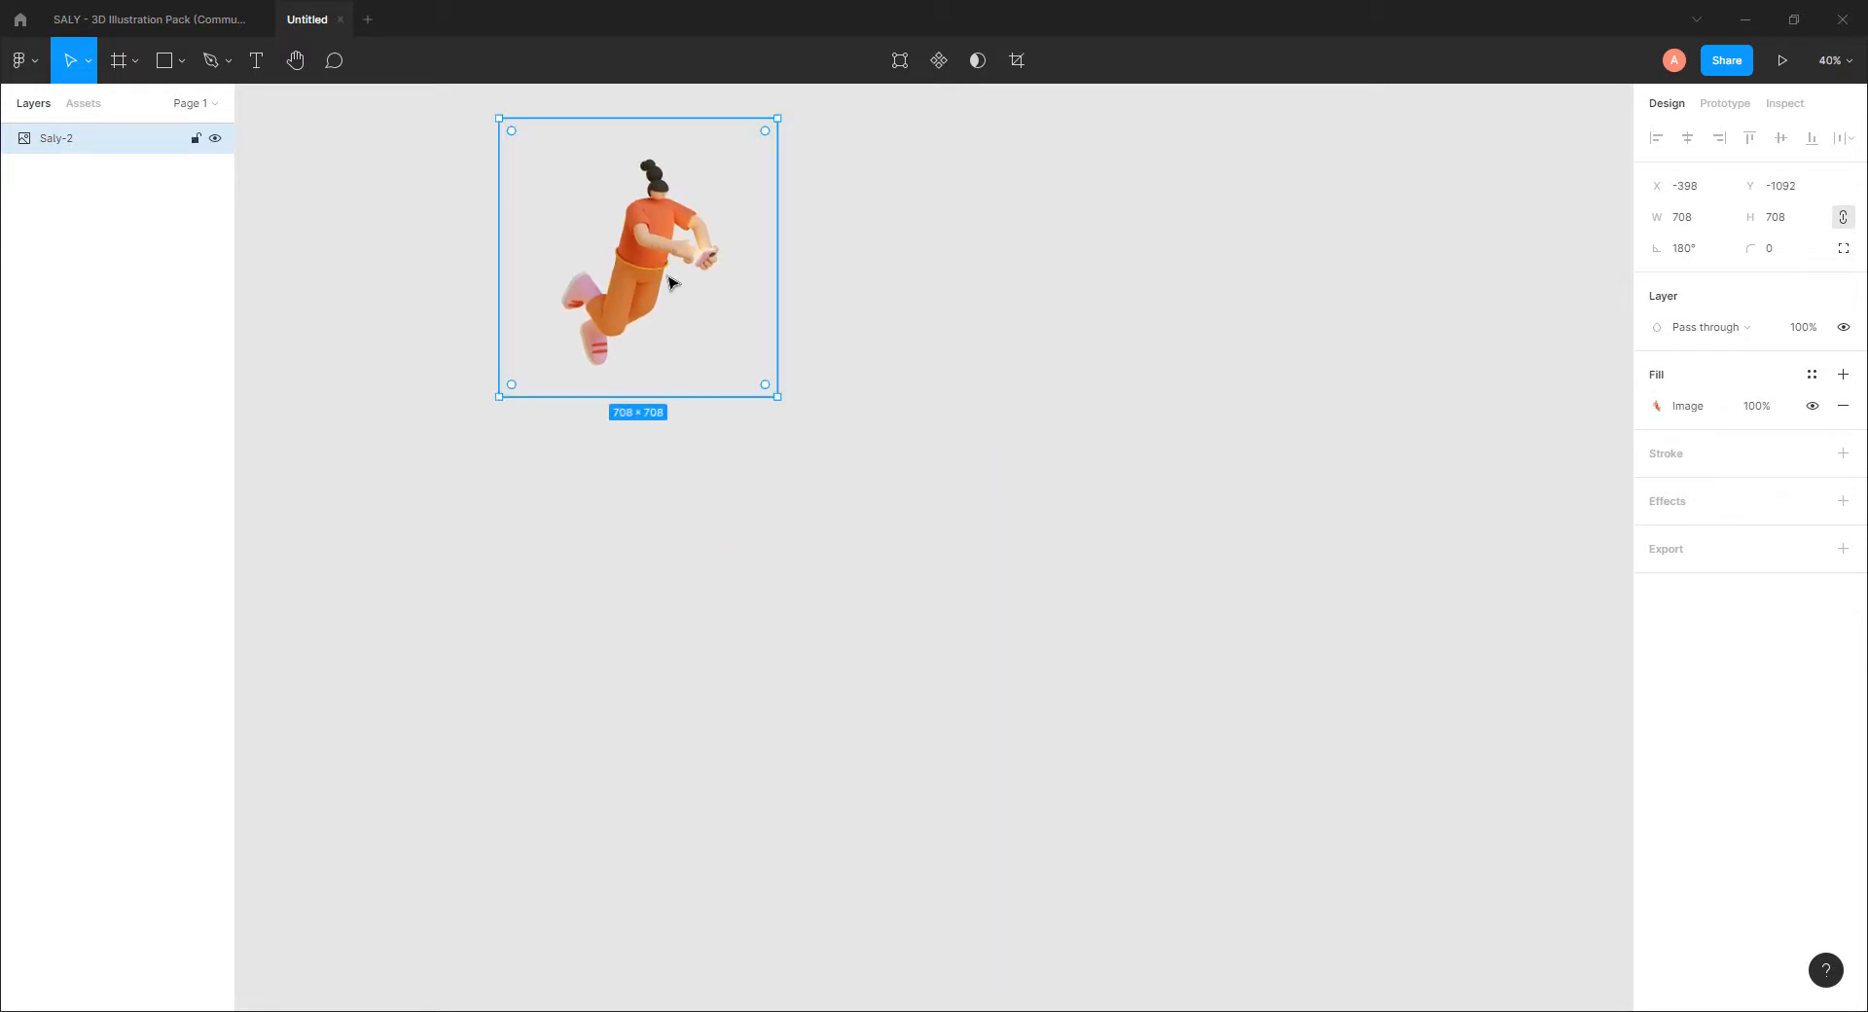
Step: Turn the character image into a component and rename it perso
right_click(643, 259)
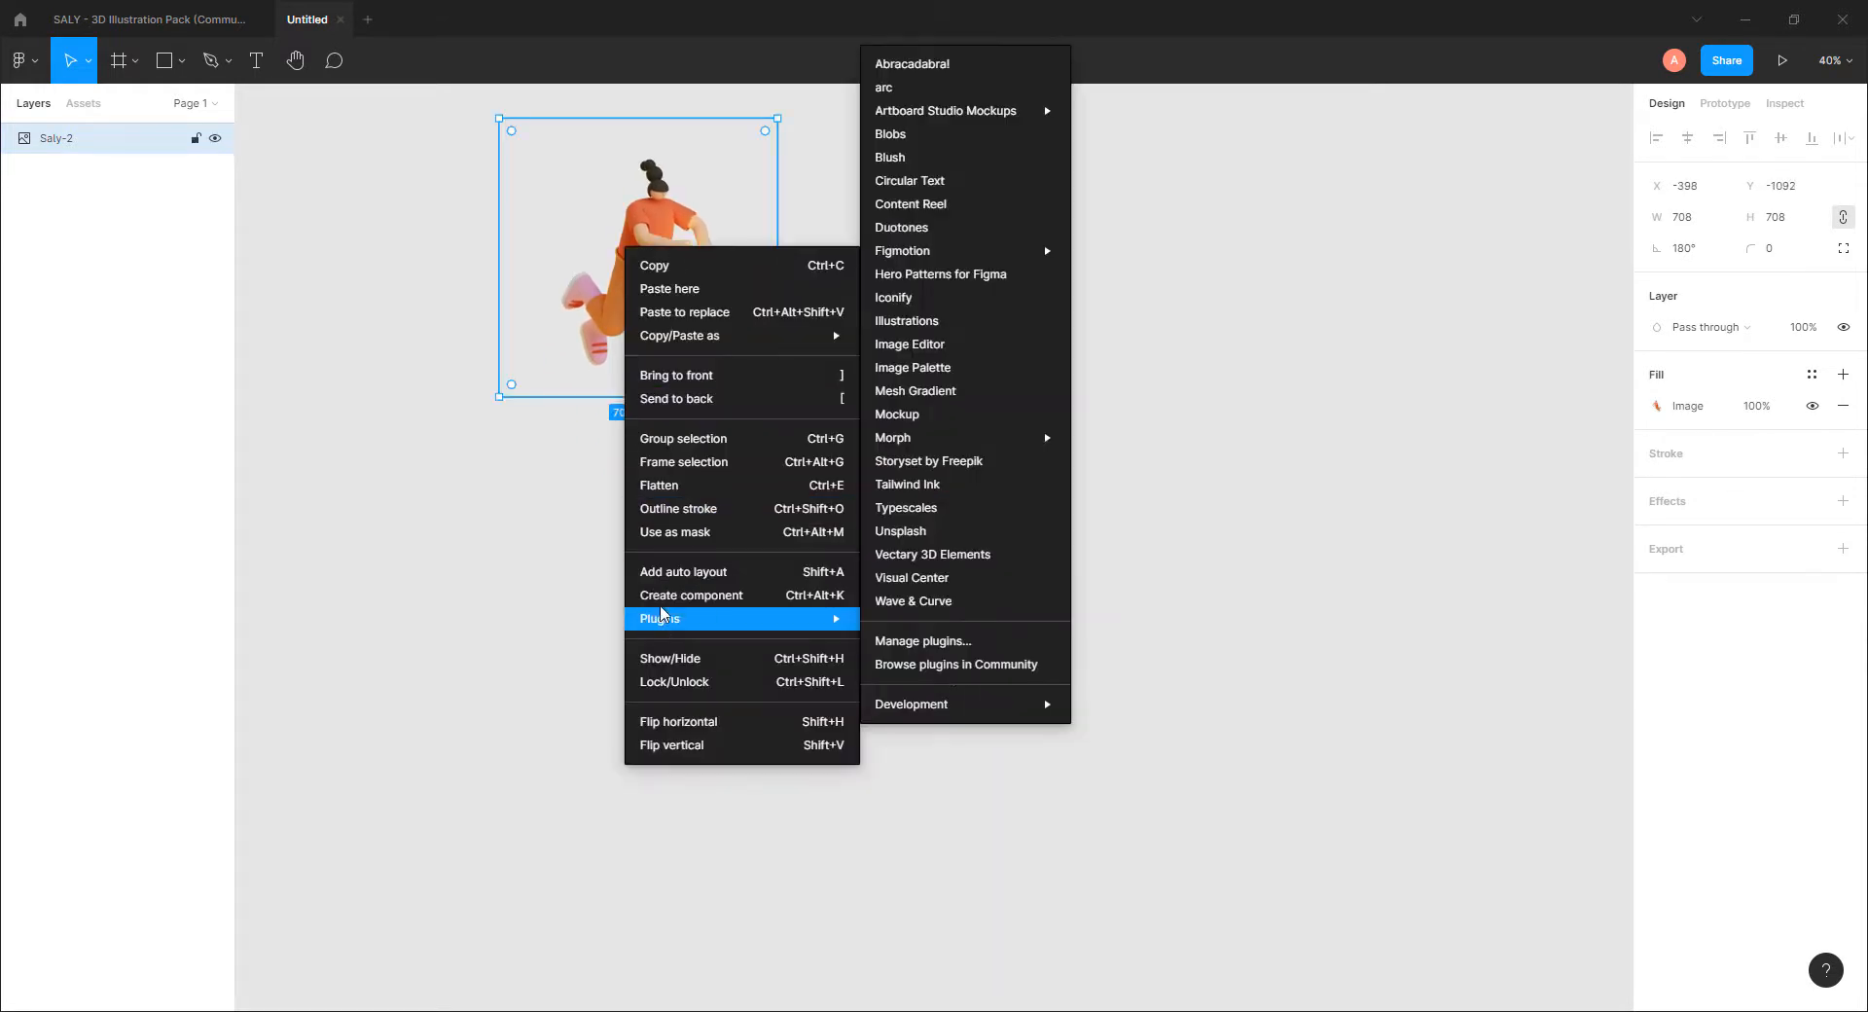
left_click(686, 598)
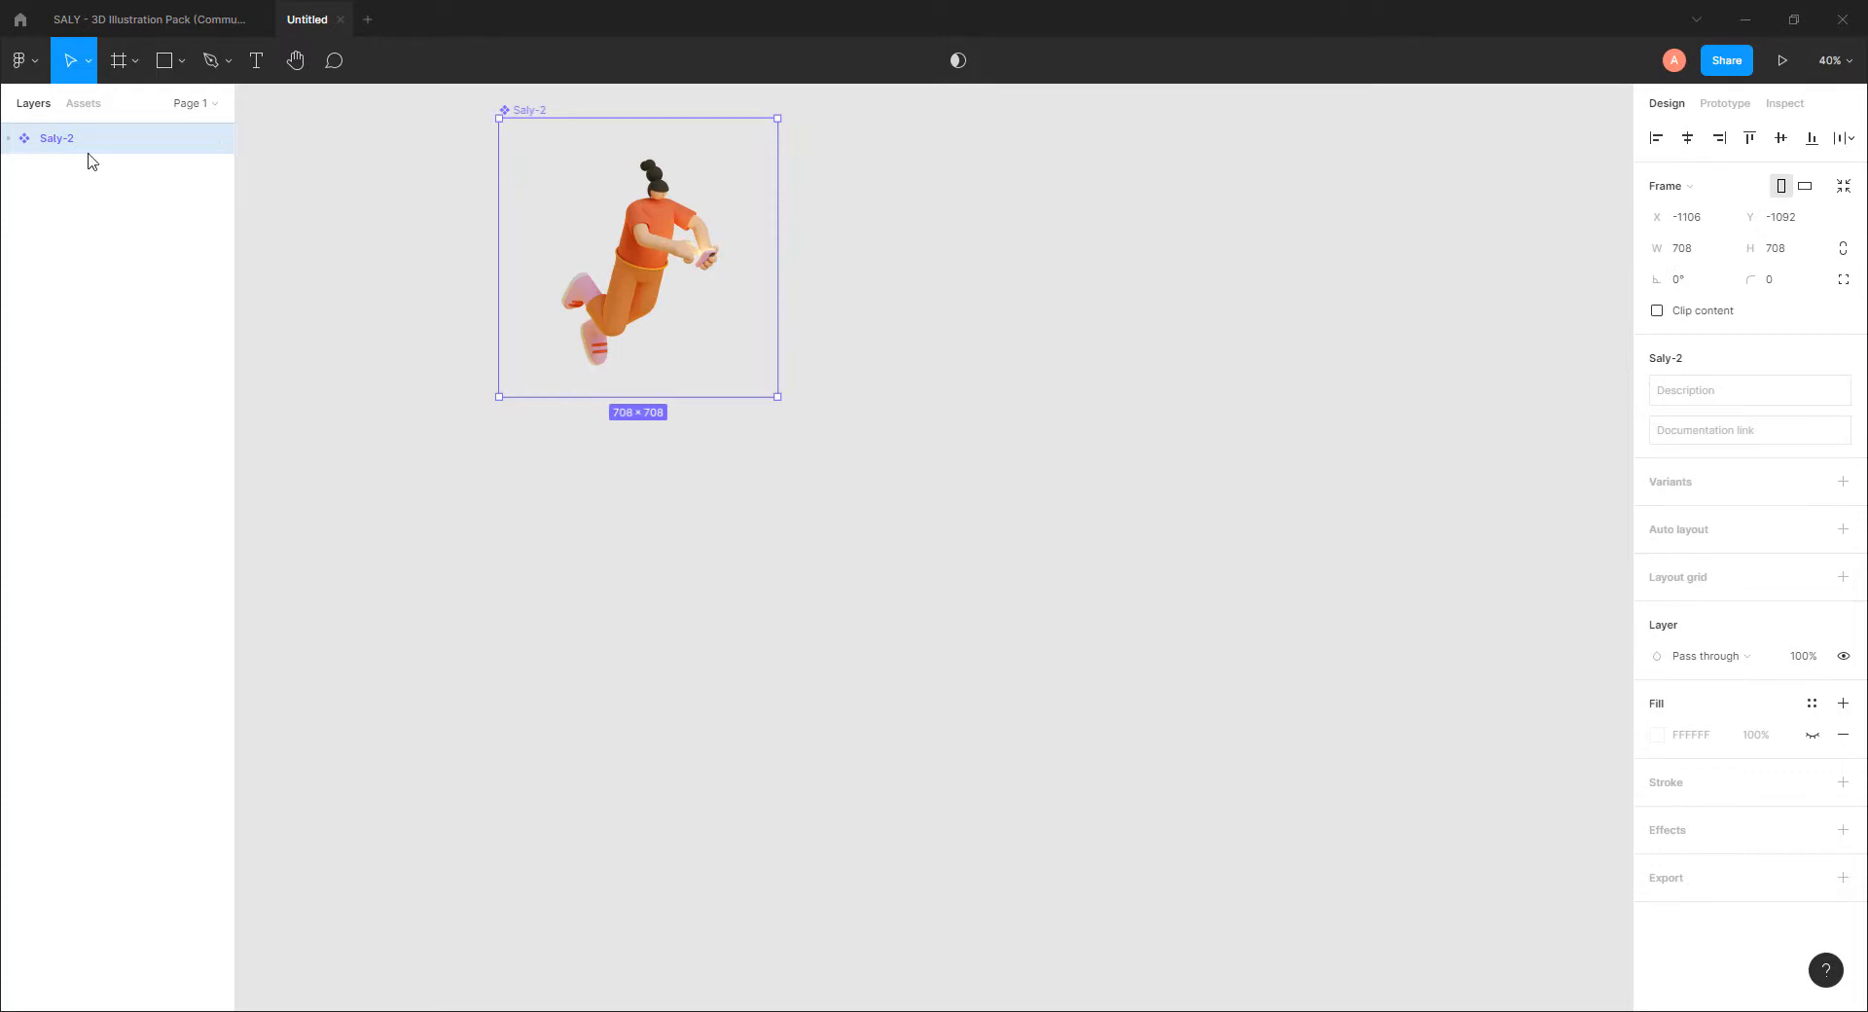
double_click(58, 143)
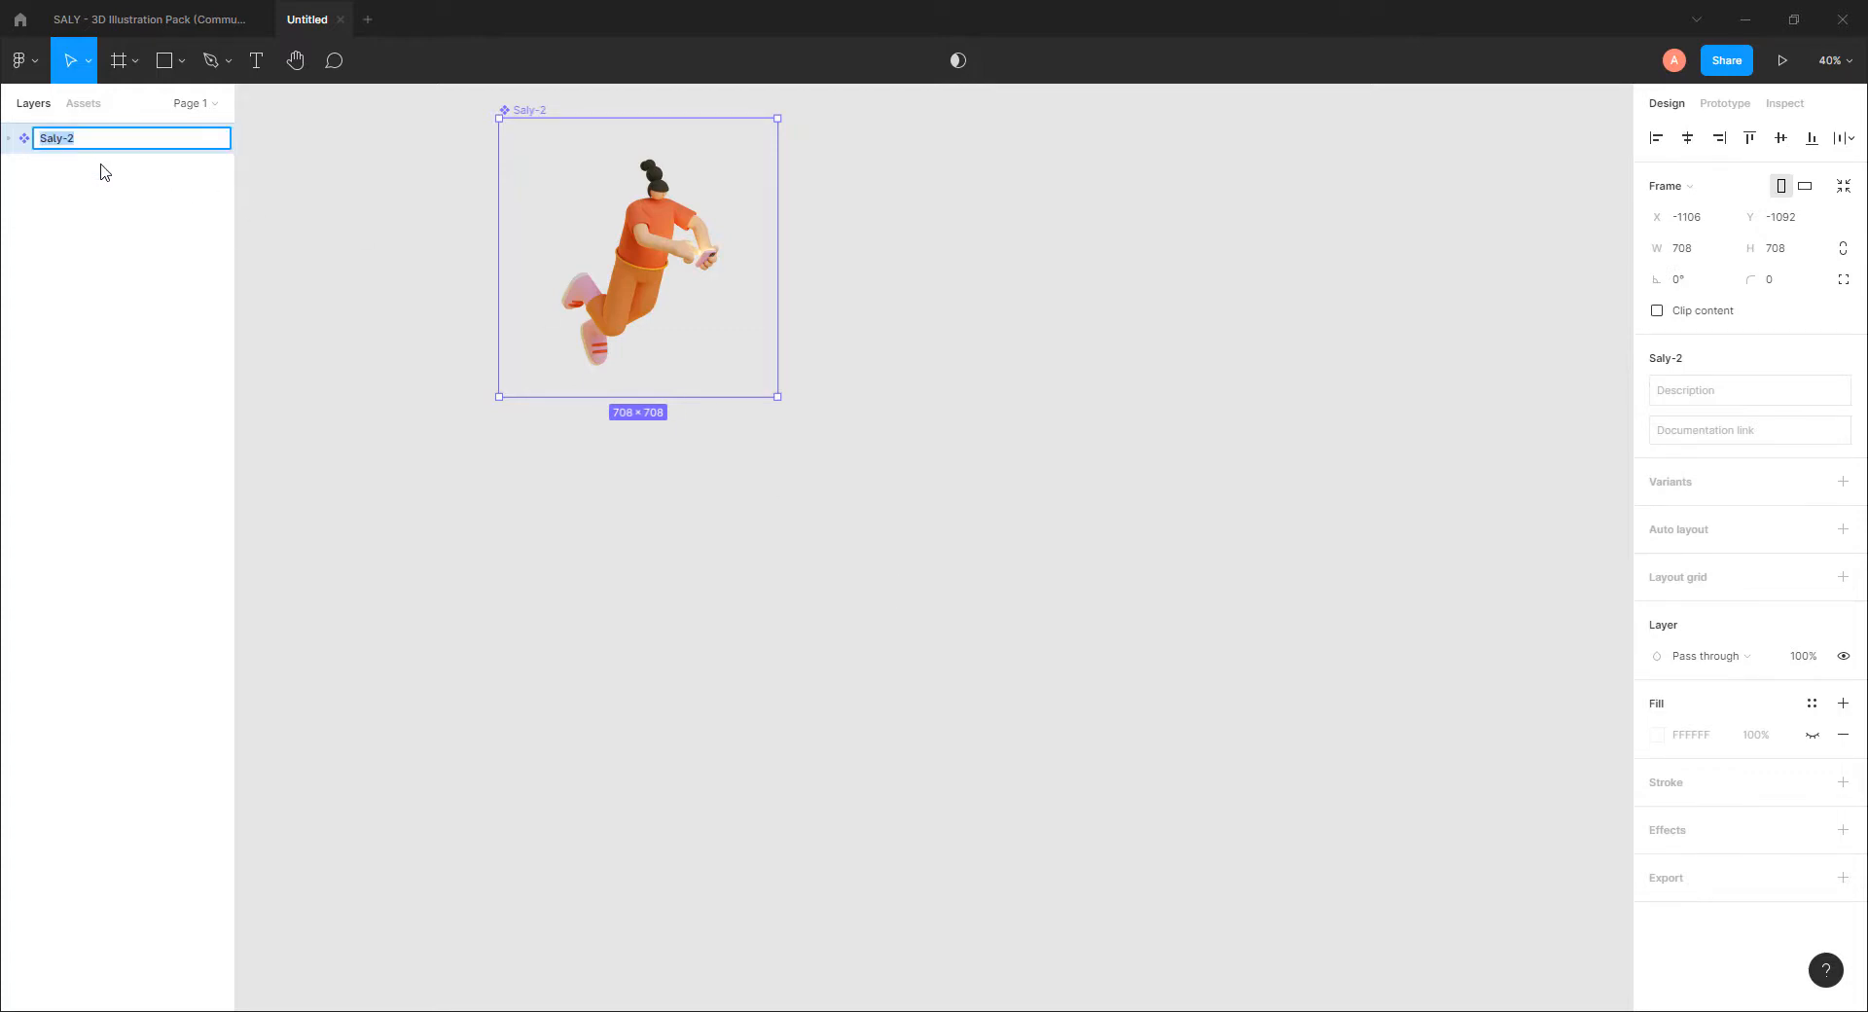
type("perso")
key("Return")
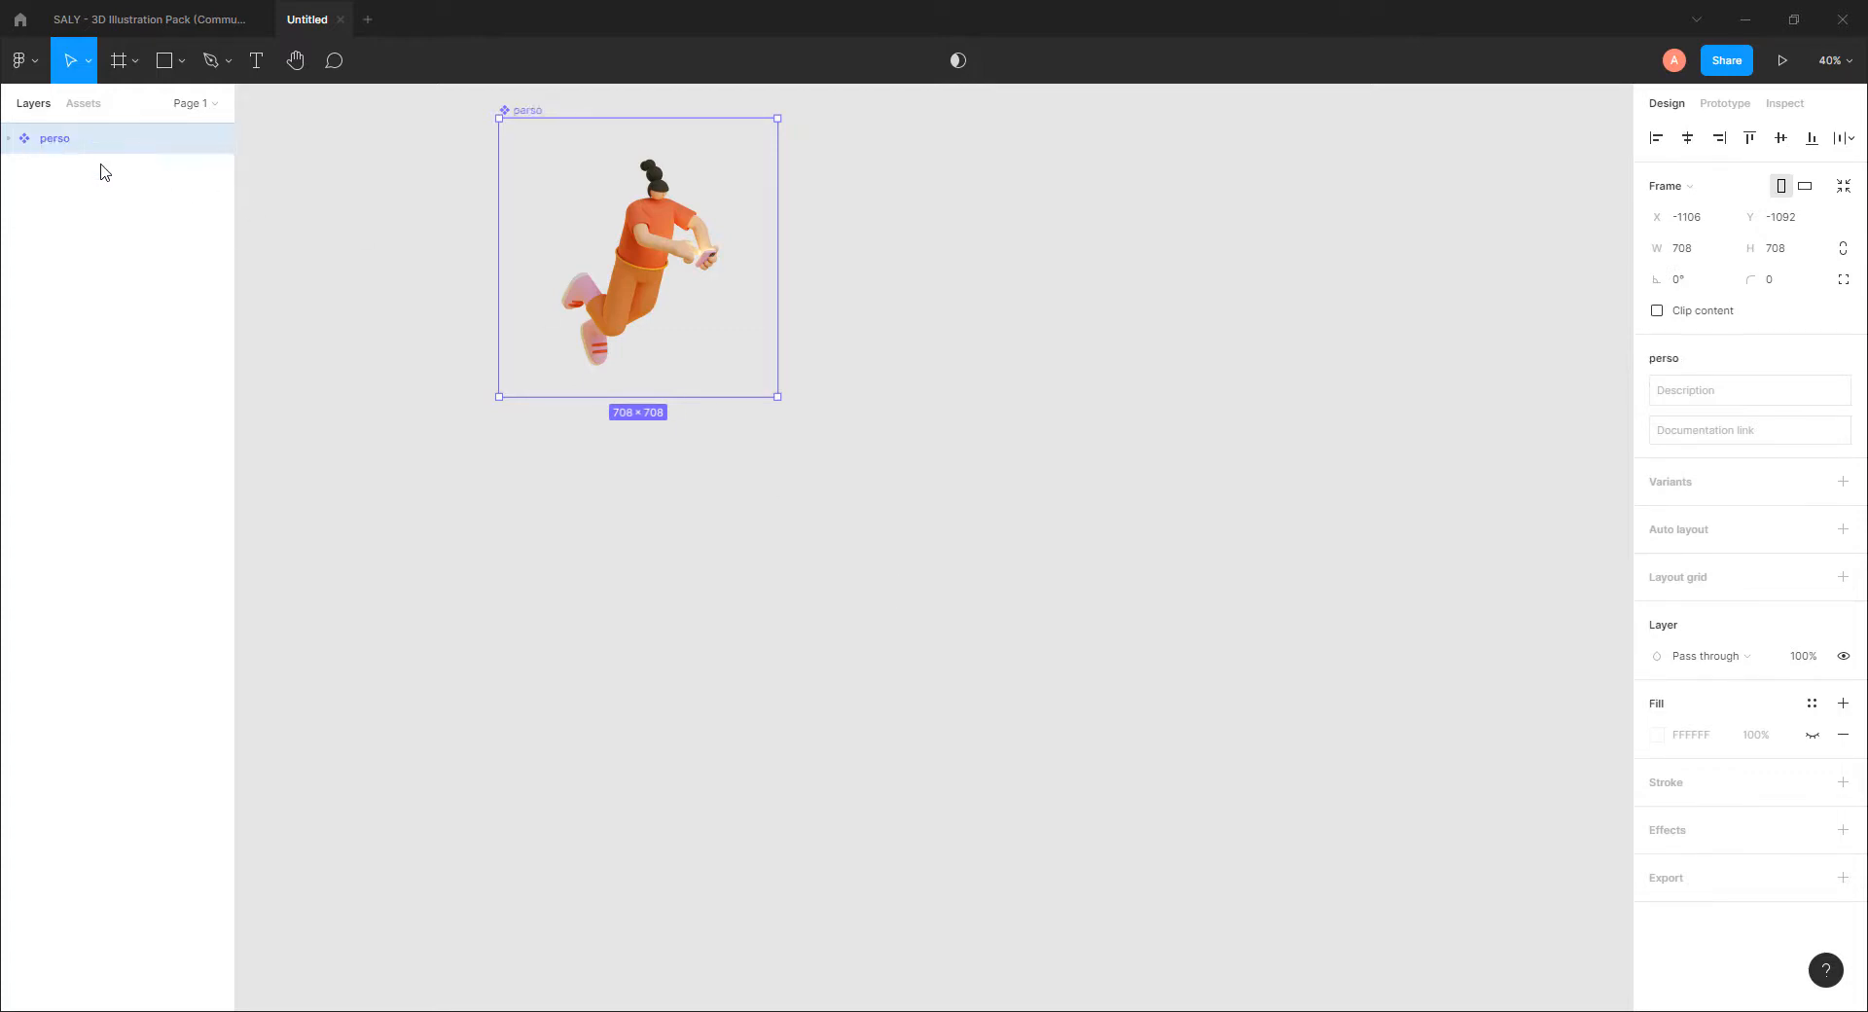
Step: Add a second variant to the perso component and name it perso2
left_click(360, 214)
left_click(622, 265)
left_click(1843, 484)
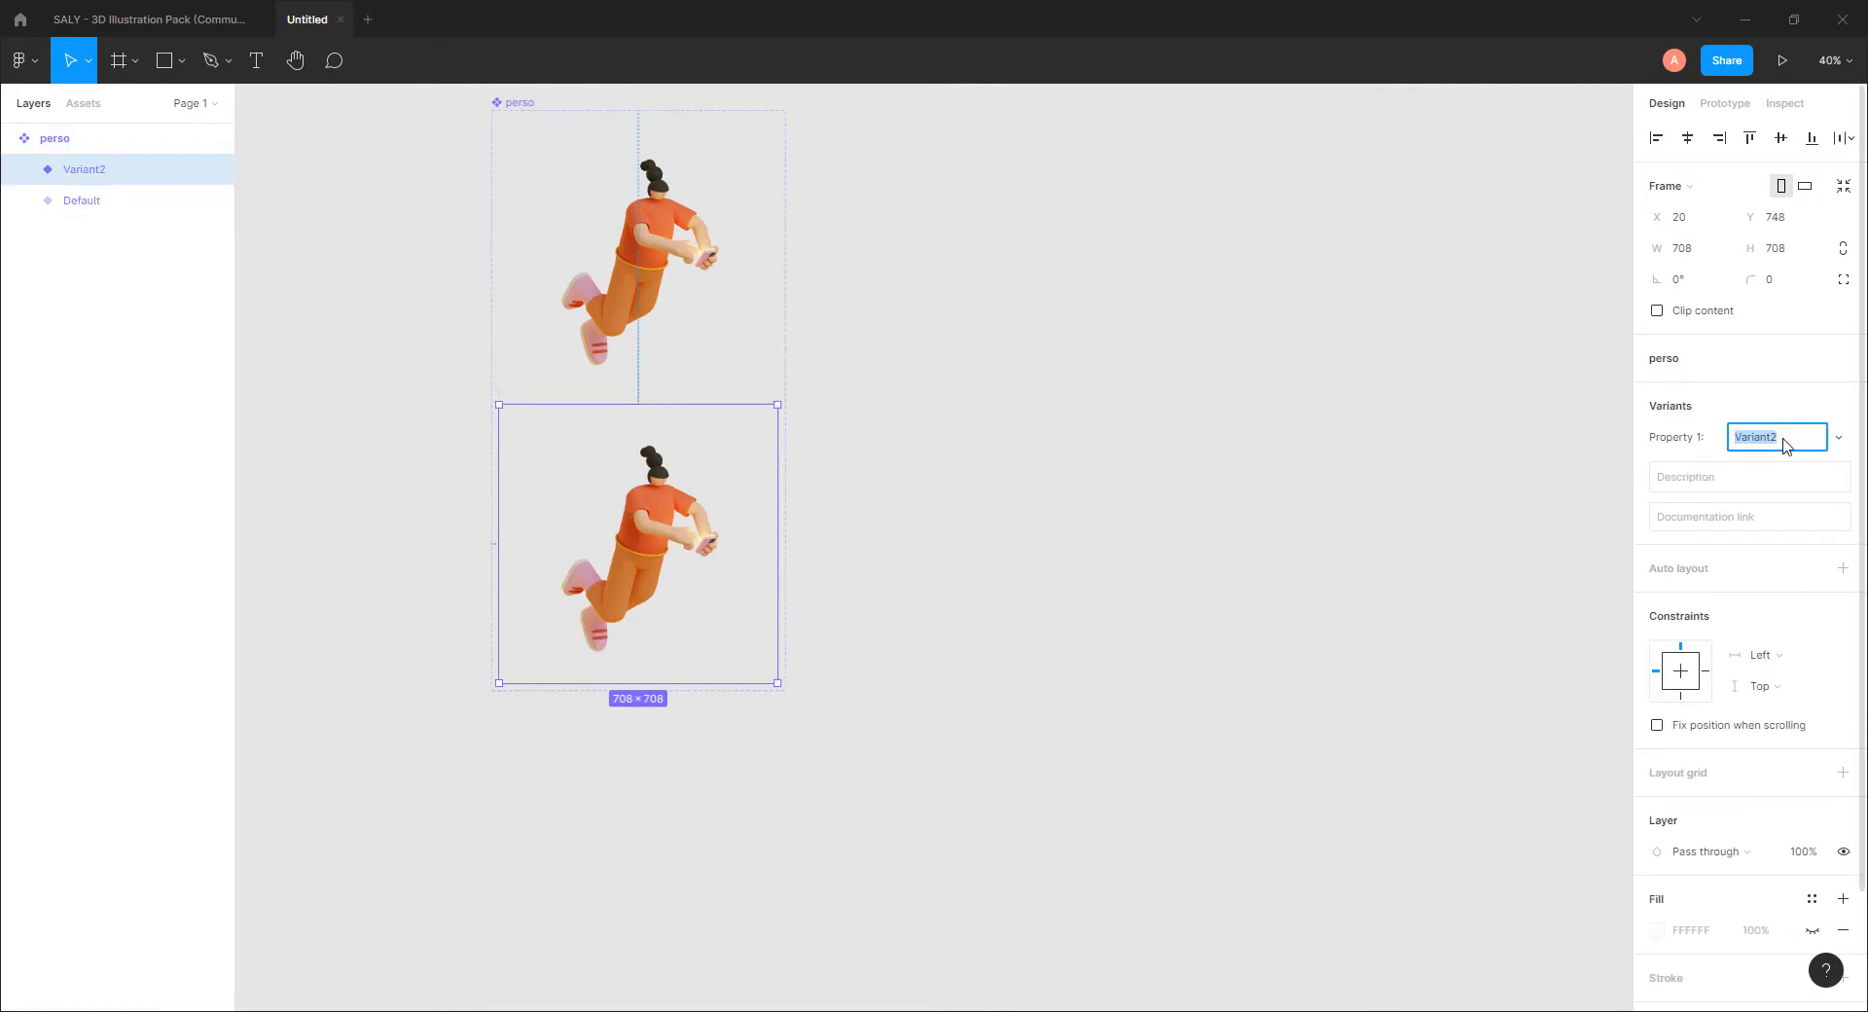
type("perso2")
key("Return")
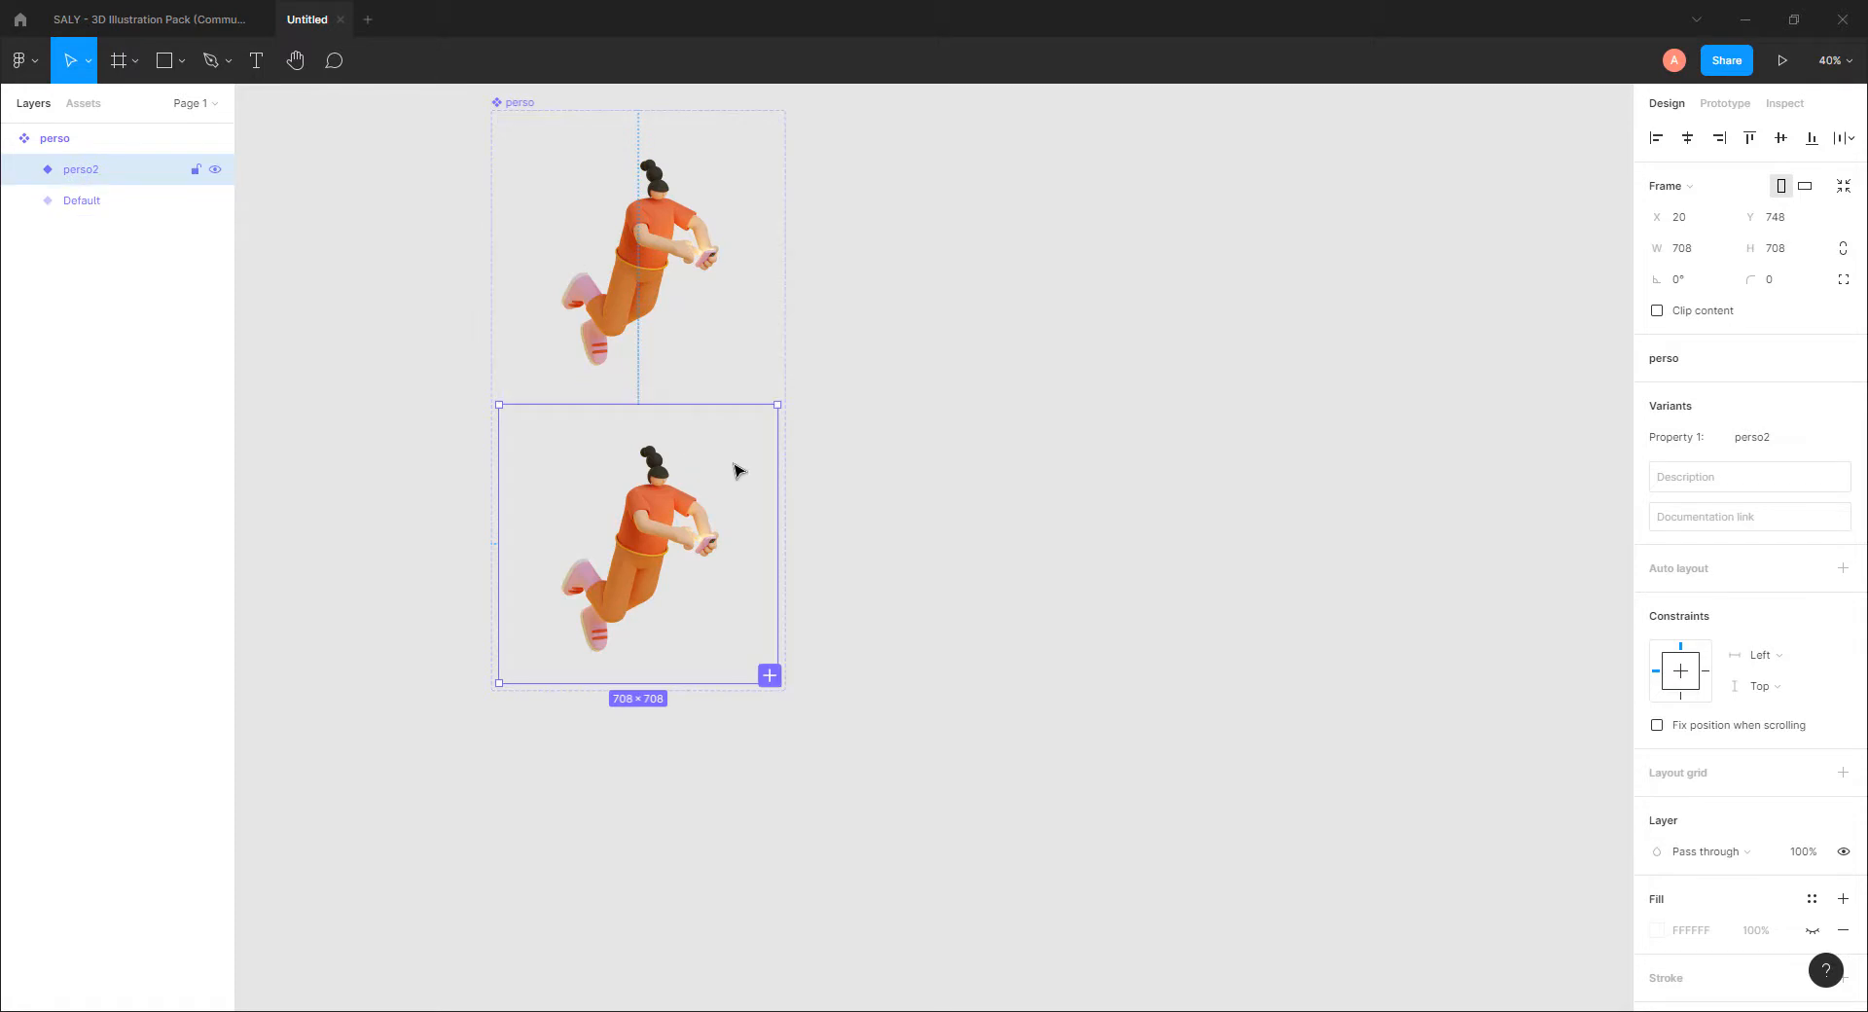
Step: Rotate the Saly-2 image inside the perso2 variant to 90°
left_click(24, 171)
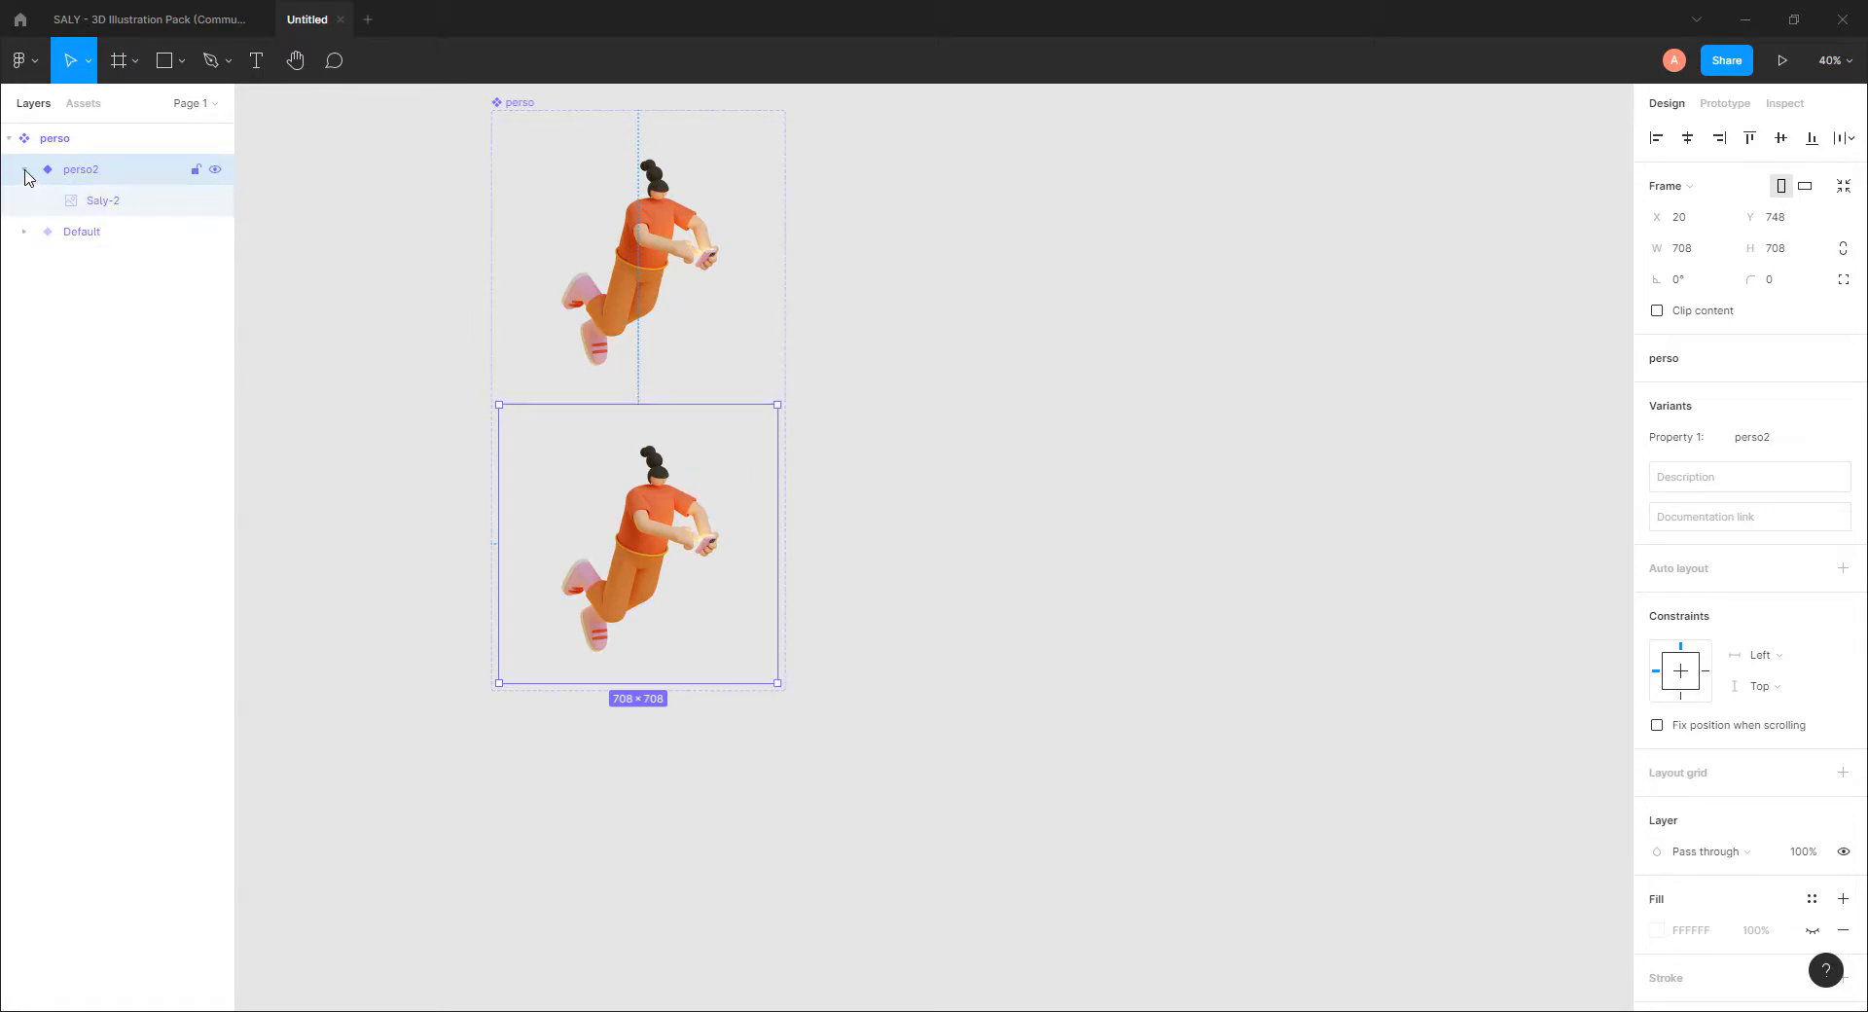
left_click(118, 205)
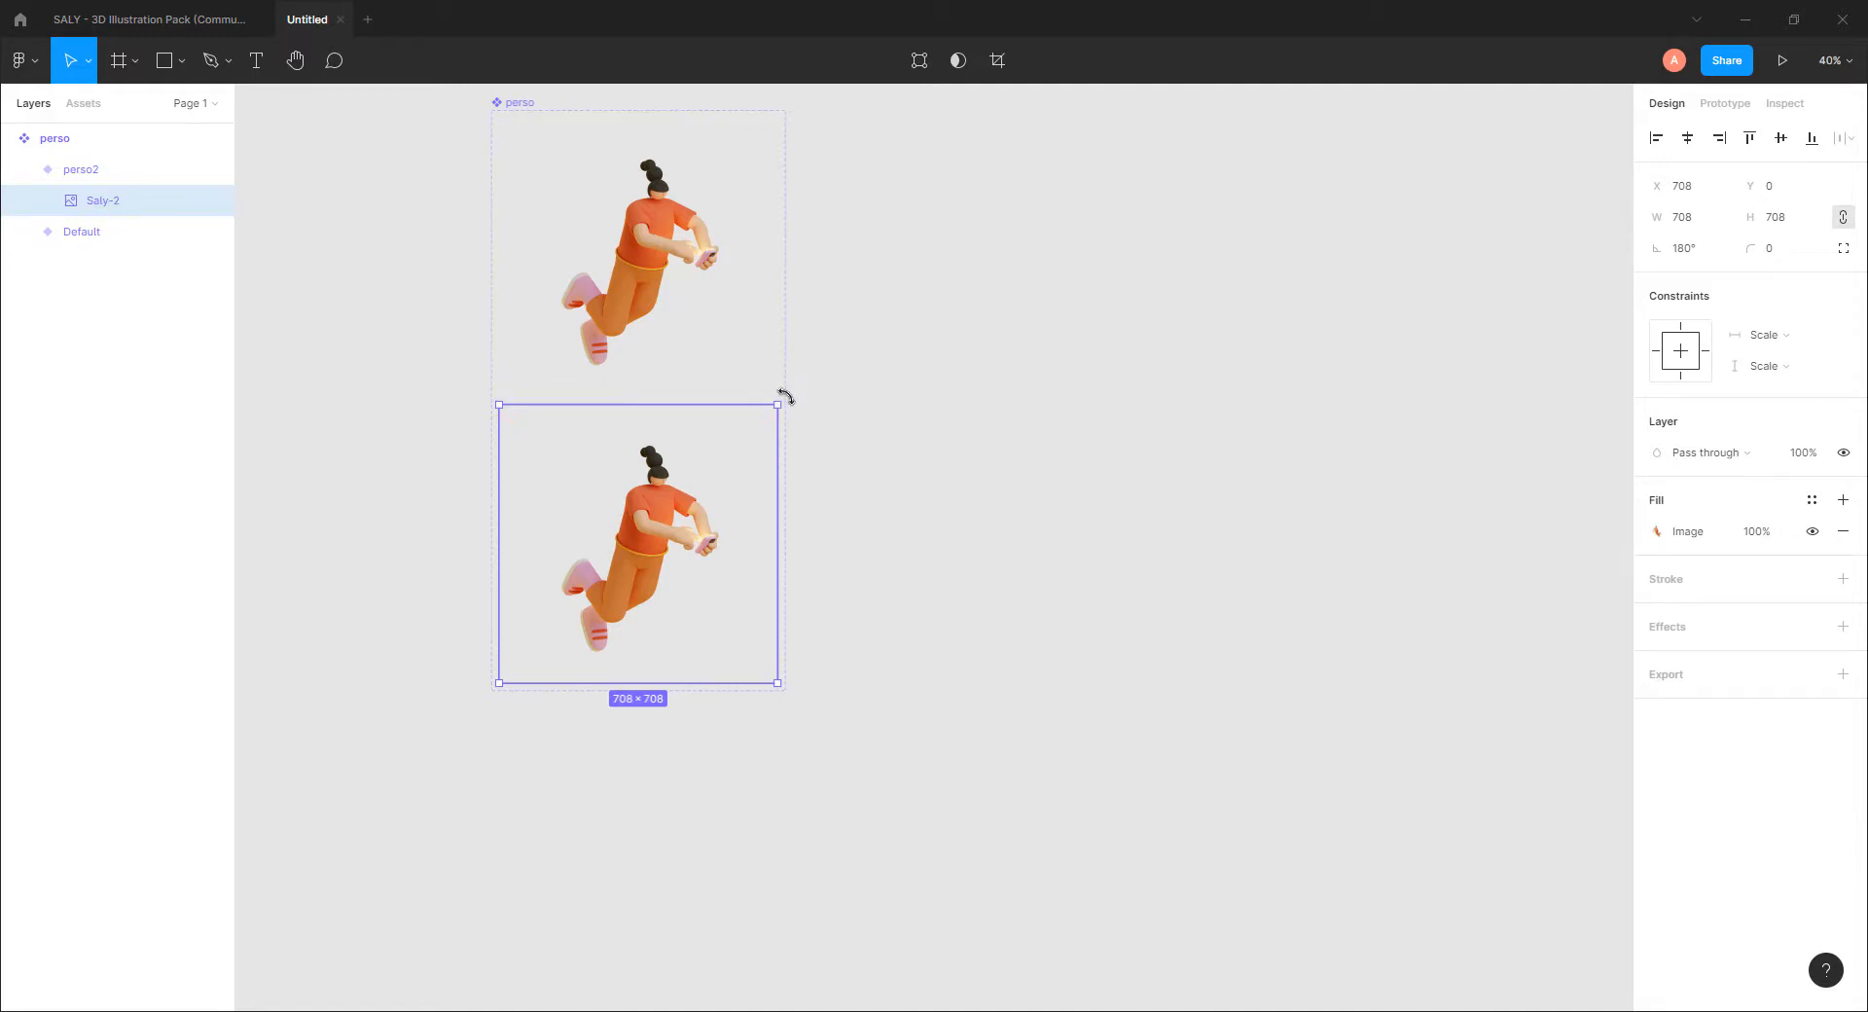
left_click_drag(786, 397, 777, 661)
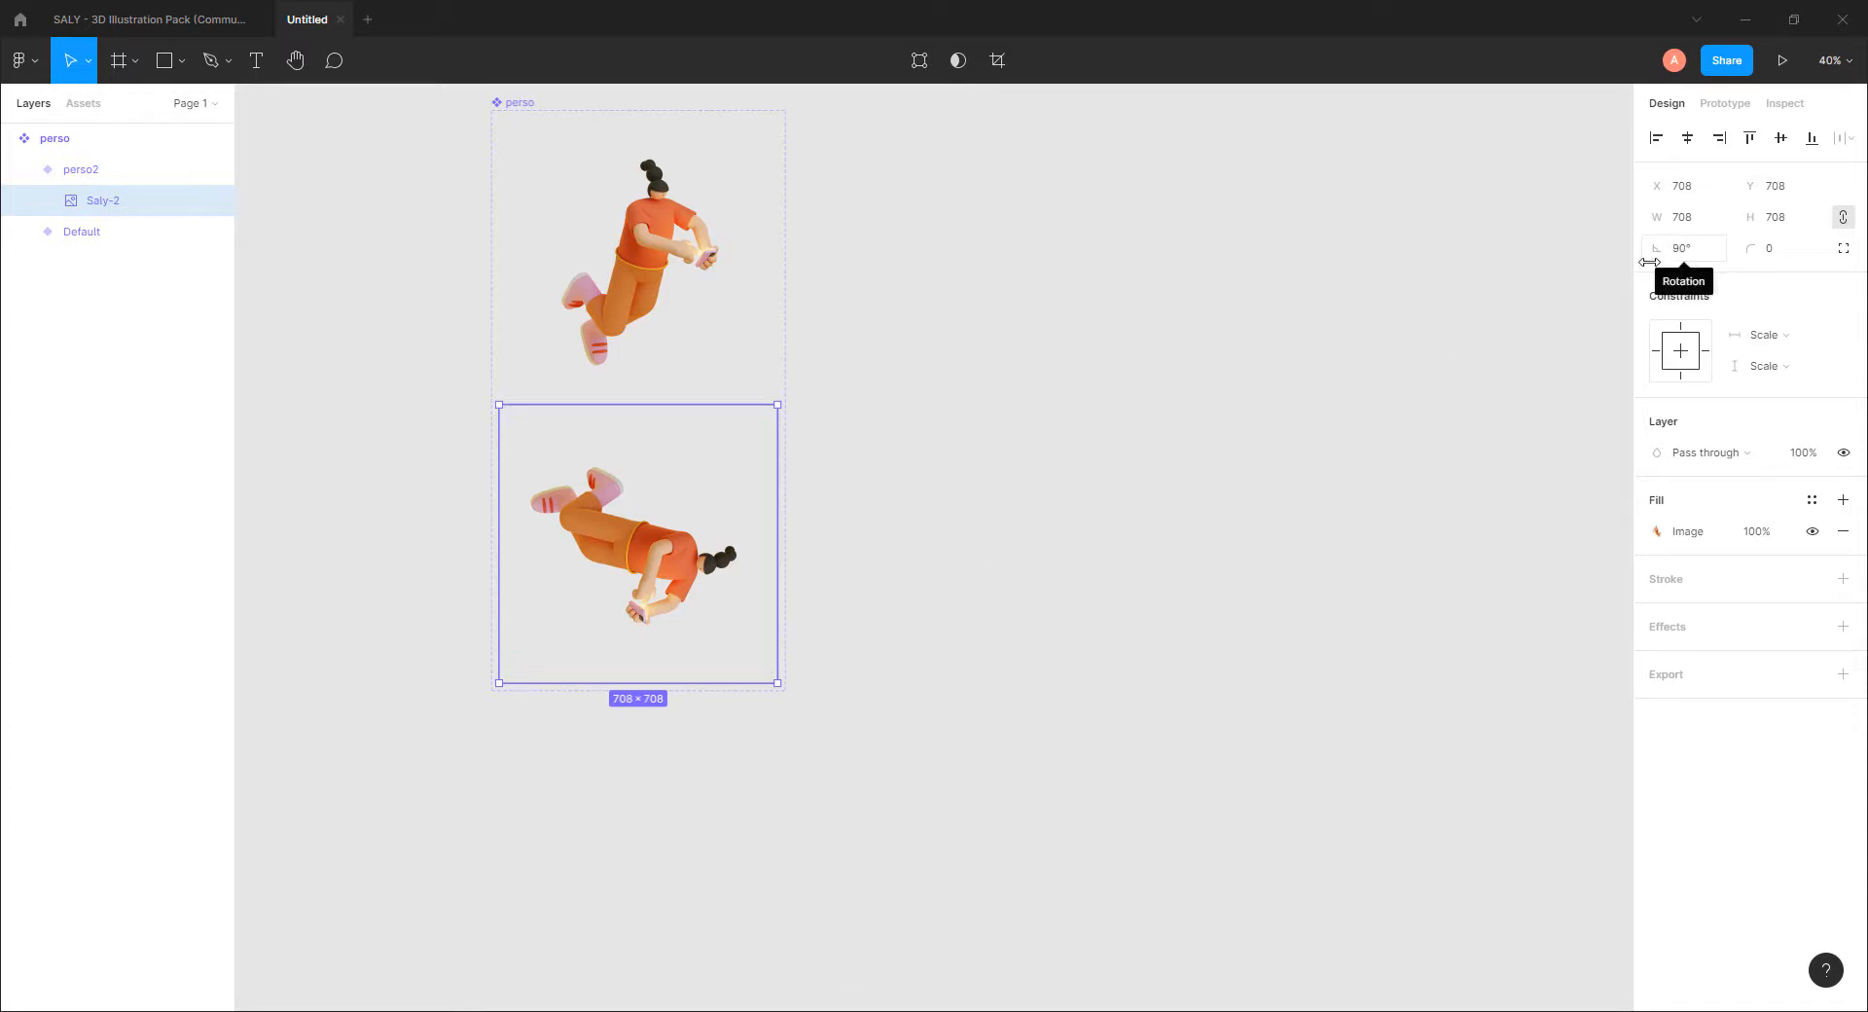
Step: Add a third variant based on perso2 and name it perso3
left_click(104, 173)
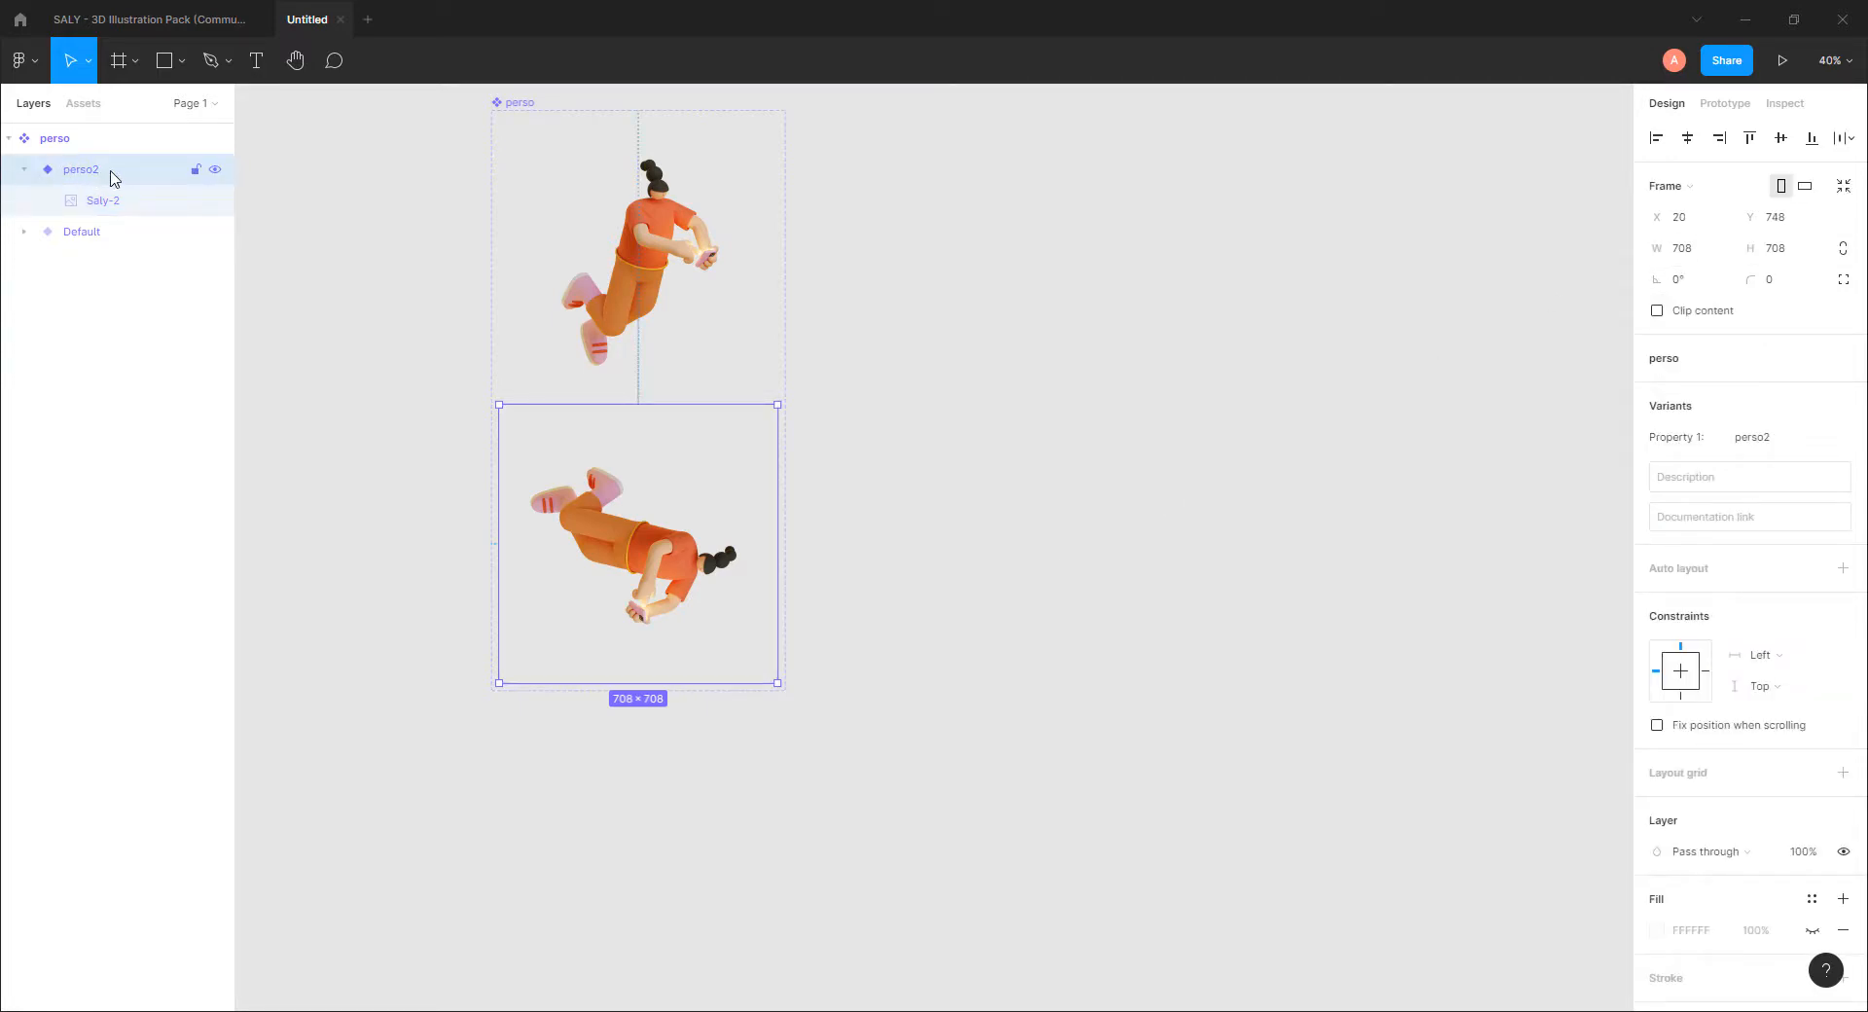
left_click(768, 675)
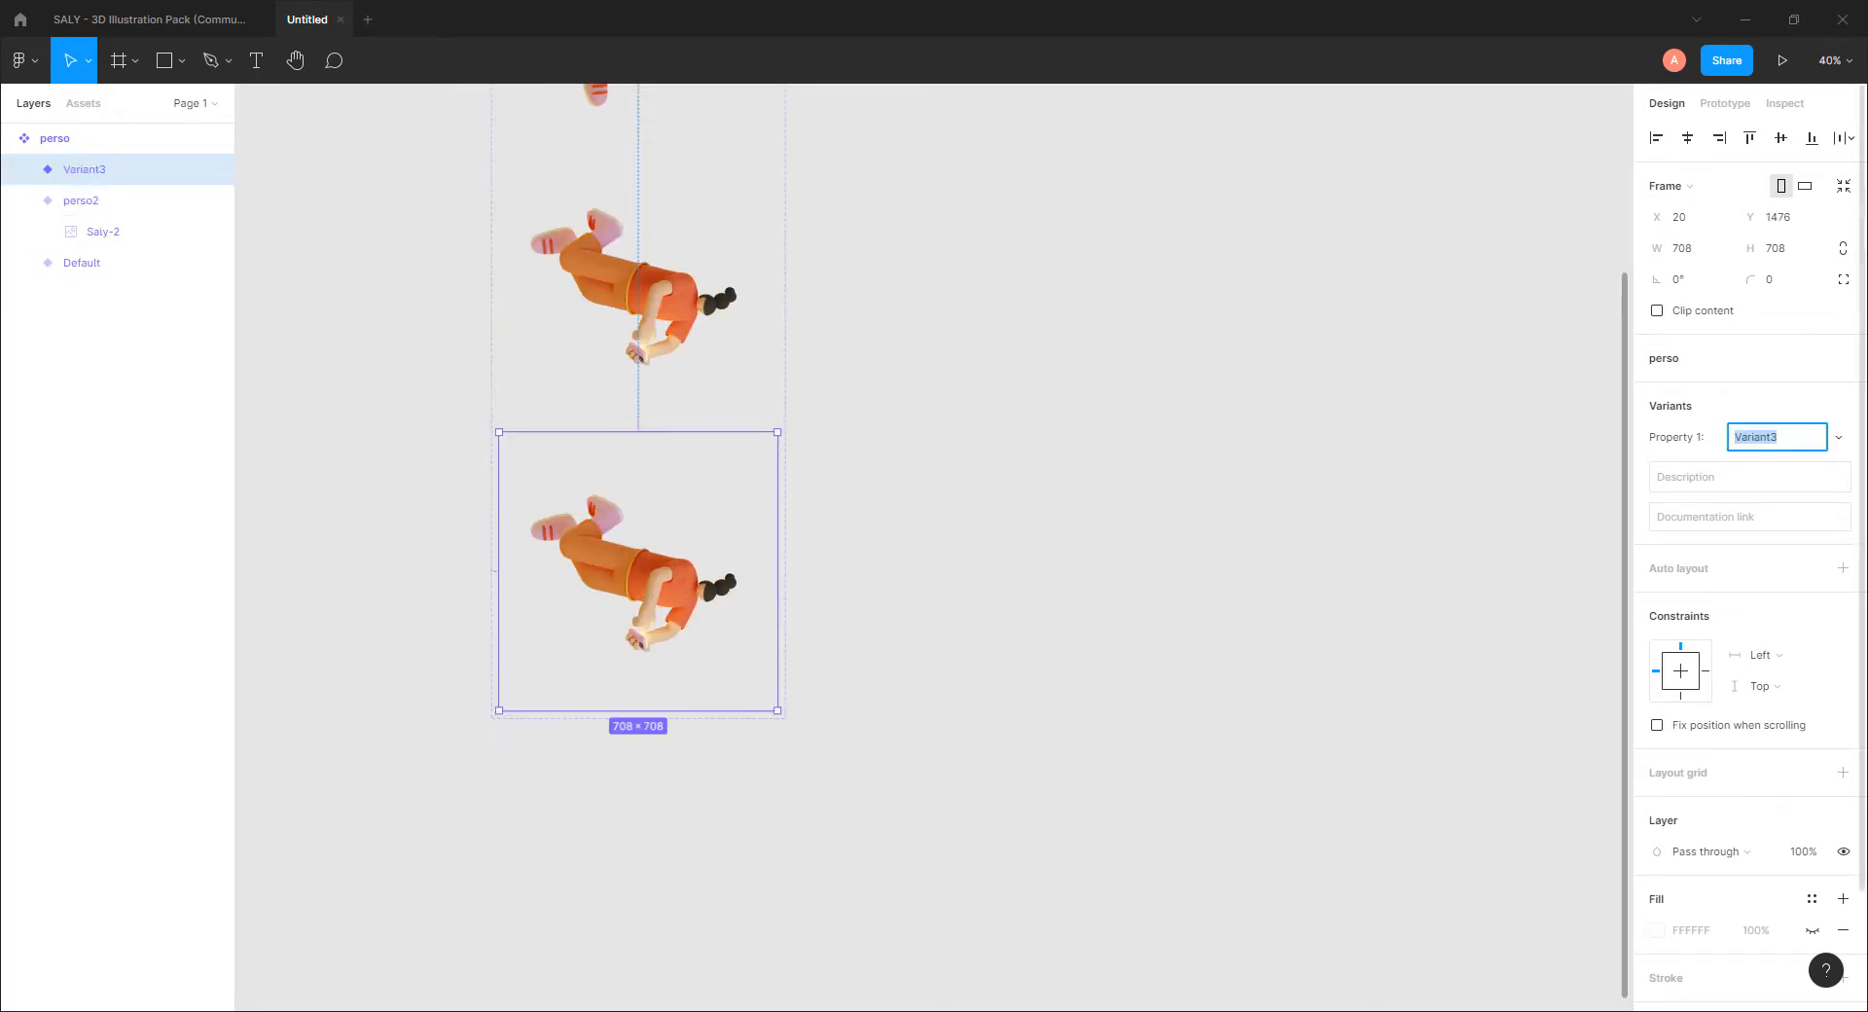
type("perso3")
key("Return")
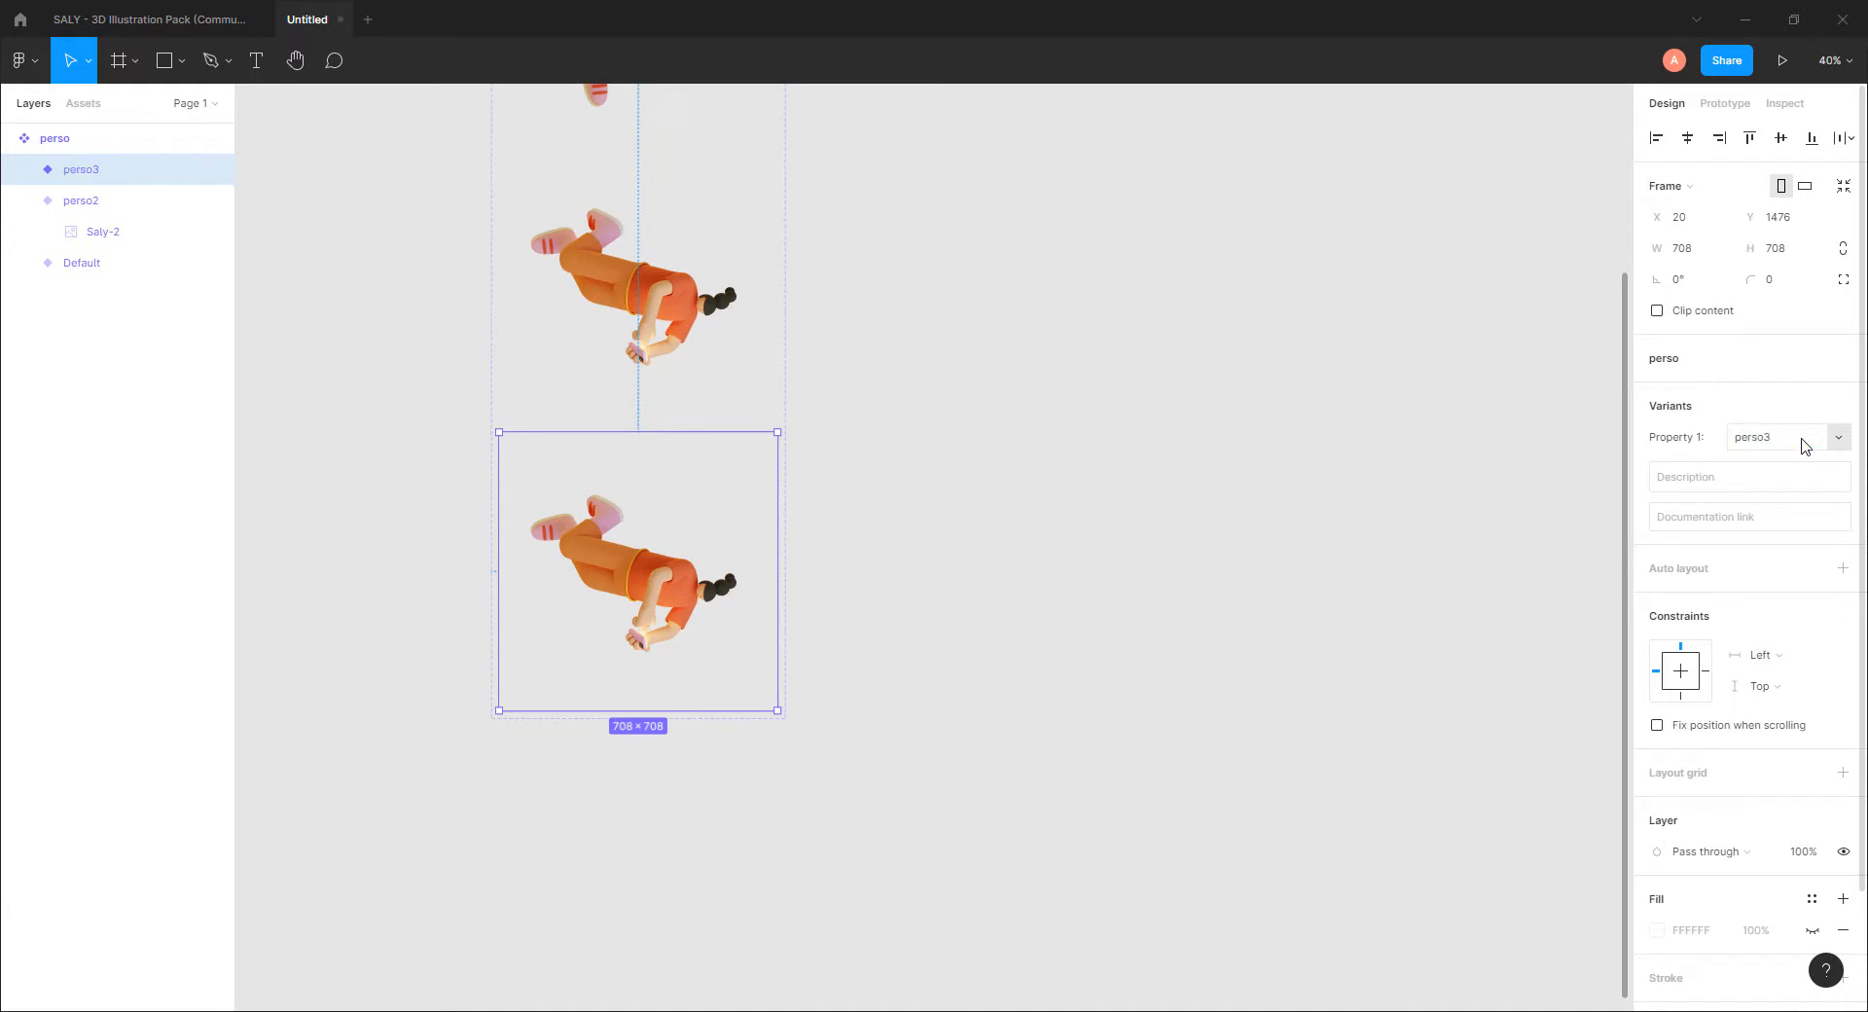
Step: Rotate the Saly-2 image inside the perso3 variant to 0°, so the character is upside down
left_click(24, 170)
left_click(74, 198)
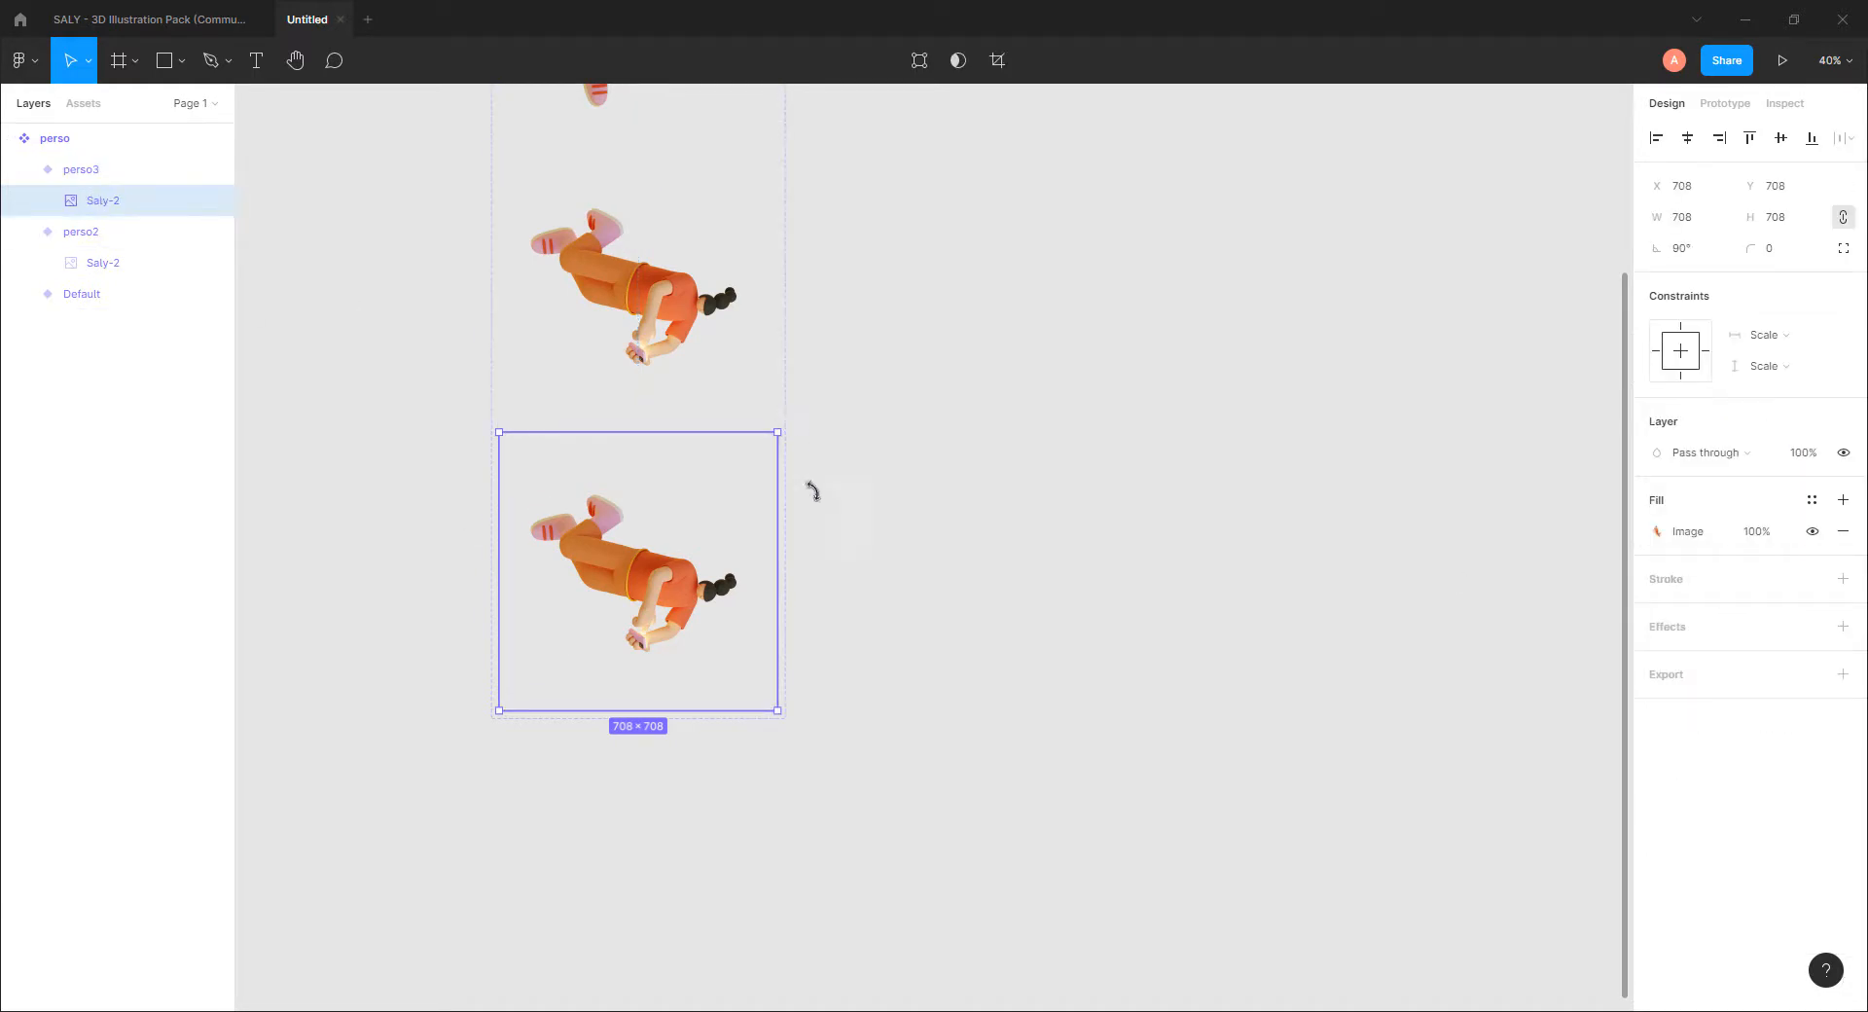
left_click_drag(813, 492, 764, 654)
key("ctrl+z")
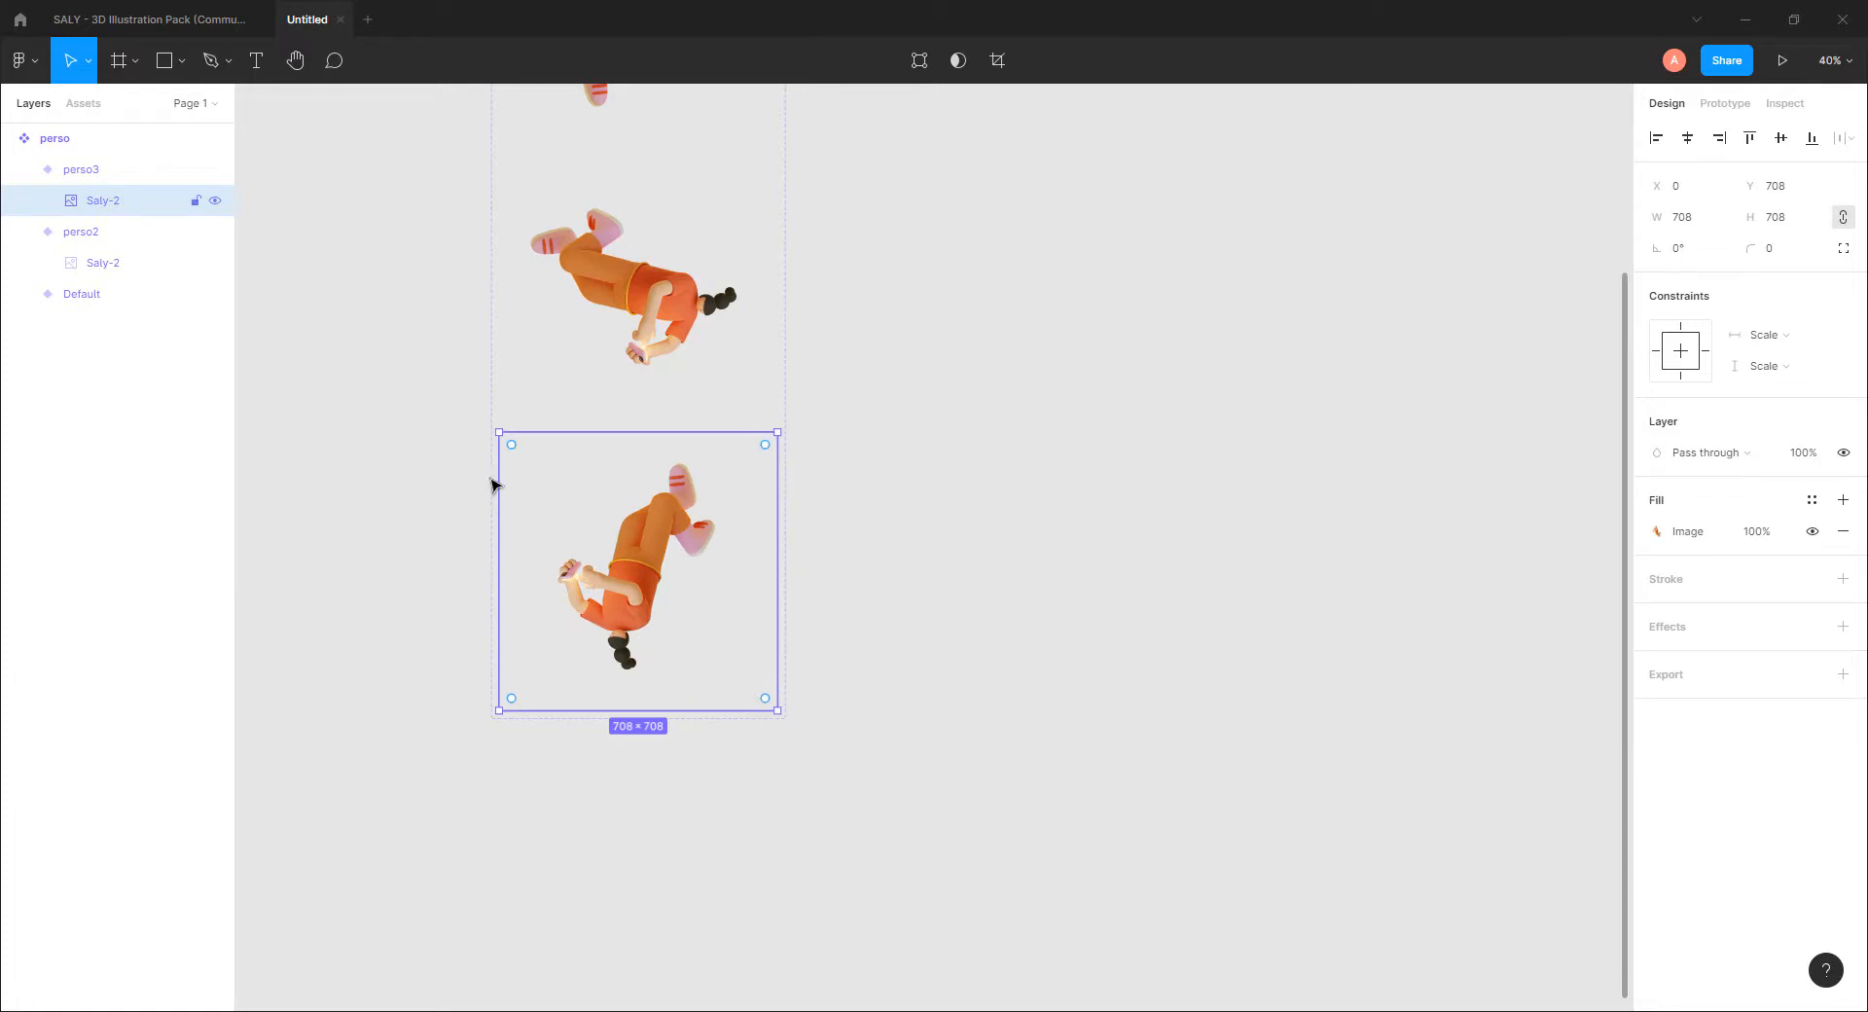
Step: Add a fourth variant based on perso3 and name it perso4
left_click(80, 171)
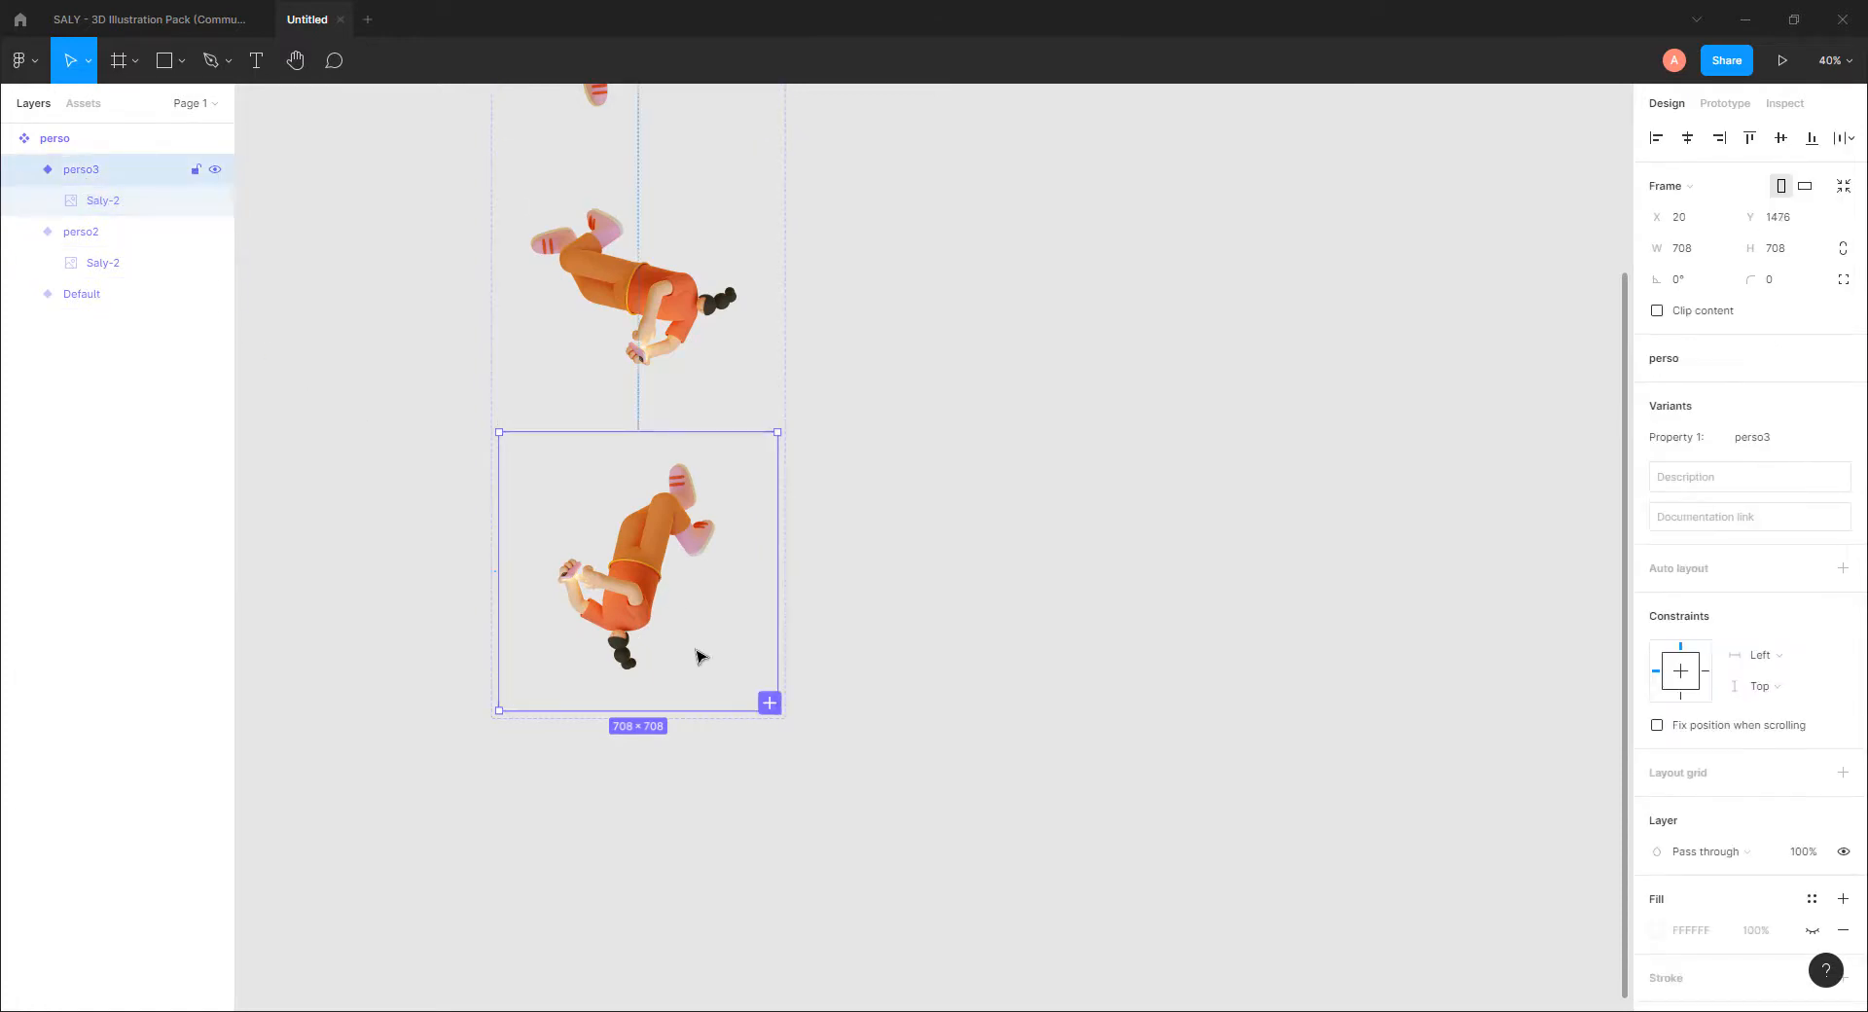
left_click(769, 703)
scroll(863, 729, "down", 3)
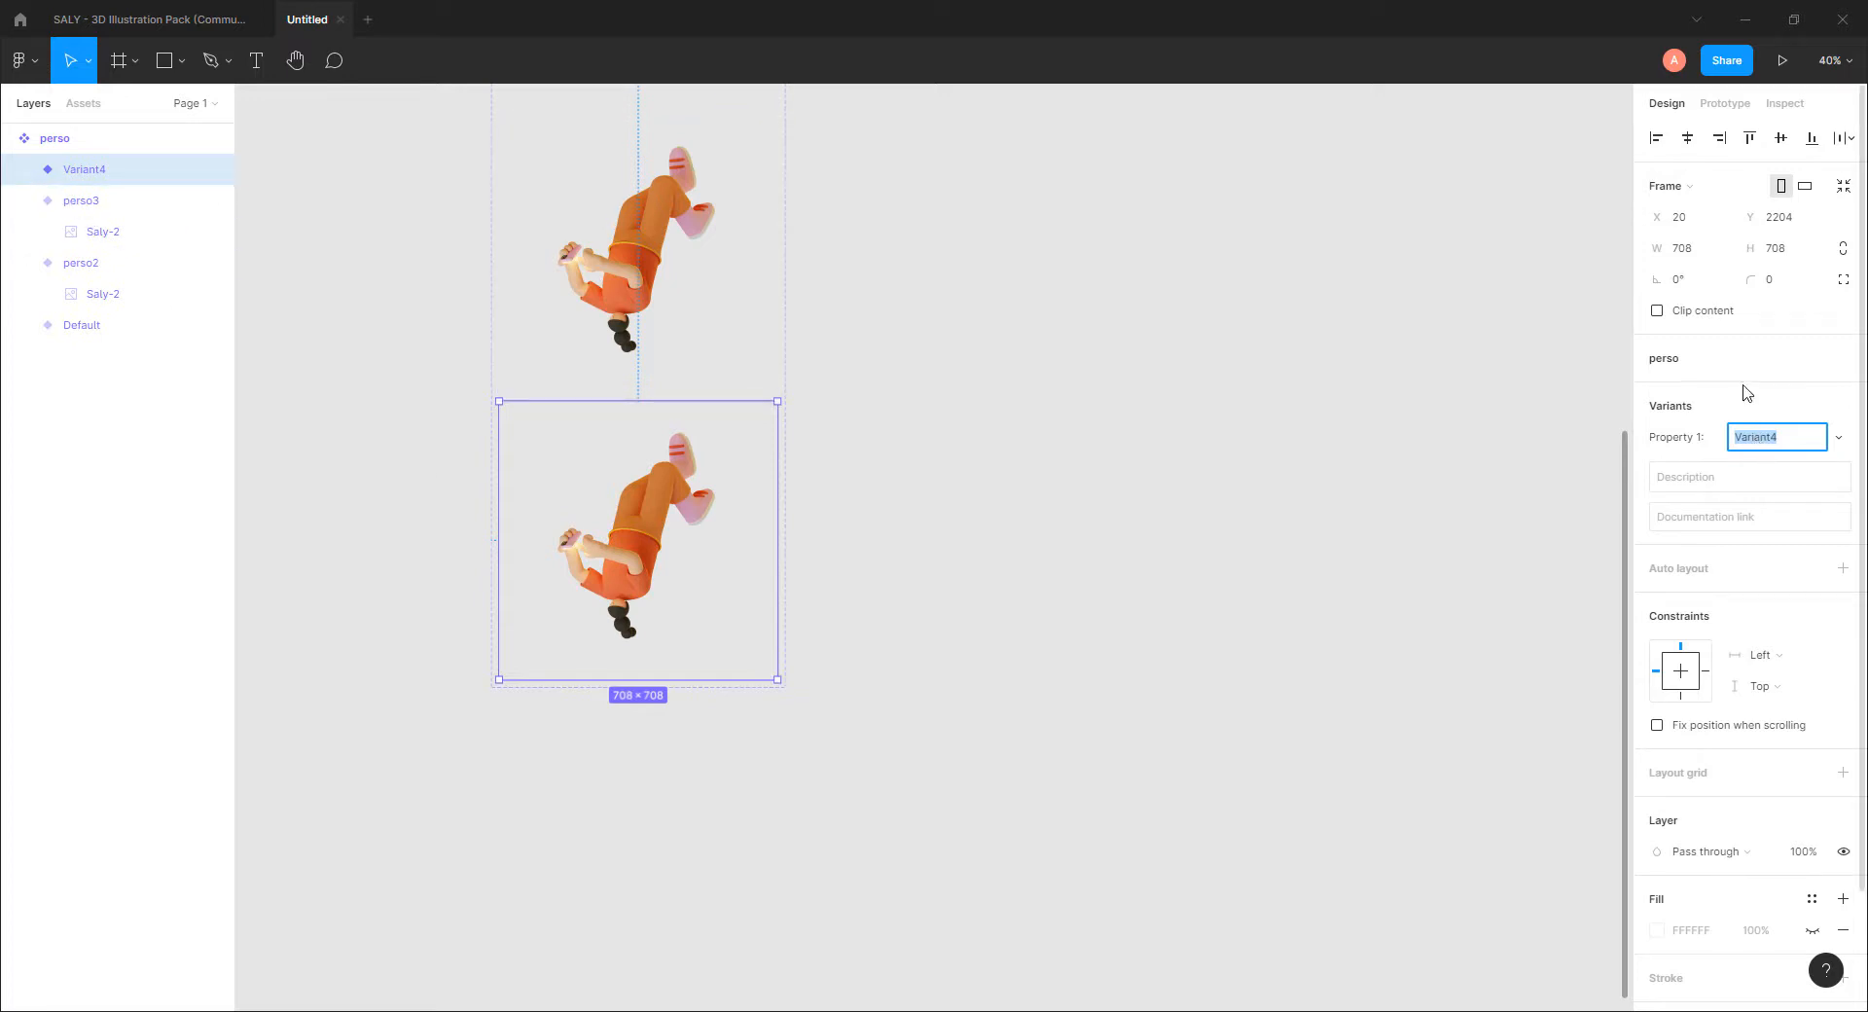
type("perso4")
key("Return")
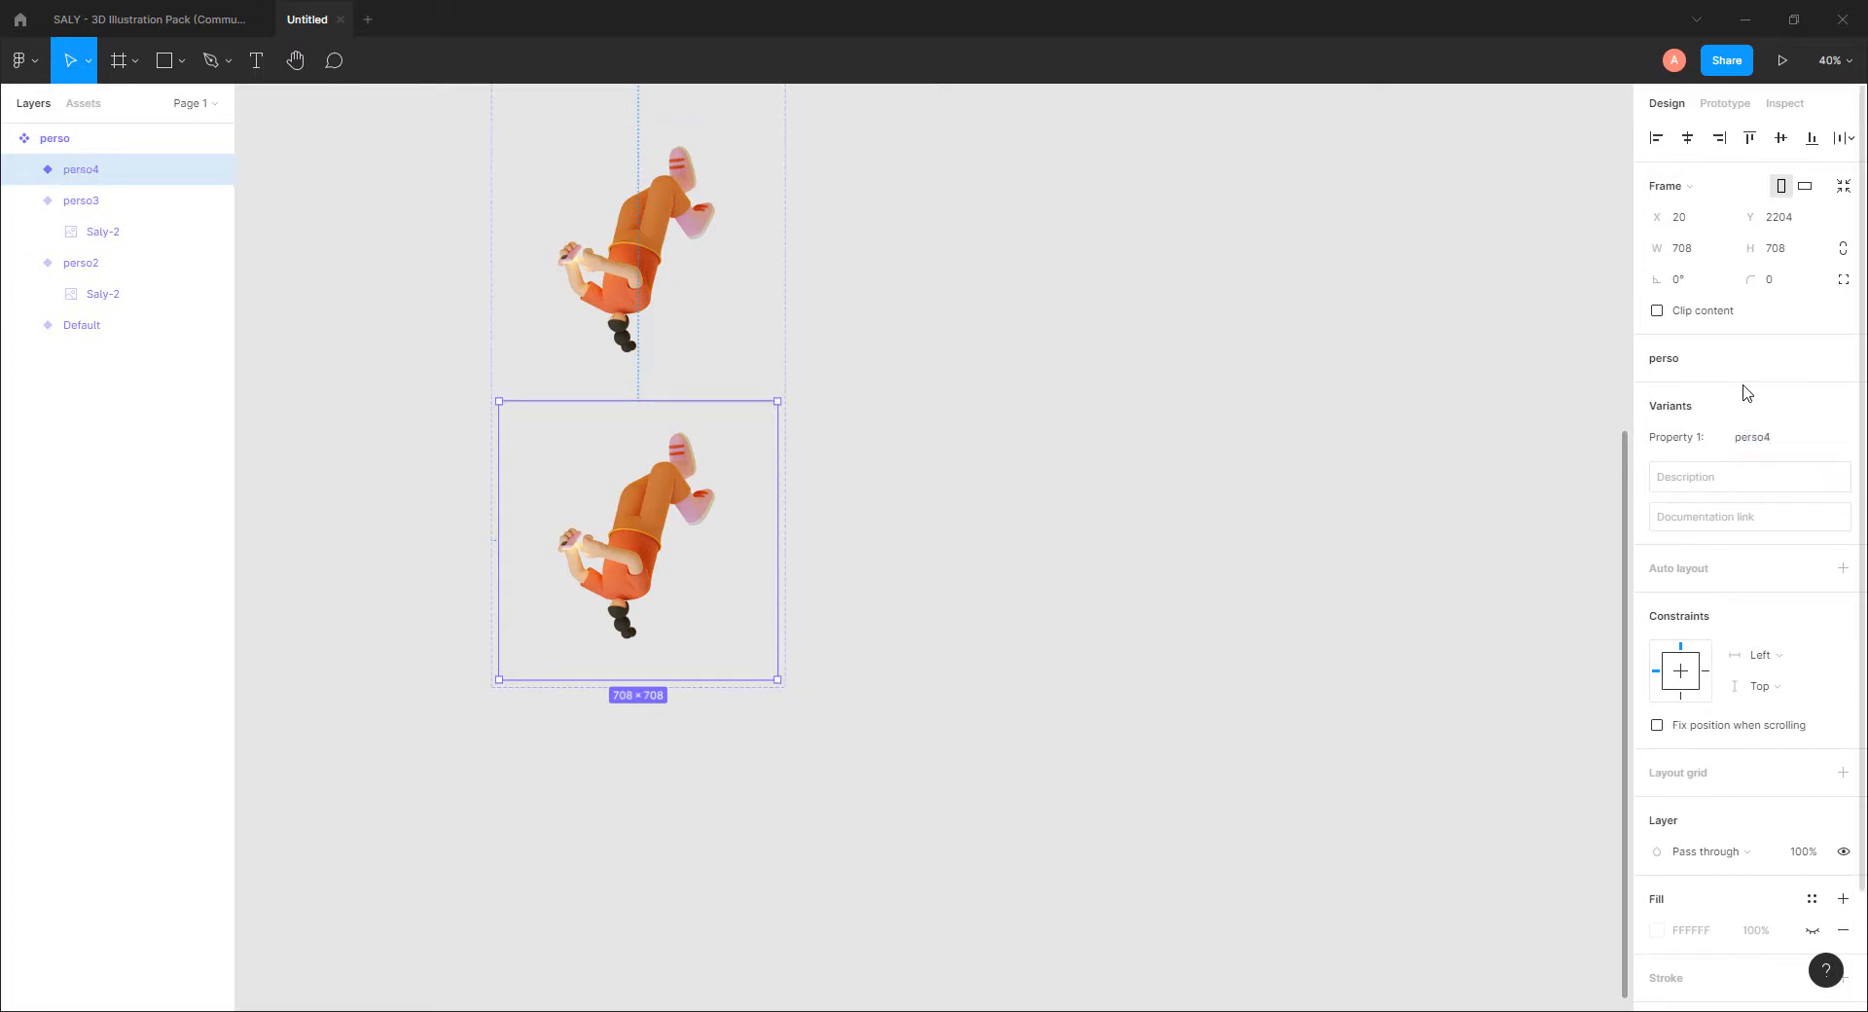
Step: Rotate the Saly-2 image inside the perso4 variant to -90°
left_click(26, 170)
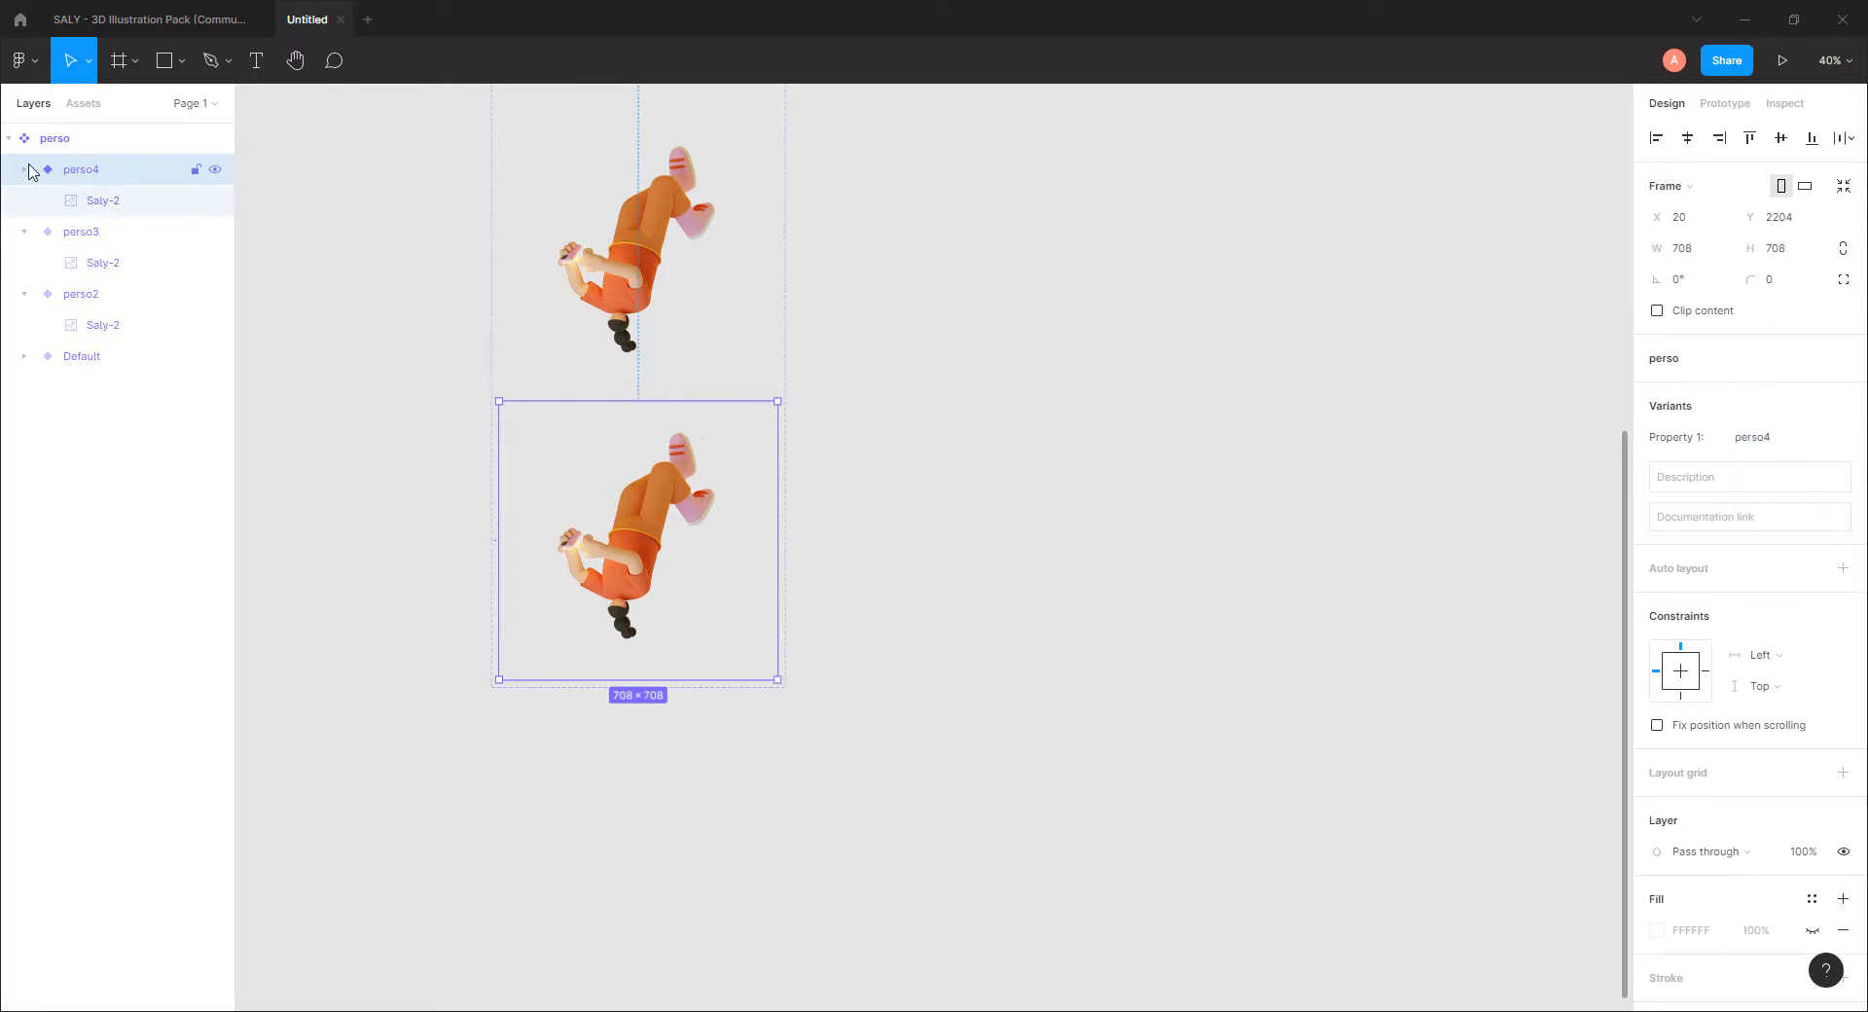
left_click(102, 199)
left_click_drag(780, 396, 754, 650)
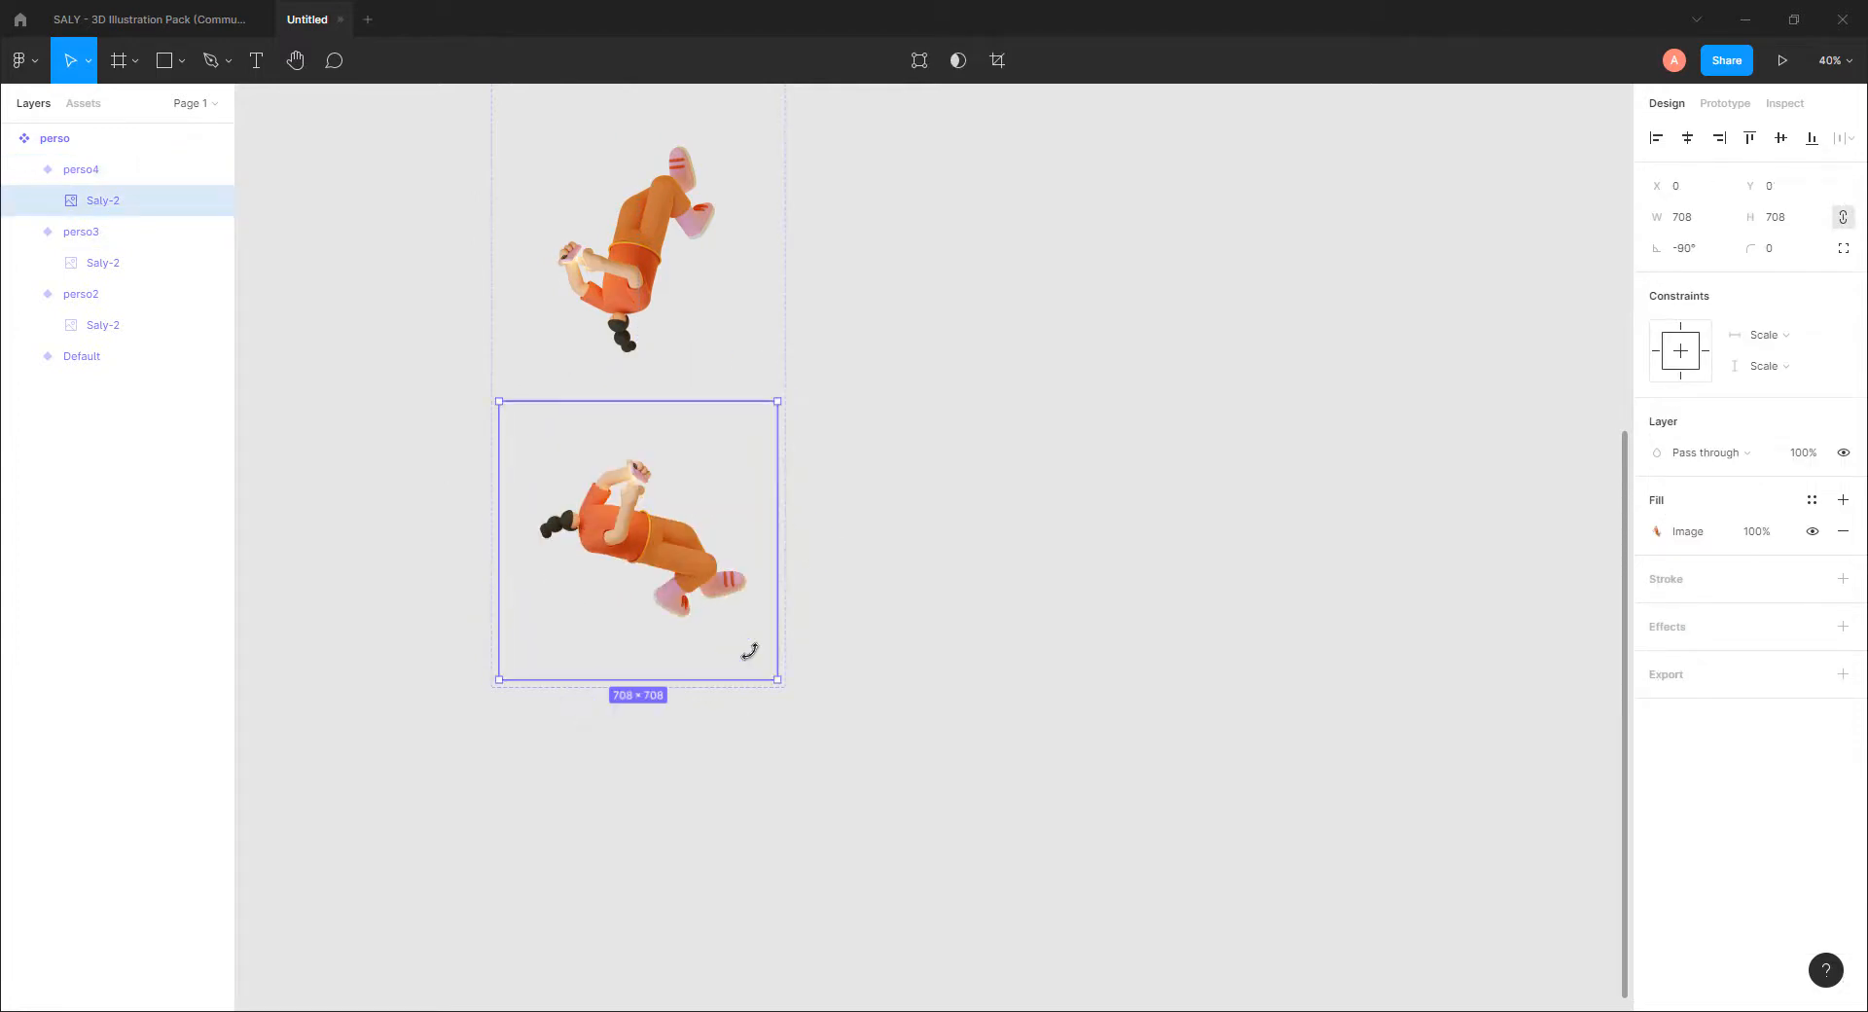
Step: Move the whole perso component set up and left on the canvas, to about X -1572, Y -1218
scroll(867, 575, "up", 2)
left_click(867, 567)
scroll(867, 567, "down", 4)
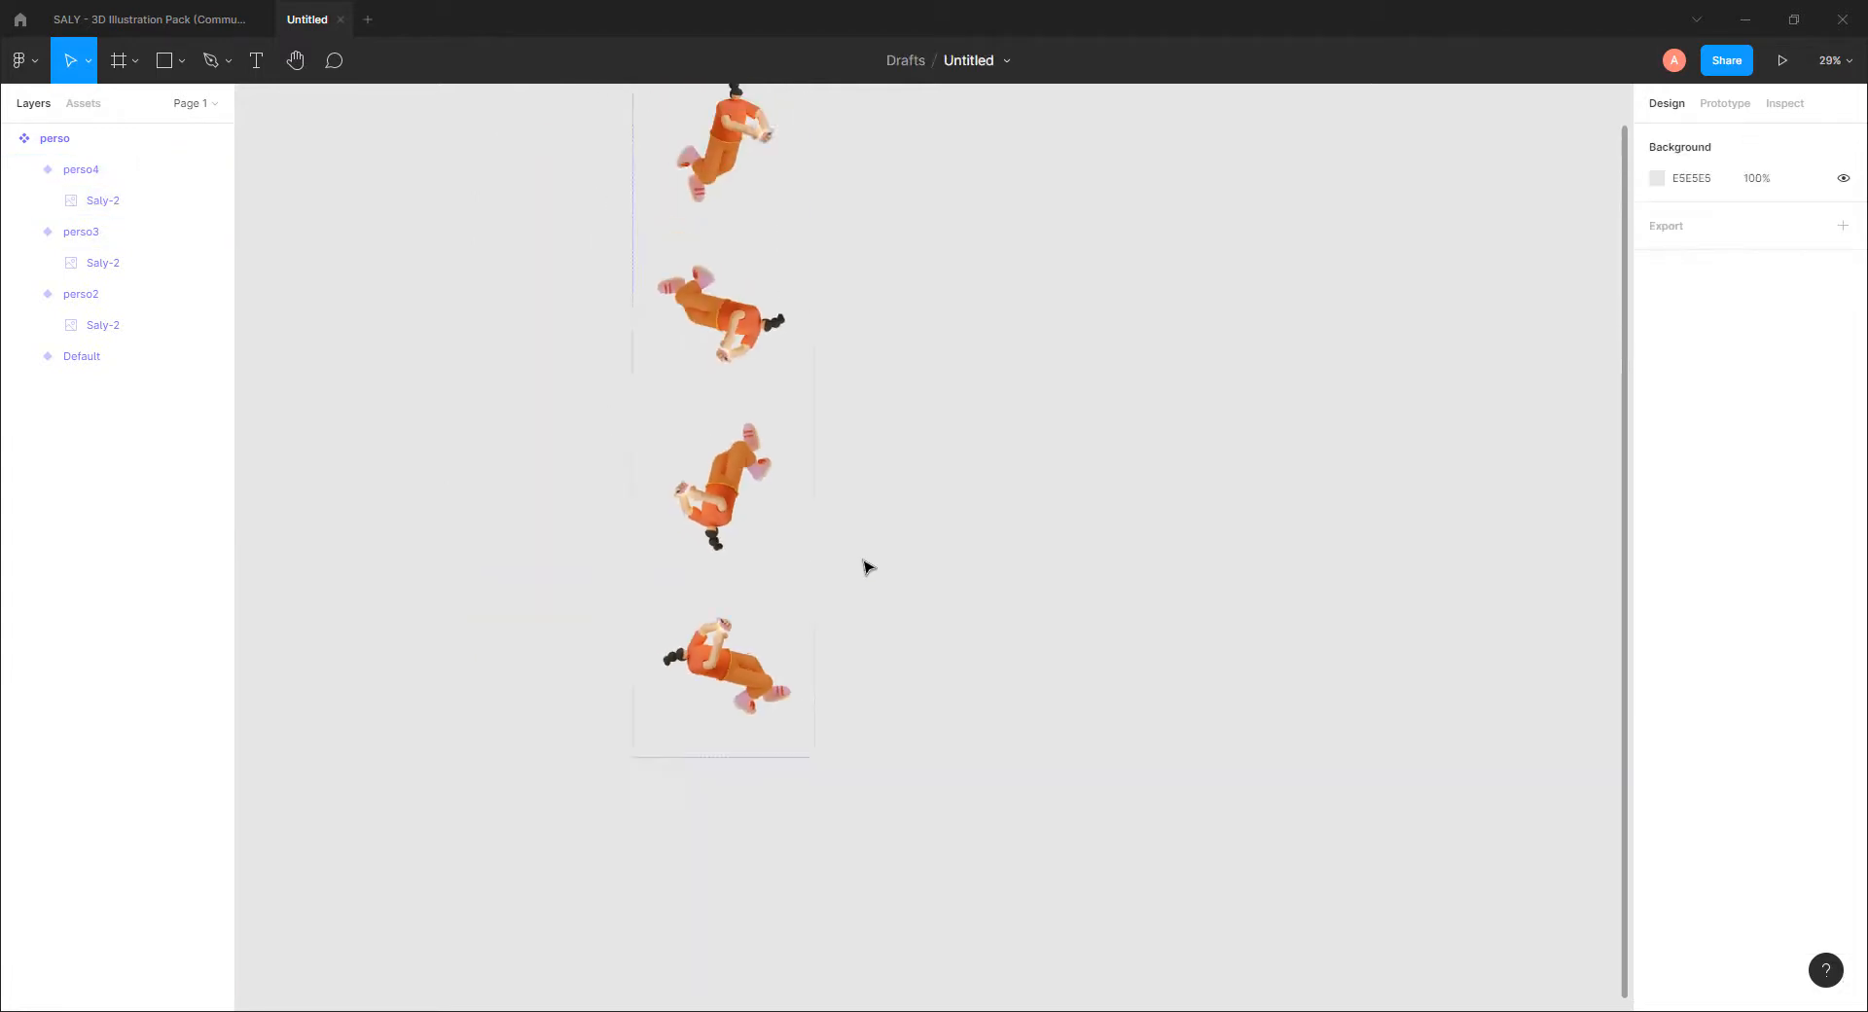
left_click_drag(987, 523, 814, 626)
scroll(814, 542, "up", 1)
left_click_drag(778, 522, 819, 527)
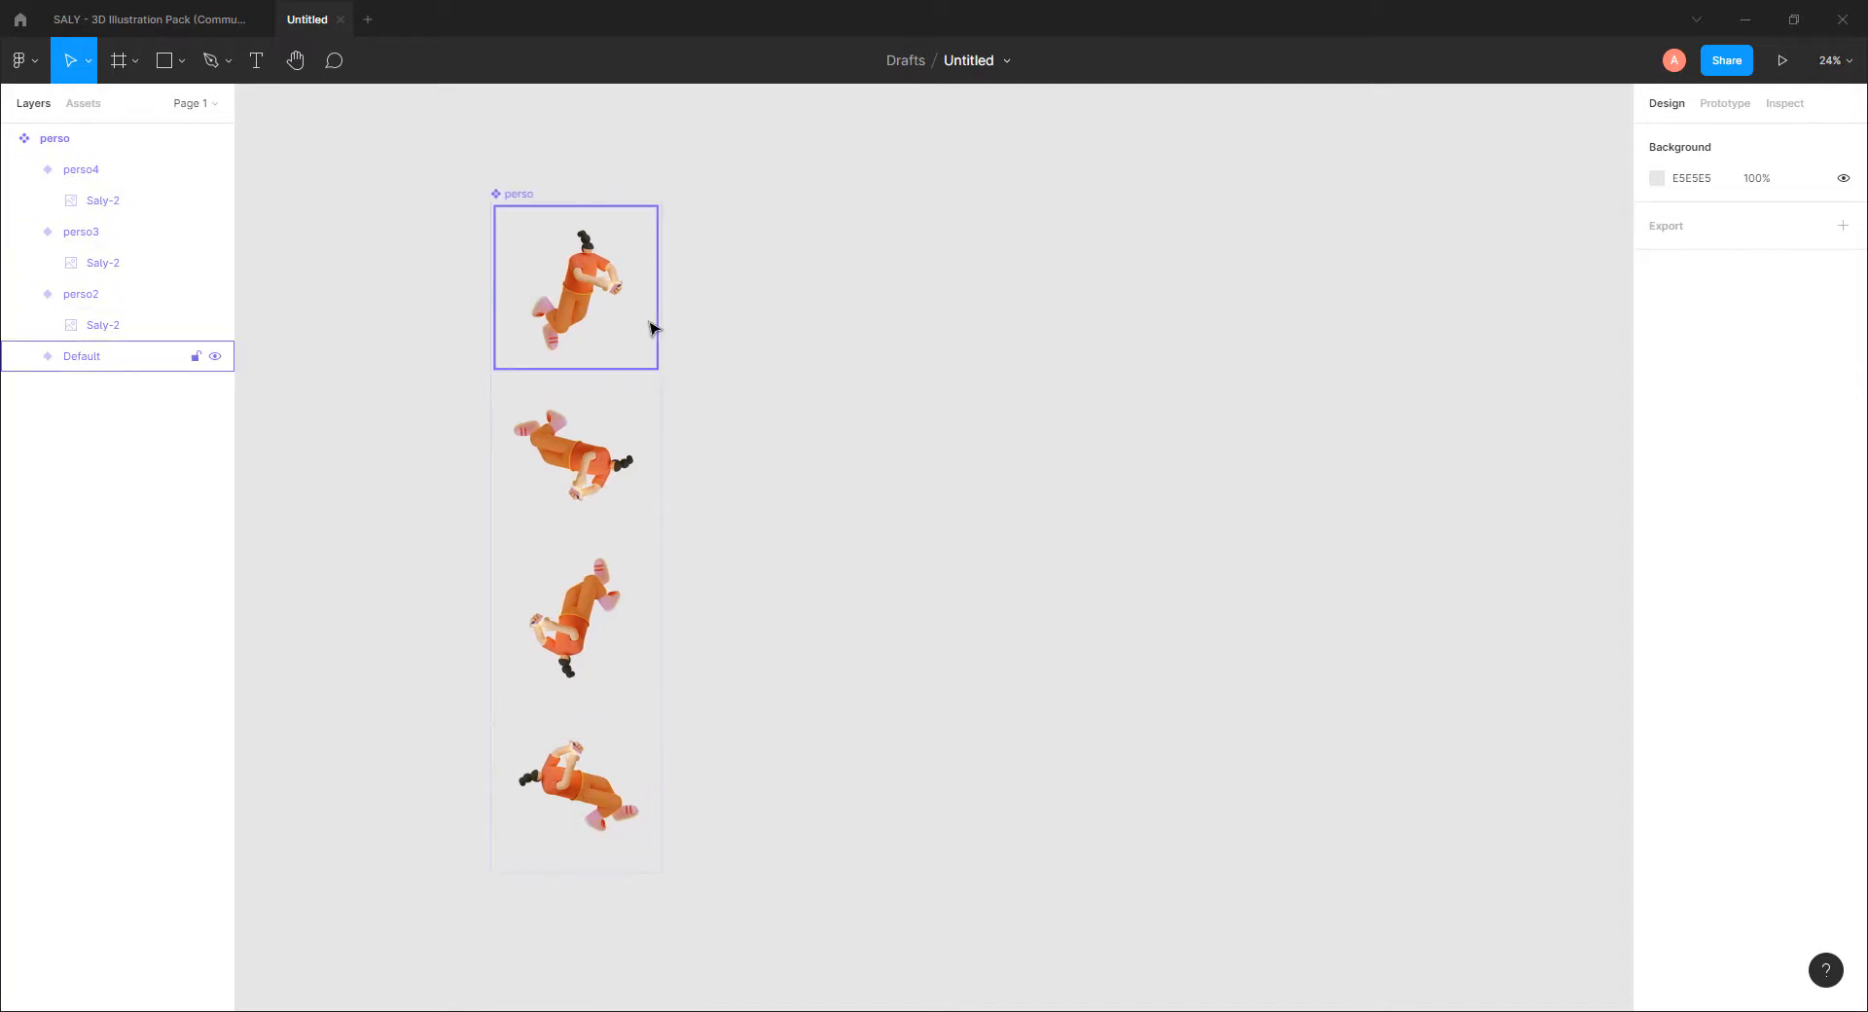
left_click_drag(509, 194, 406, 170)
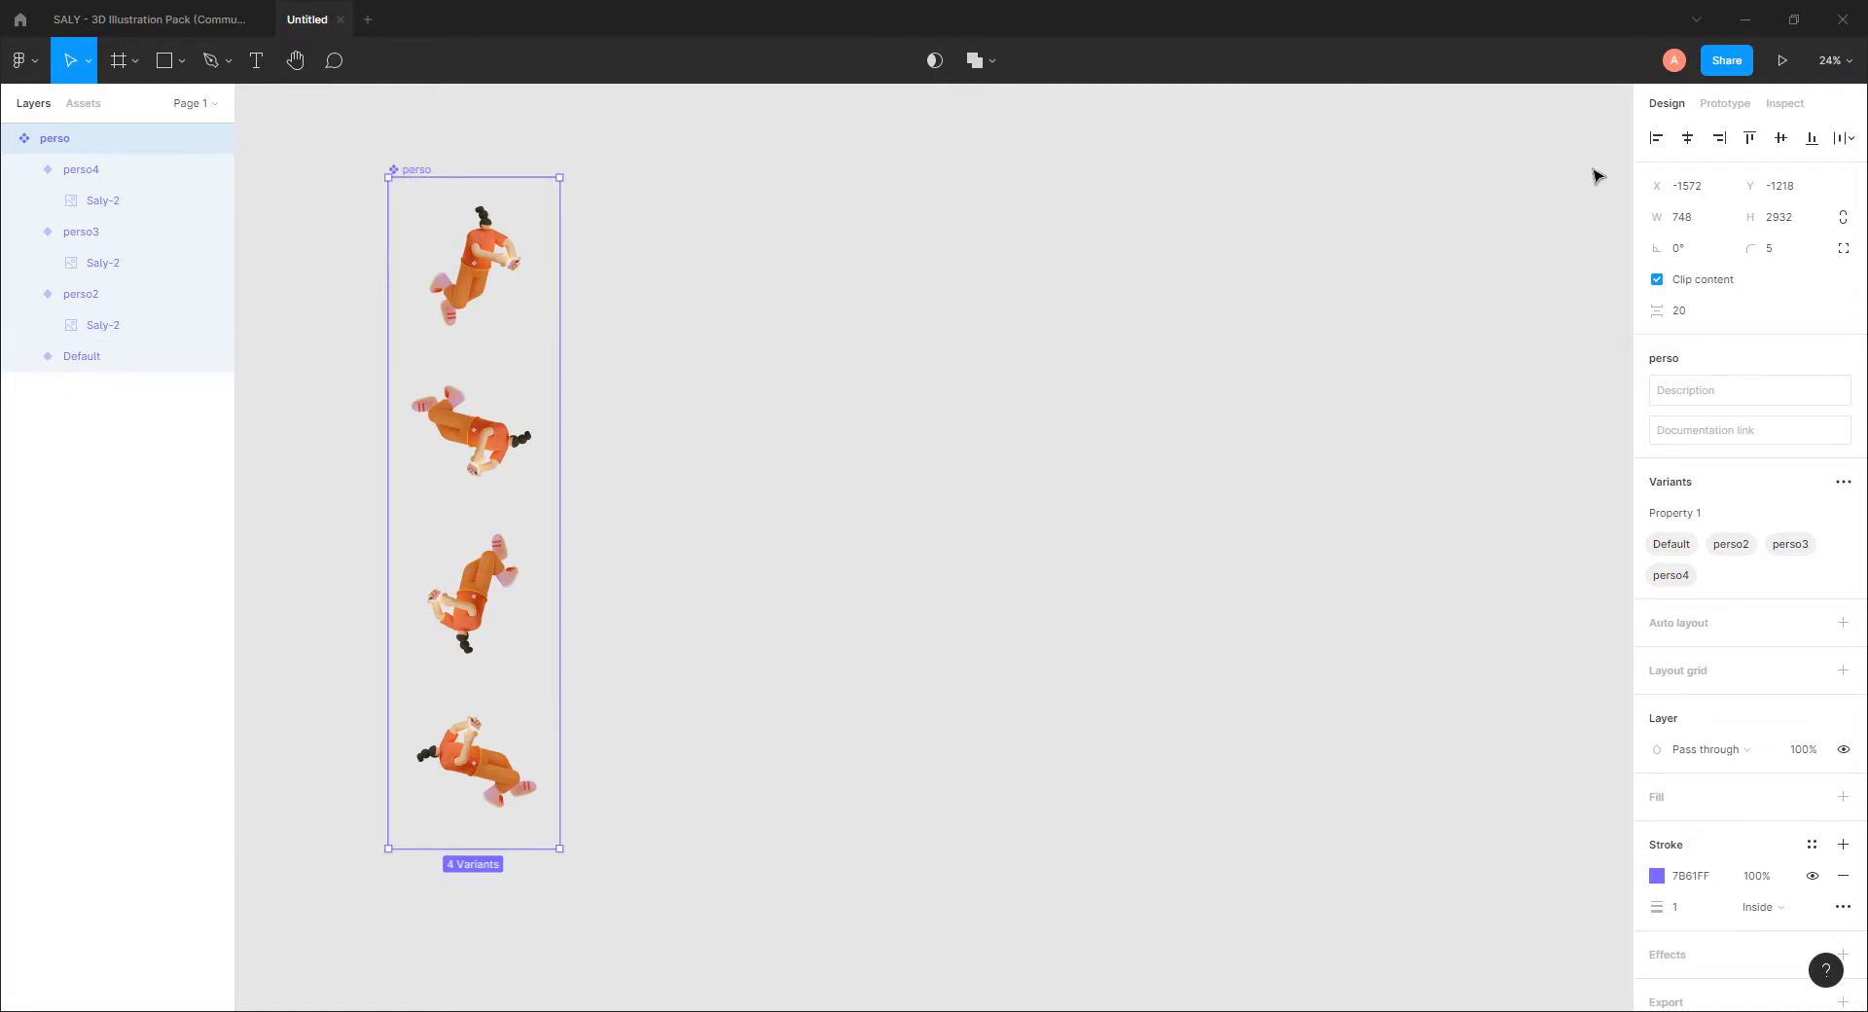
Step: Show the prototype settings of the perso set and collapse its perso4, perso3 and perso2 variant layers
left_click(1725, 103)
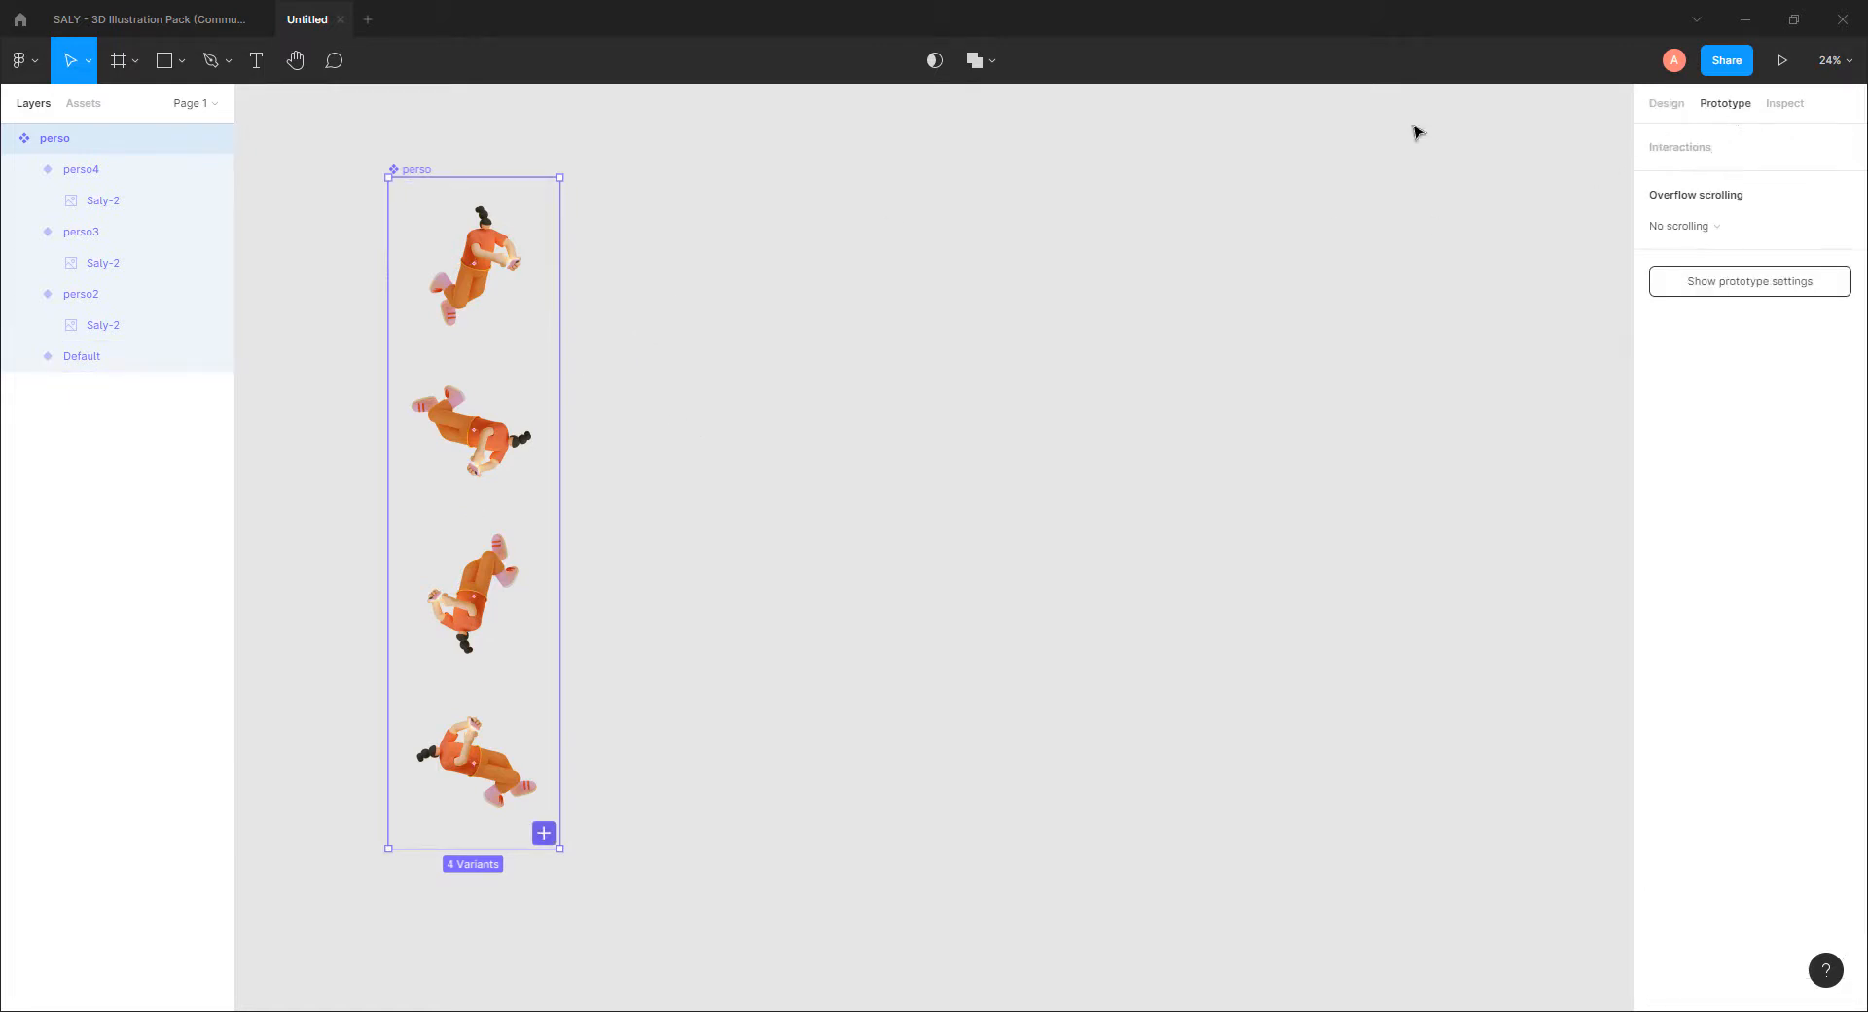
left_click(25, 170)
left_click(25, 200)
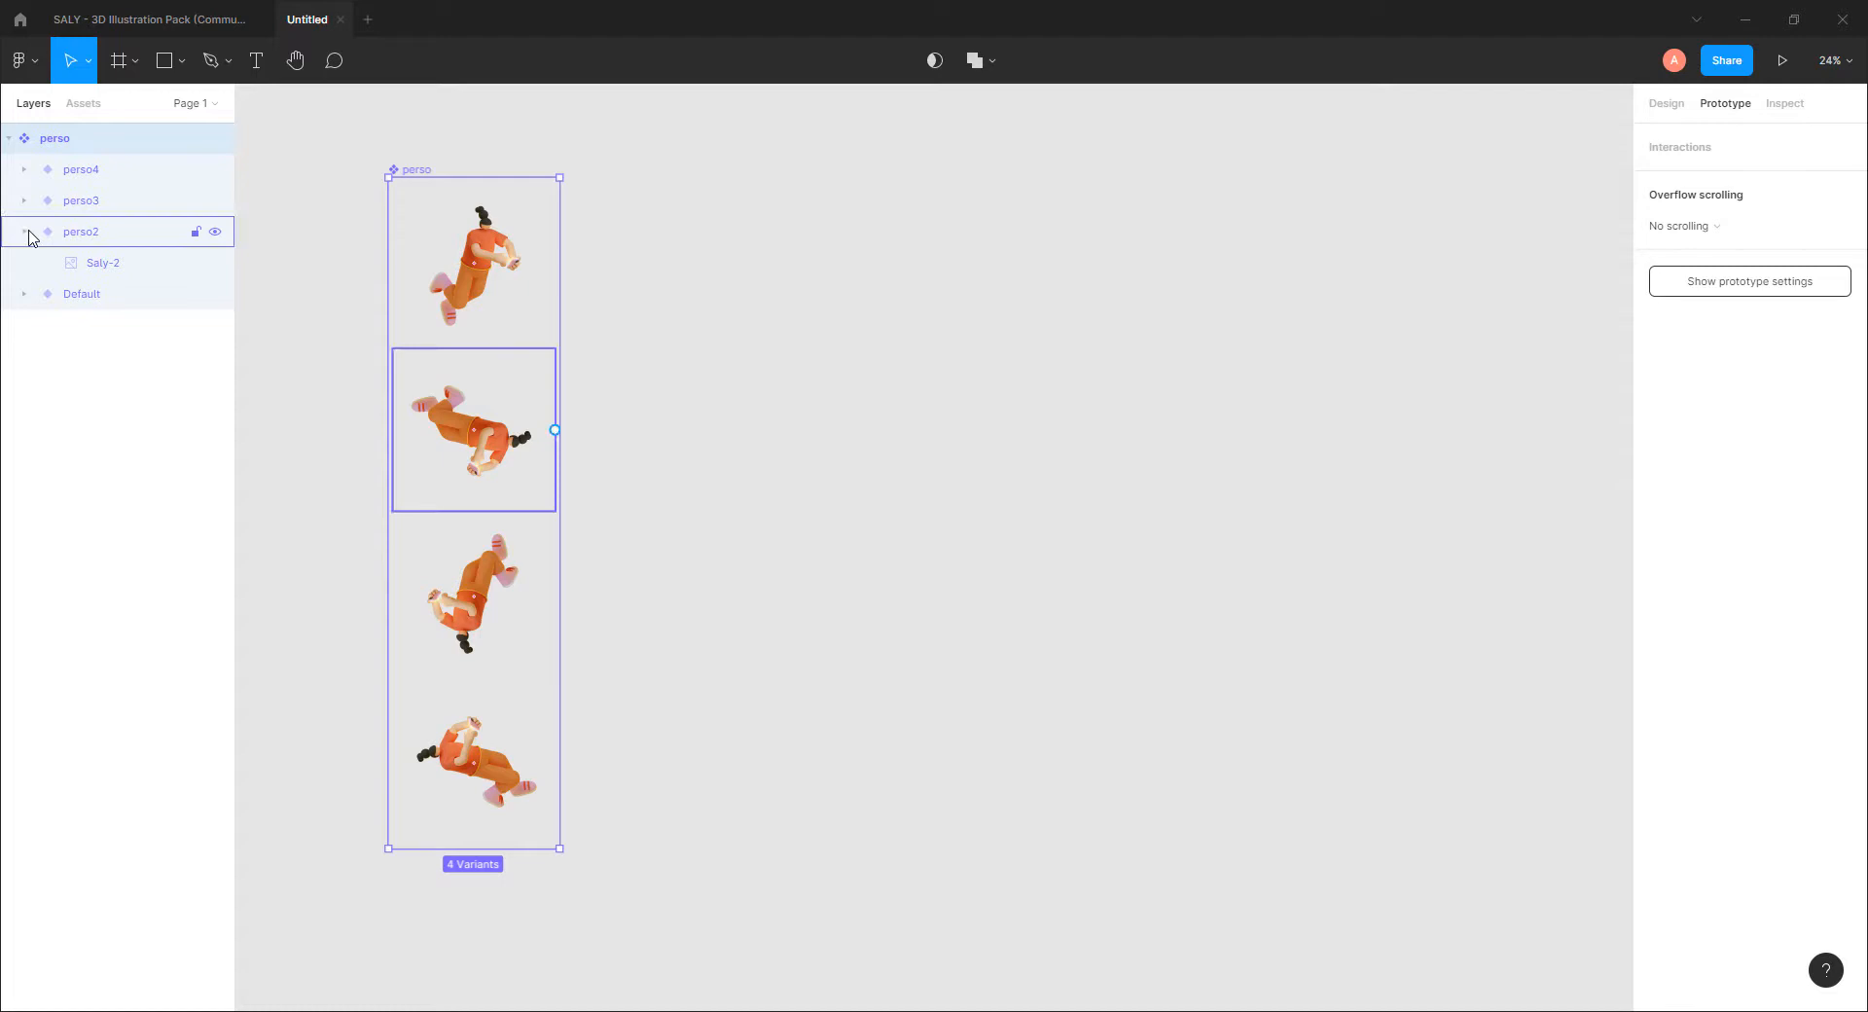
left_click(24, 231)
left_click(24, 263)
left_click(24, 265)
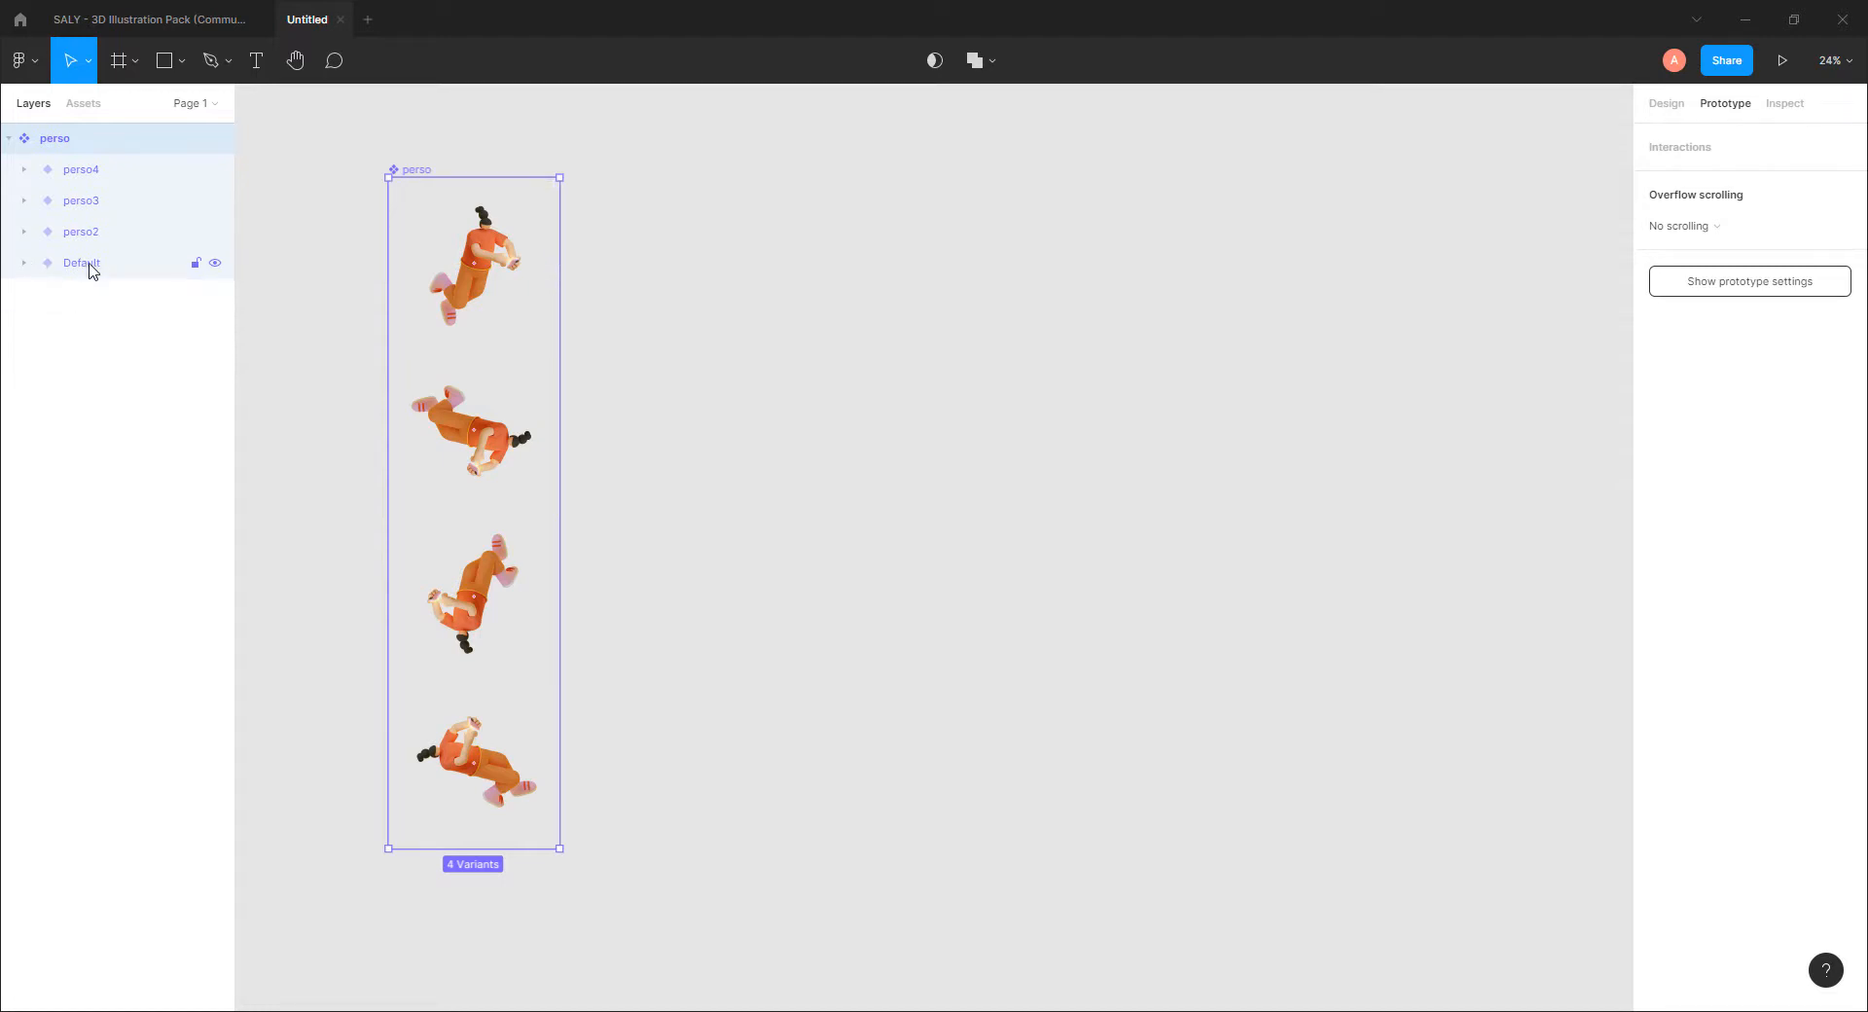
Step: Rename the Default variant of the perso set to perso1
double_click(97, 263)
type("perso")
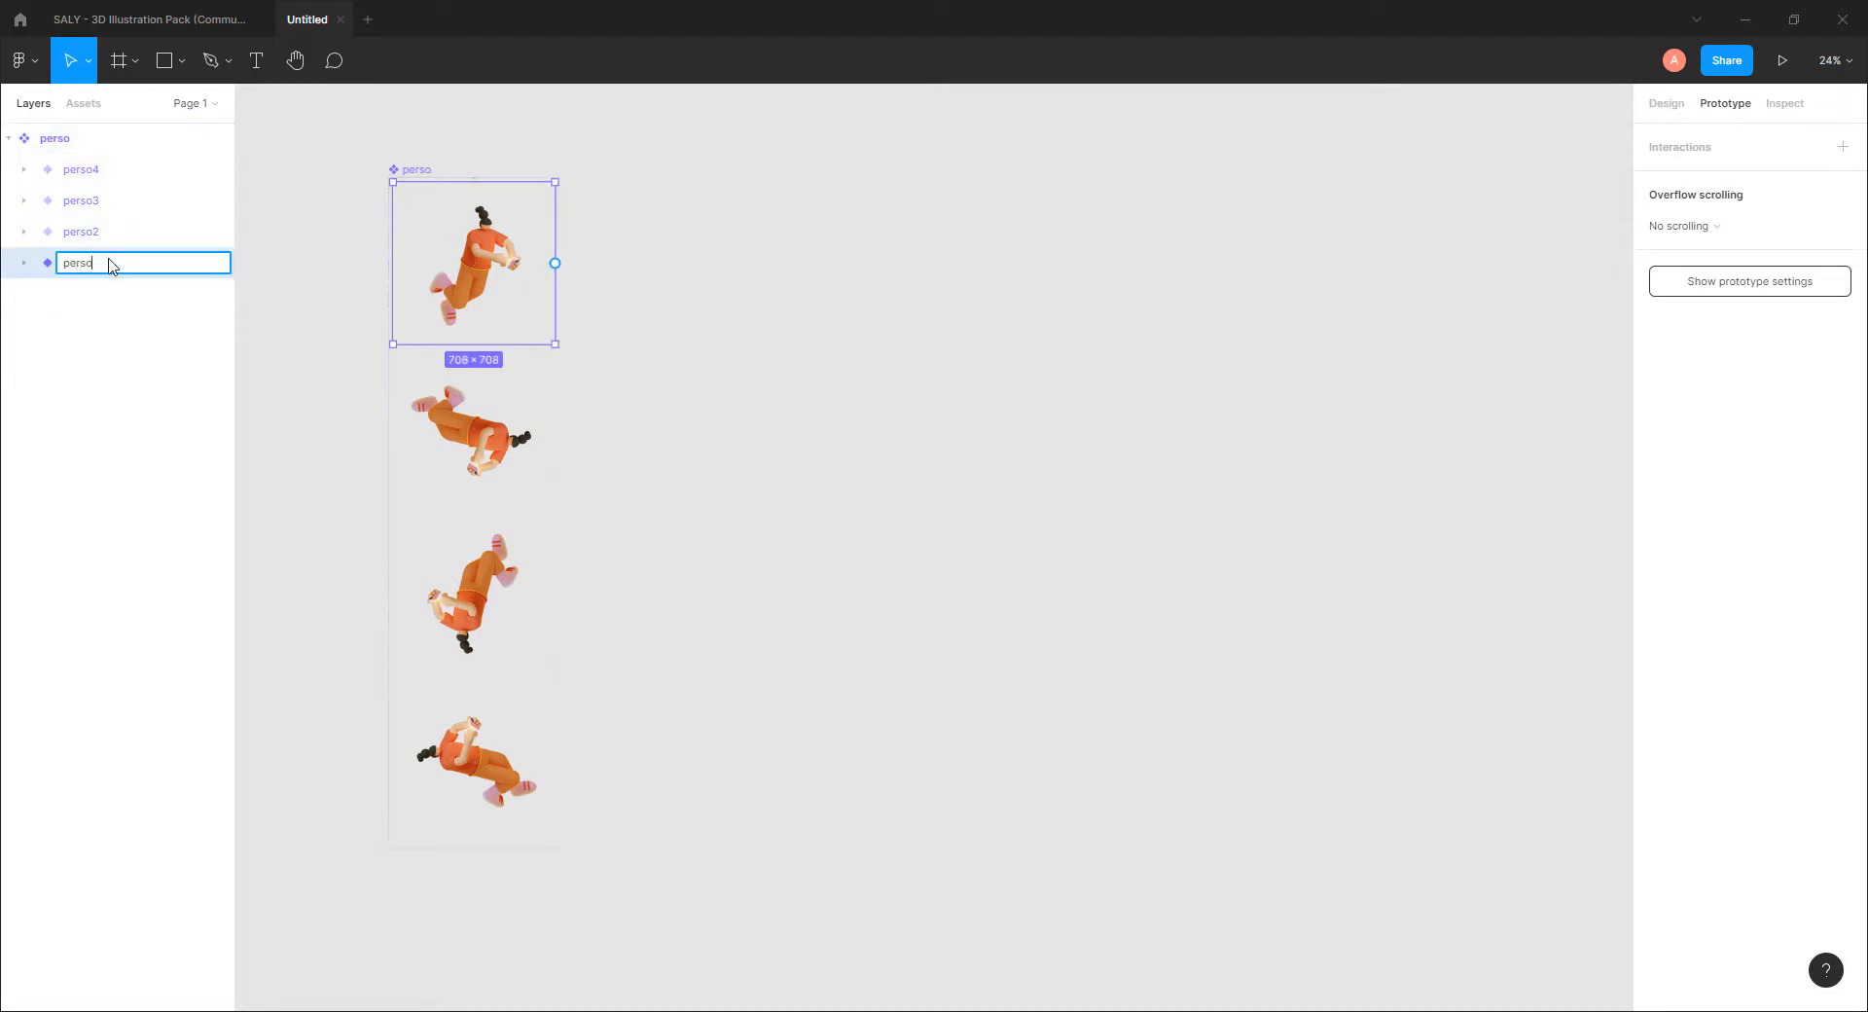
type("1")
key("Return")
left_click(179, 363)
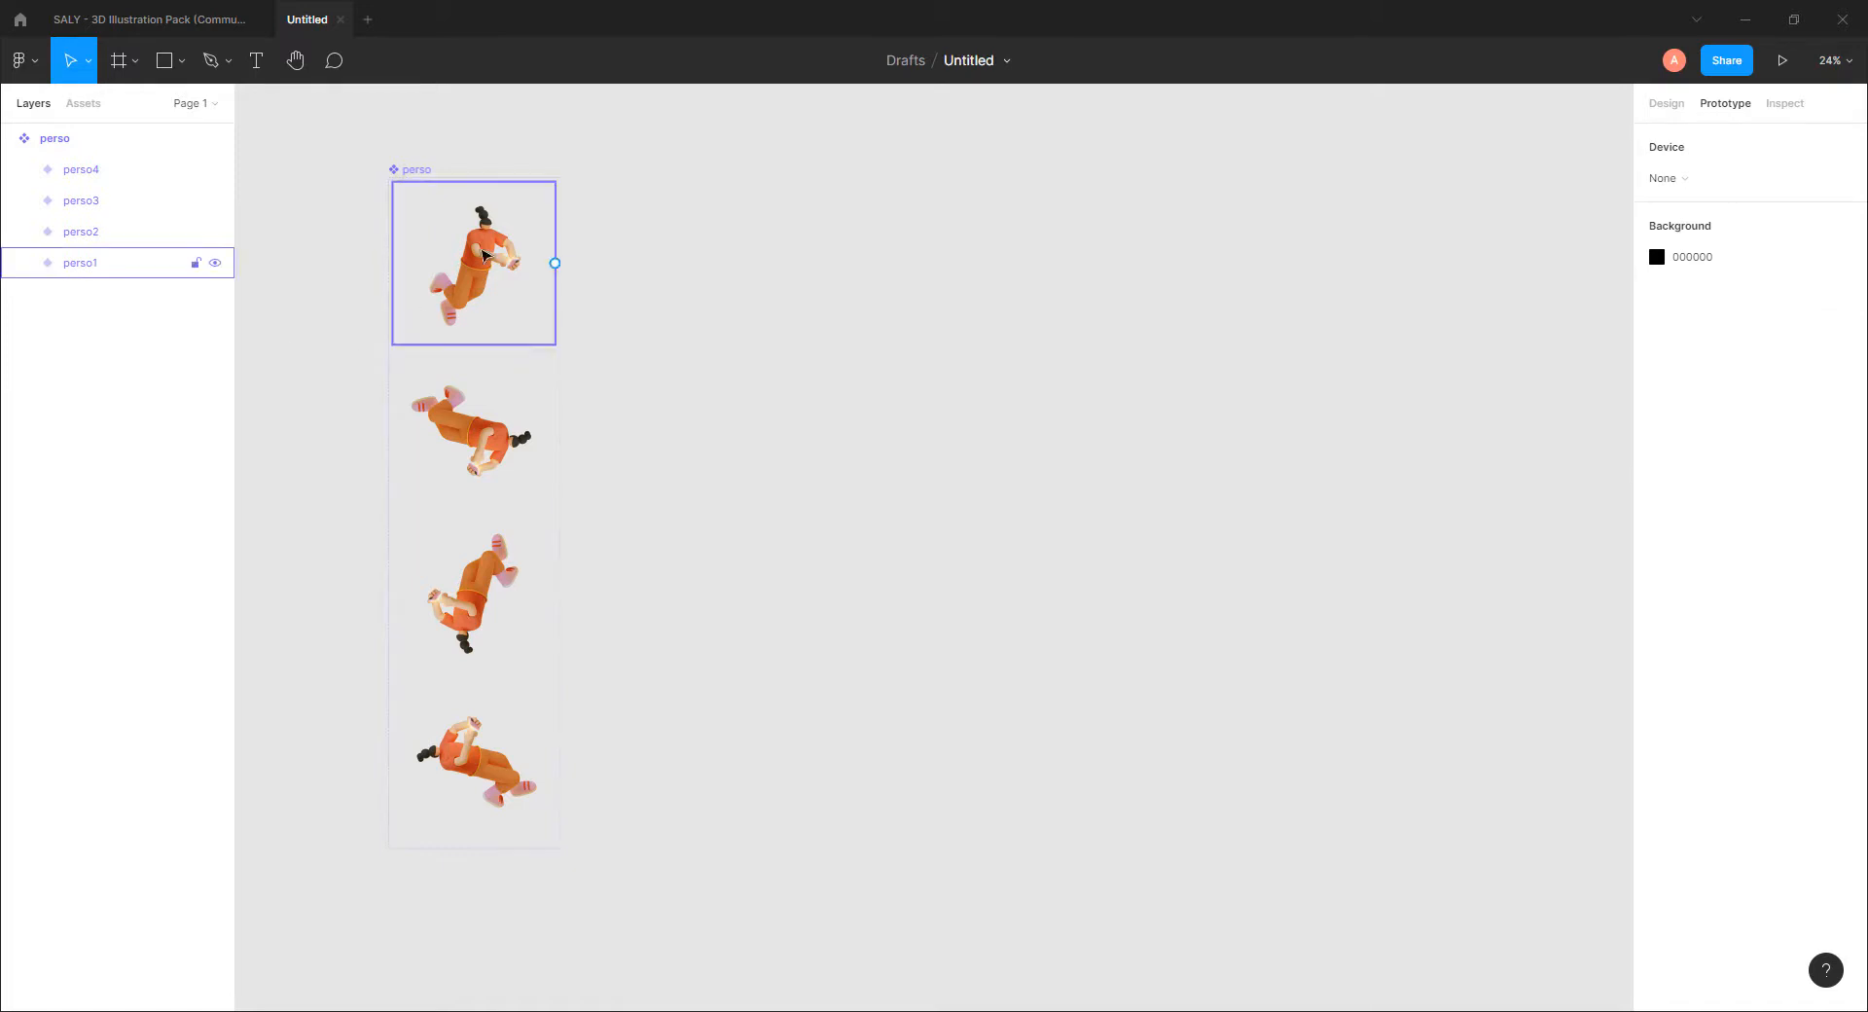
Step: Connect the perso1 variant to perso2 with a Change to interaction triggered after a delay of 1 ms
left_click(418, 174)
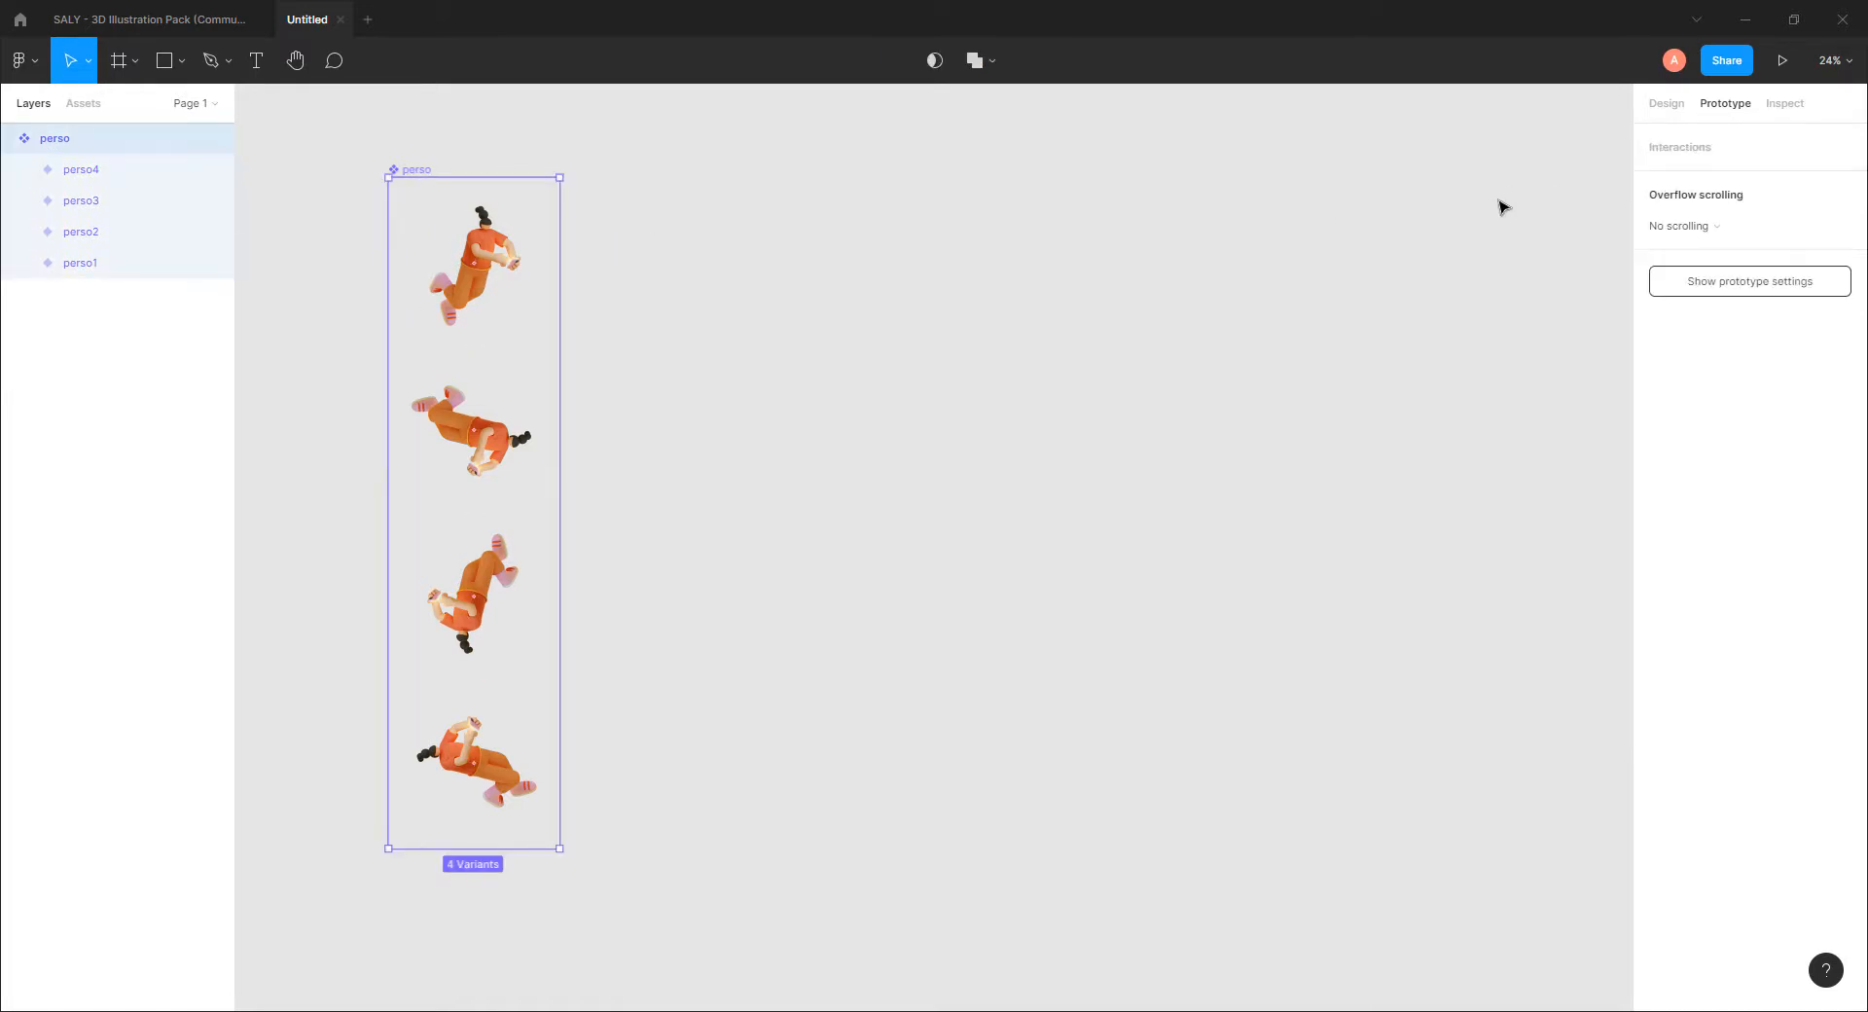
left_click(496, 257)
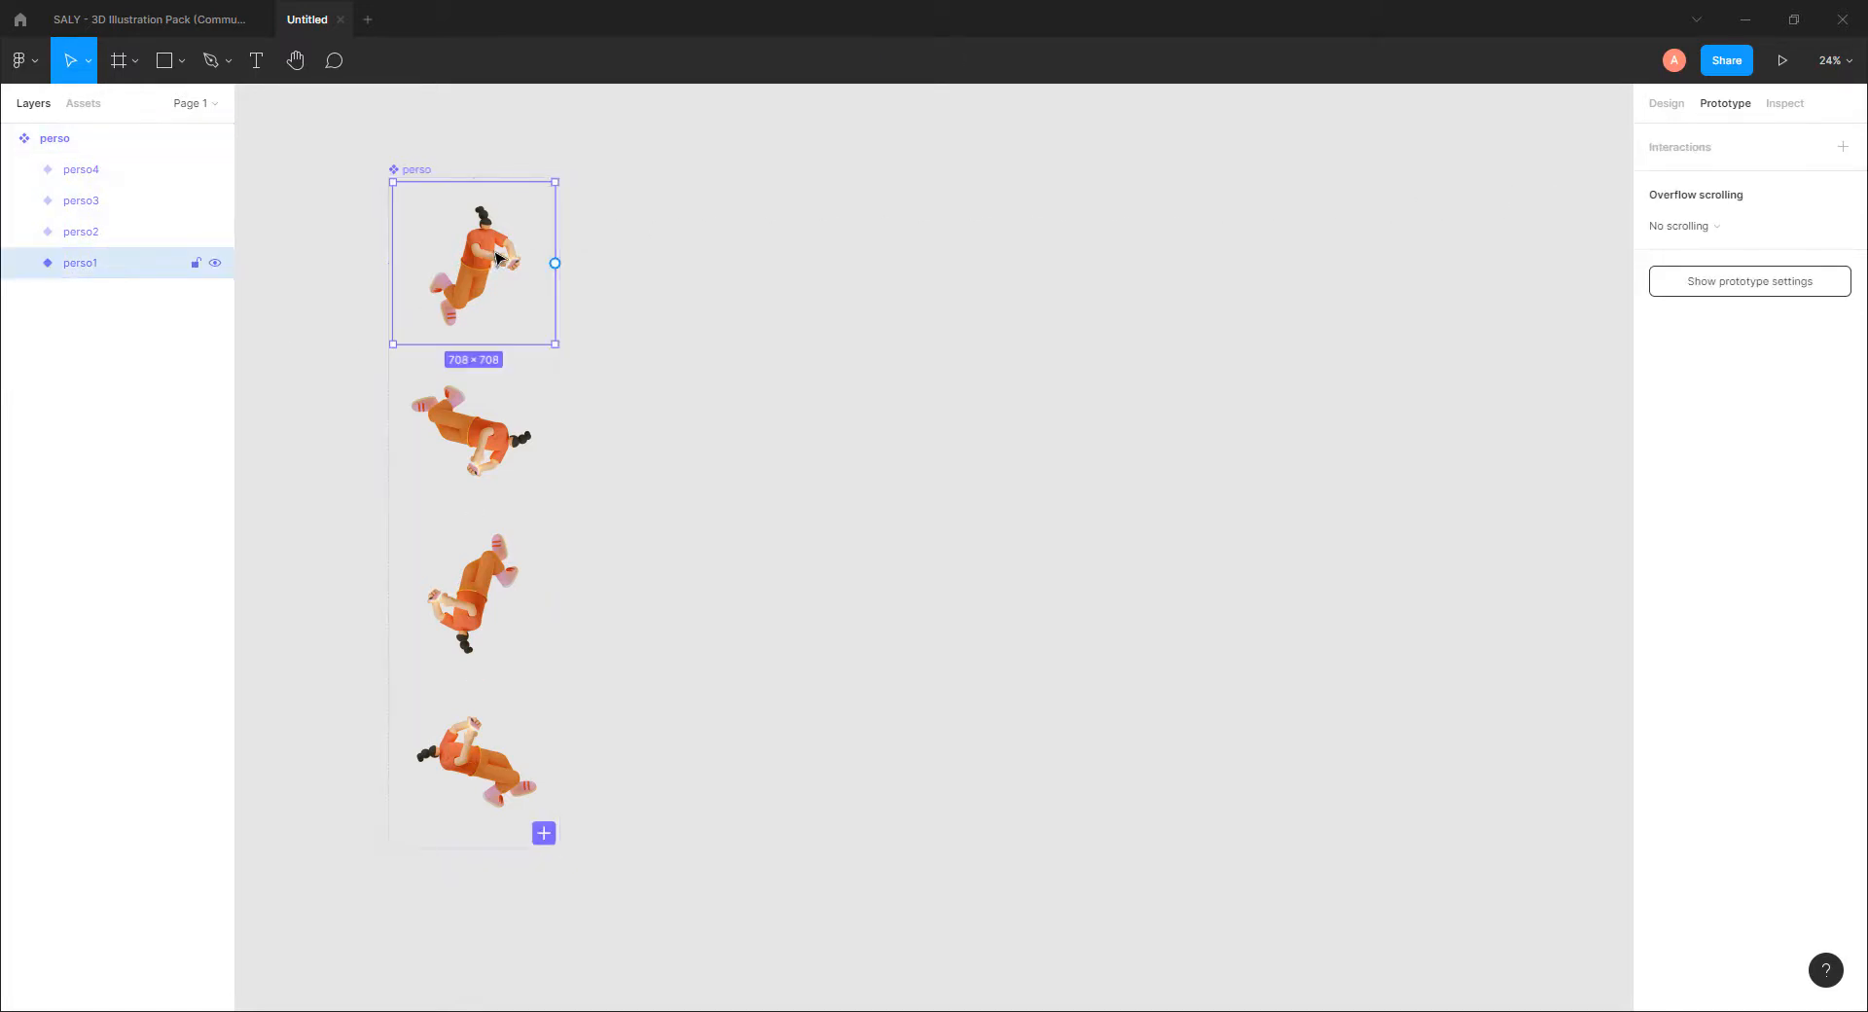
left_click_drag(555, 263, 534, 437)
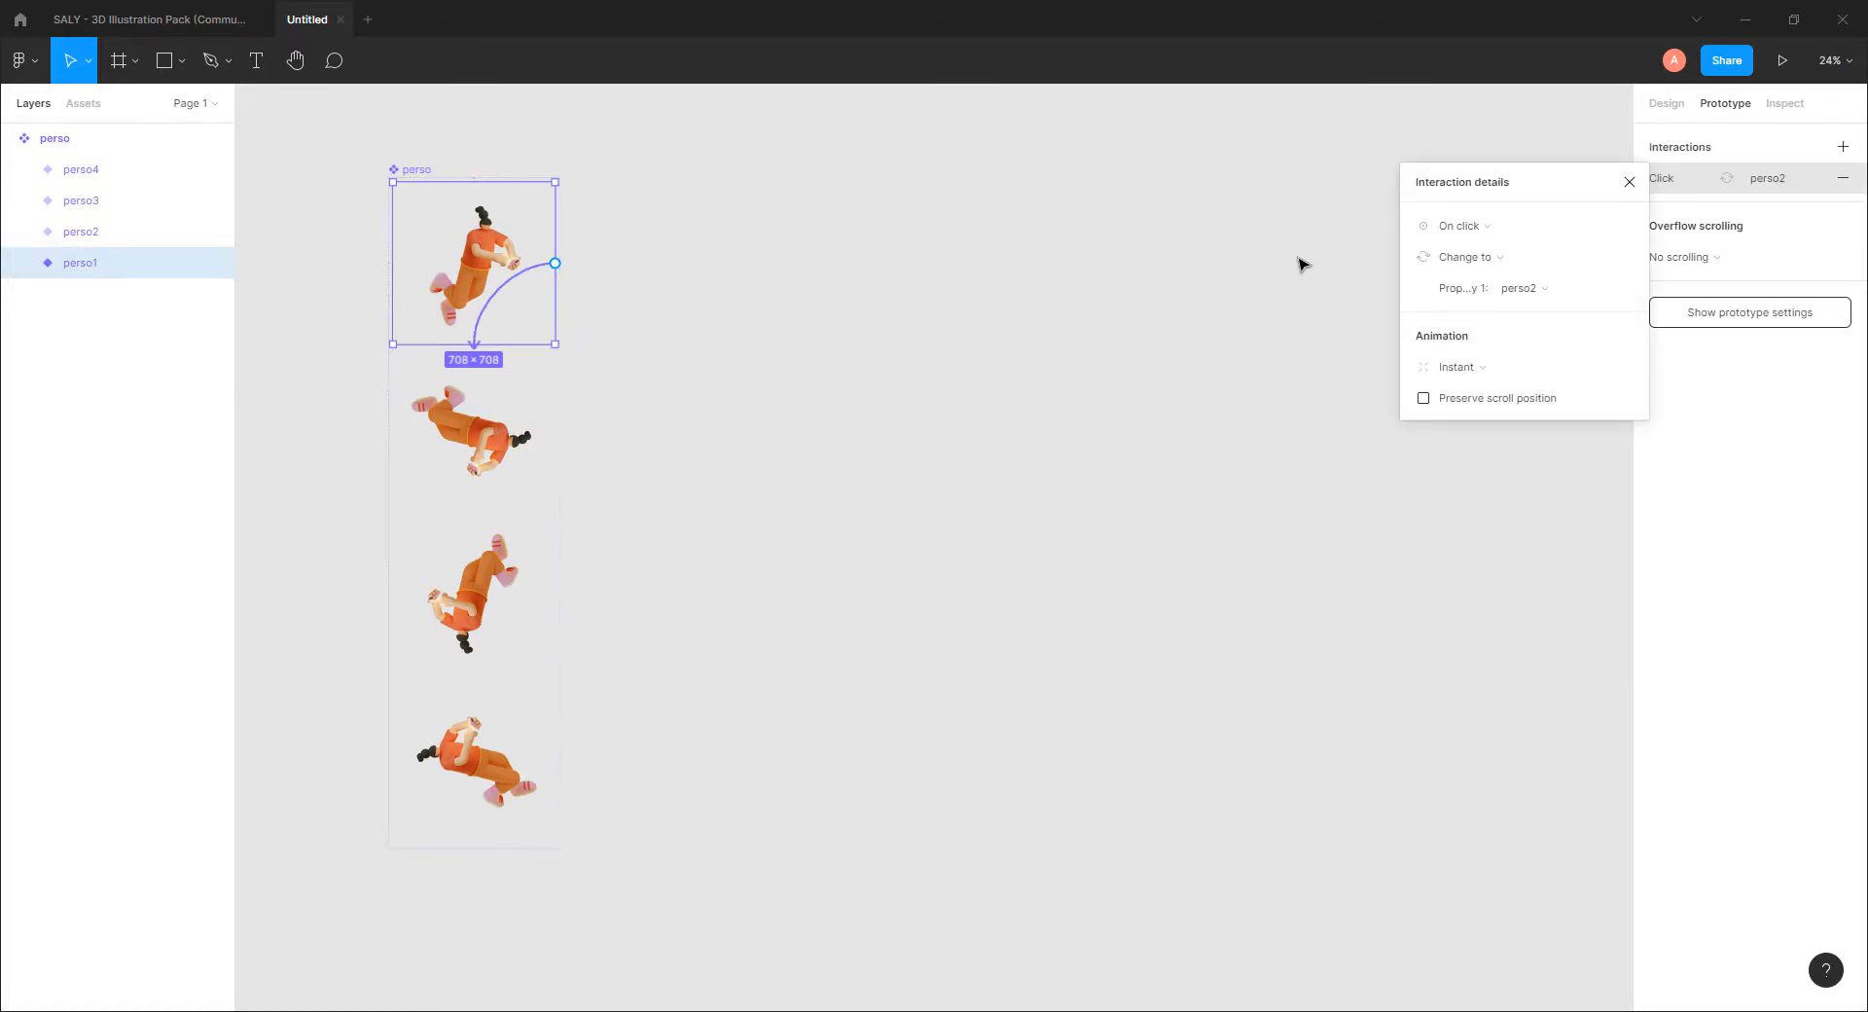
left_click(1477, 233)
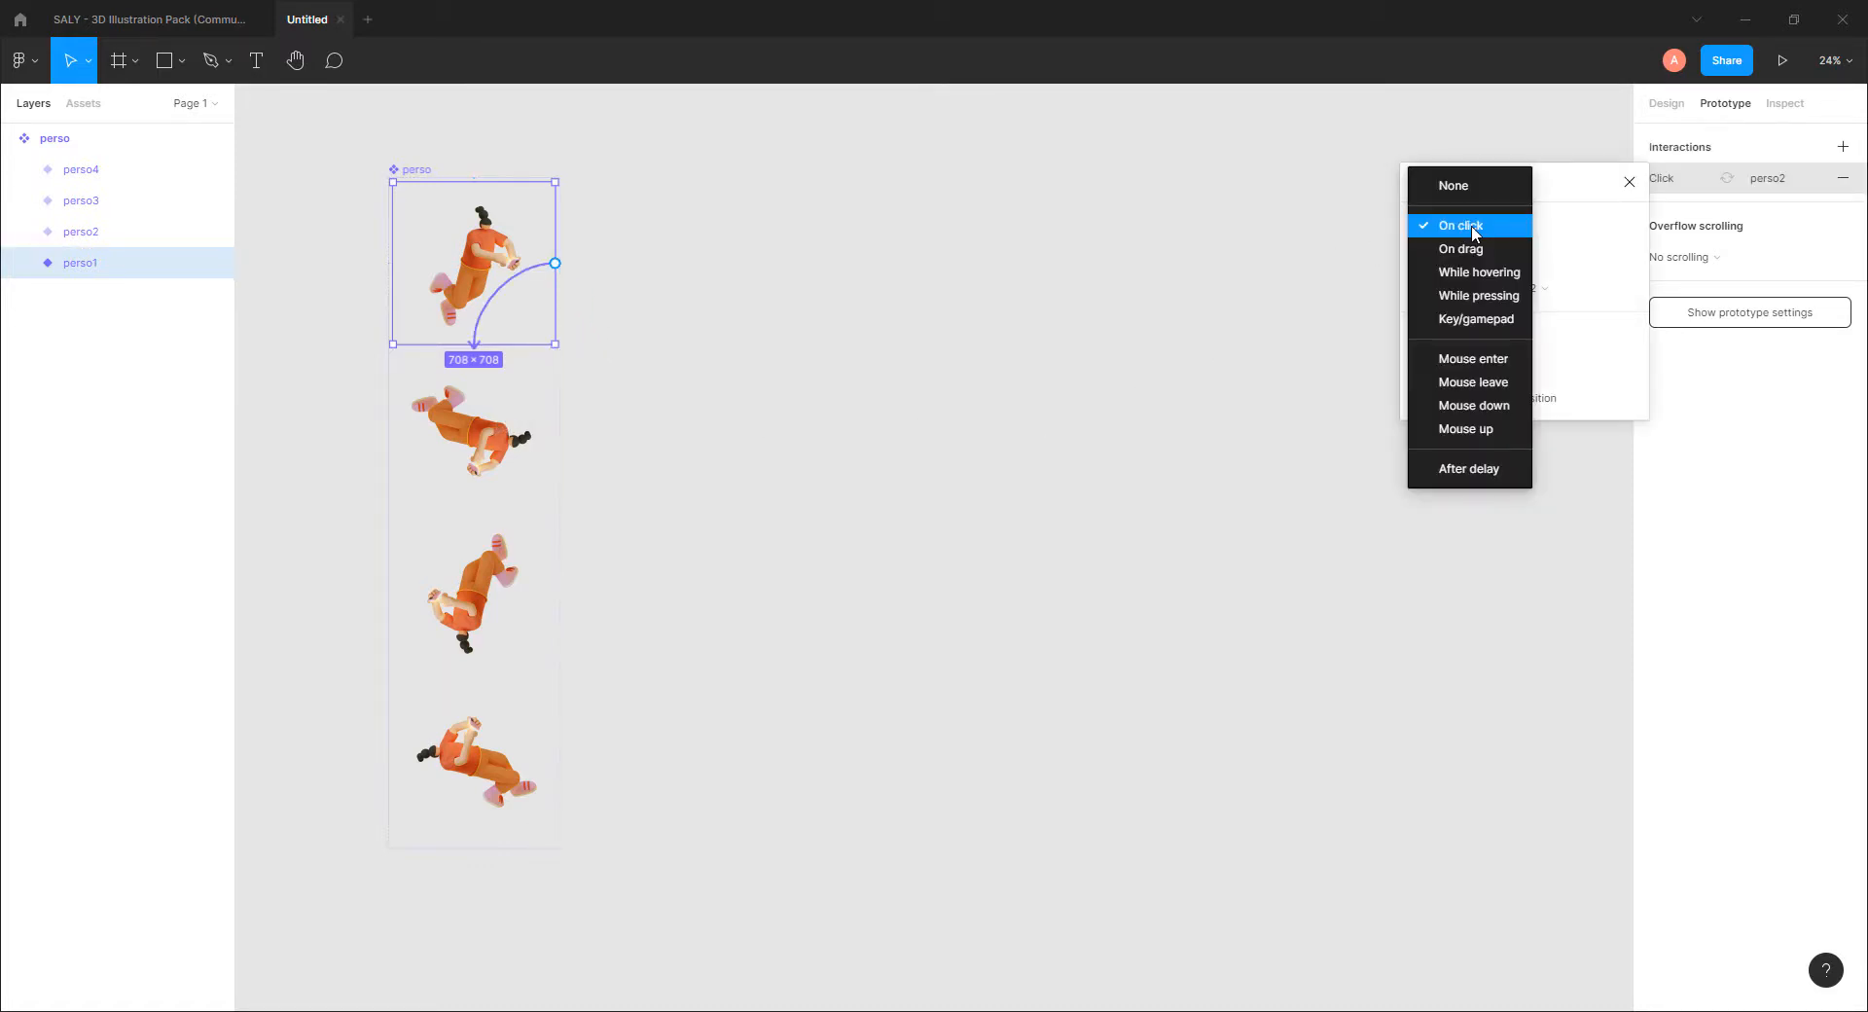
left_click(1471, 470)
left_click(1572, 226)
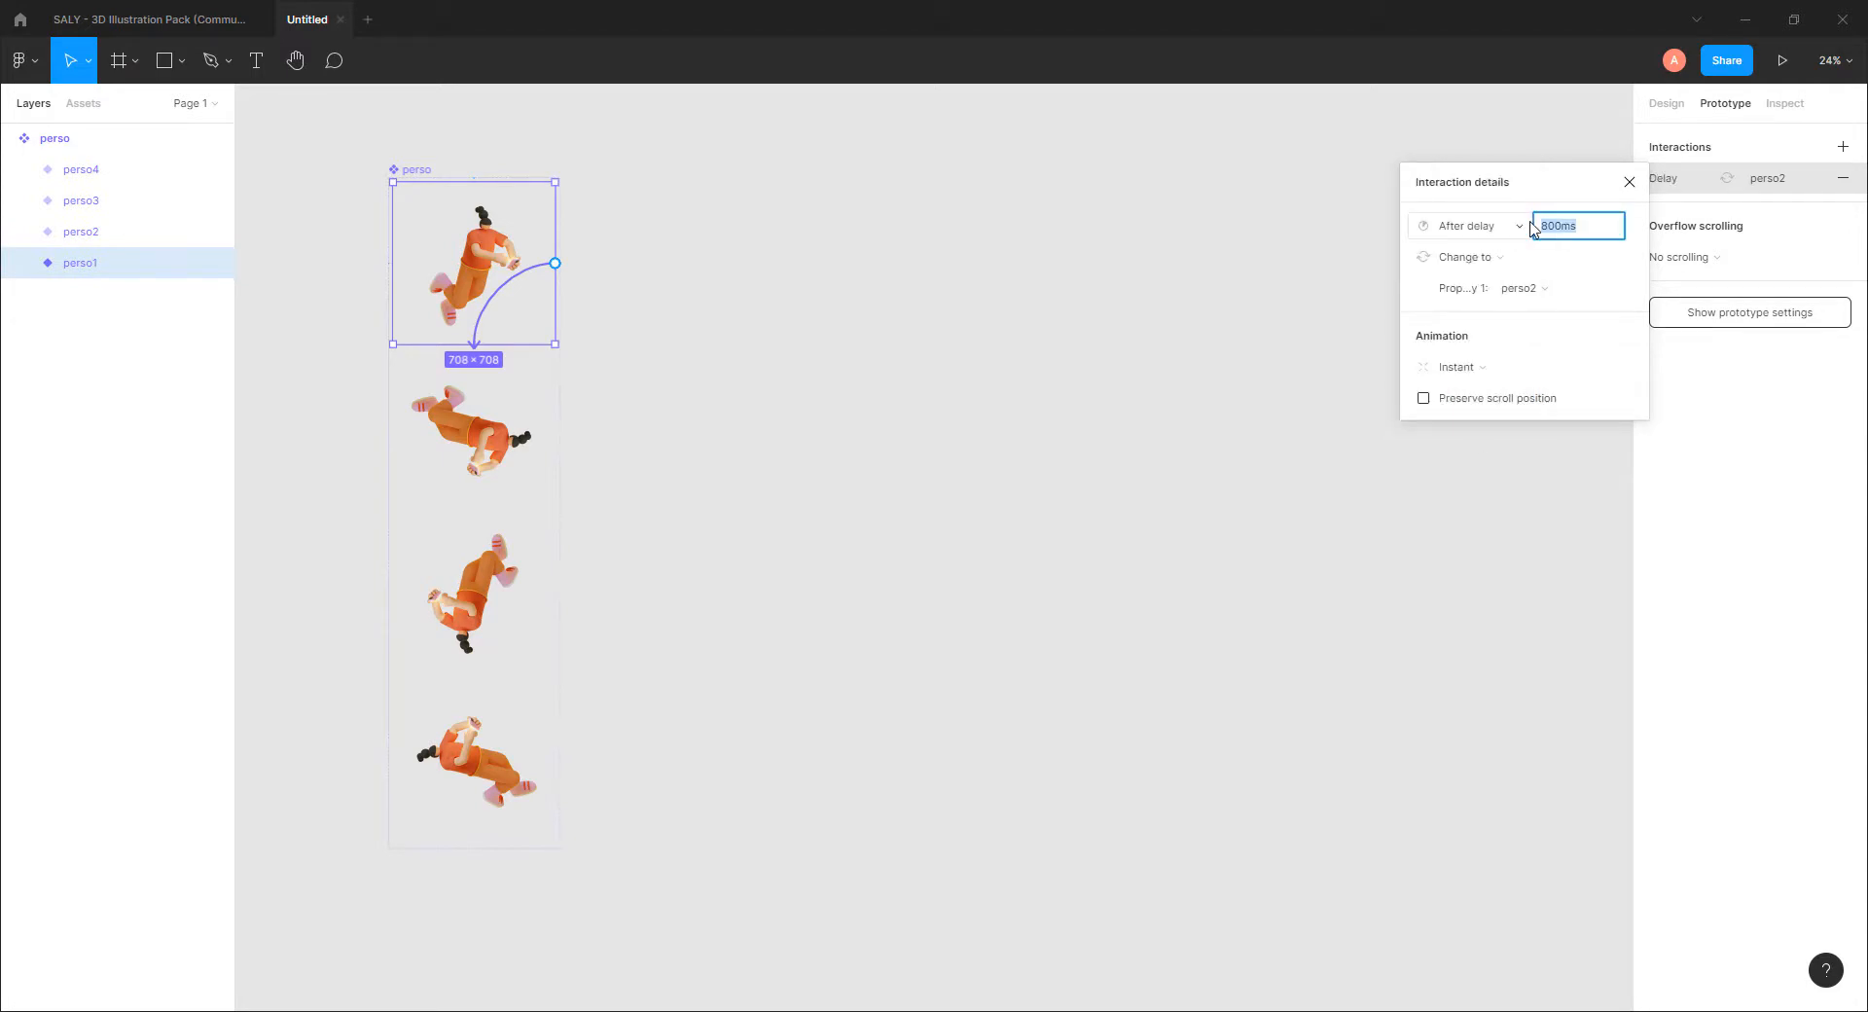
type("1")
key("Return")
Step: Set the perso1 interaction's animation to Smart animate with Linear easing and a duration of 500 ms
left_click(1458, 367)
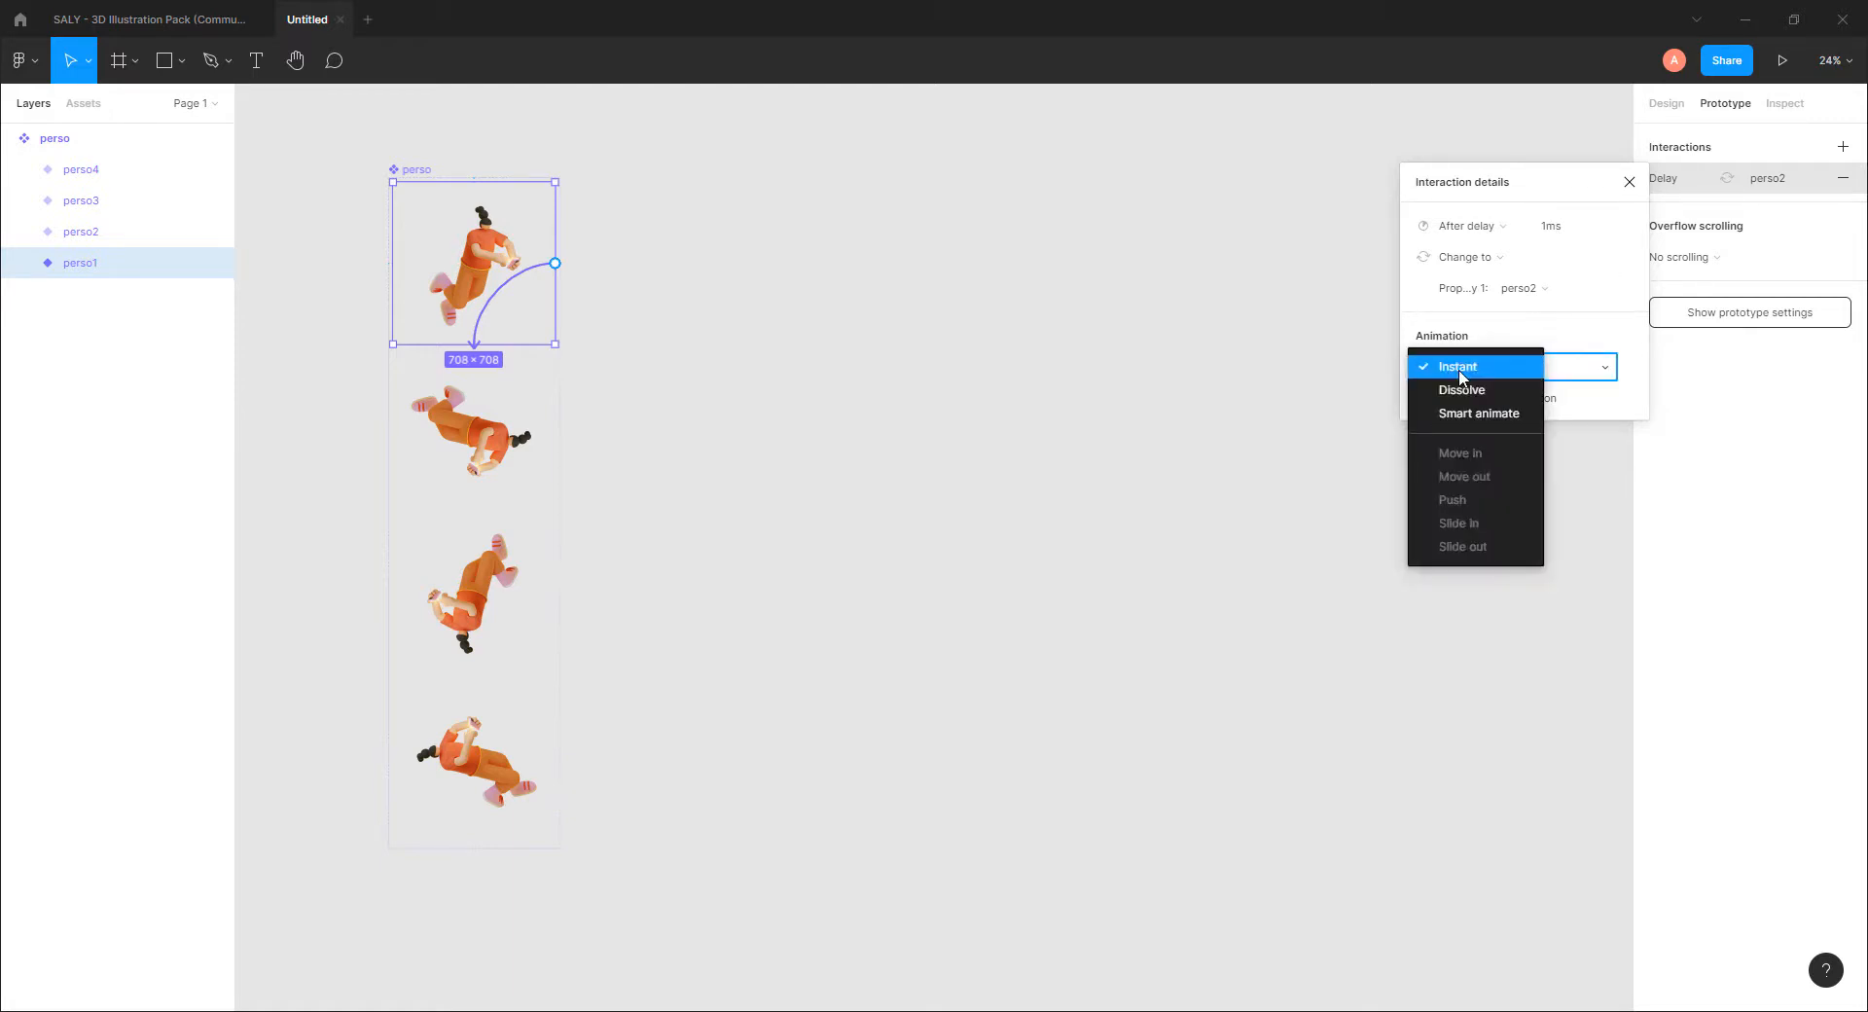
left_click(1465, 411)
left_click(1464, 408)
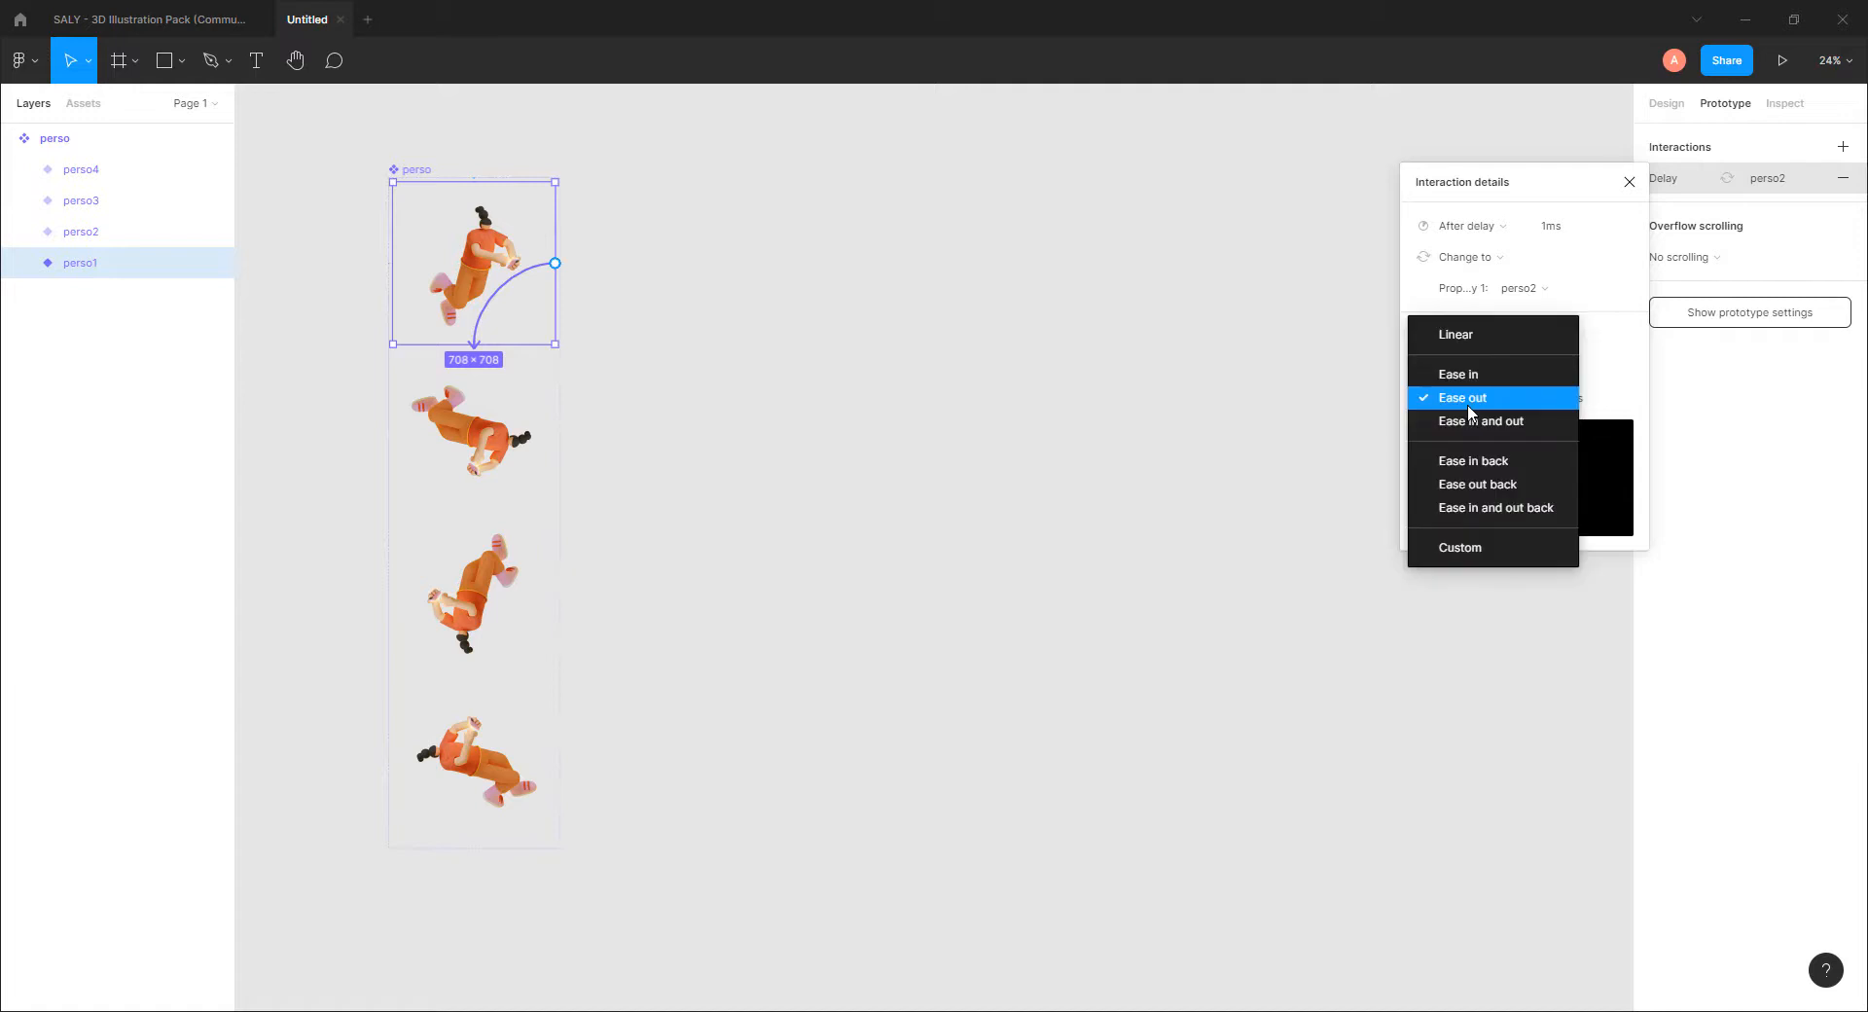
left_click(1470, 338)
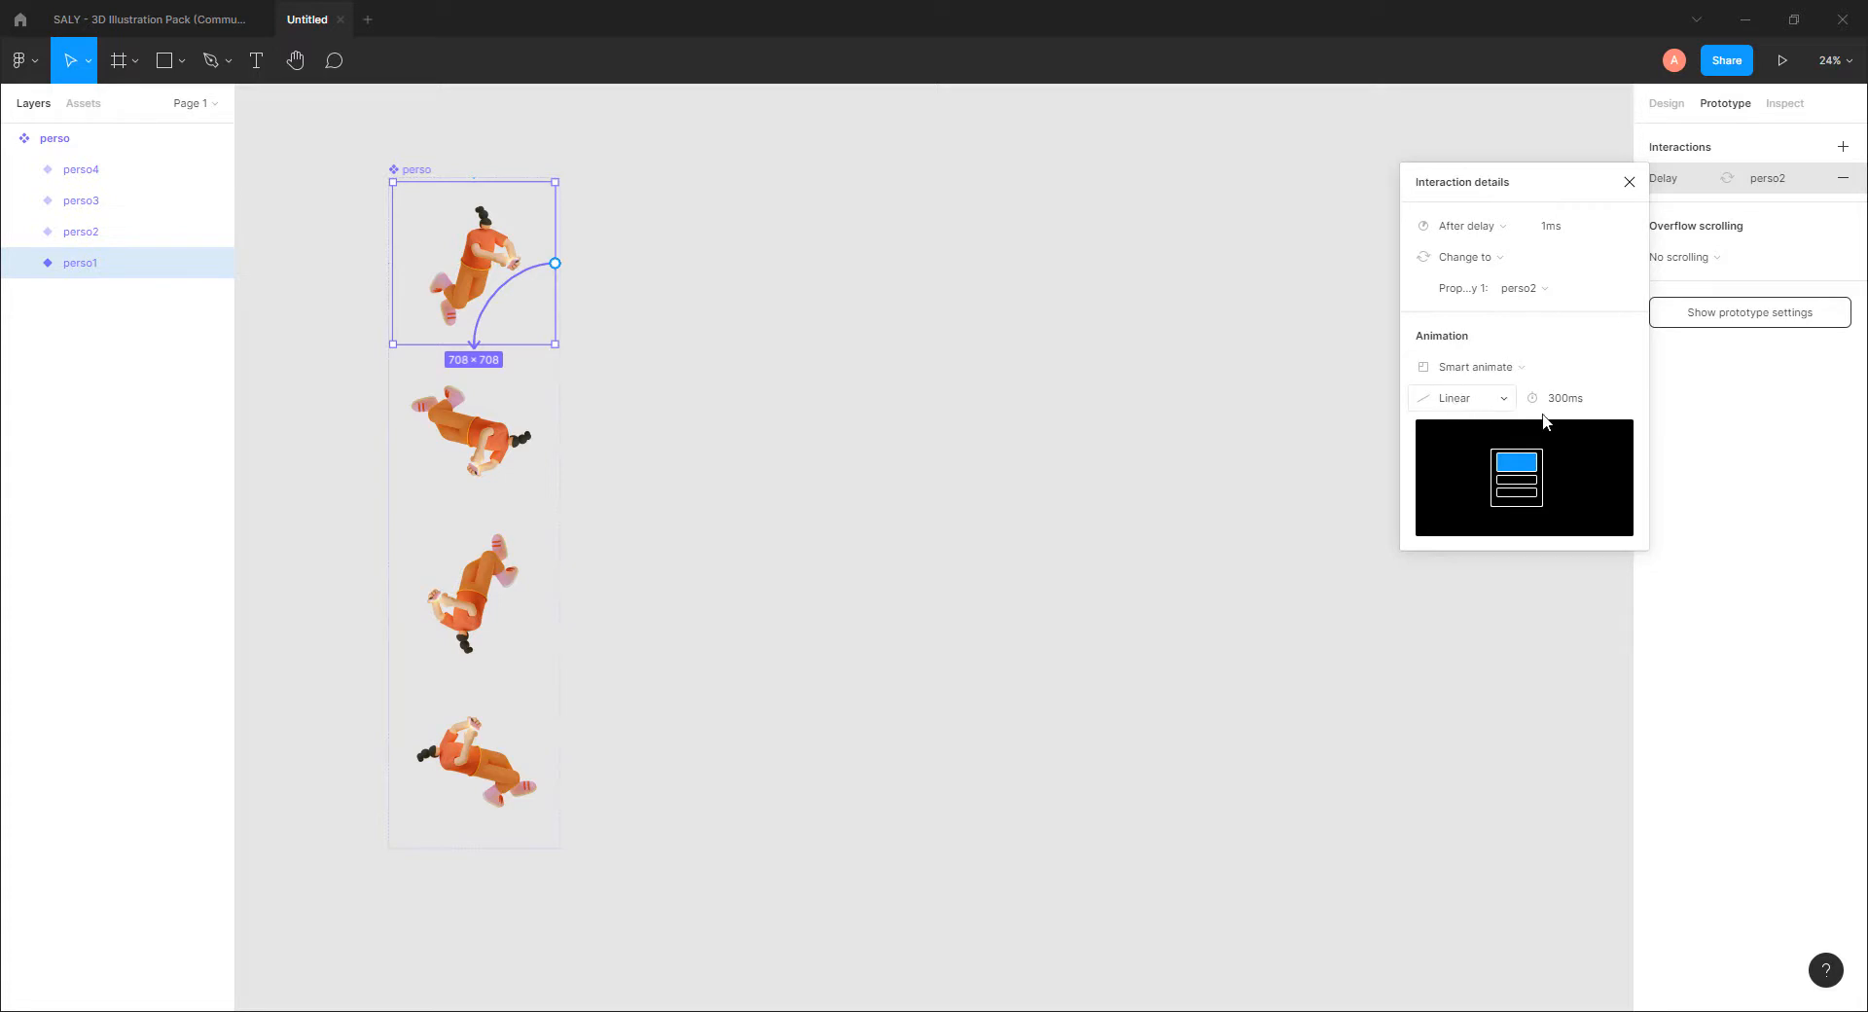
left_click(1598, 406)
type("500")
key("Return")
Step: Connect the perso2 variant to perso3 and trigger the change after a delay of 1 ms
left_click(510, 438)
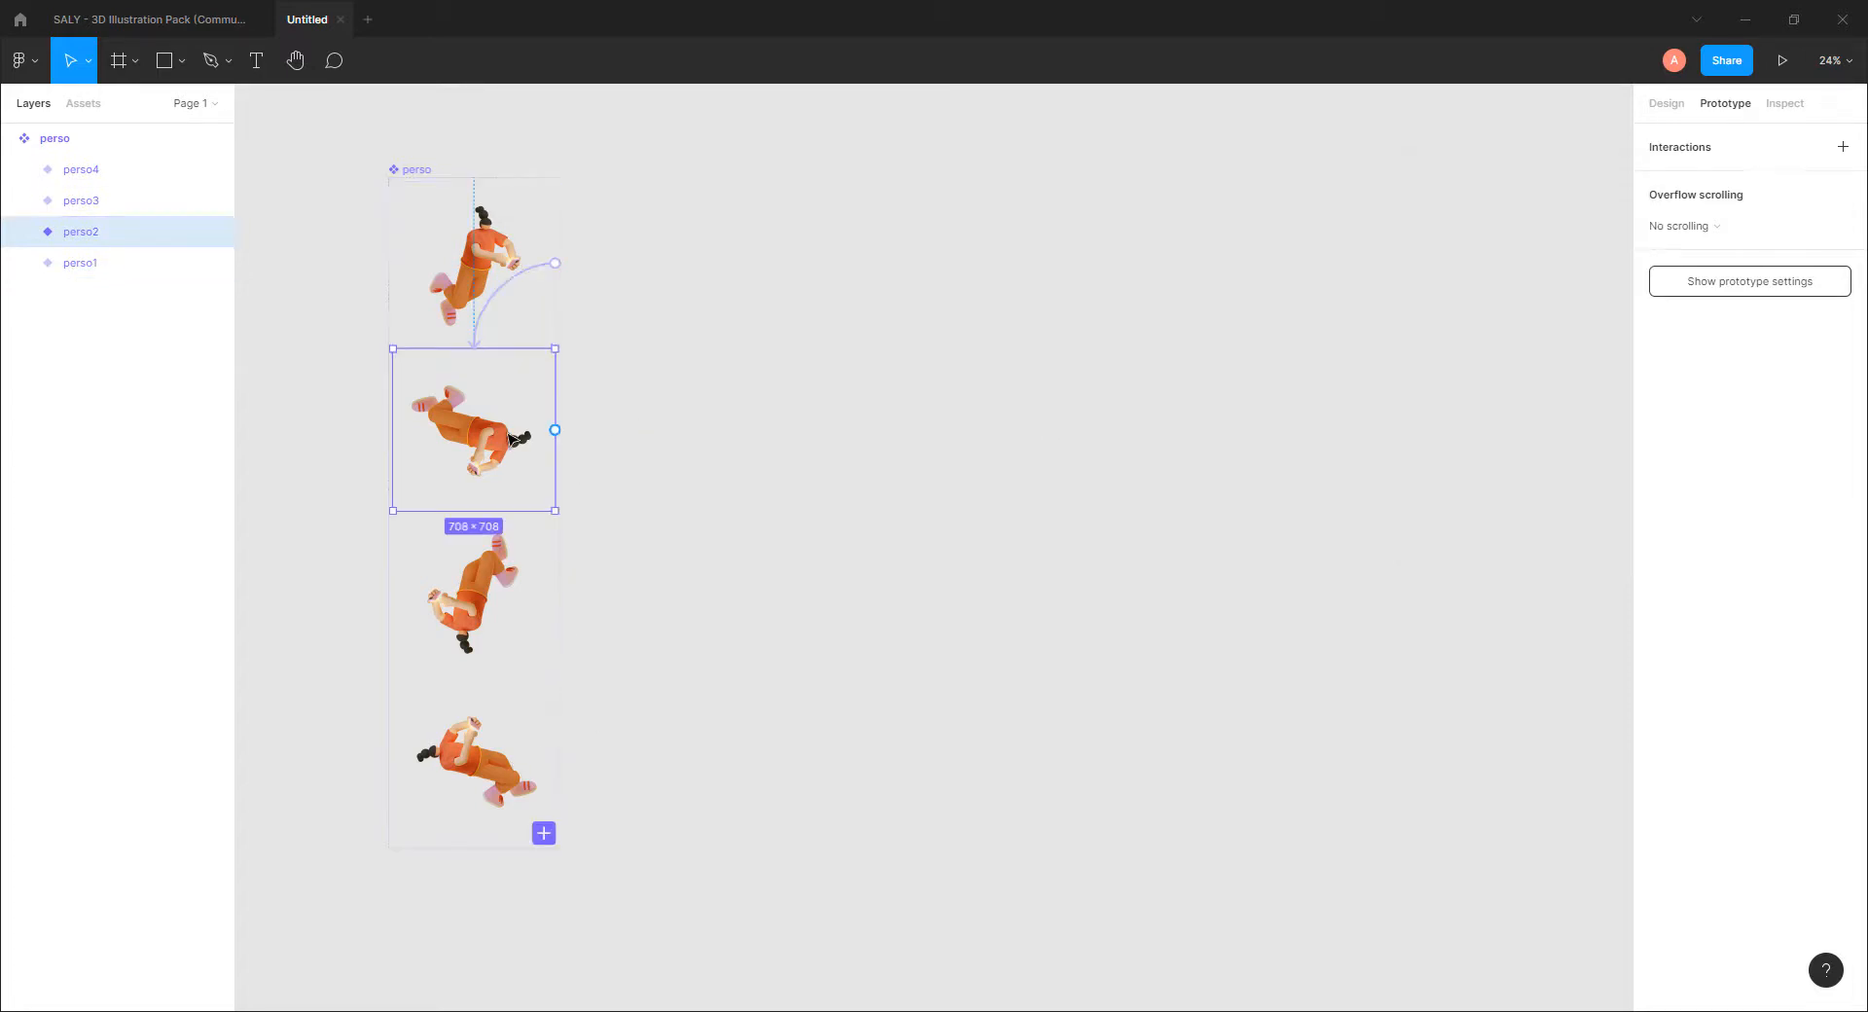
left_click_drag(555, 429, 592, 562)
left_click_drag(533, 594, 535, 594)
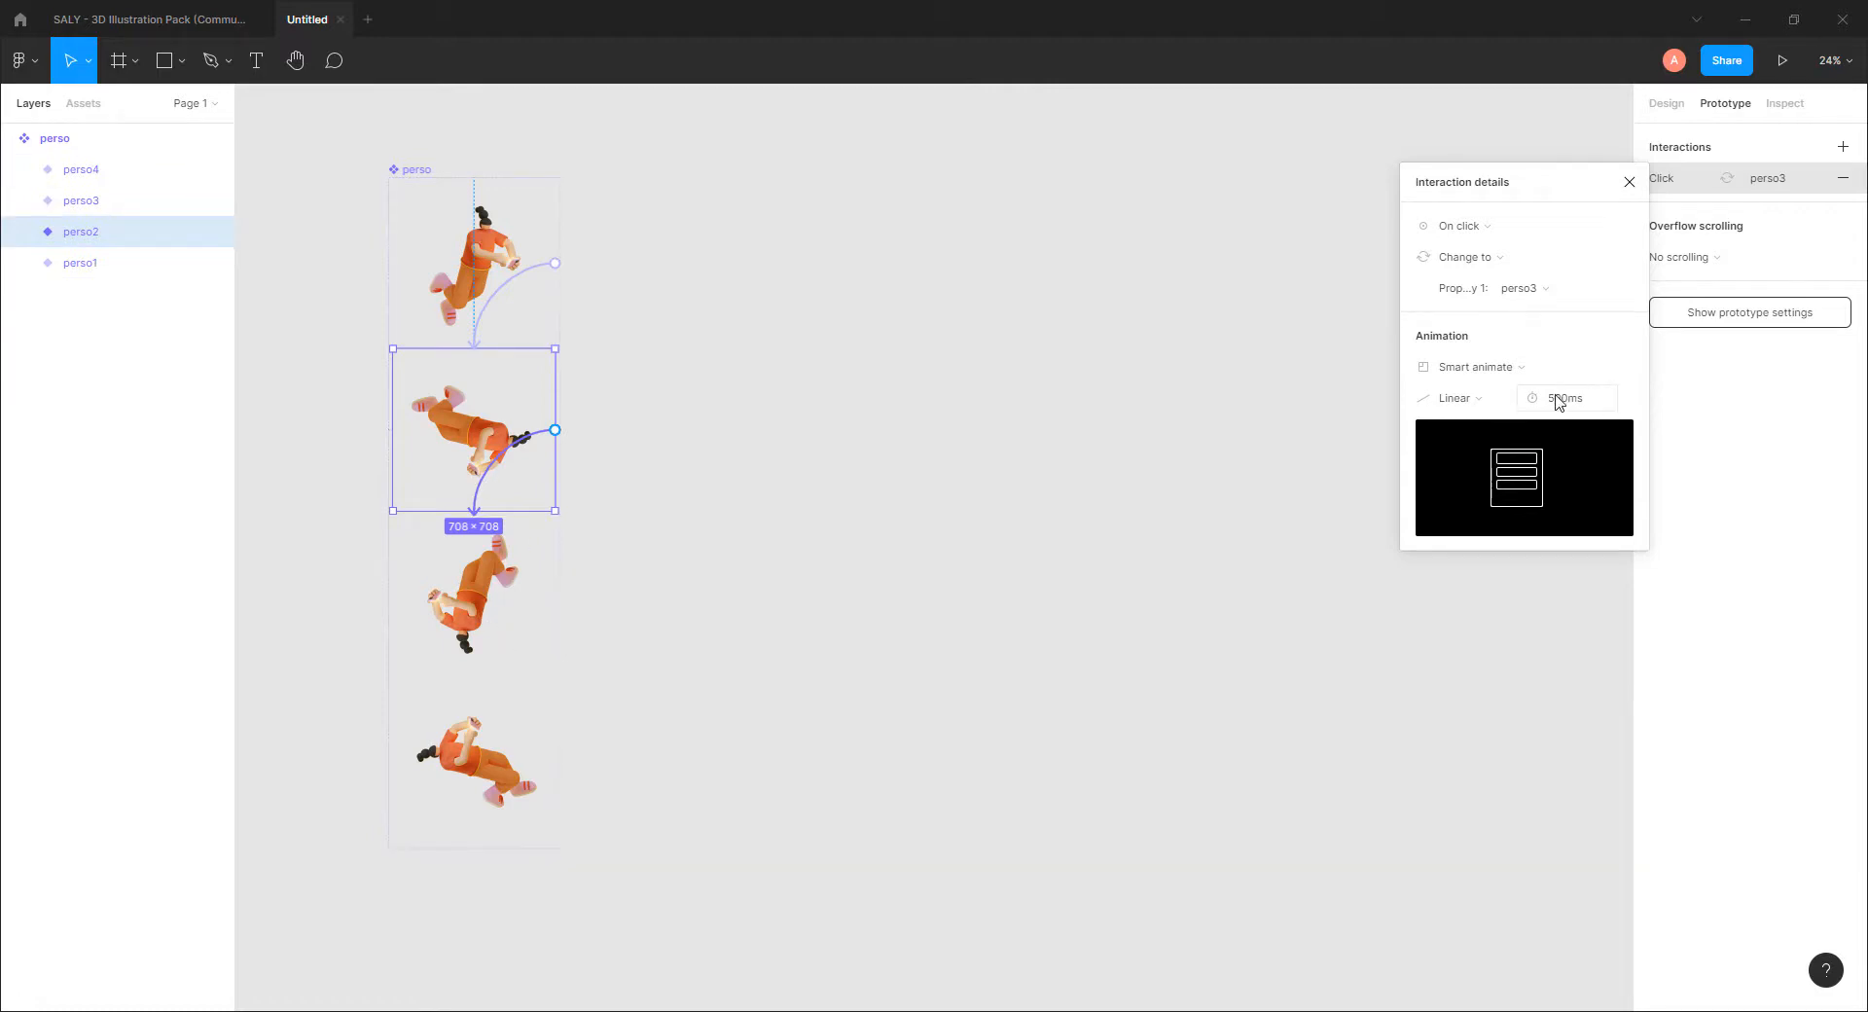
left_click(1467, 231)
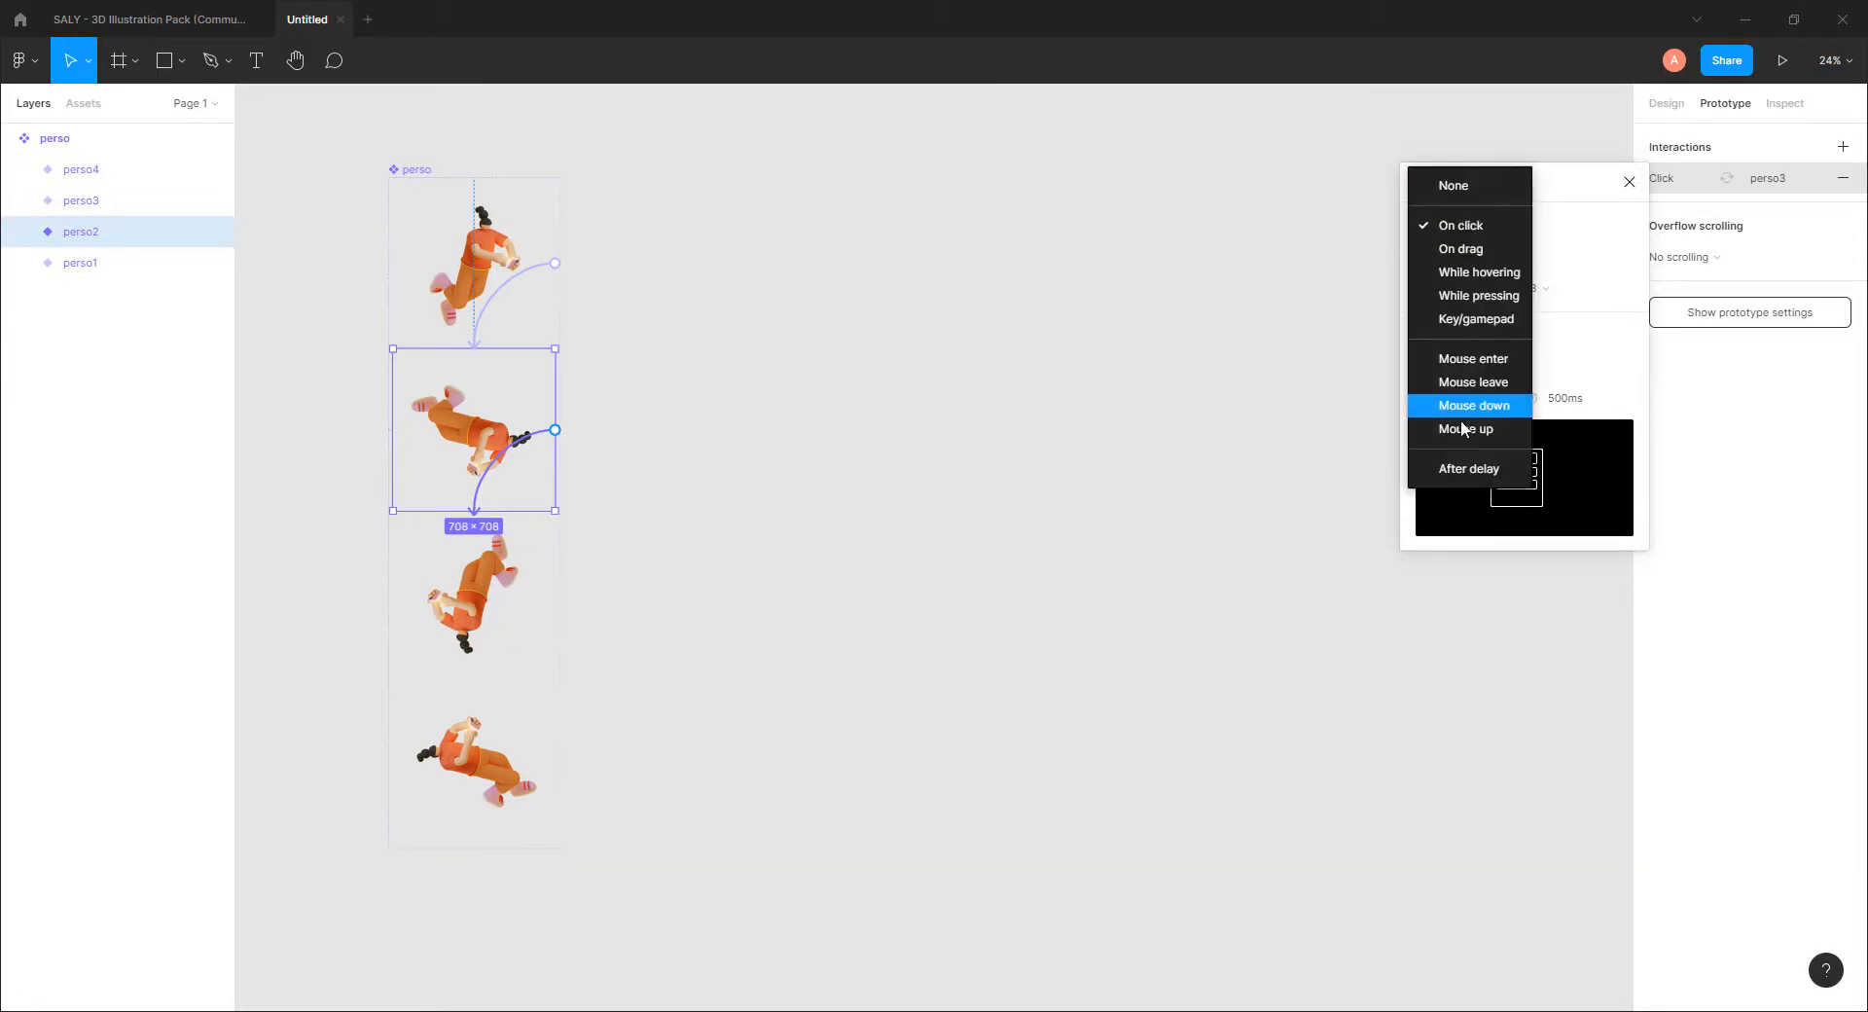
left_click(1465, 467)
left_click(1576, 230)
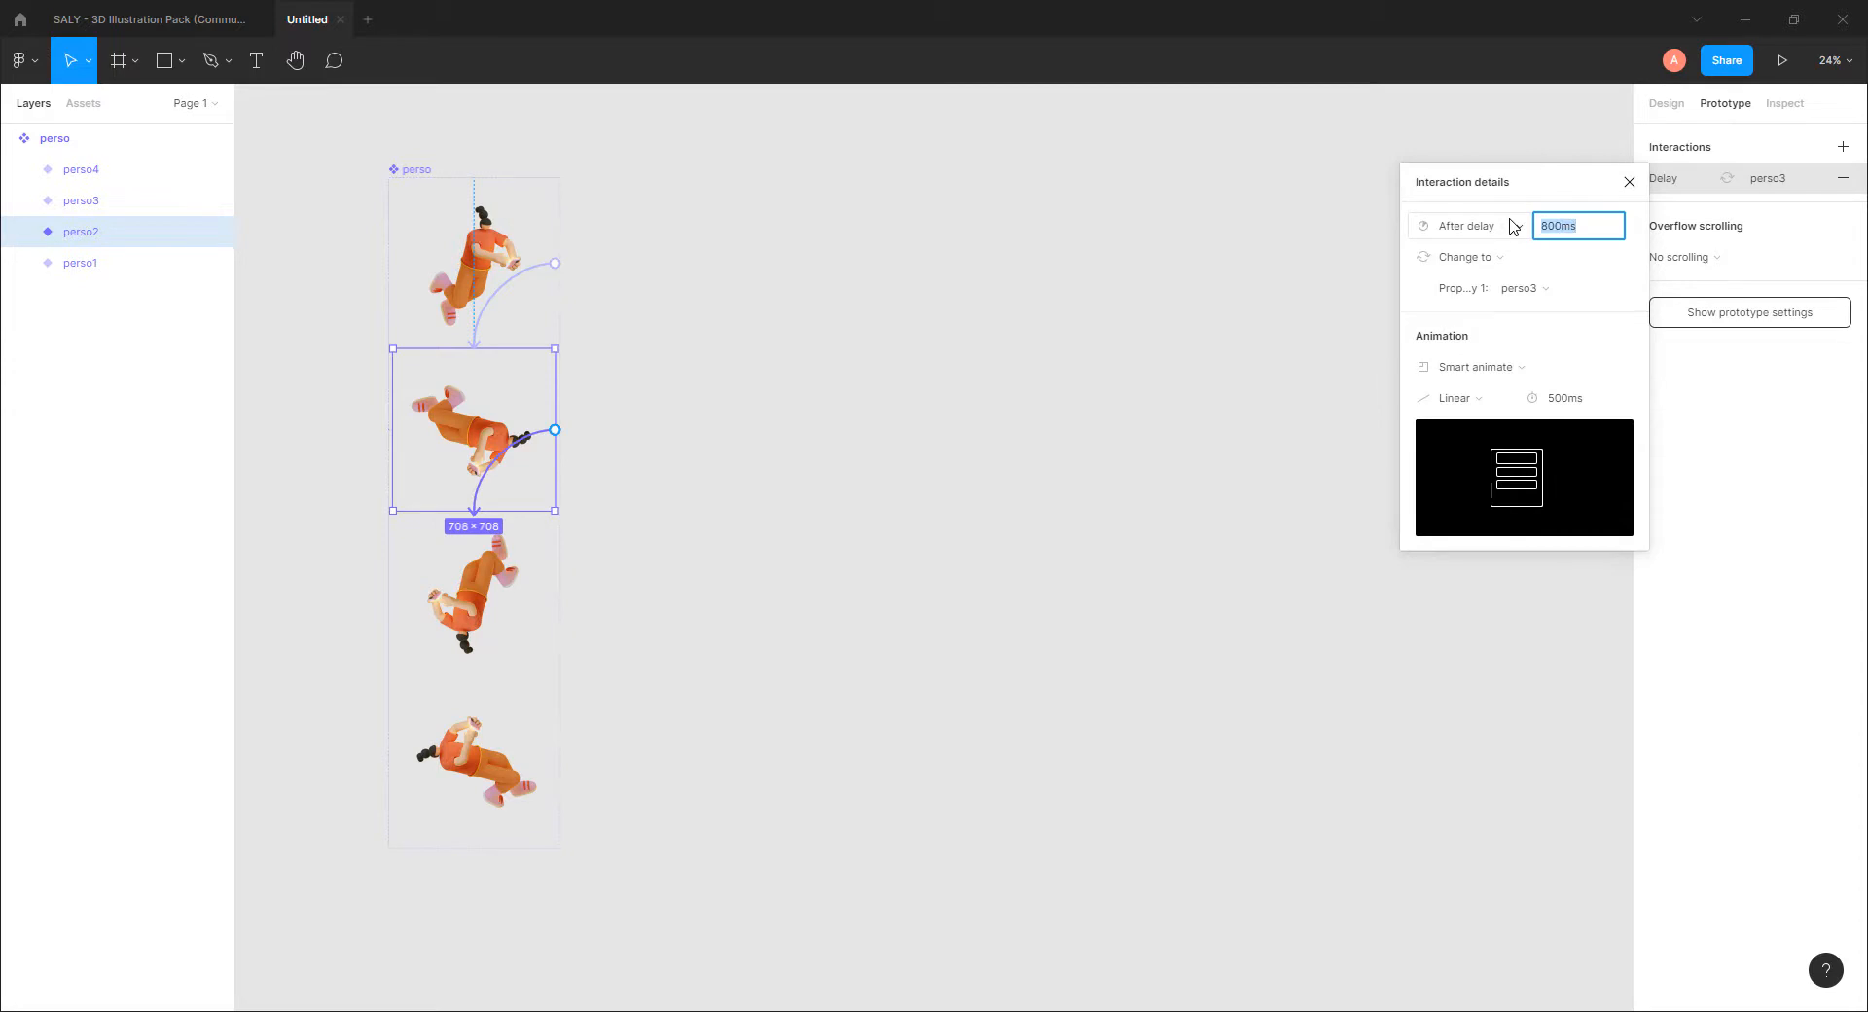
type("1")
key("Return")
Step: Connect the perso3 variant to perso4 and set its trigger to After delay
left_click(498, 596)
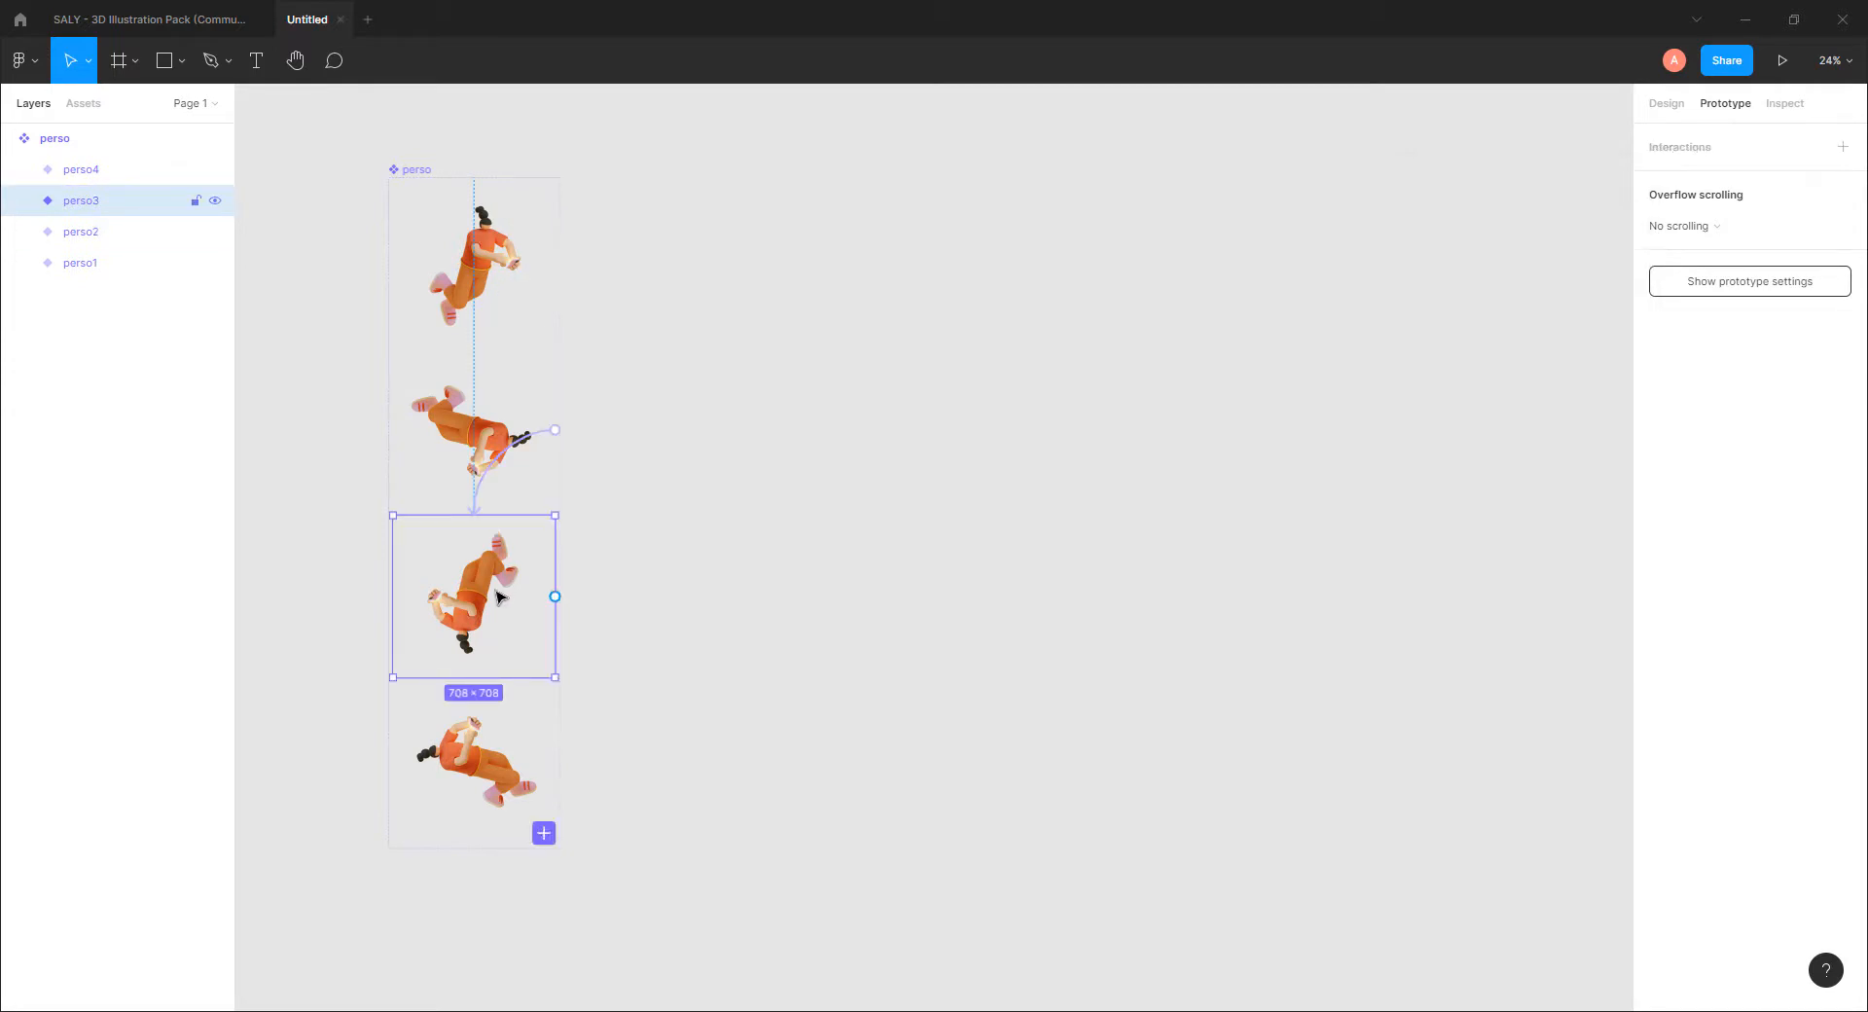
left_click_drag(555, 596, 525, 754)
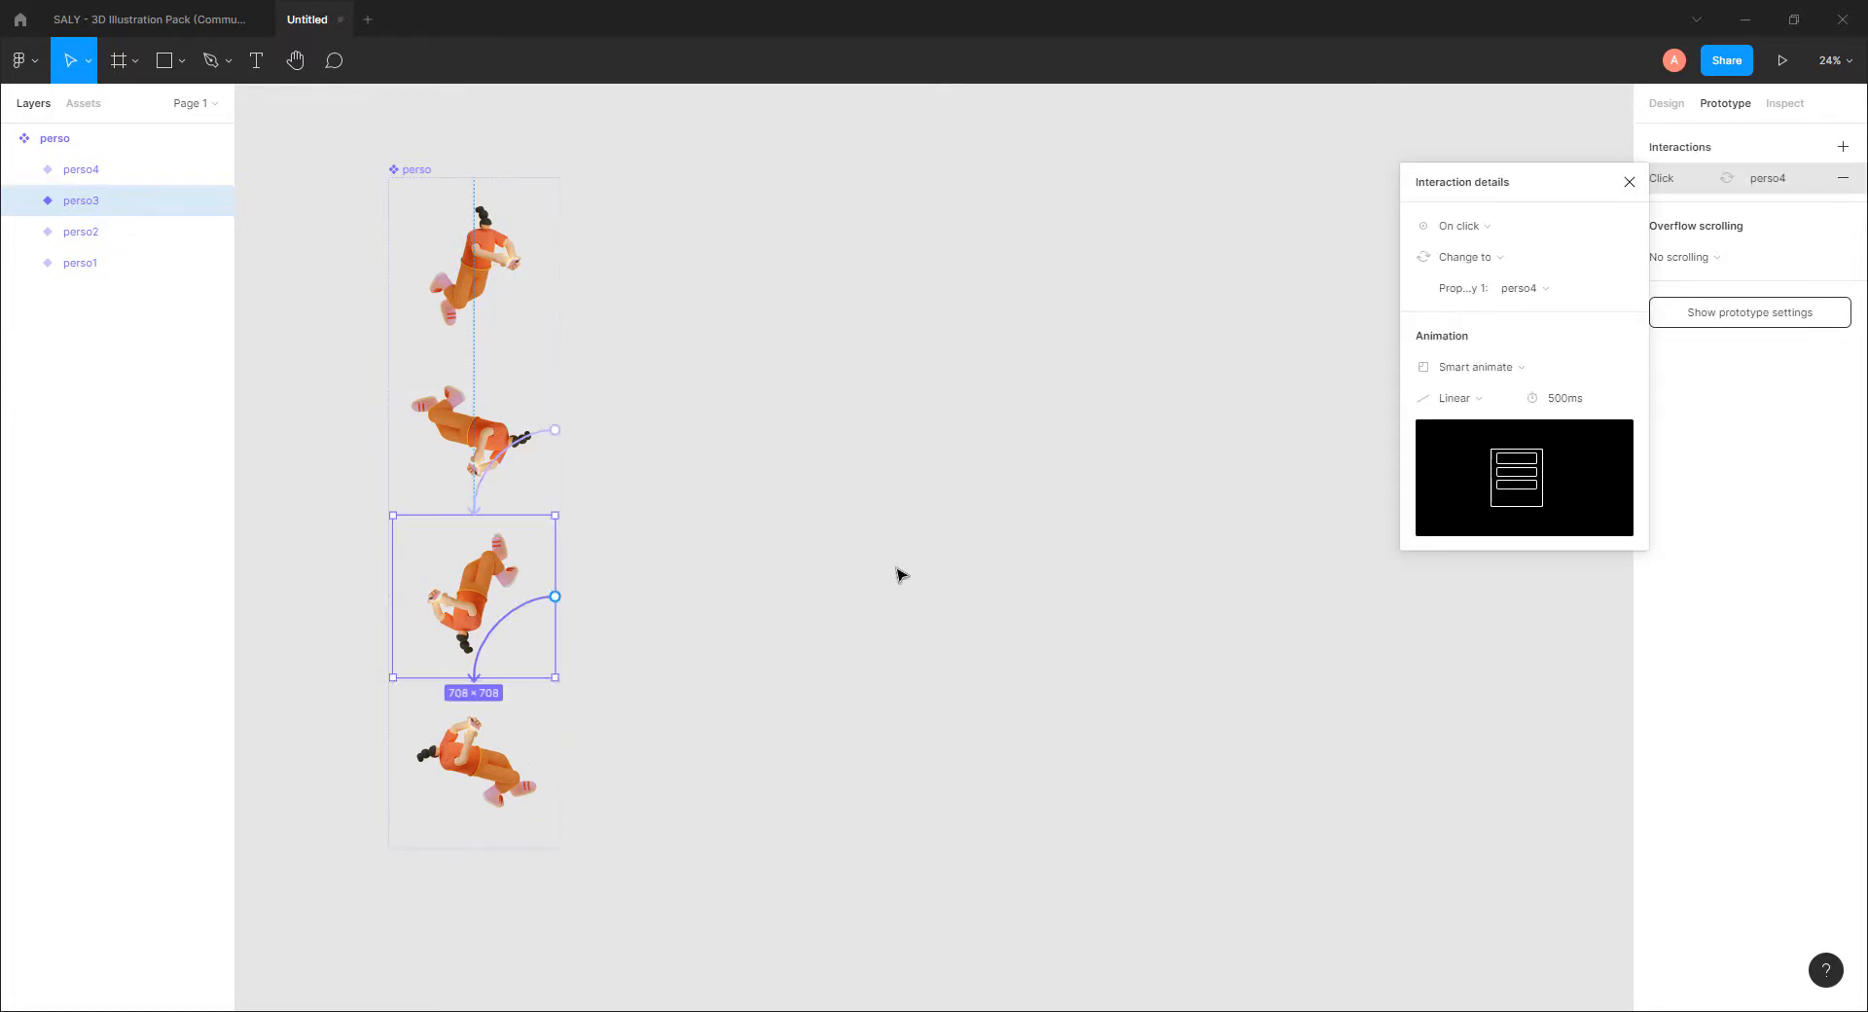
left_click(1492, 234)
left_click(1468, 469)
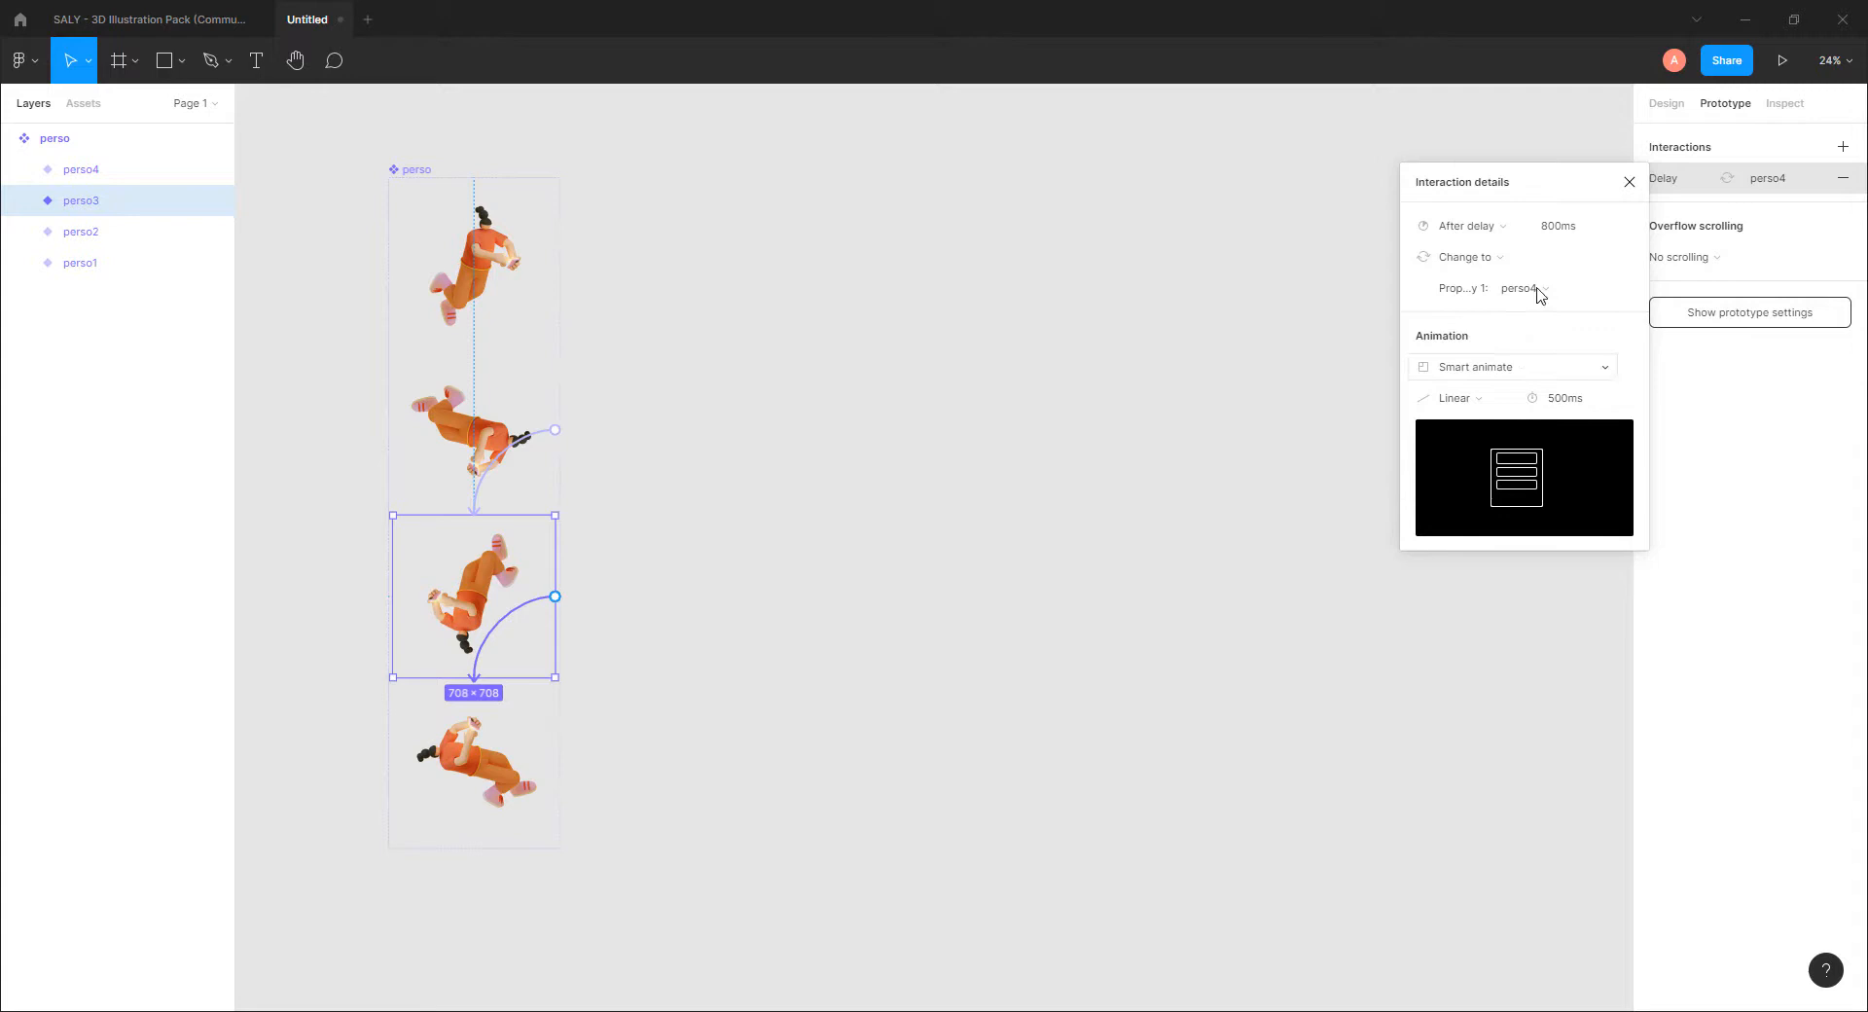
left_click(1592, 228)
Step: Connect the perso4 variant back to perso1 and trigger the change after a delay of 1 ms
left_click(544, 747)
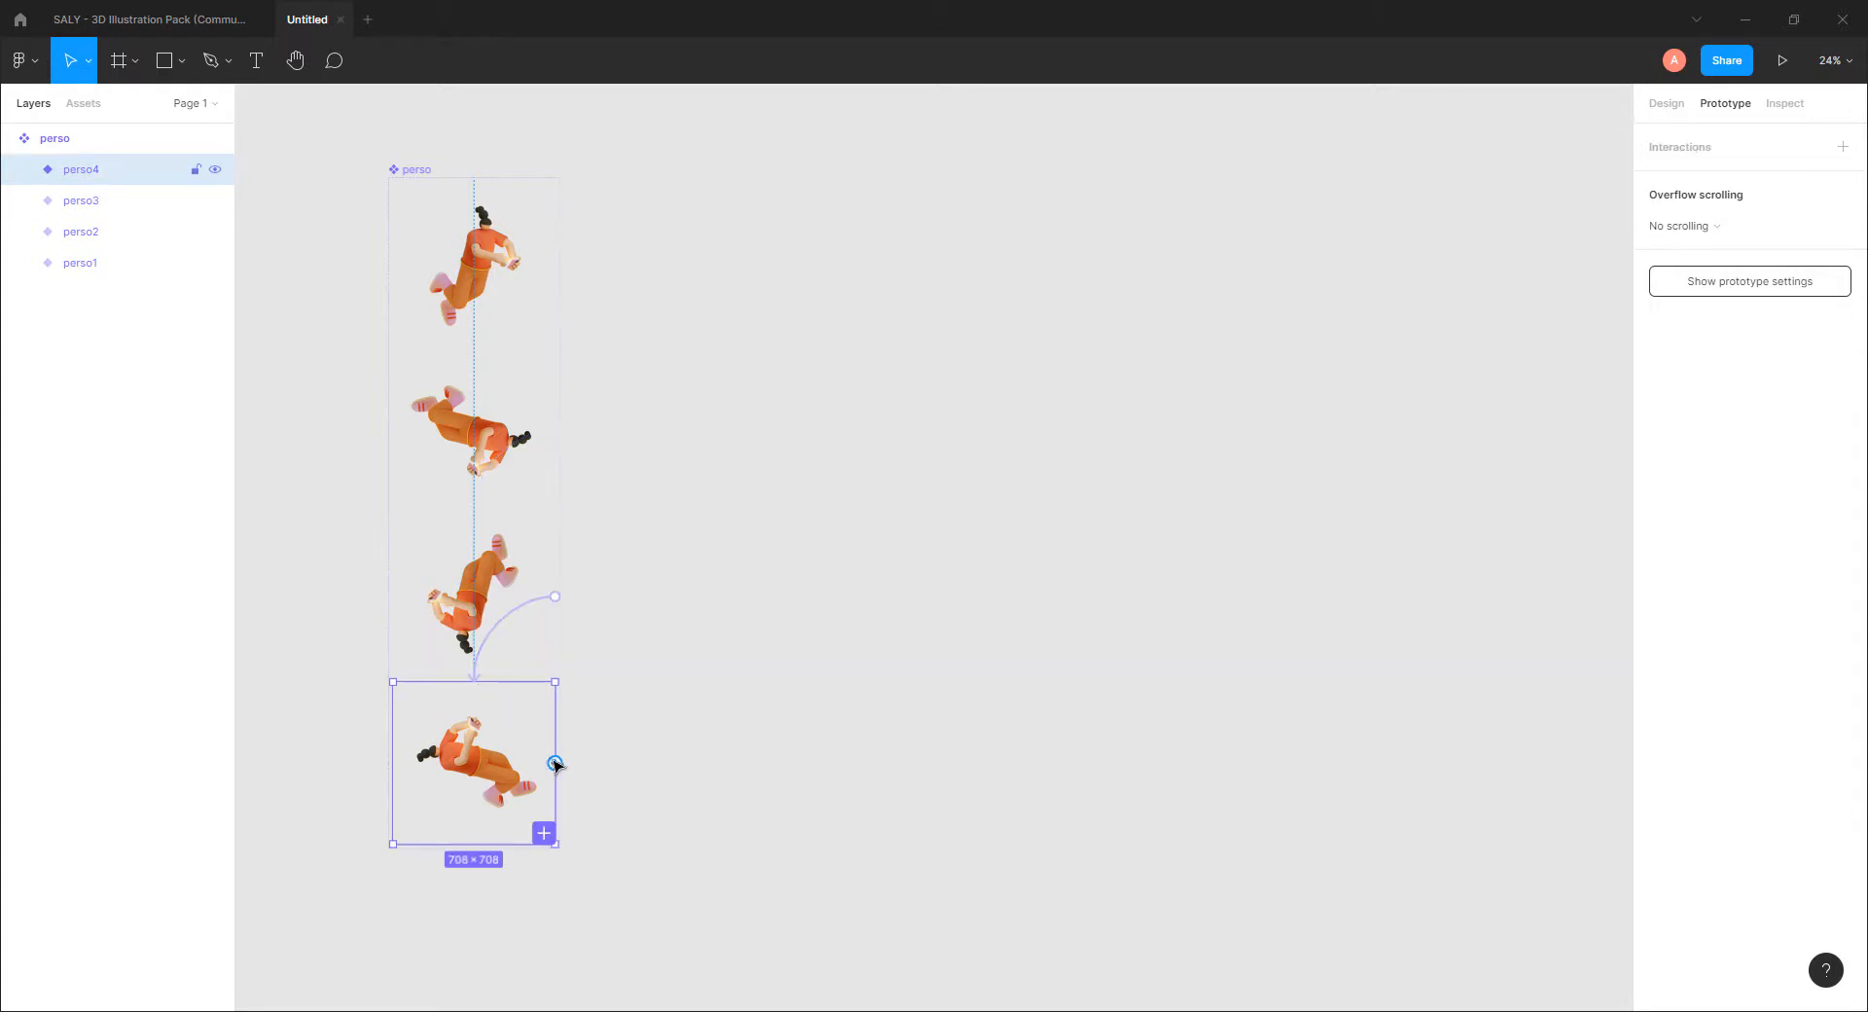
left_click_drag(555, 764, 487, 273)
left_click(1496, 234)
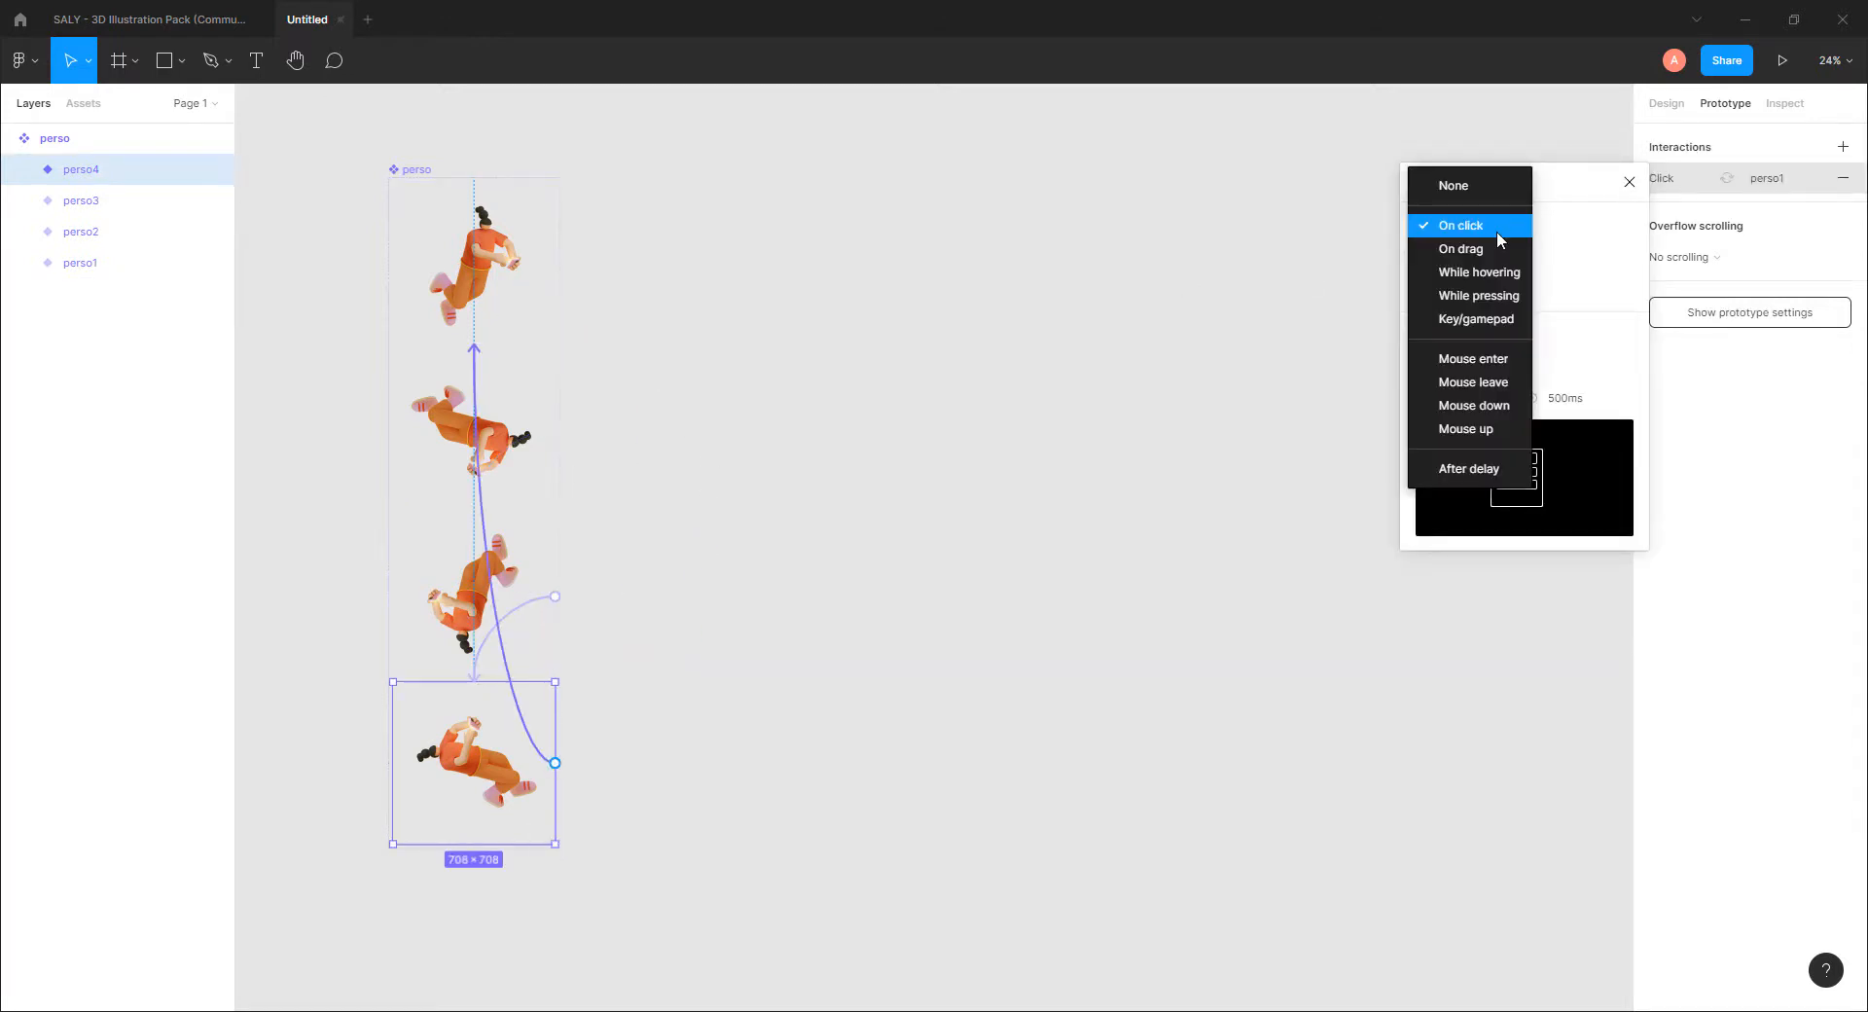
left_click(1469, 468)
left_click(1569, 228)
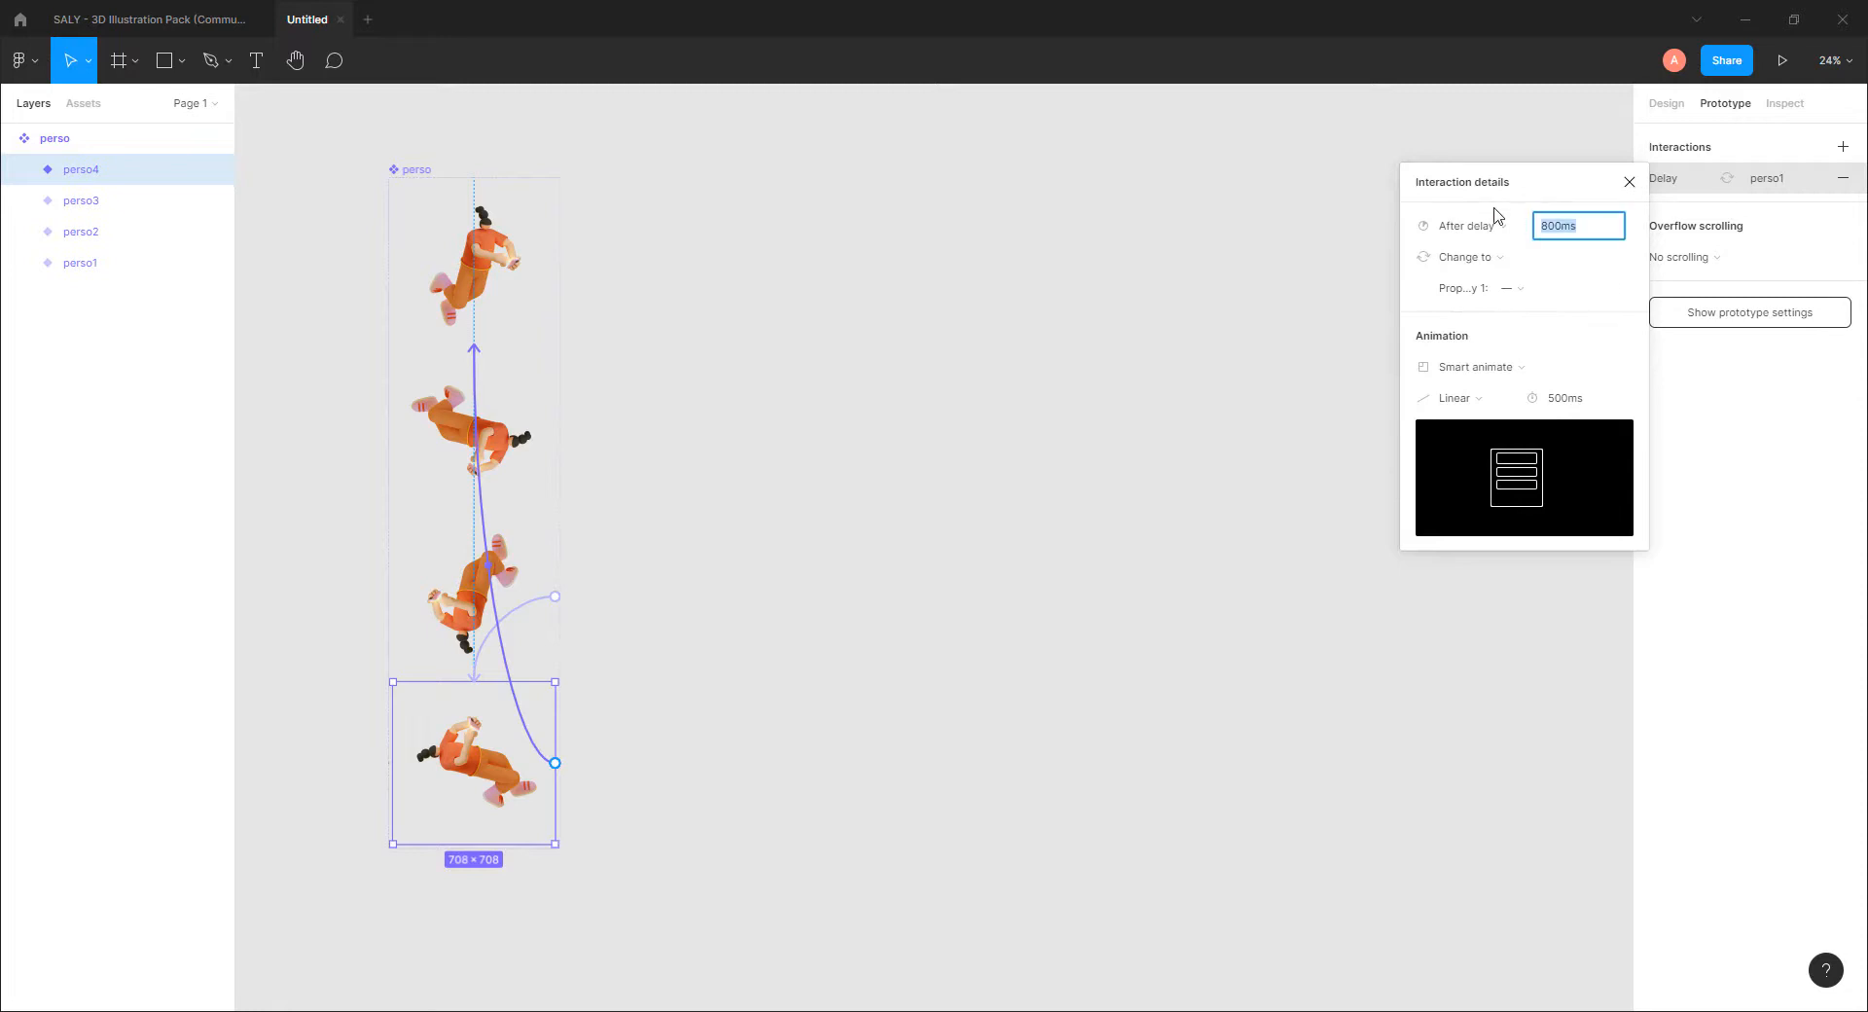
type("1")
key("Return")
left_click(931, 445)
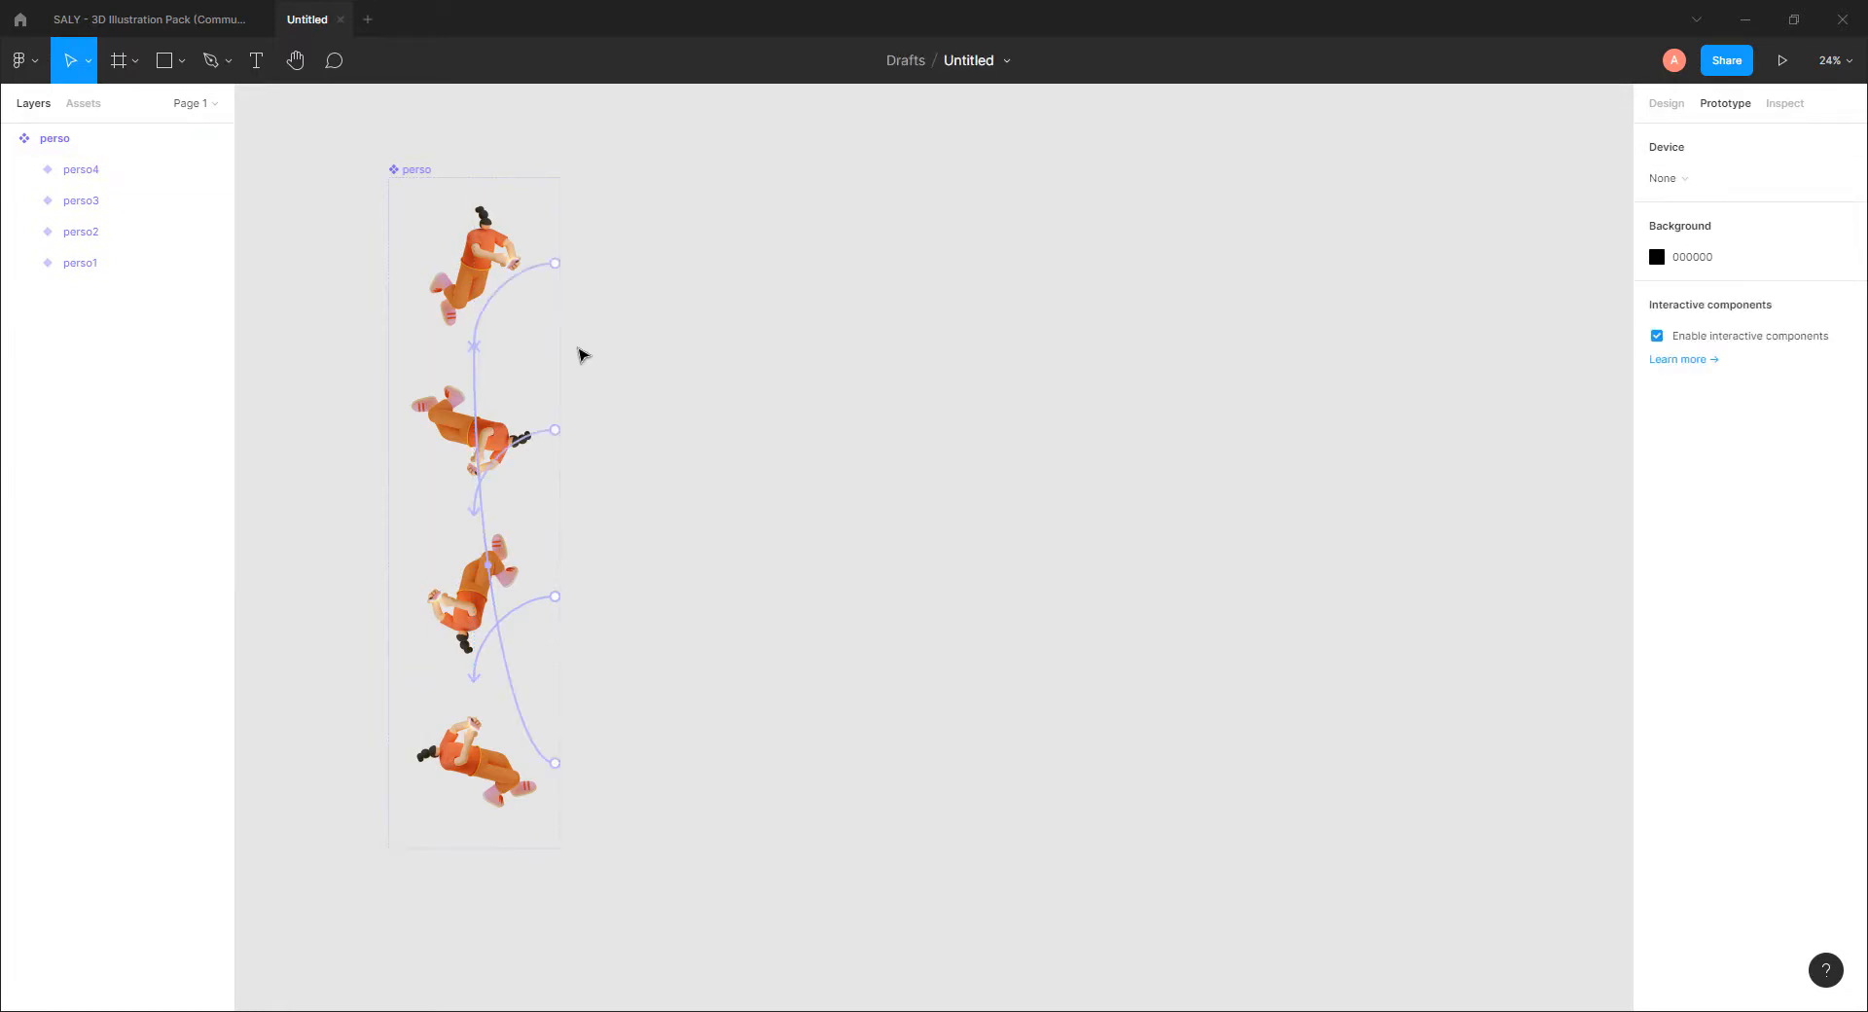
Step: Move the perso component set slightly down and left on the canvas and collapse its layers
left_click_drag(416, 173, 384, 185)
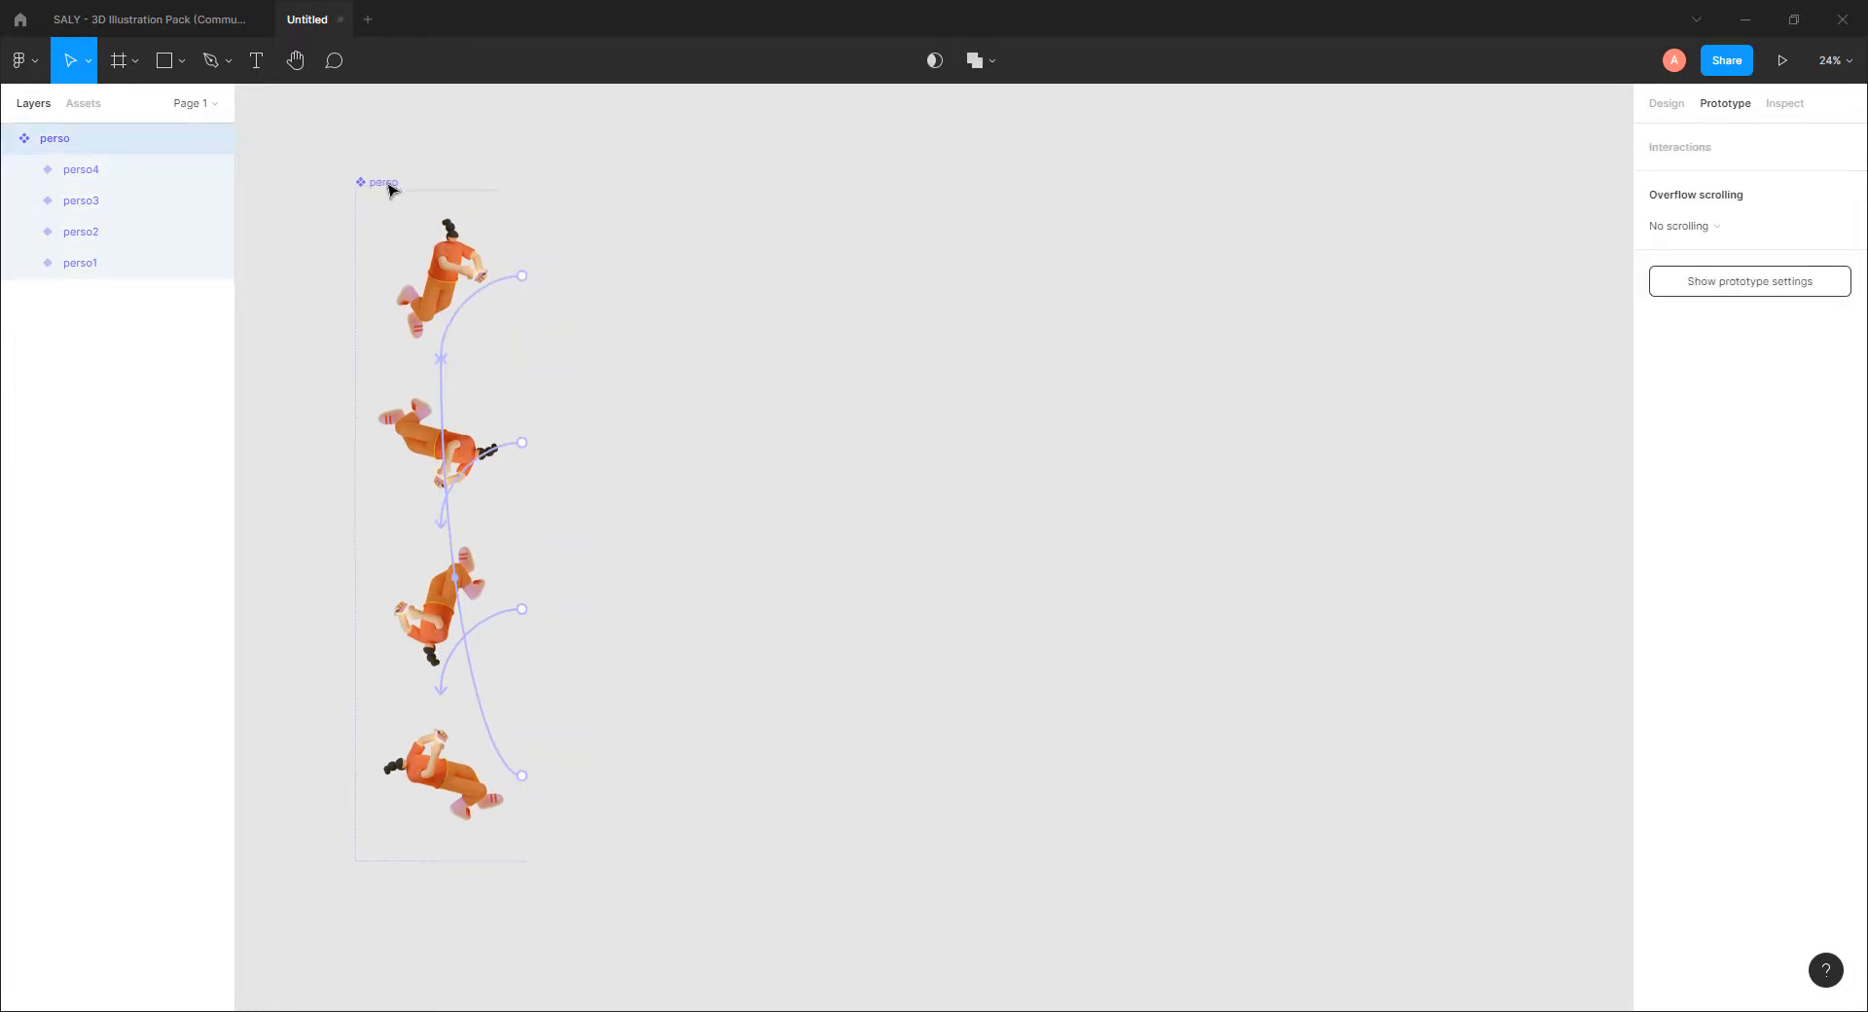
left_click(739, 323)
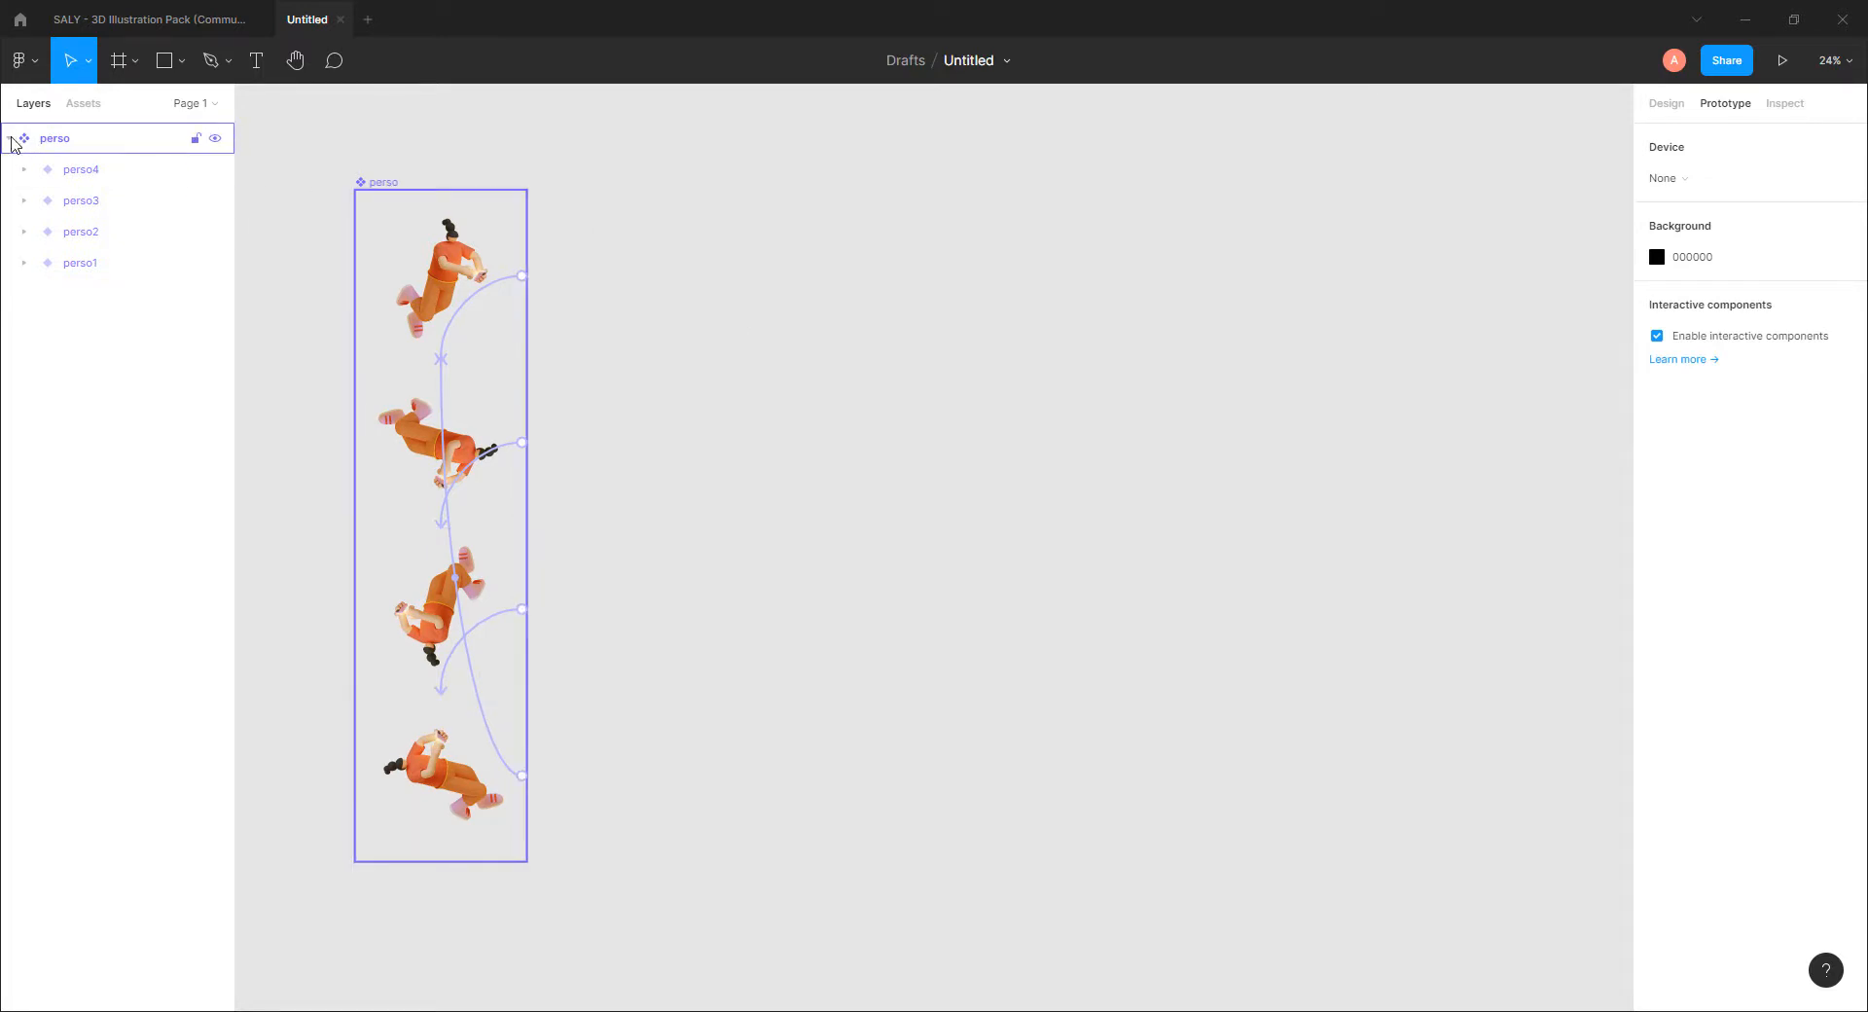
left_click(8, 138)
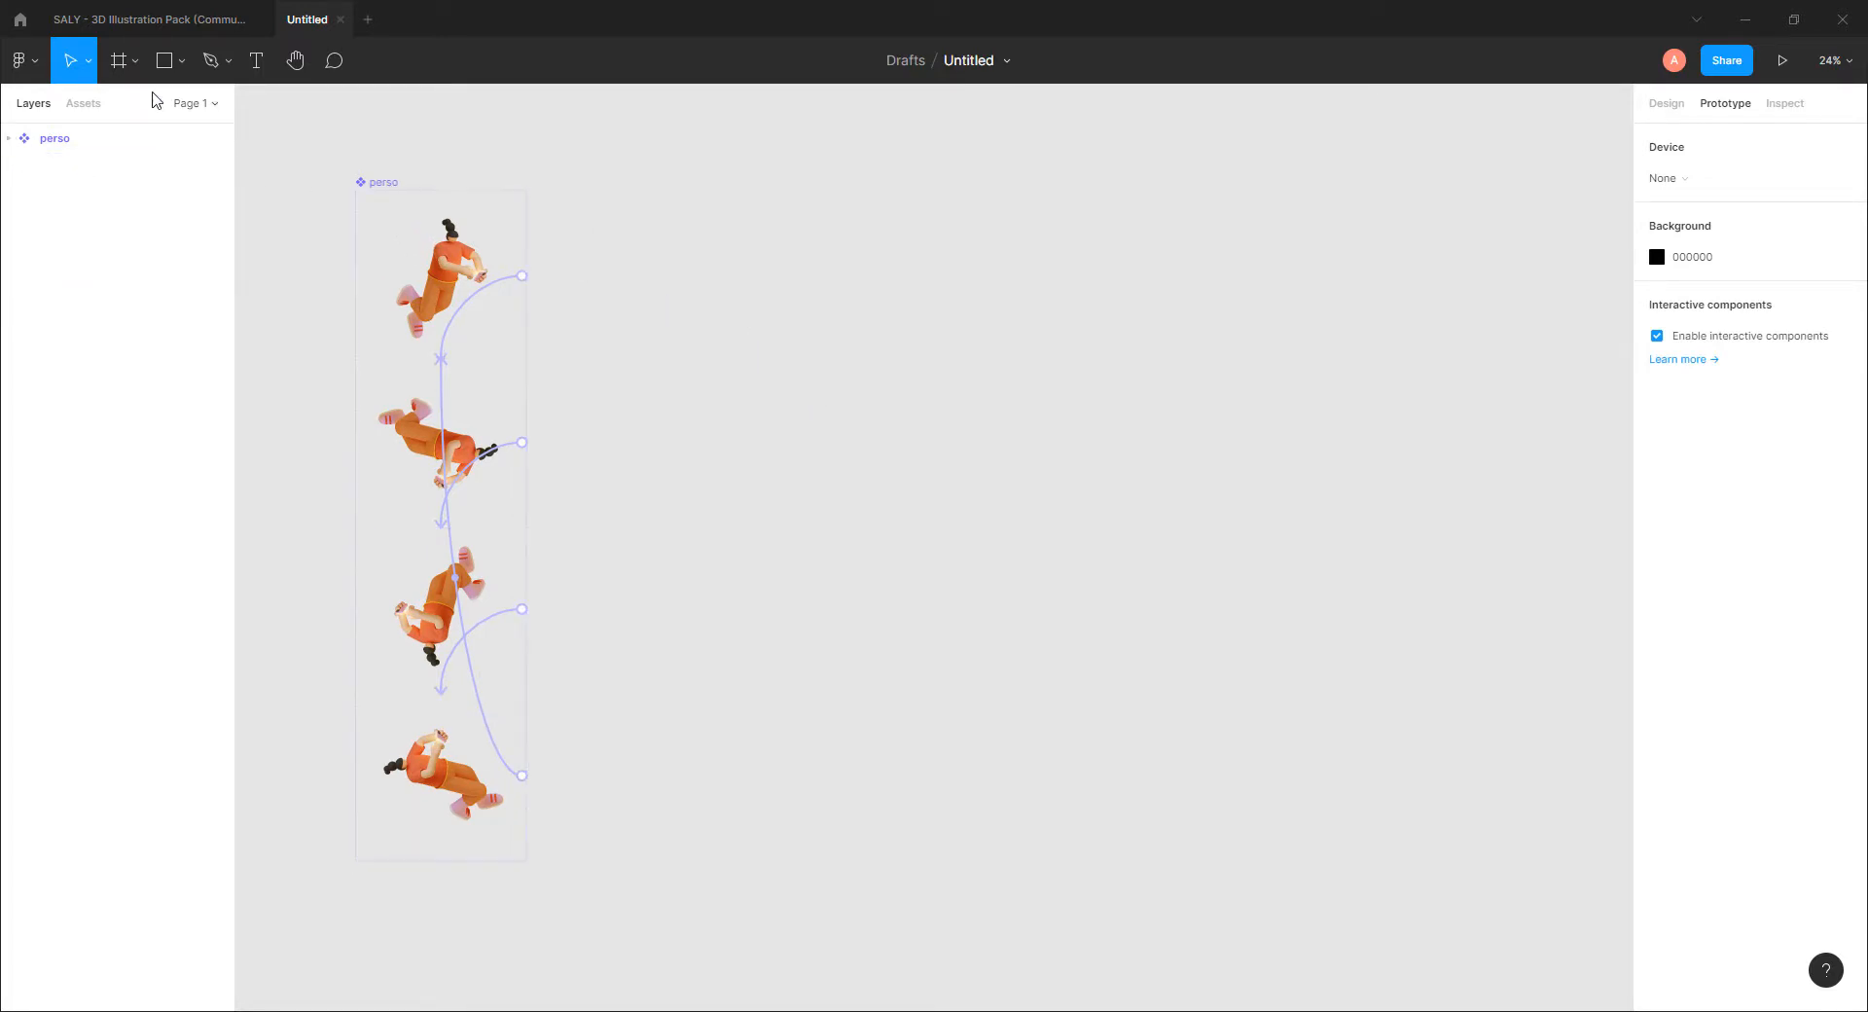
Step: Add a 1440 × 1024 Desktop frame and place it to the right of the perso set, aligned with its upper edge
left_click(119, 61)
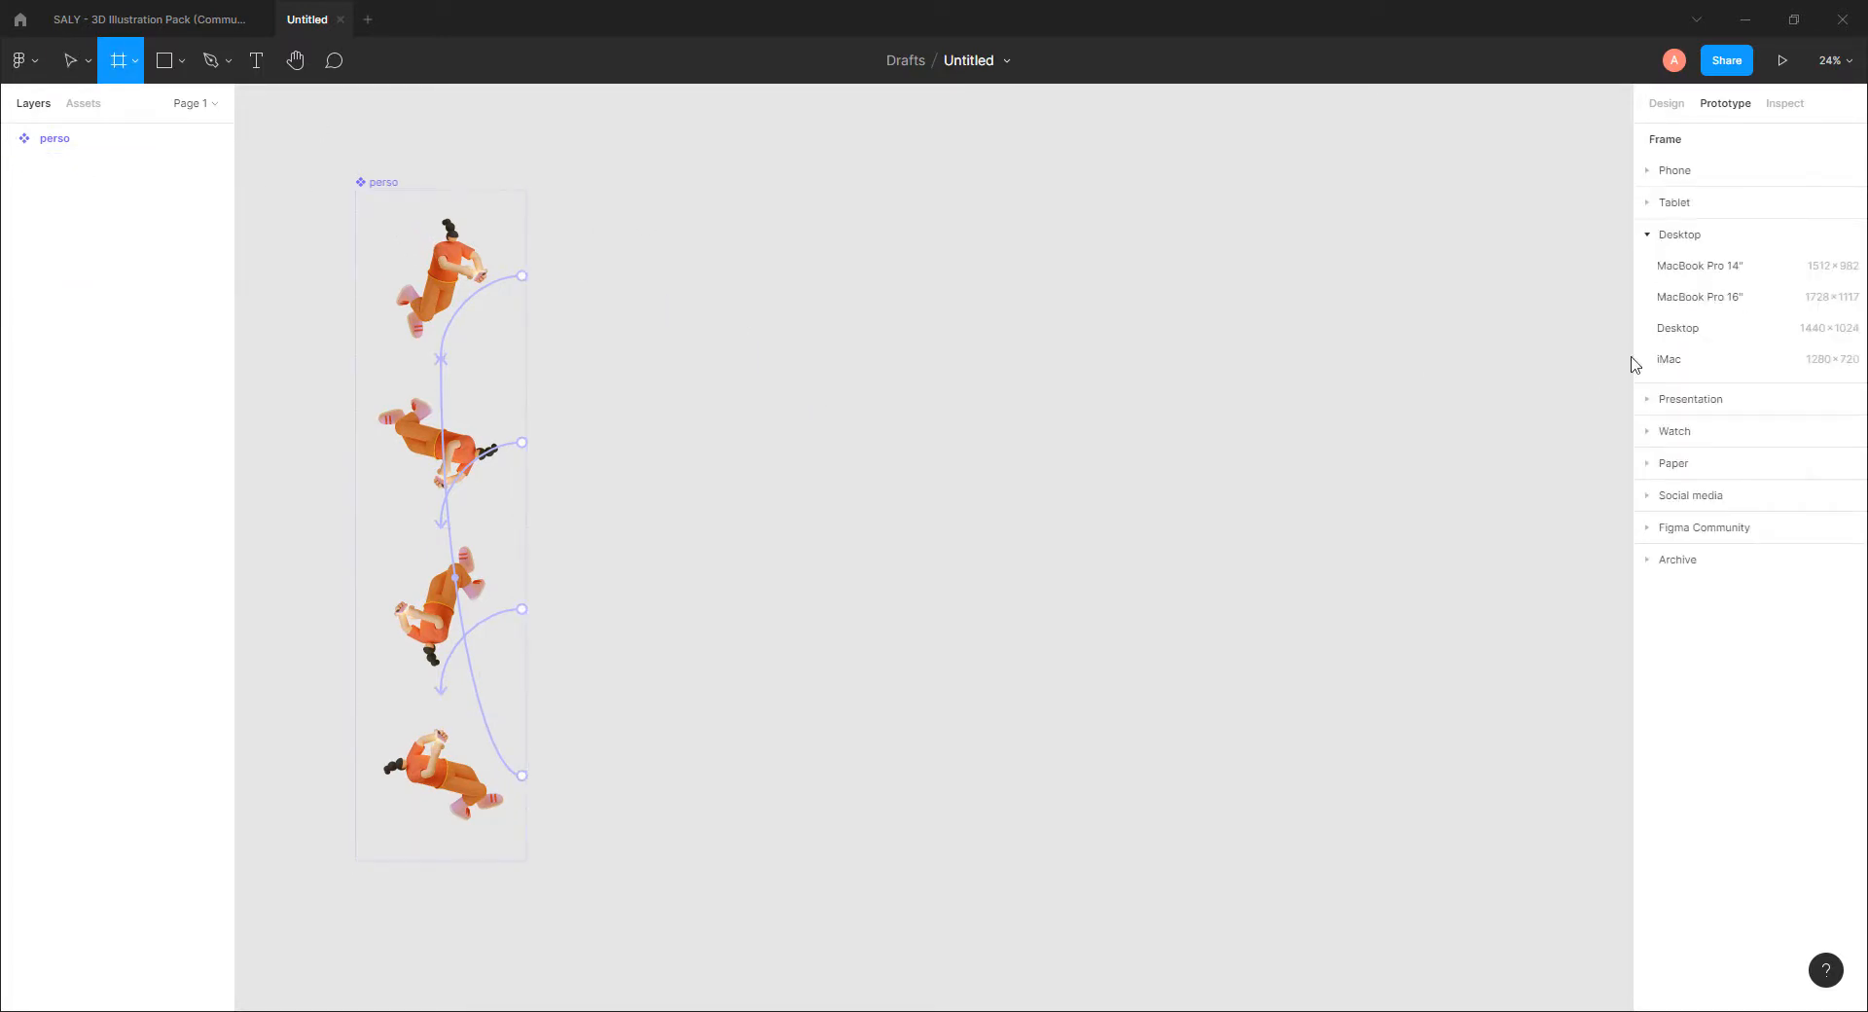
left_click(1645, 329)
left_click_drag(793, 425, 591, 186)
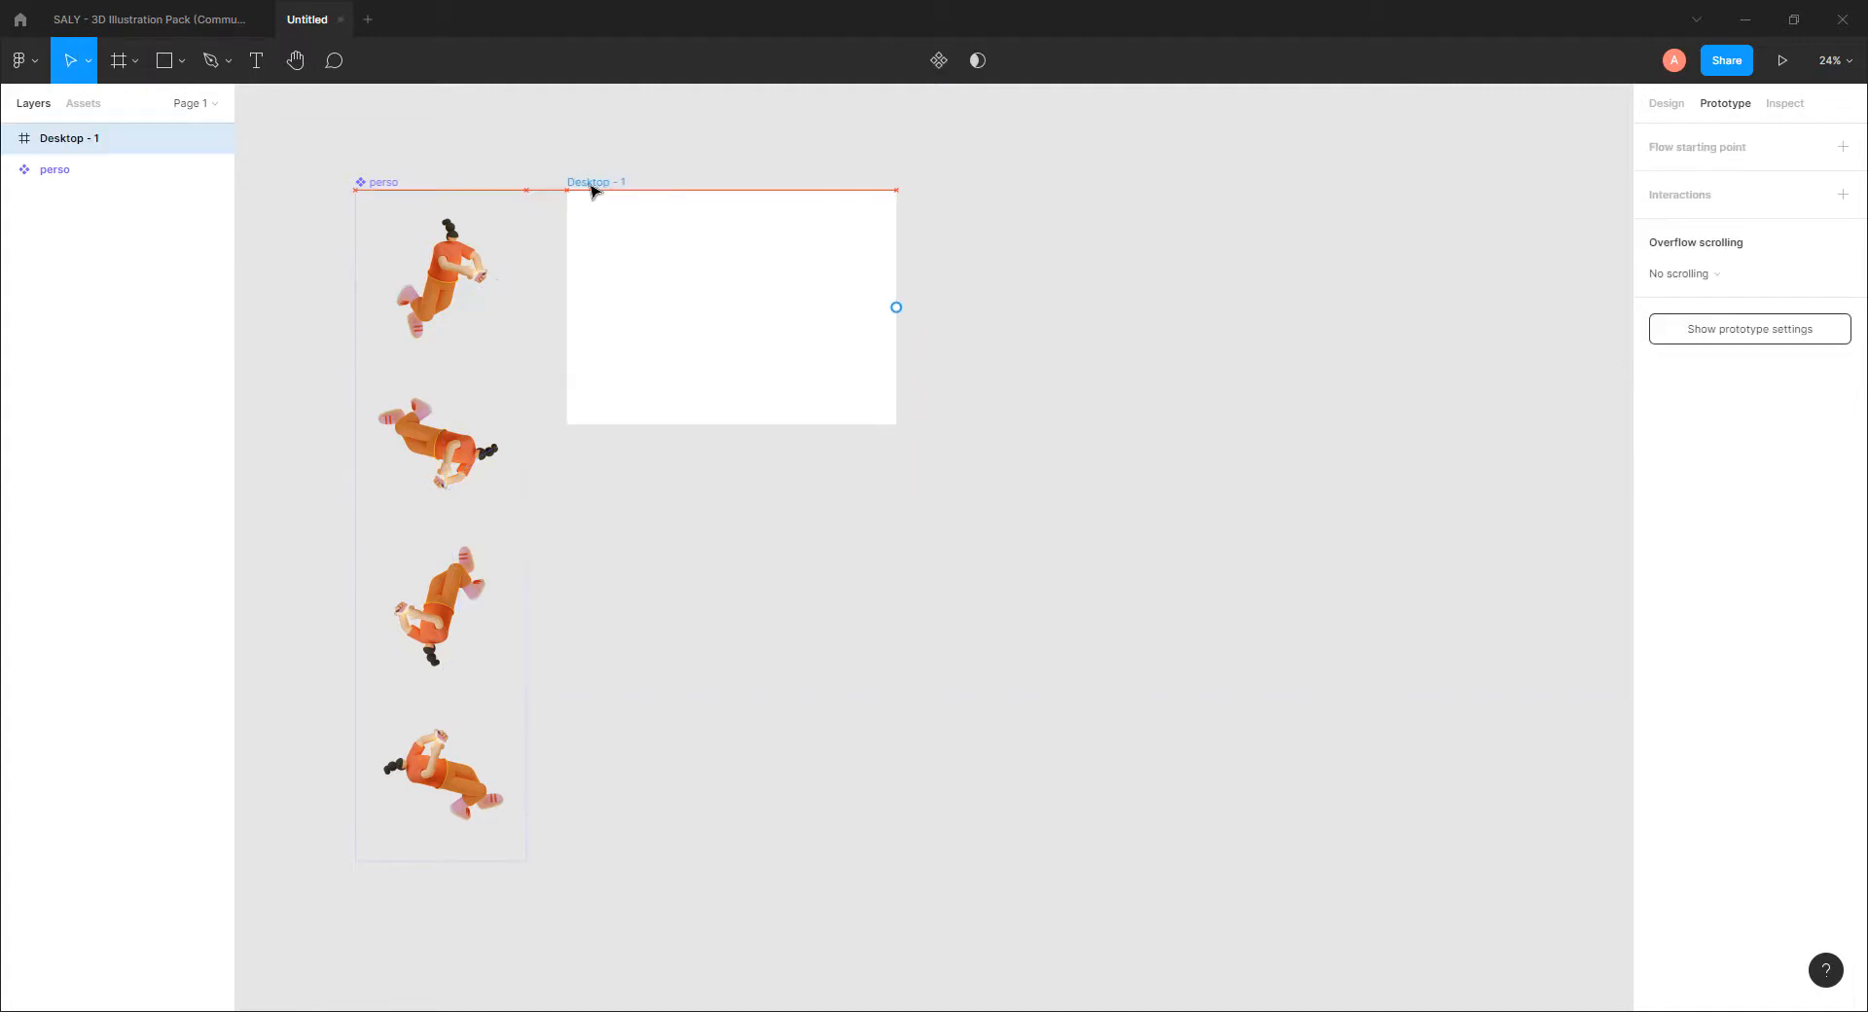
left_click(952, 421)
scroll(983, 448, "left", 3)
scroll(983, 448, "up", 1)
Step: Insert an instance of the local perso component into the middle of the Desktop - 1 frame and enlarge it to about 1143 × 1142
left_click(693, 261)
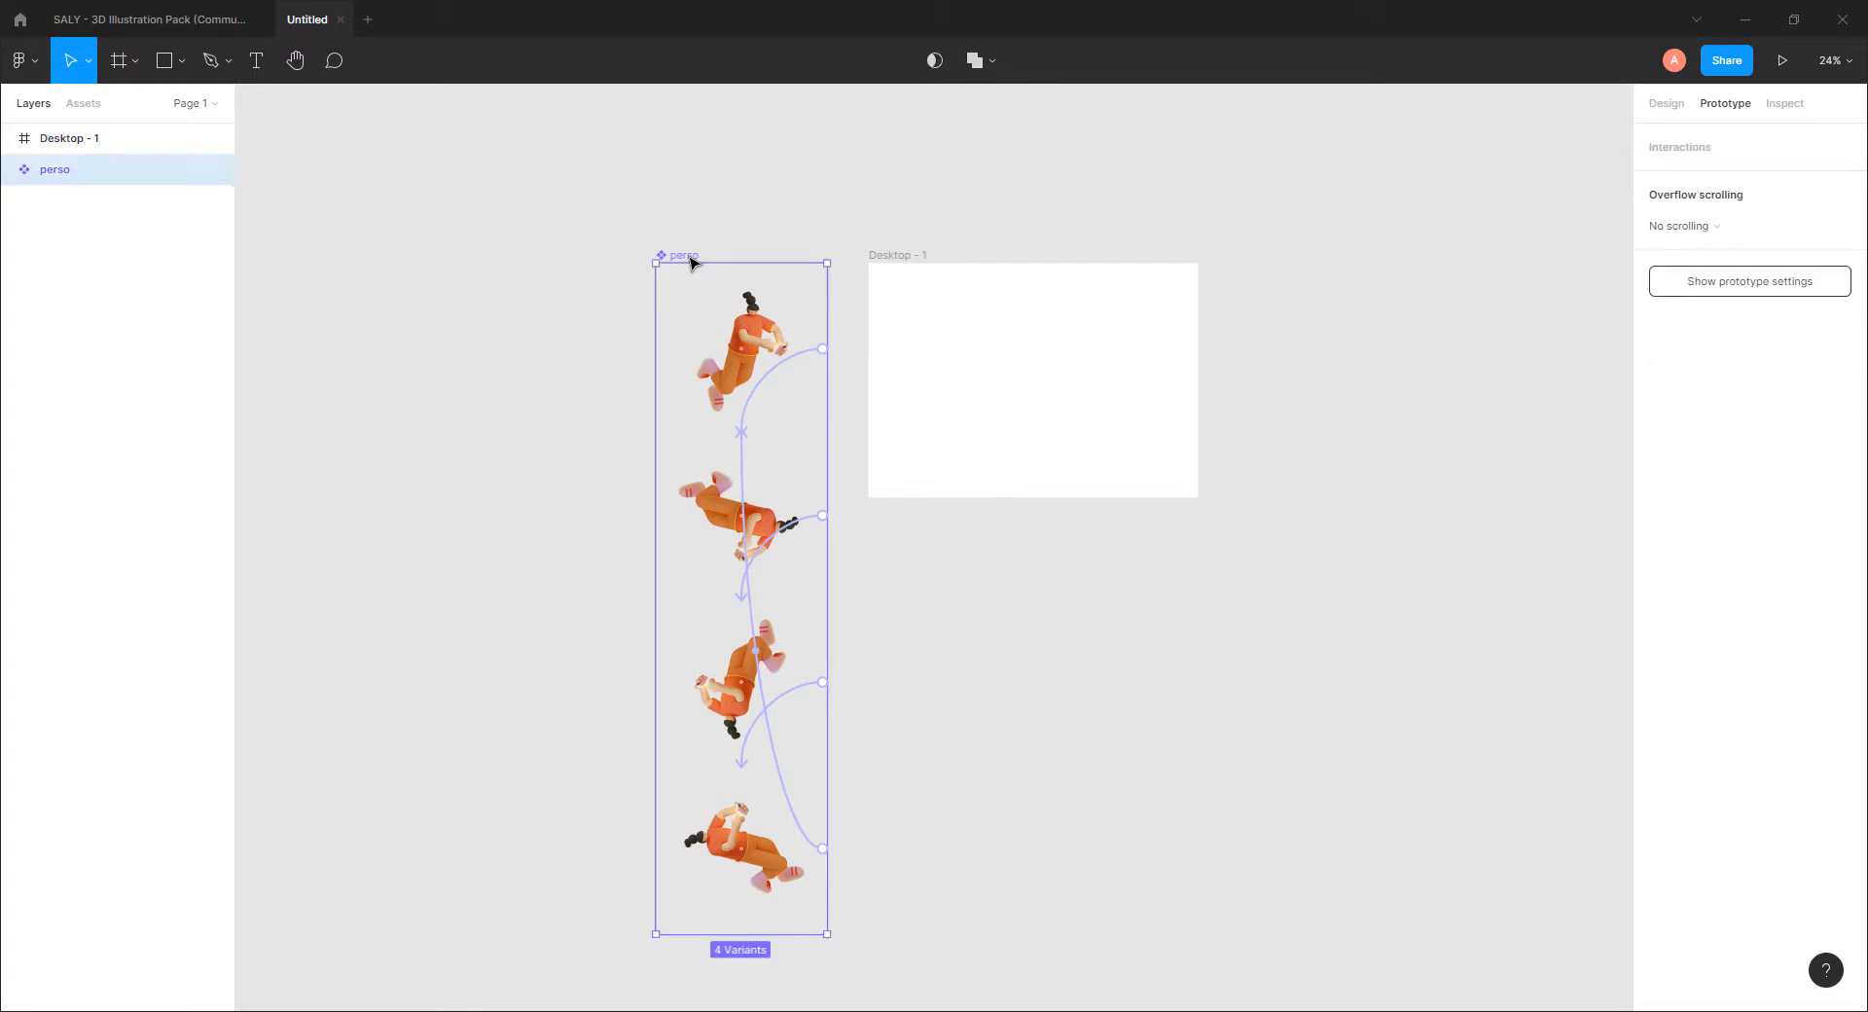
left_click(83, 104)
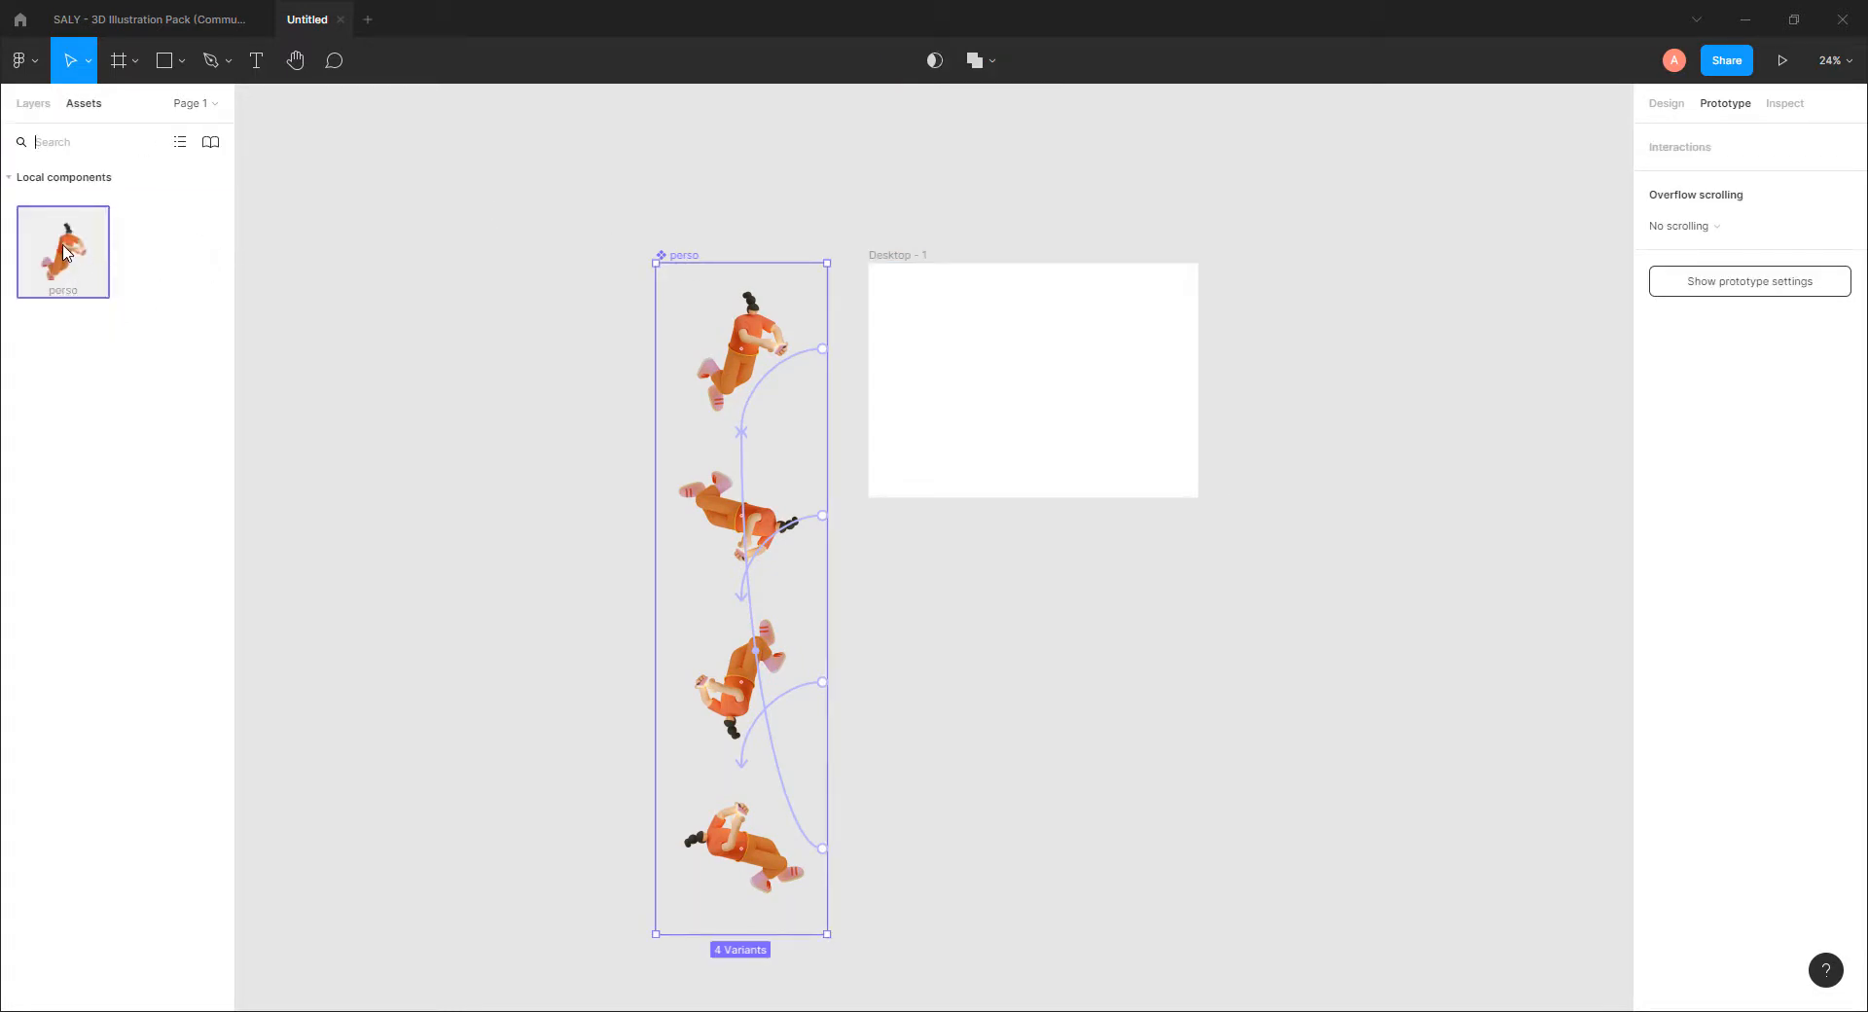
left_click_drag(64, 251, 1037, 374)
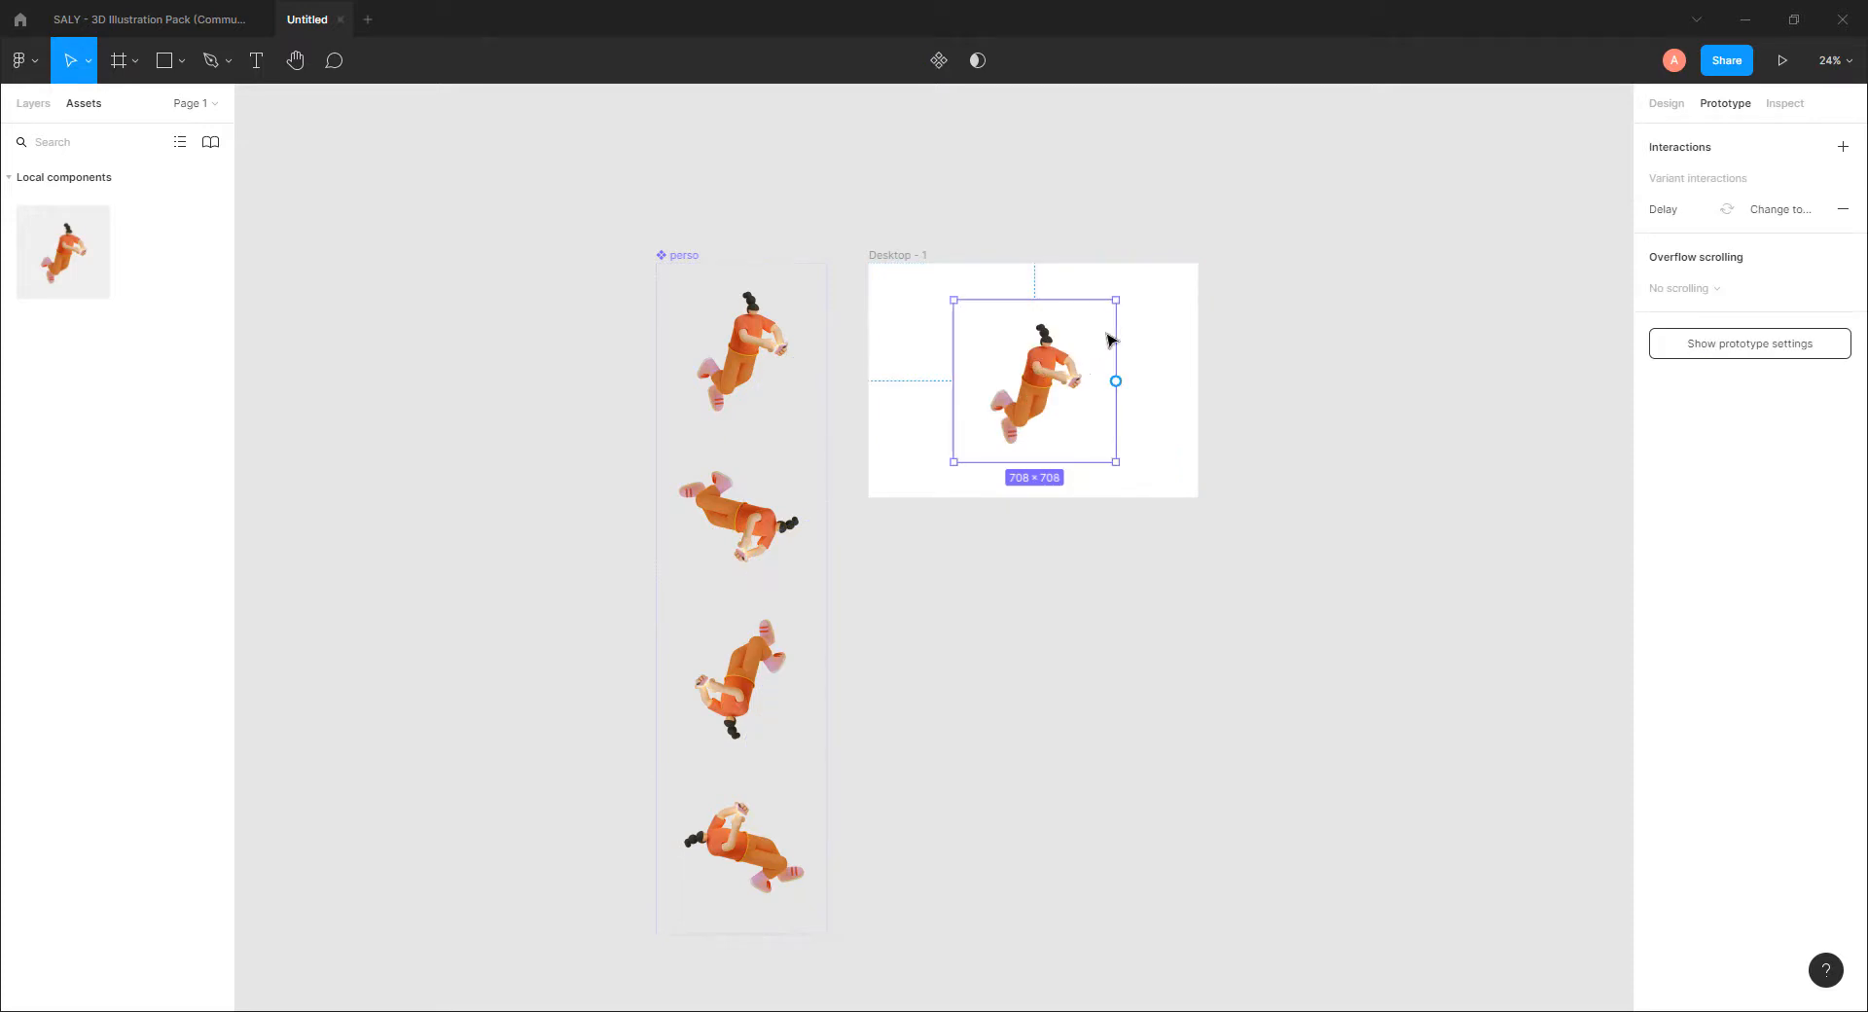
left_click(1149, 329)
left_click(1007, 343)
left_click_drag(1126, 294, 1166, 270)
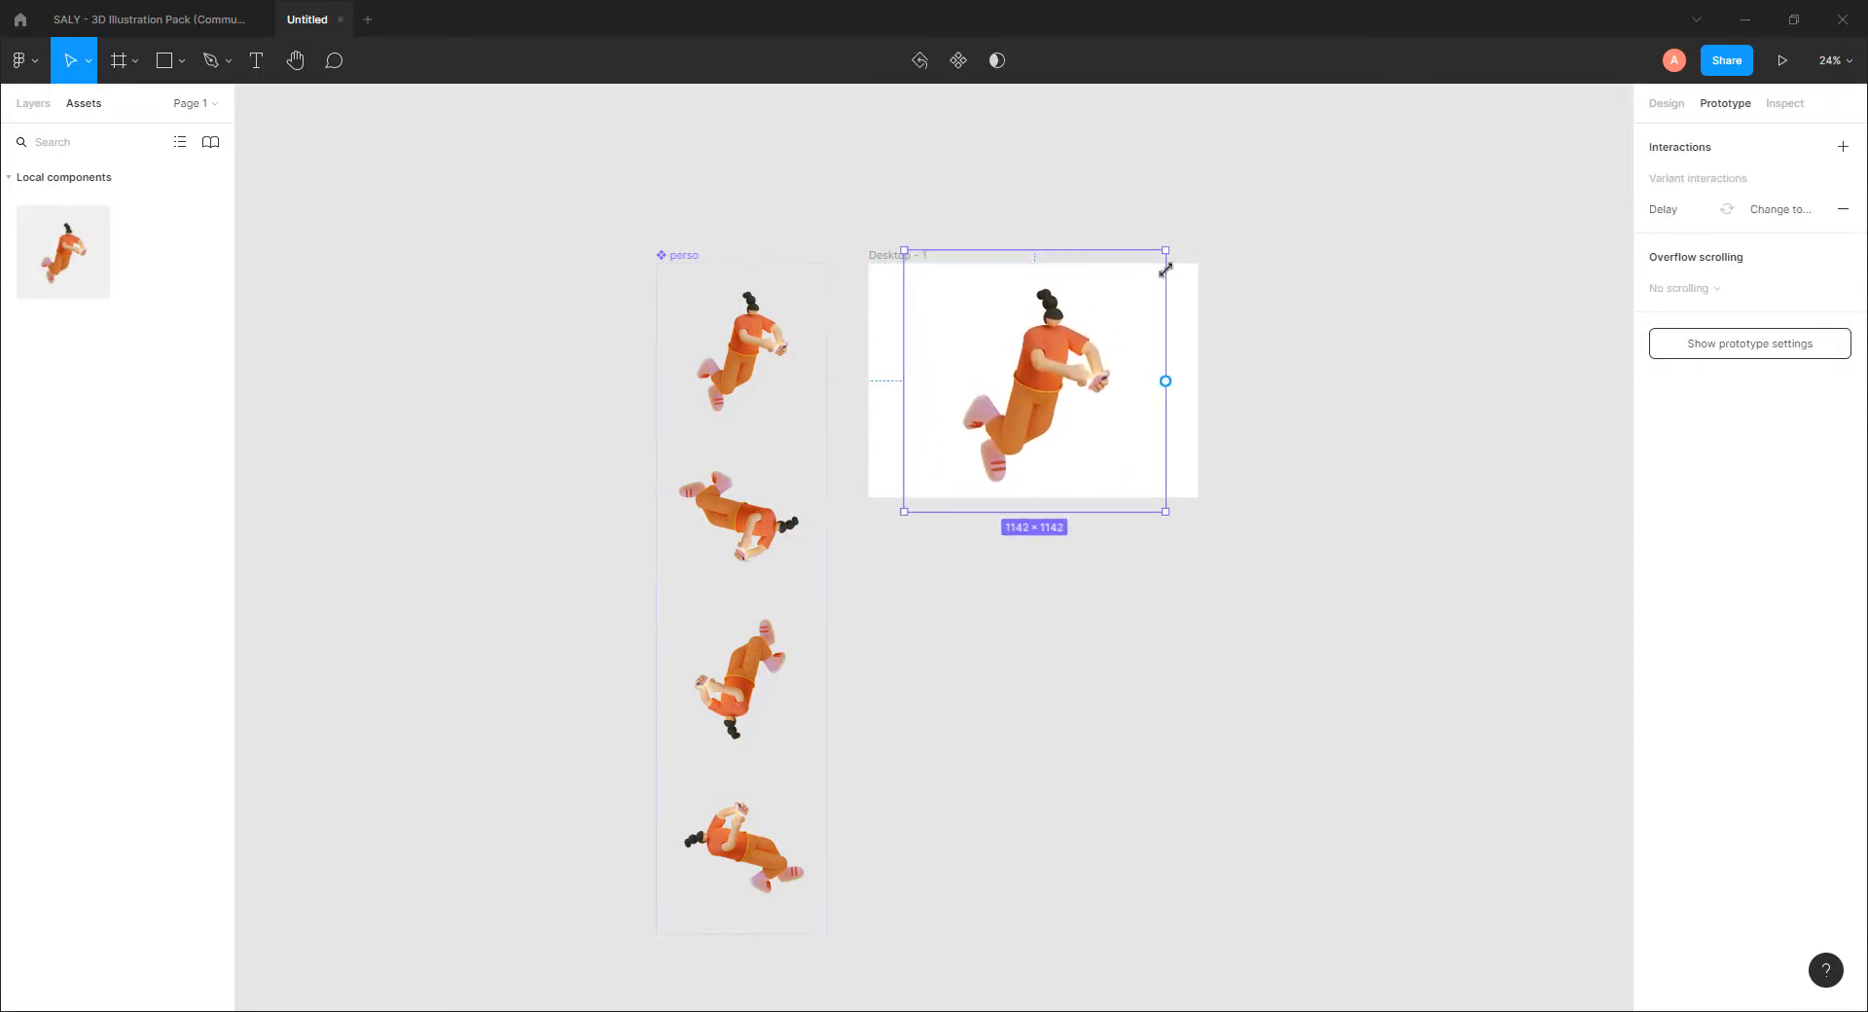
Step: Centre the perso instance horizontally within the Desktop - 1 frame
left_click(890, 255)
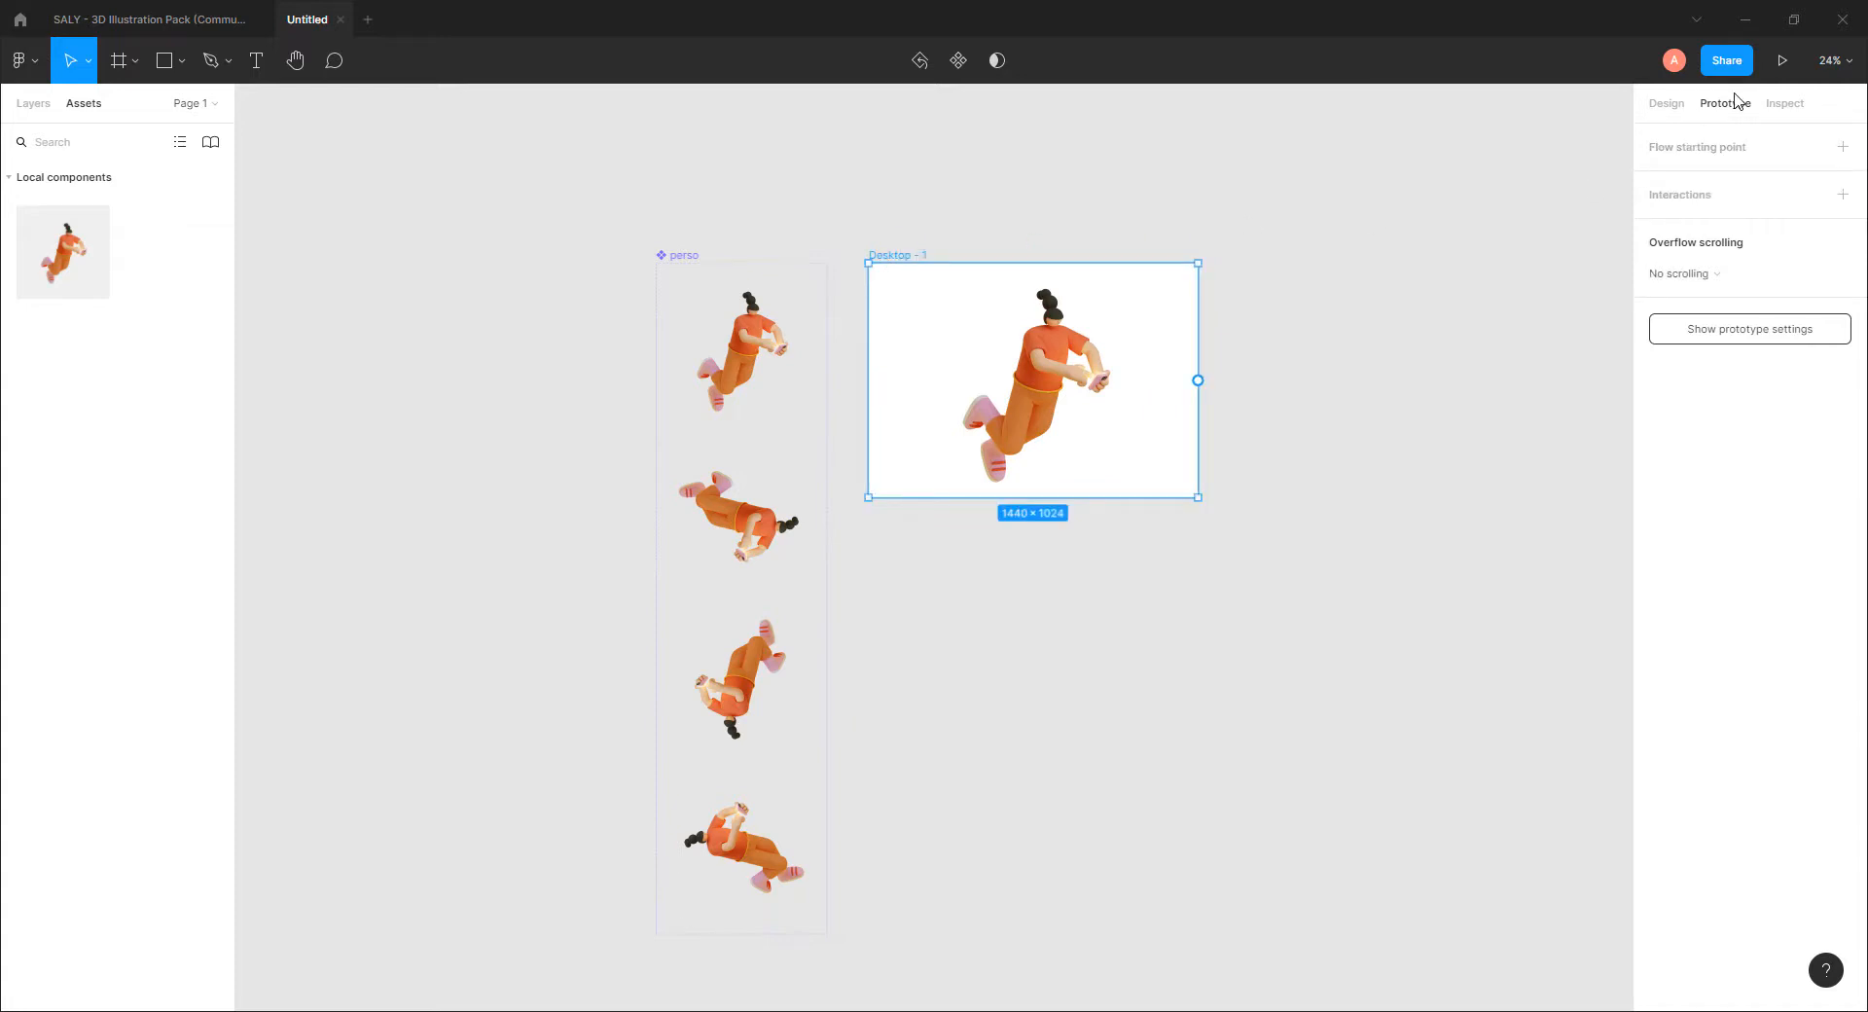
left_click(1664, 105)
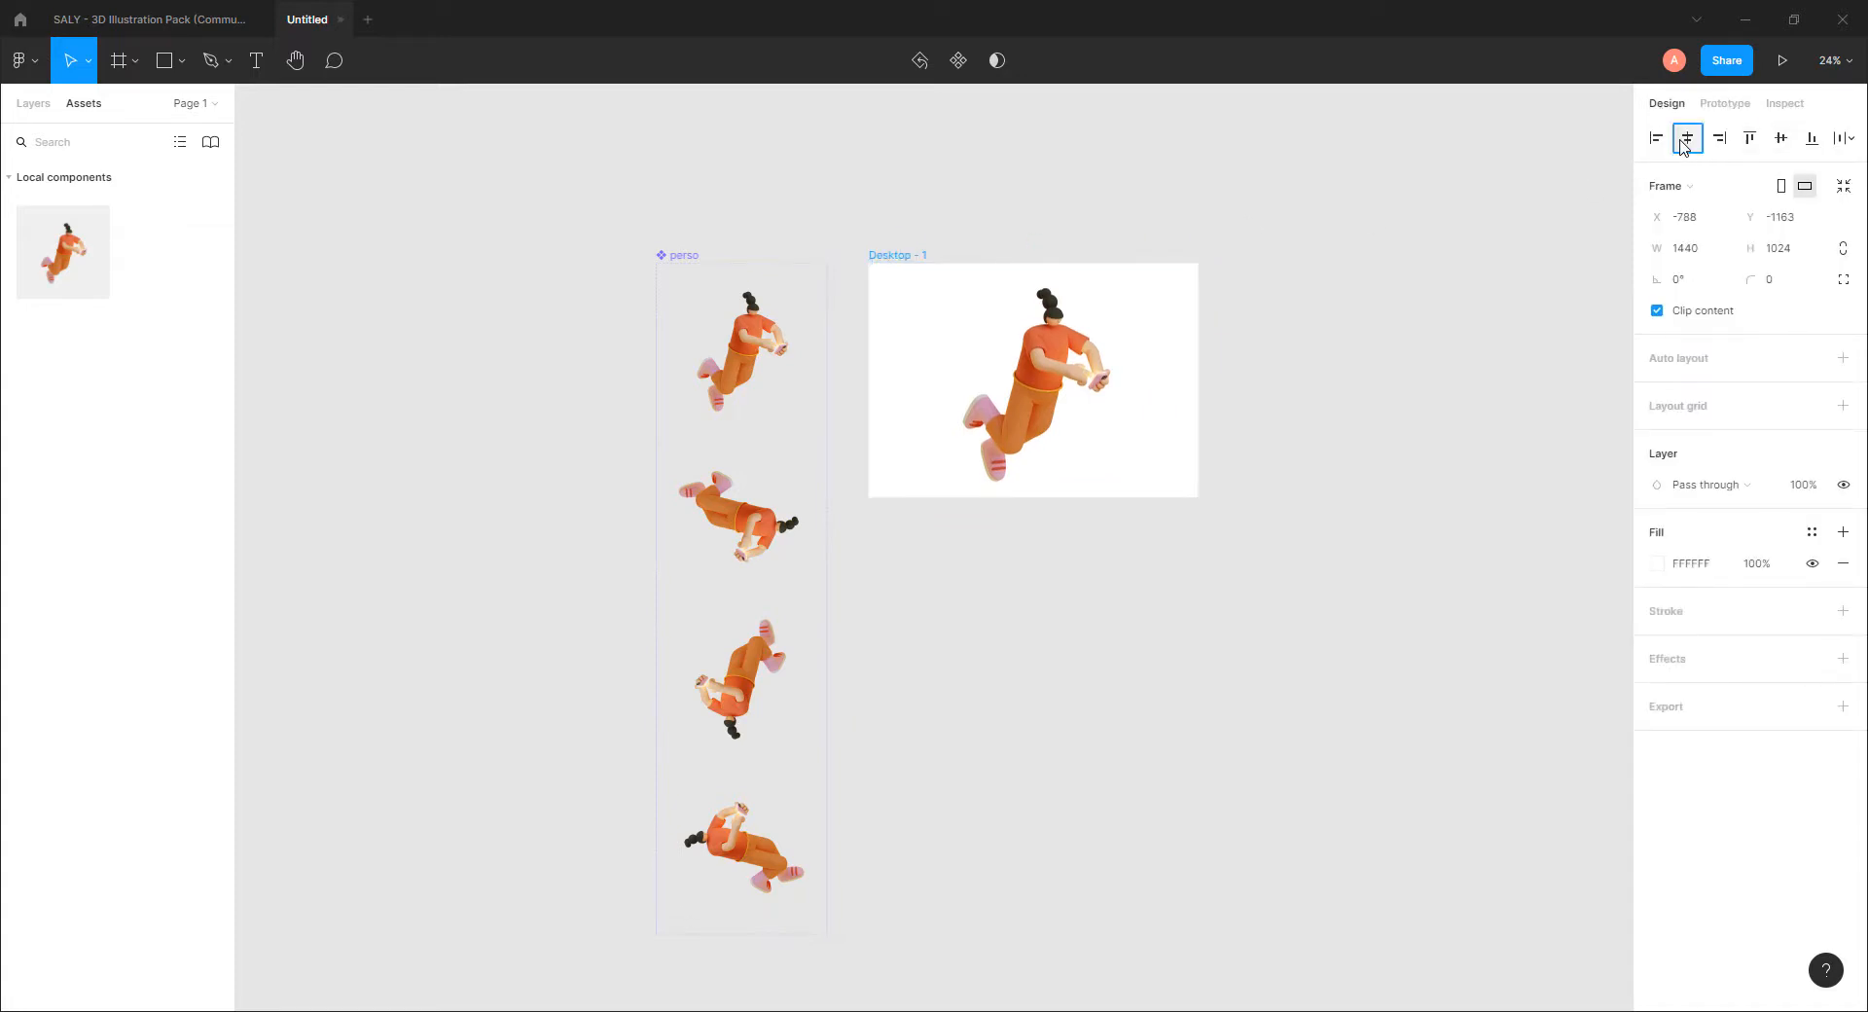
left_click(1268, 327)
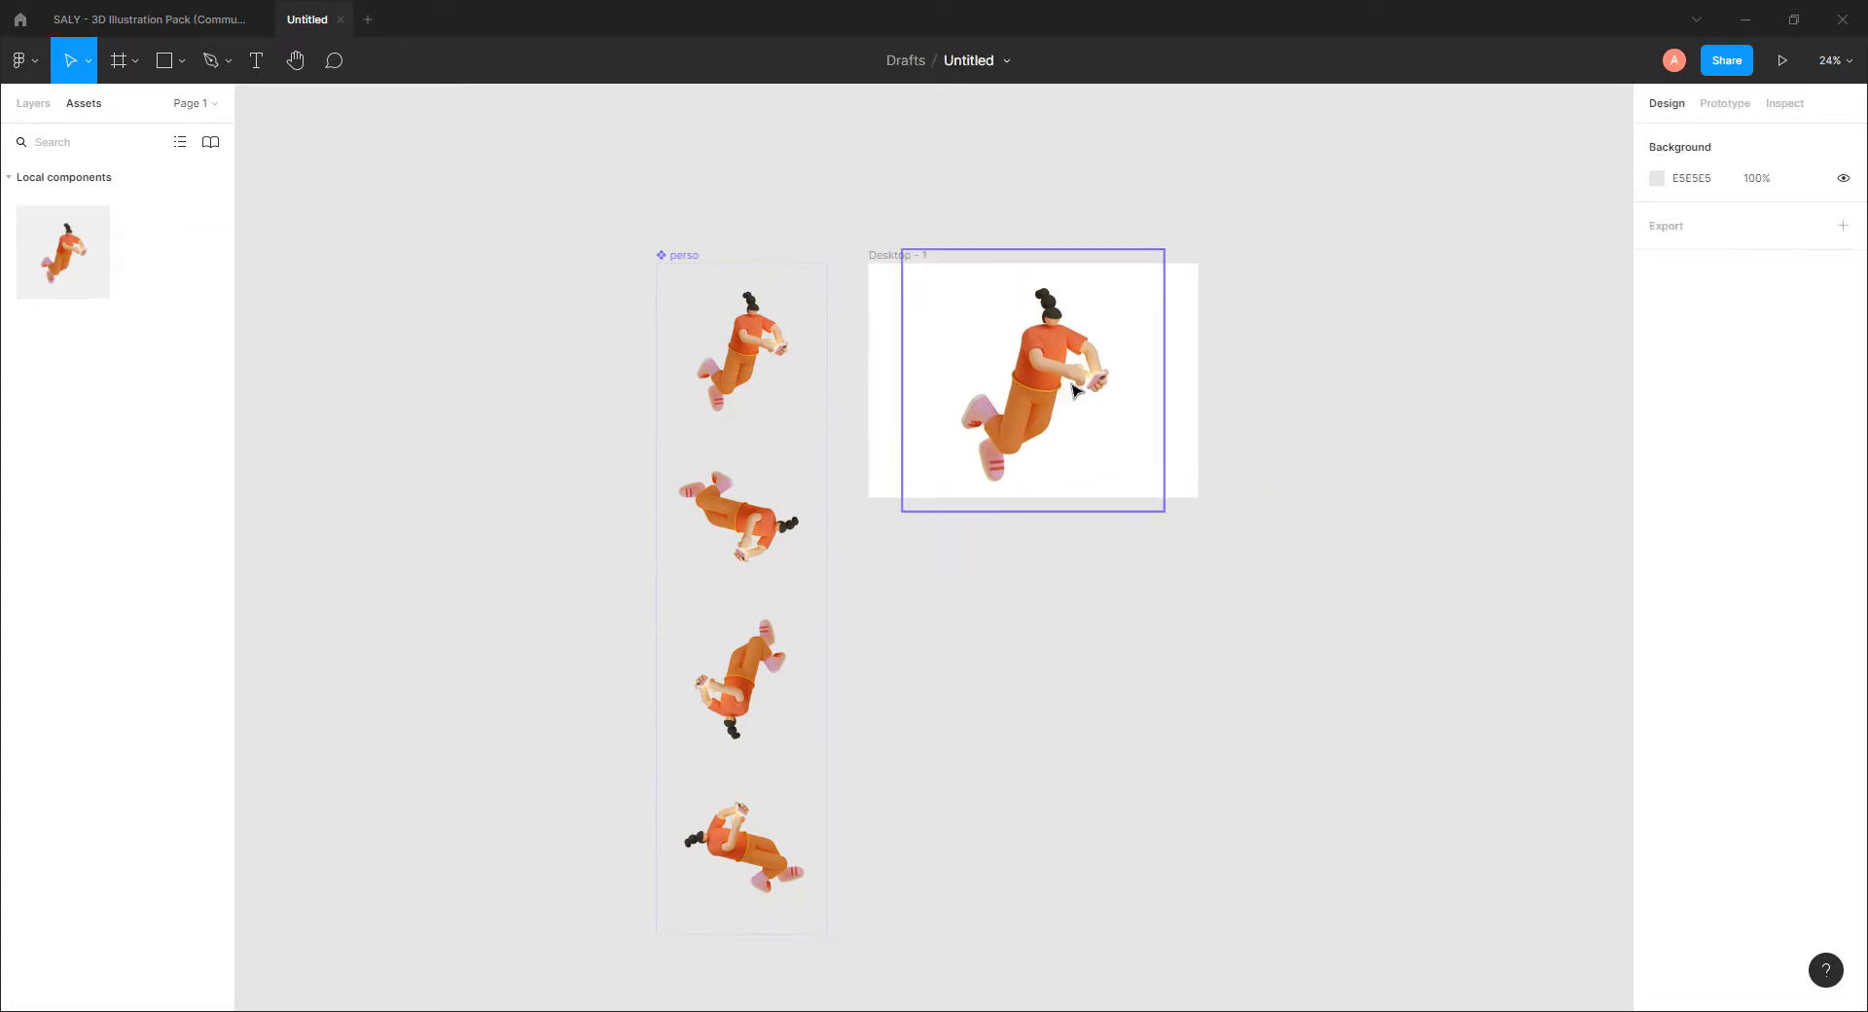
Step: Paste a text layer into the Desktop - 1 frame to the left of the character, at about X 87, Y 481
scroll(1037, 424, "up", 3)
left_click_drag(1172, 395, 1107, 502)
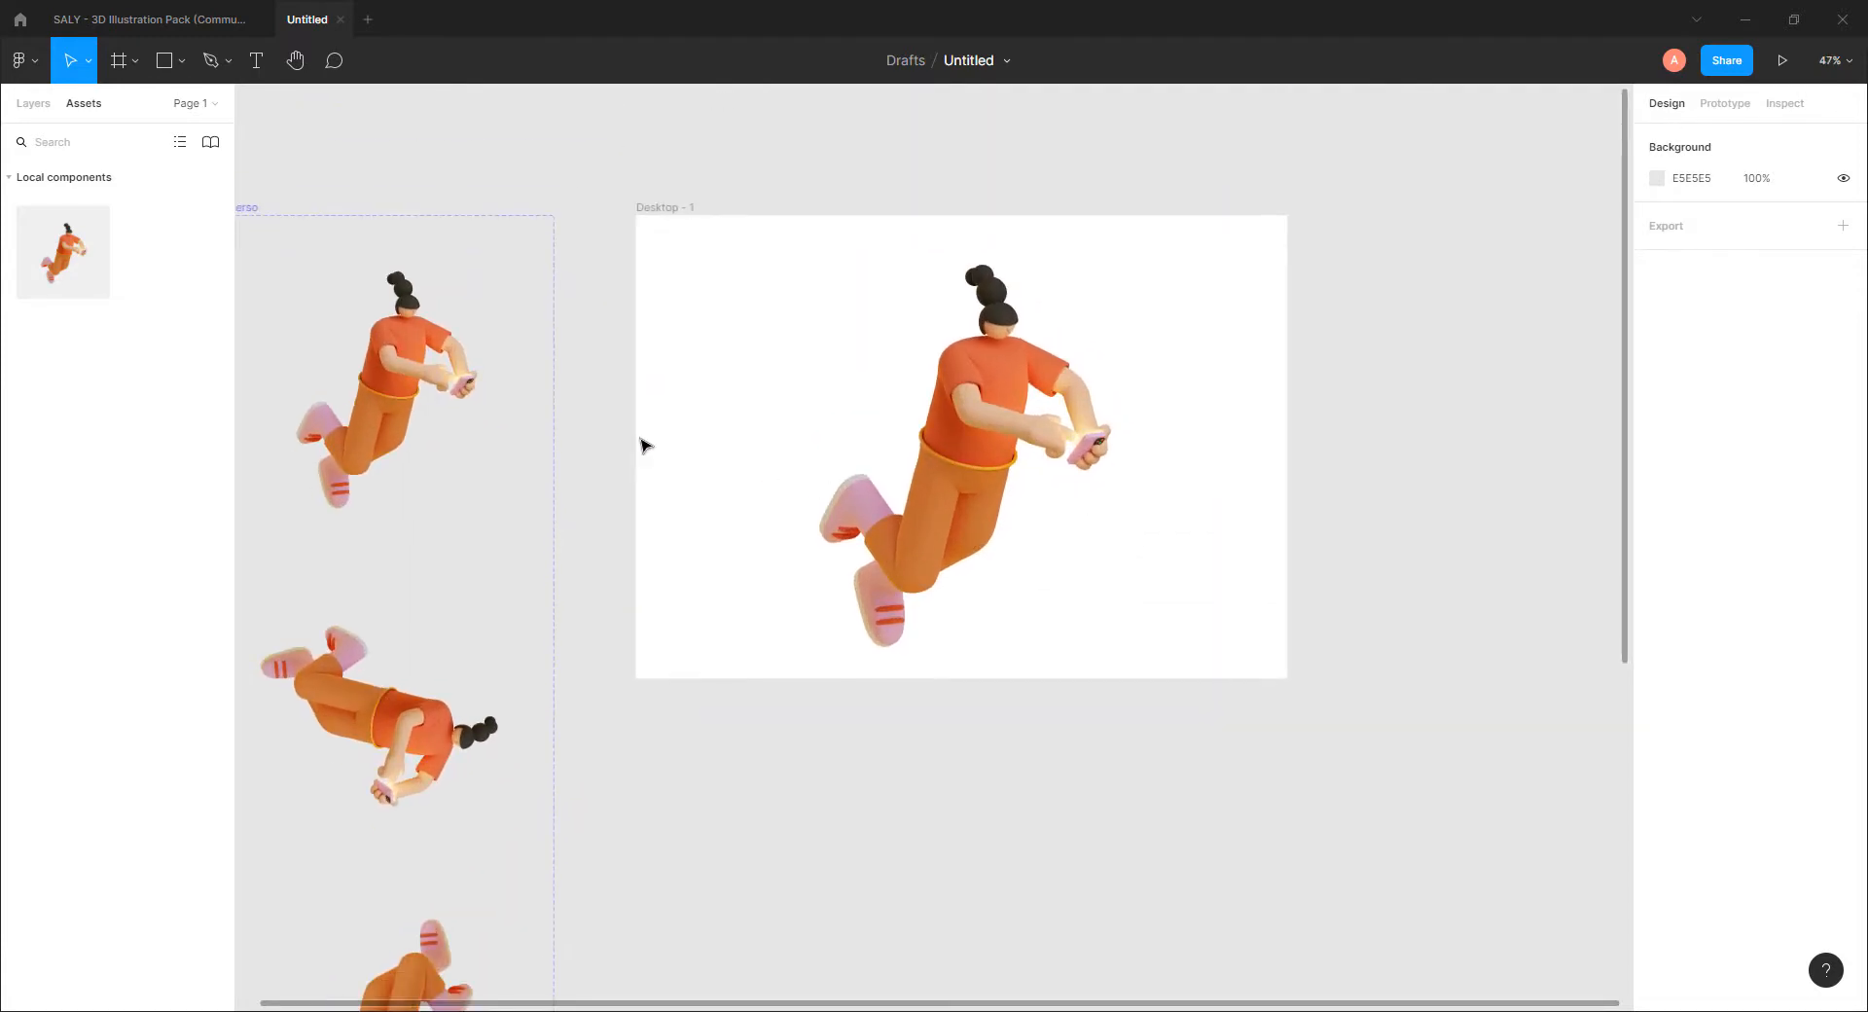
key("ctrl+v")
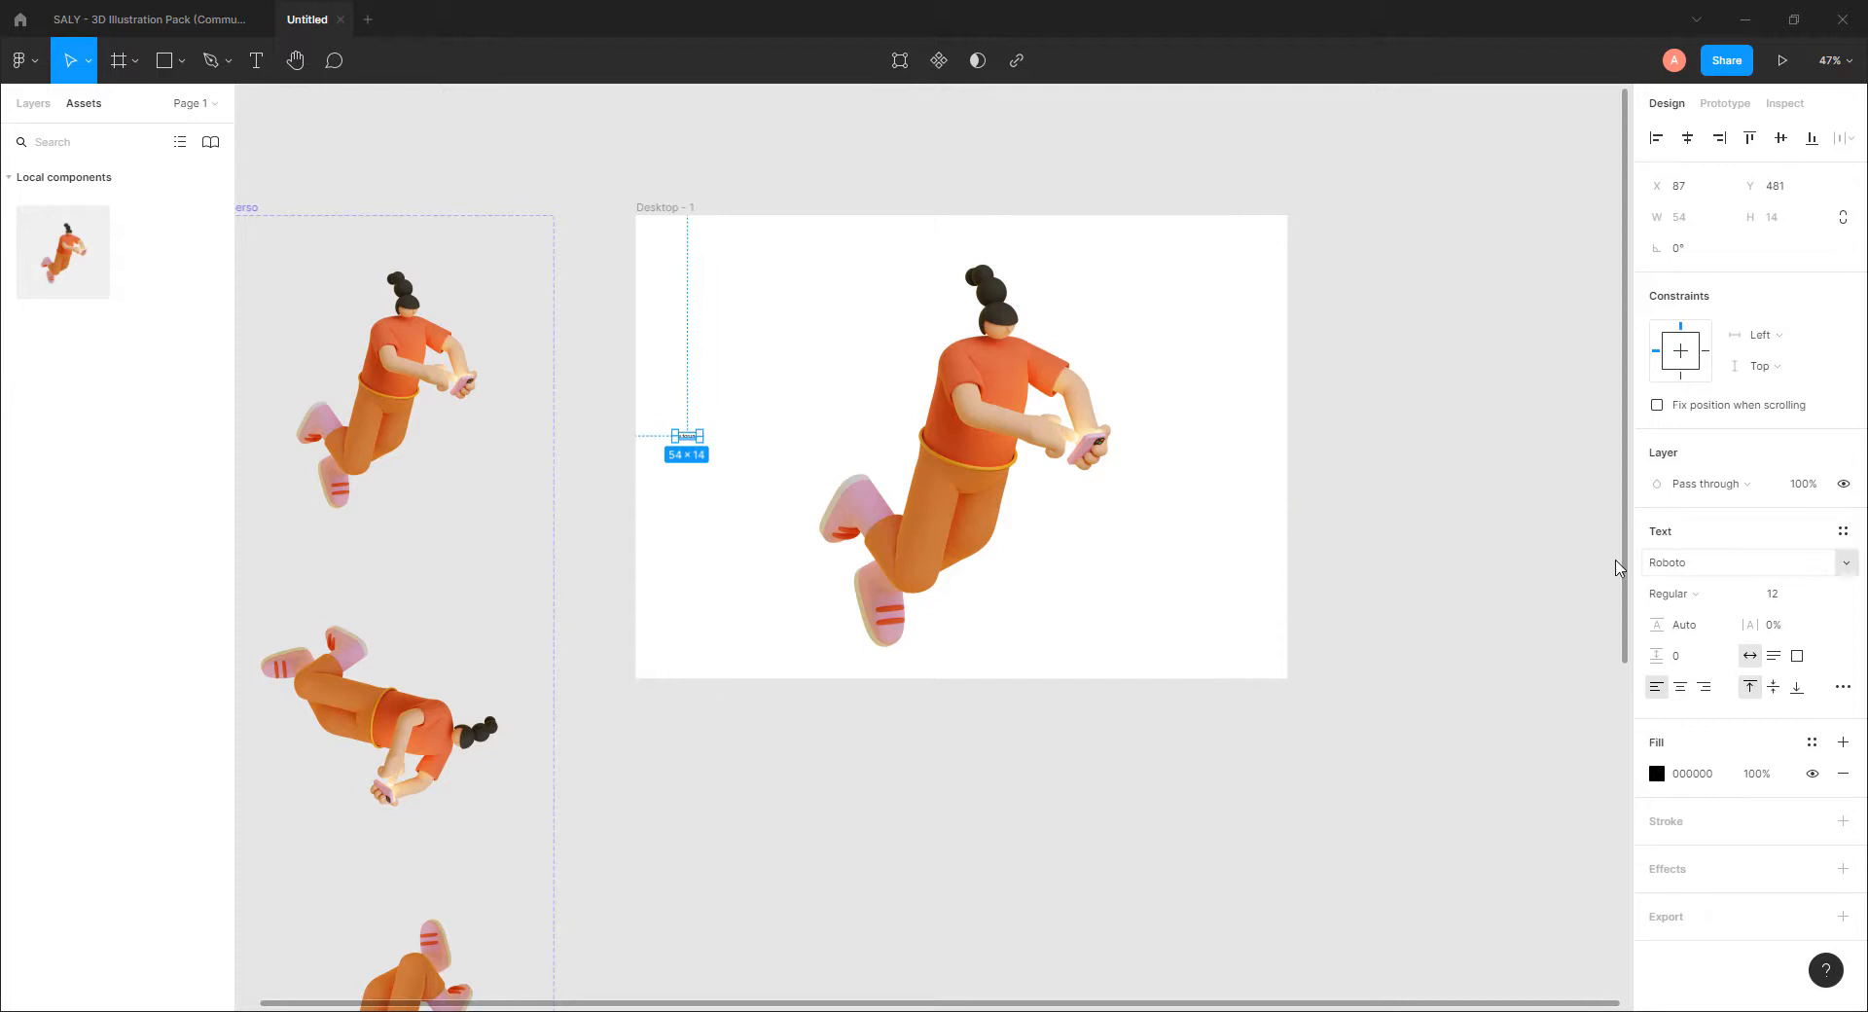
Step: Scale the pasted text layer up to about 1188 × 308, shift it to about X 115, Y 358, and correct its wording to "Je tourne."
key("k")
left_click_drag(700, 441, 973, 574)
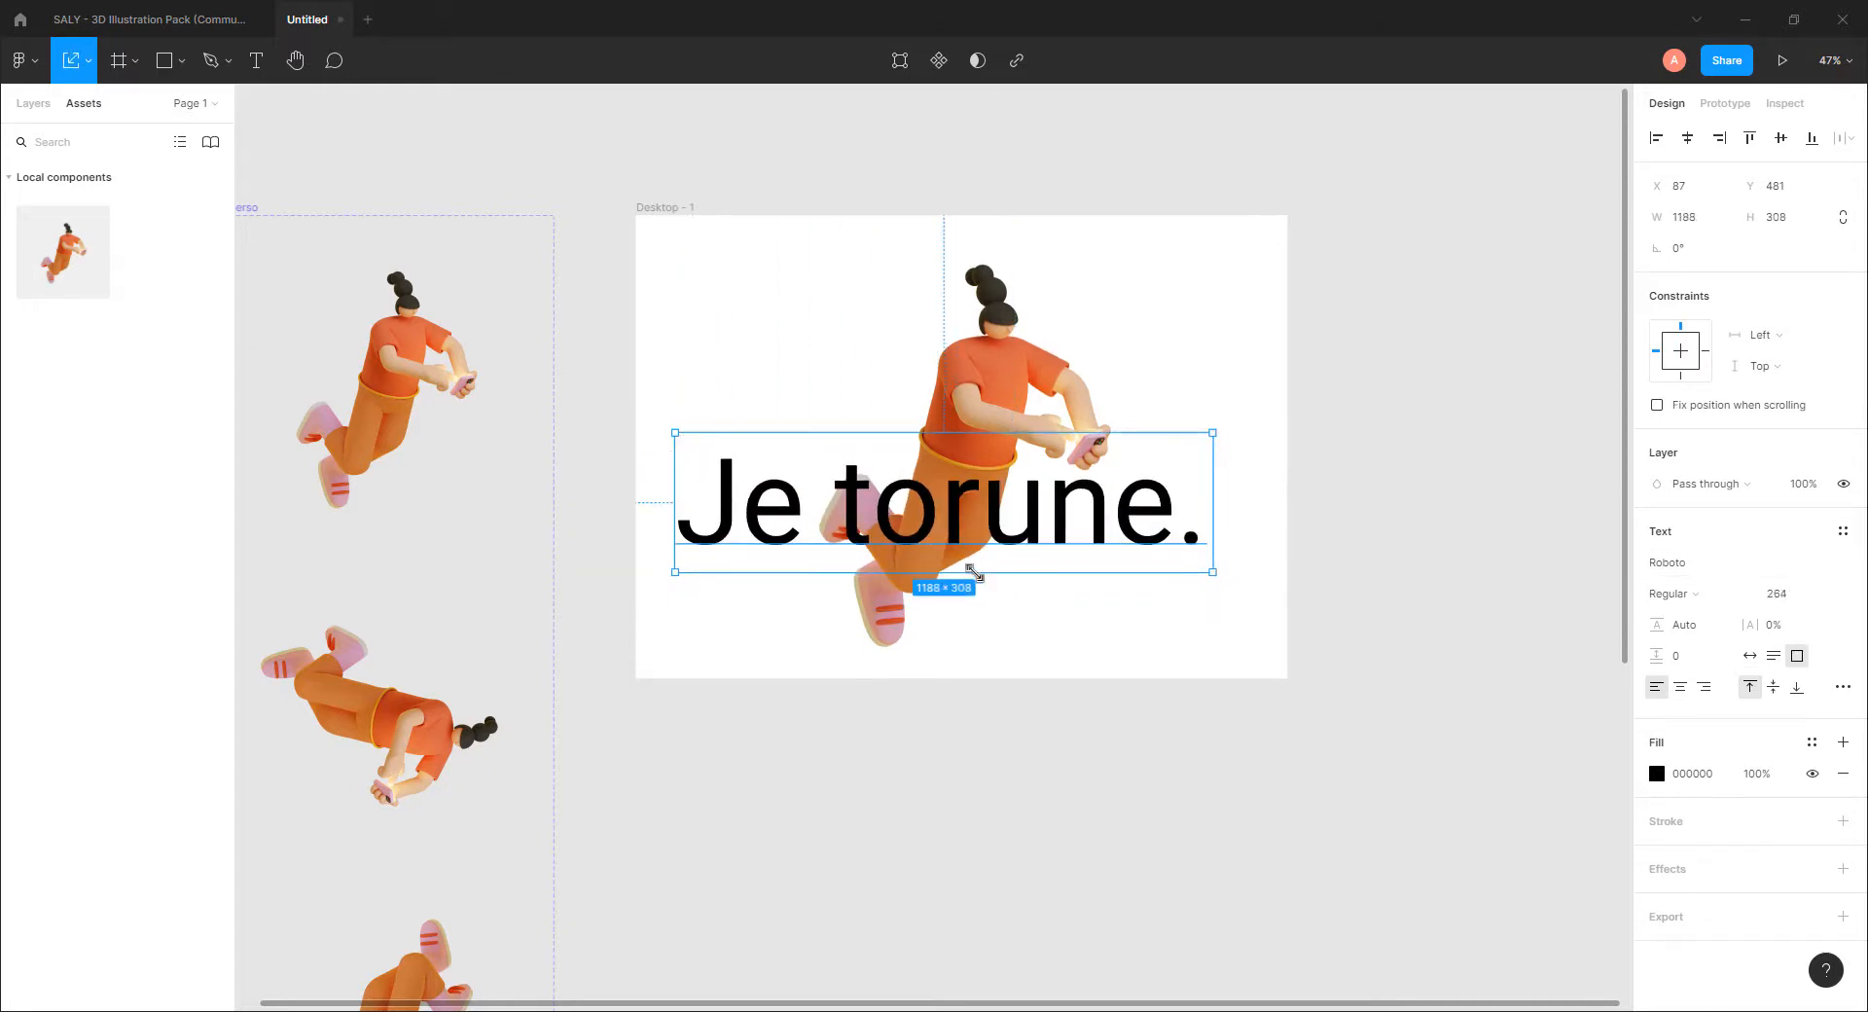
left_click_drag(1103, 509, 957, 453)
double_click(1035, 471)
type("ur")
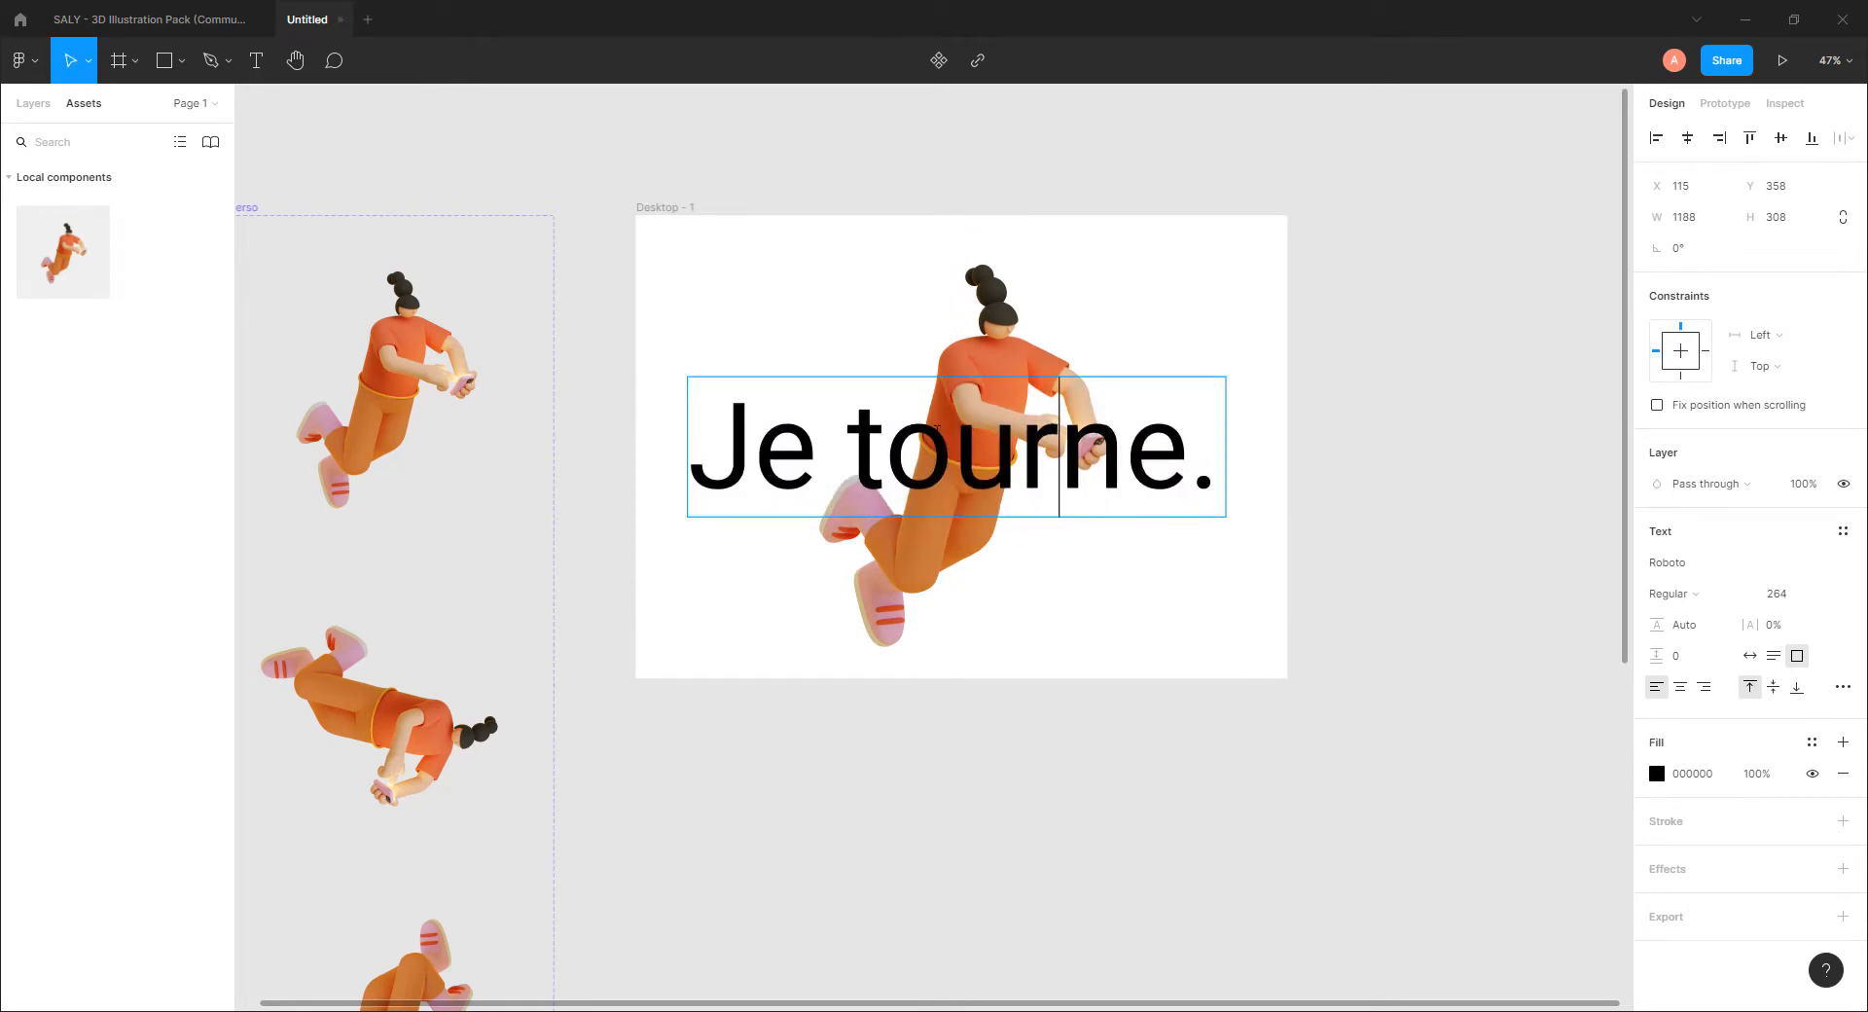
key("Escape")
Step: Change the "Je tourne." text's font to Perfect Moment
left_click(1695, 566)
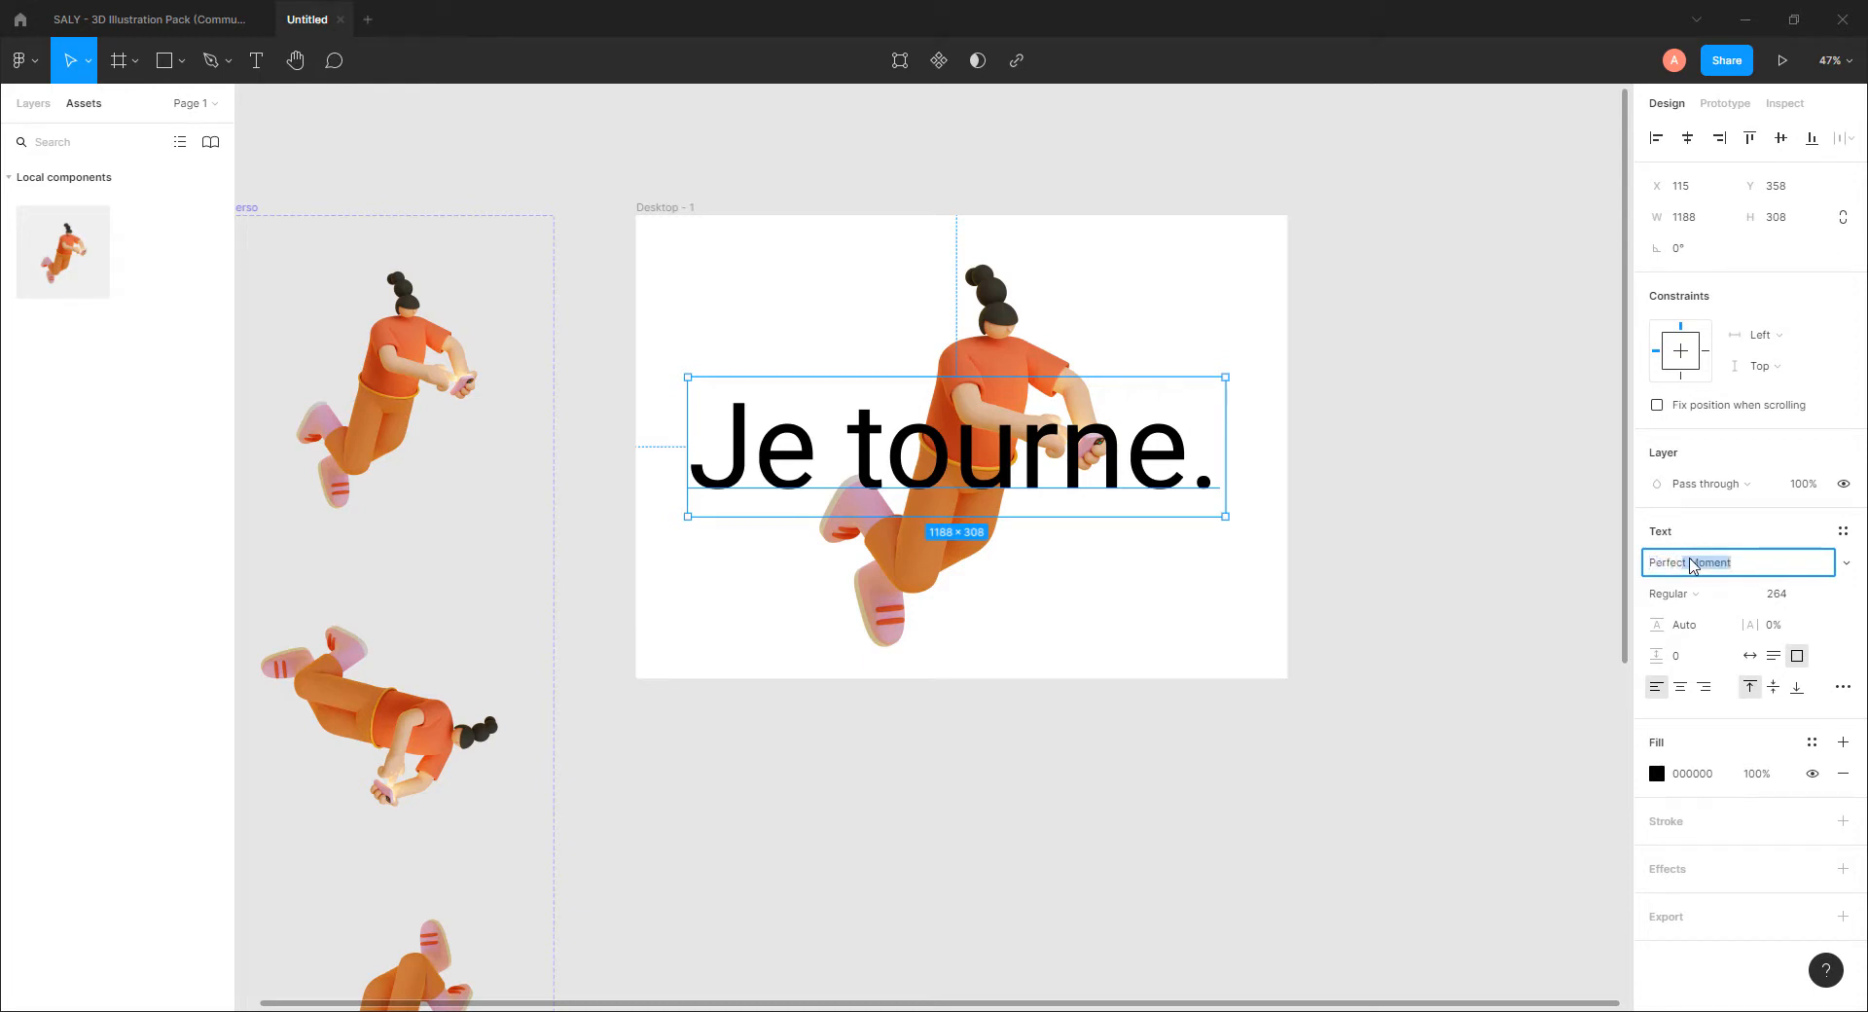
type("Perfect")
key("Return")
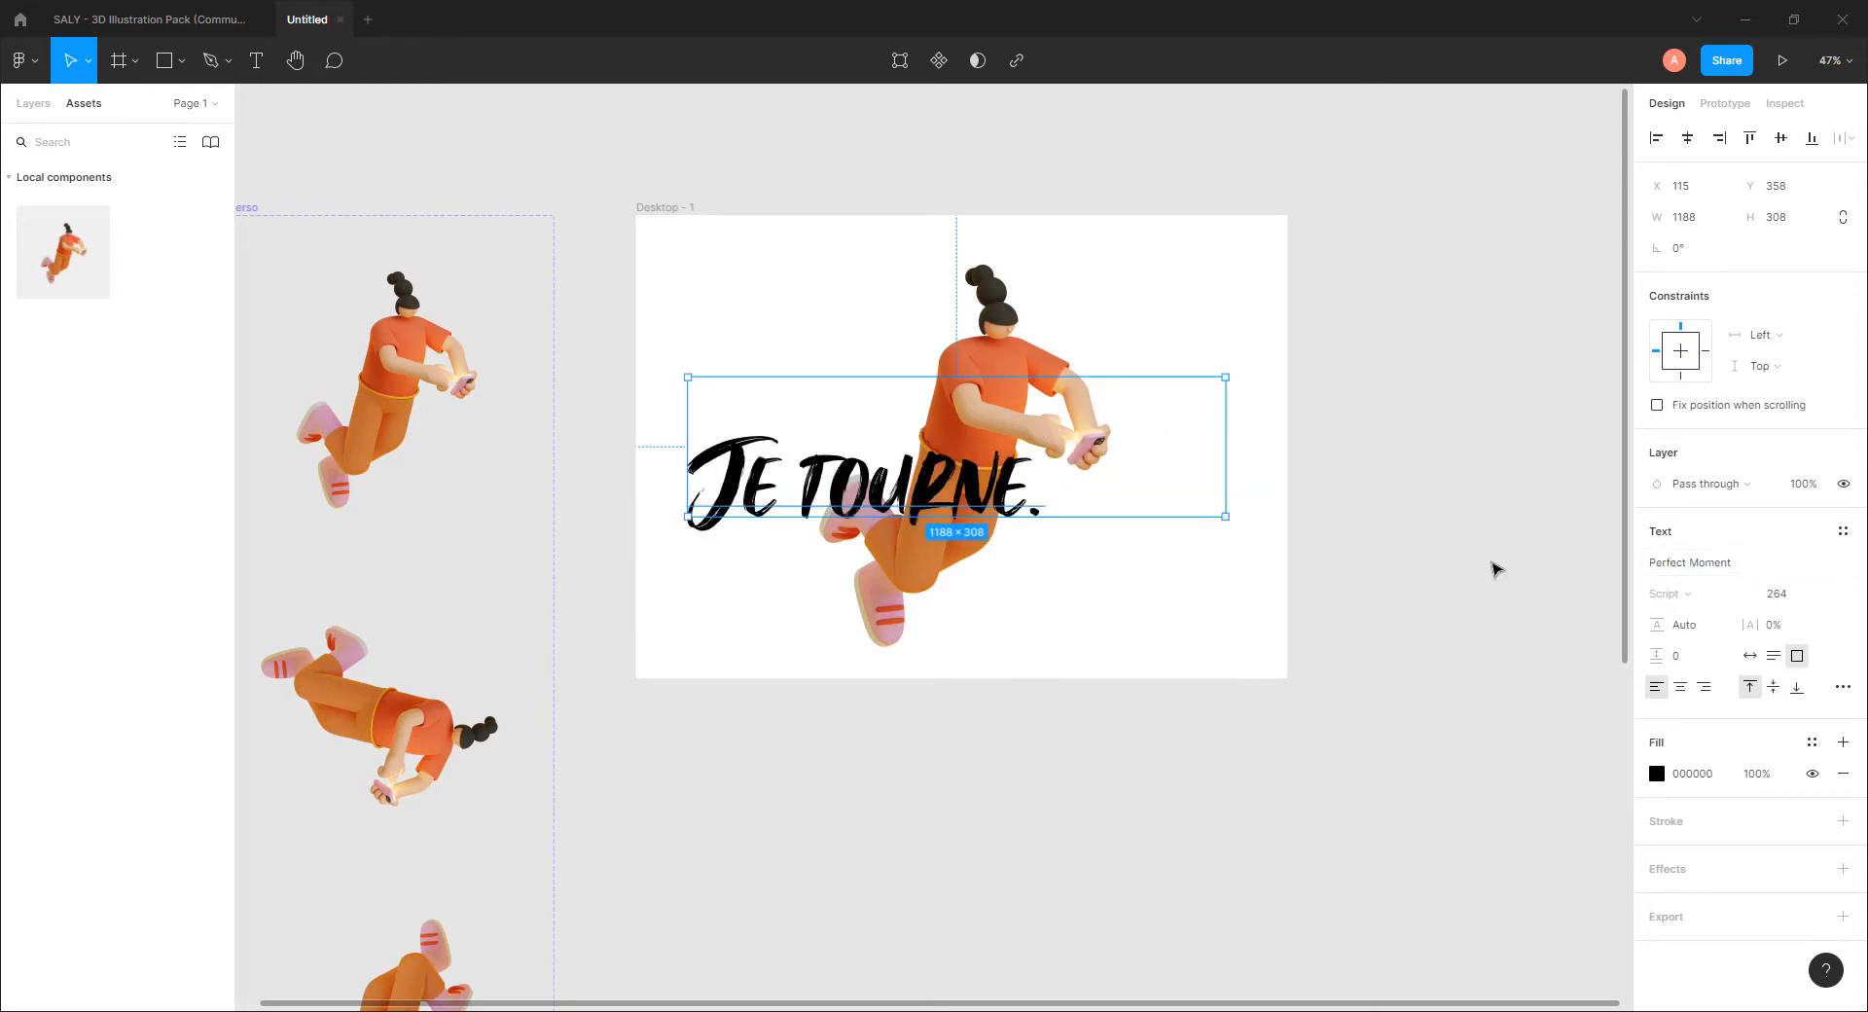
Step: Narrow the text box to about 806 wide to fit the lettering, and scale the text up to about 1308 × 500
left_click_drag(1222, 471, 1054, 486)
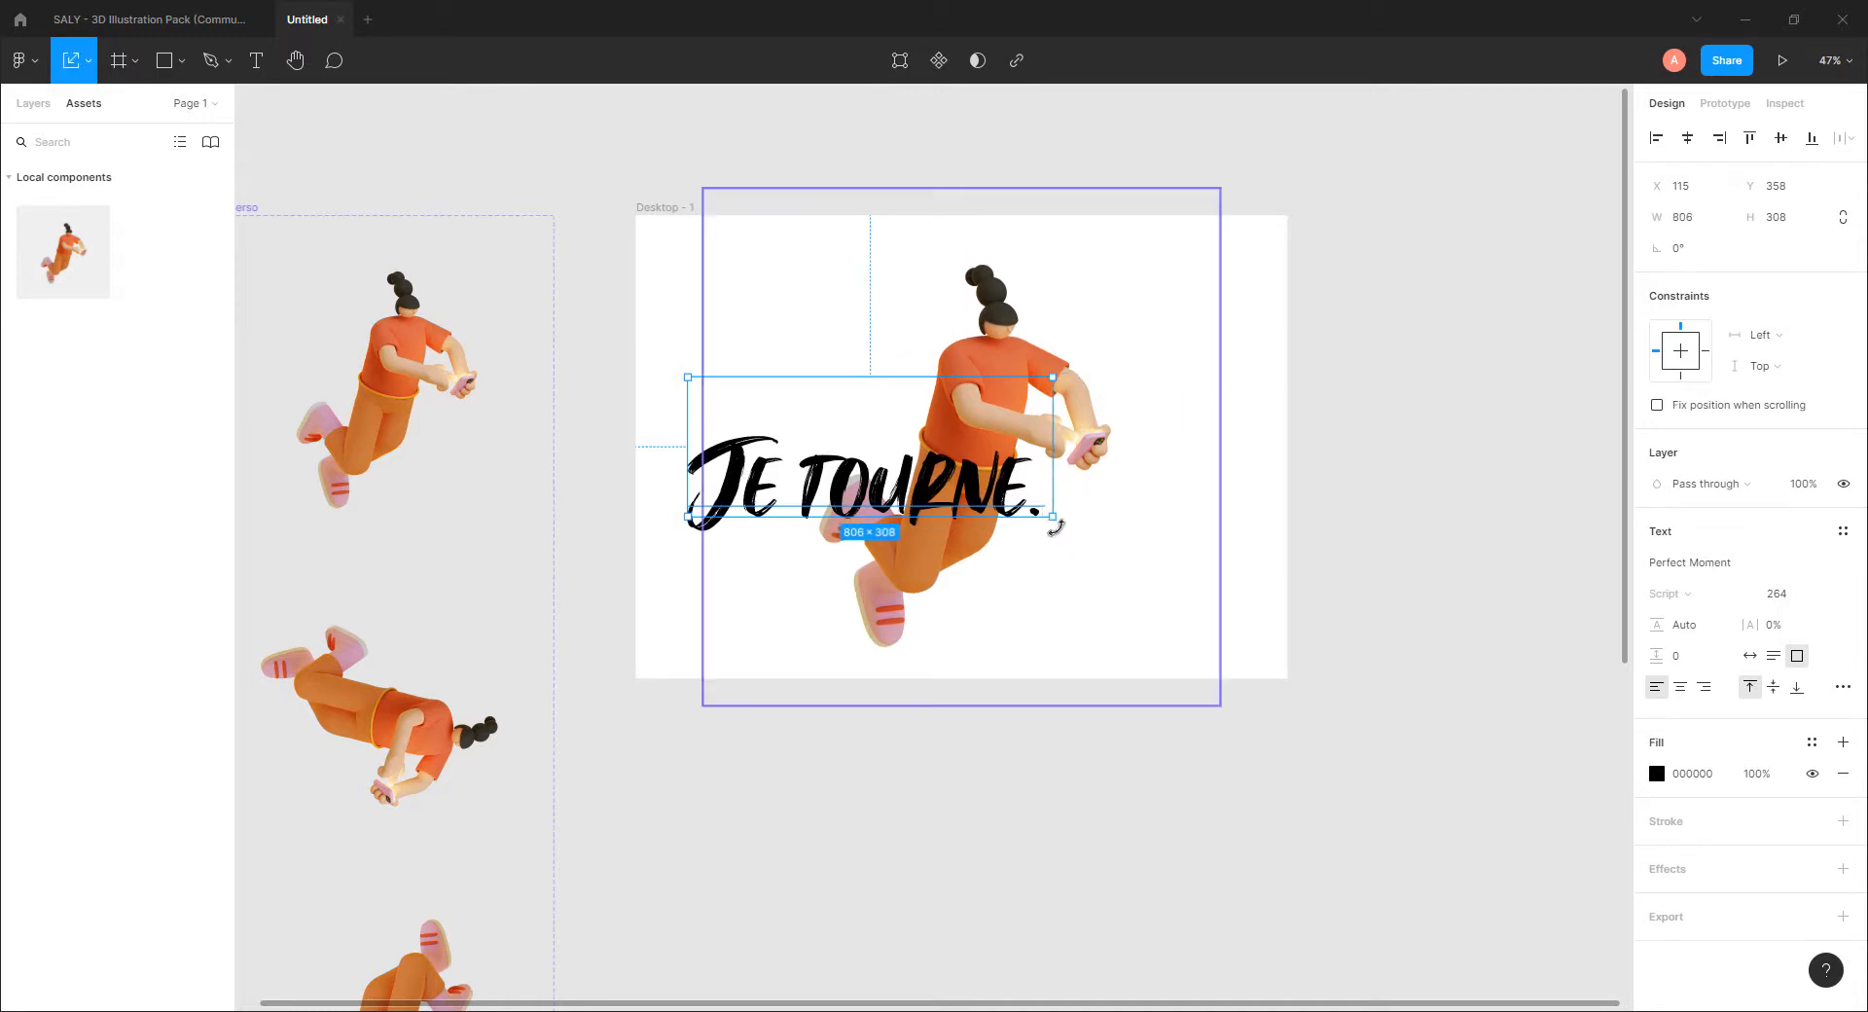
key("k")
left_click_drag(1068, 529, 1139, 488)
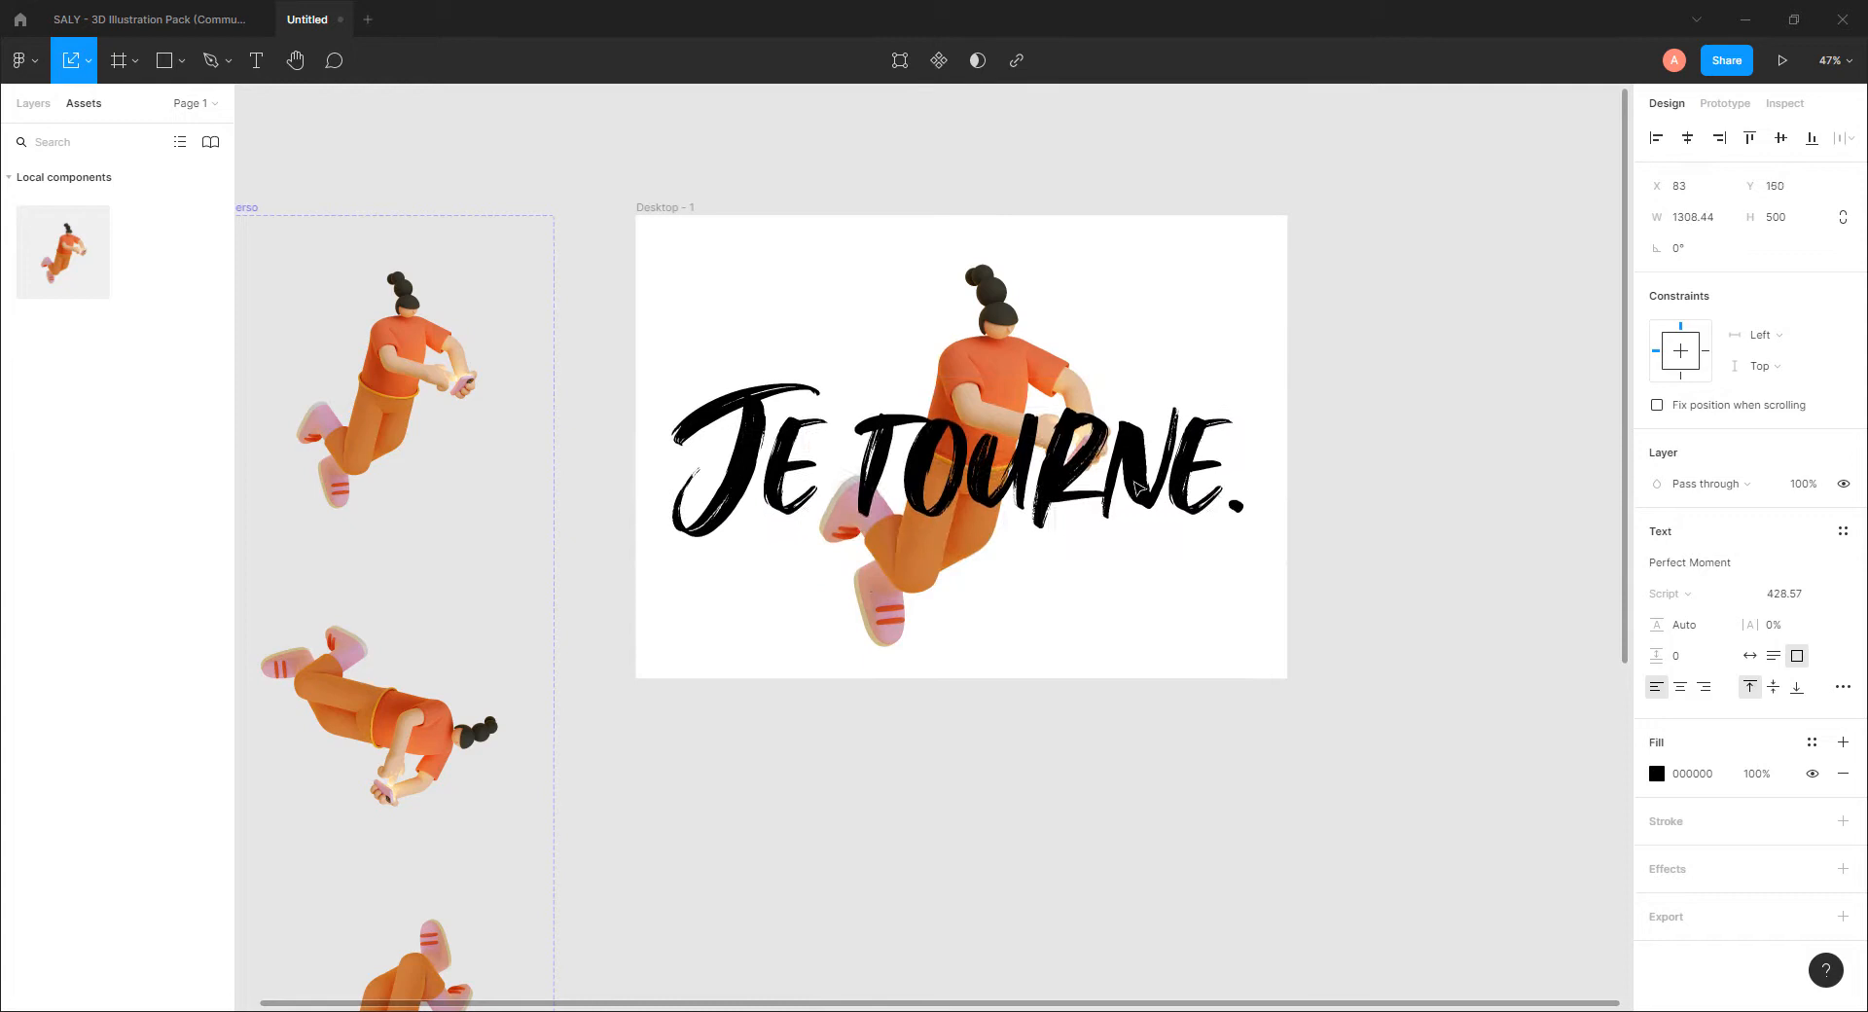
Step: Rotate the text about 8.82° so it slopes upward to the right, and position it at about X 35, Y 219
left_click_drag(1270, 282, 1254, 233)
left_click_drag(1171, 450, 1162, 436)
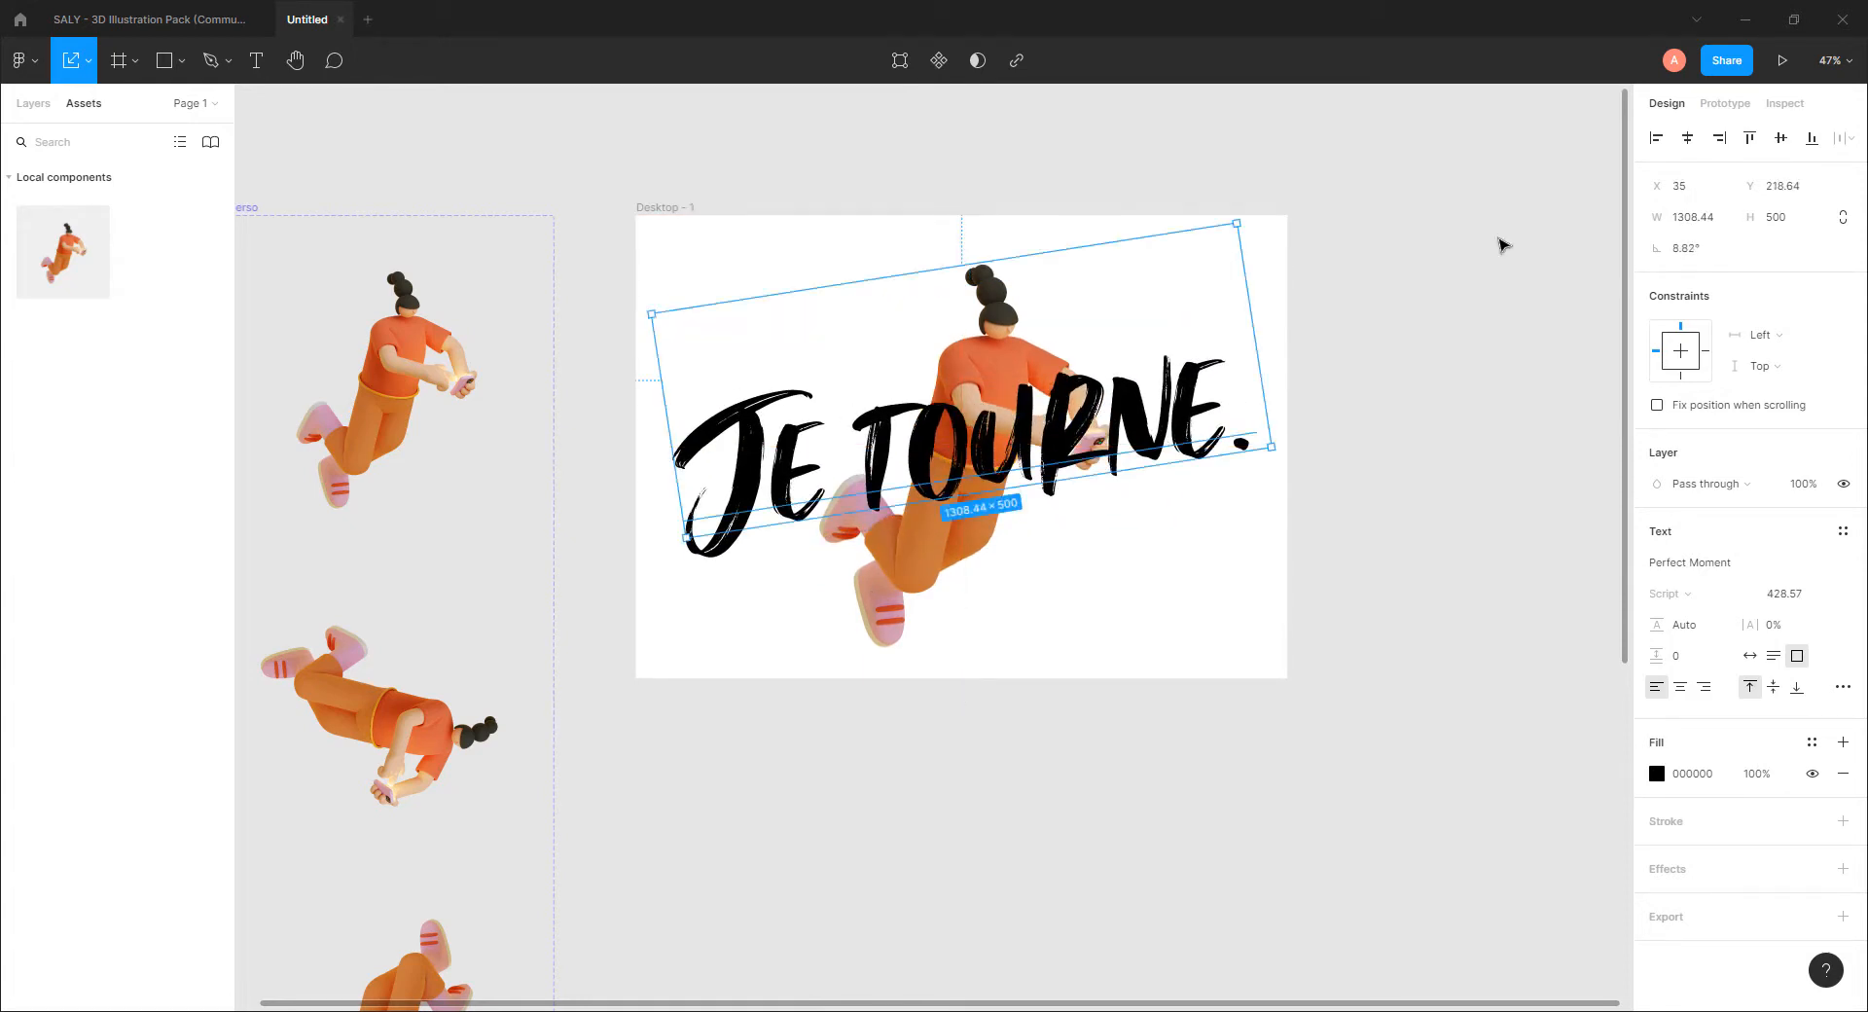
left_click(1369, 327)
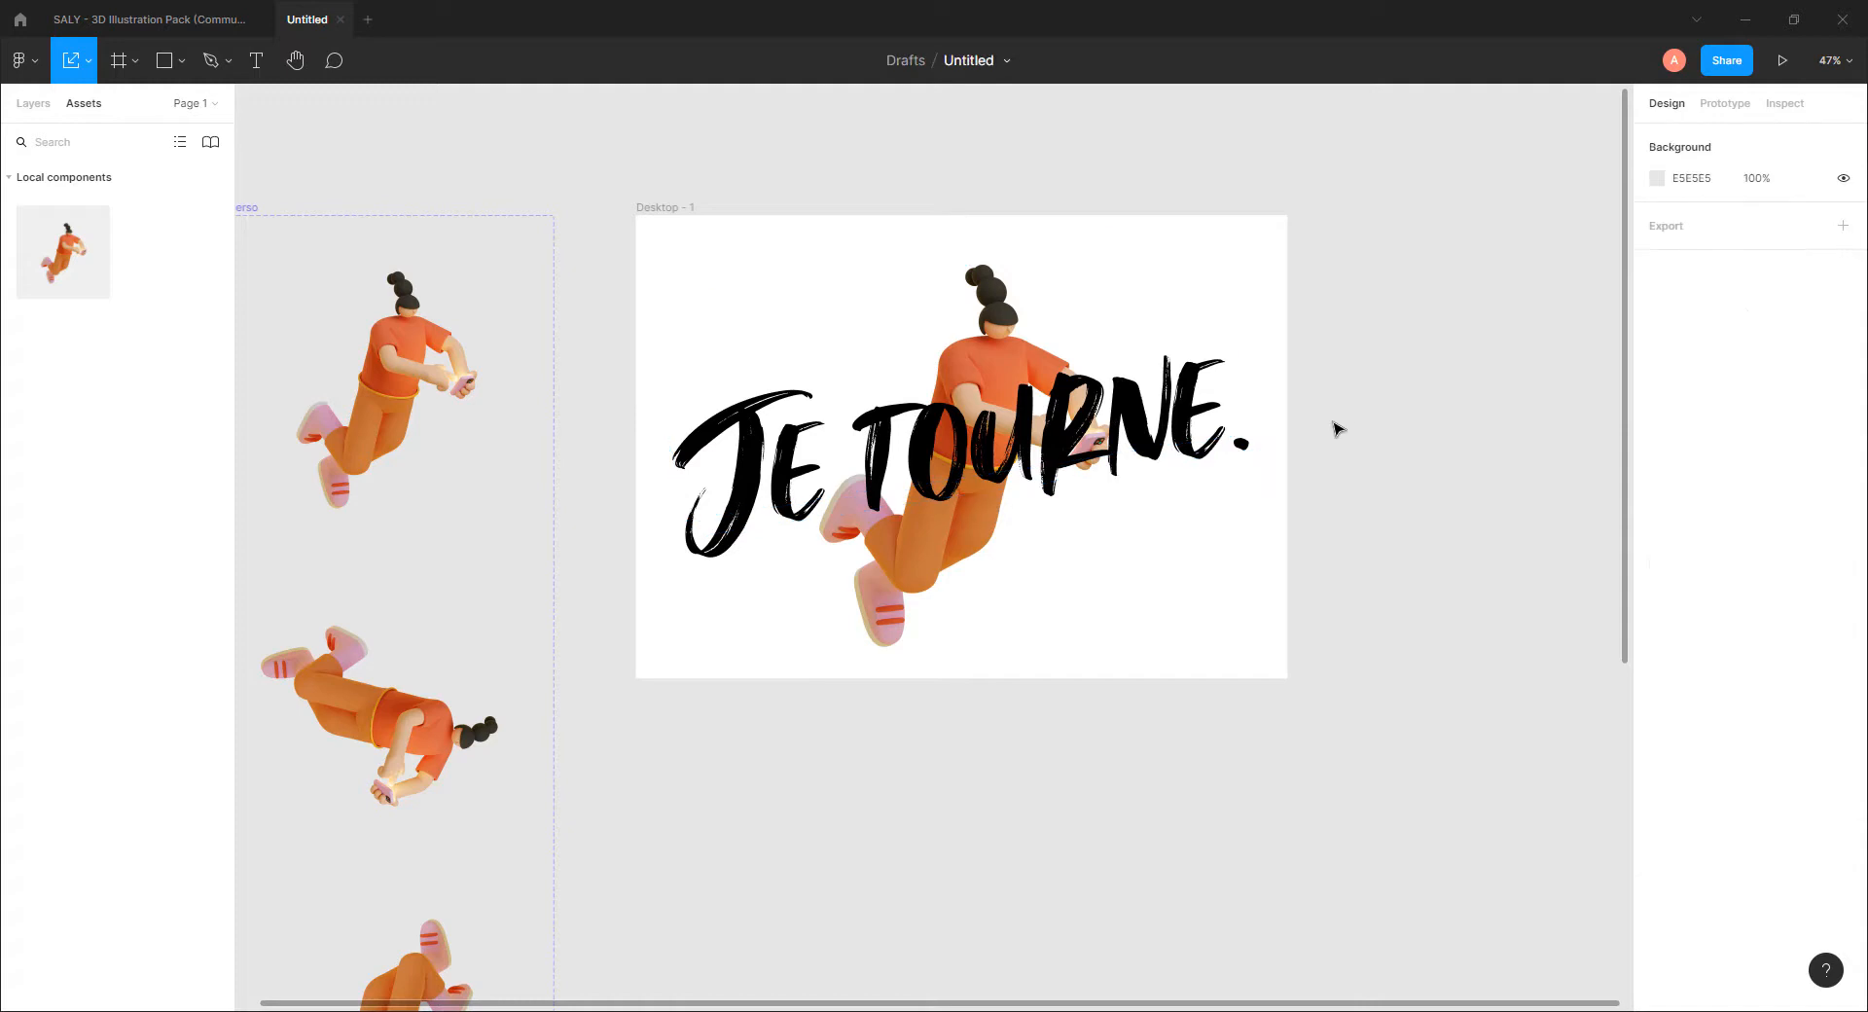
Step: Reorder the "Je tourne." text layer below the perso instance so it sits behind the character
left_click(1210, 451)
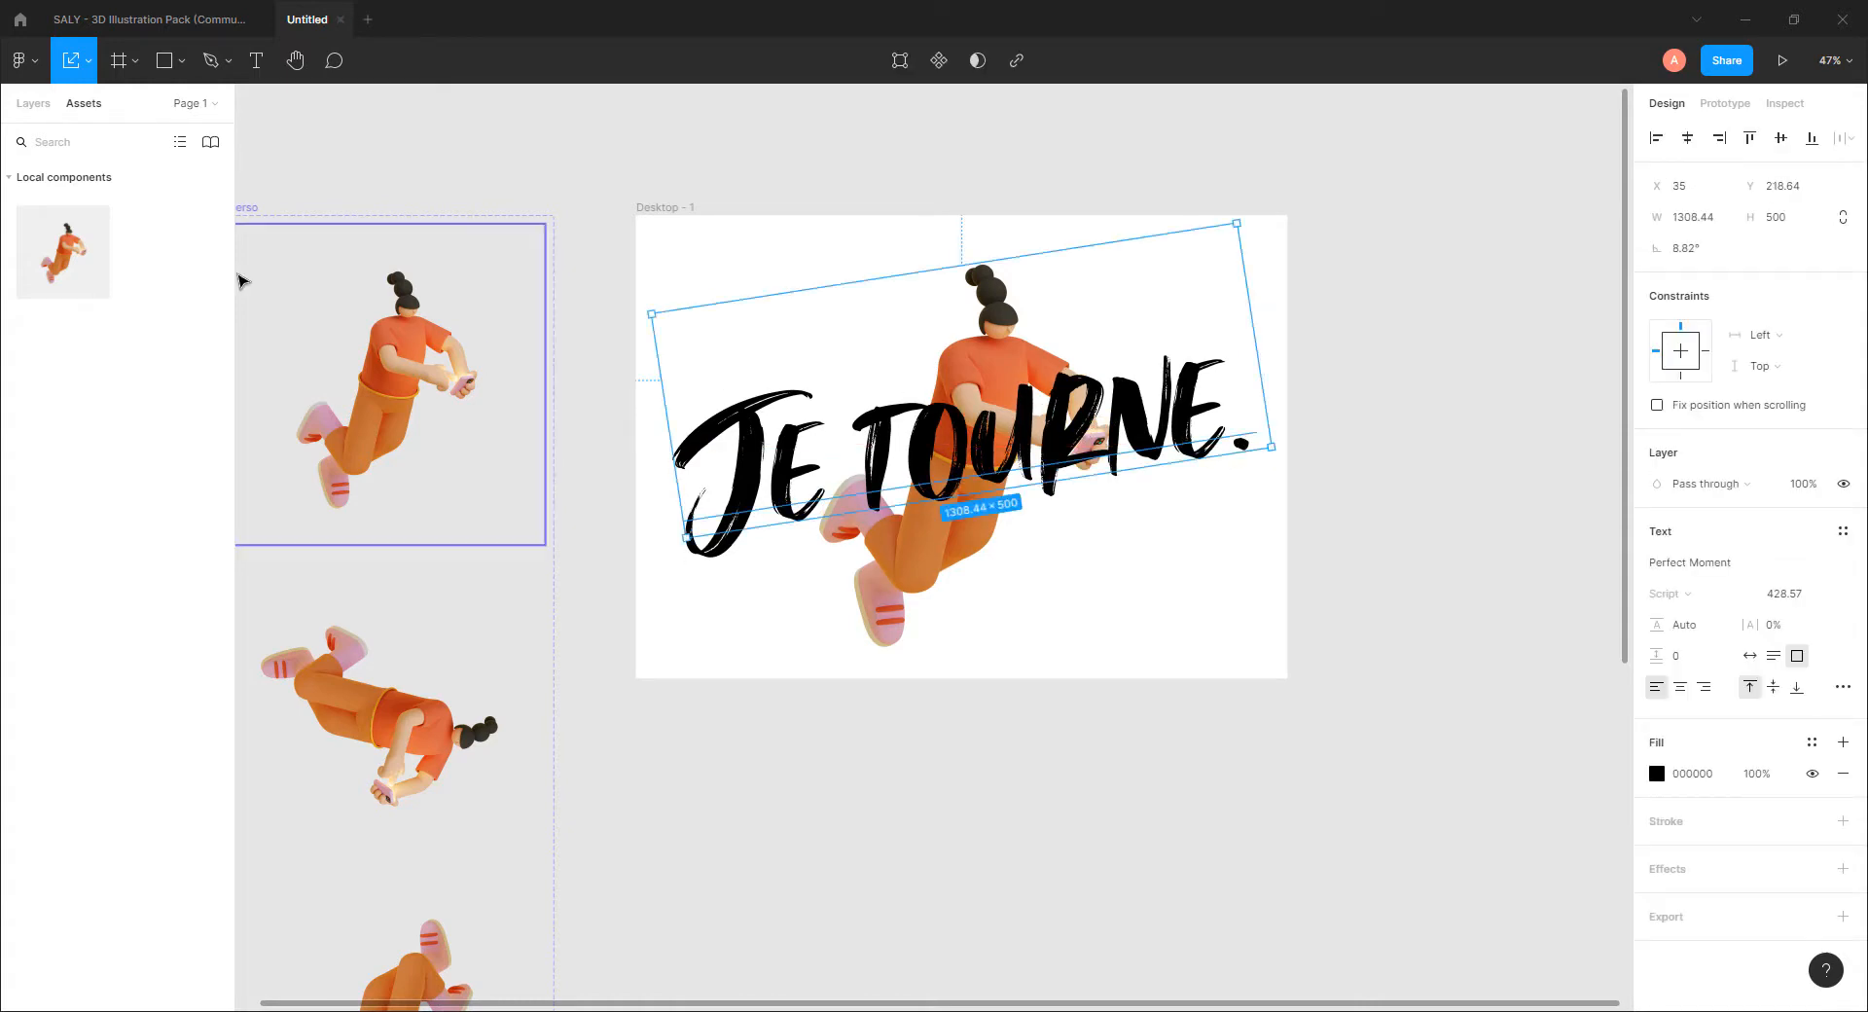
left_click(33, 104)
left_click_drag(88, 185, 92, 221)
Step: Change the "Je tourne." text's fill to light grey F1F1F1
left_click(1654, 770)
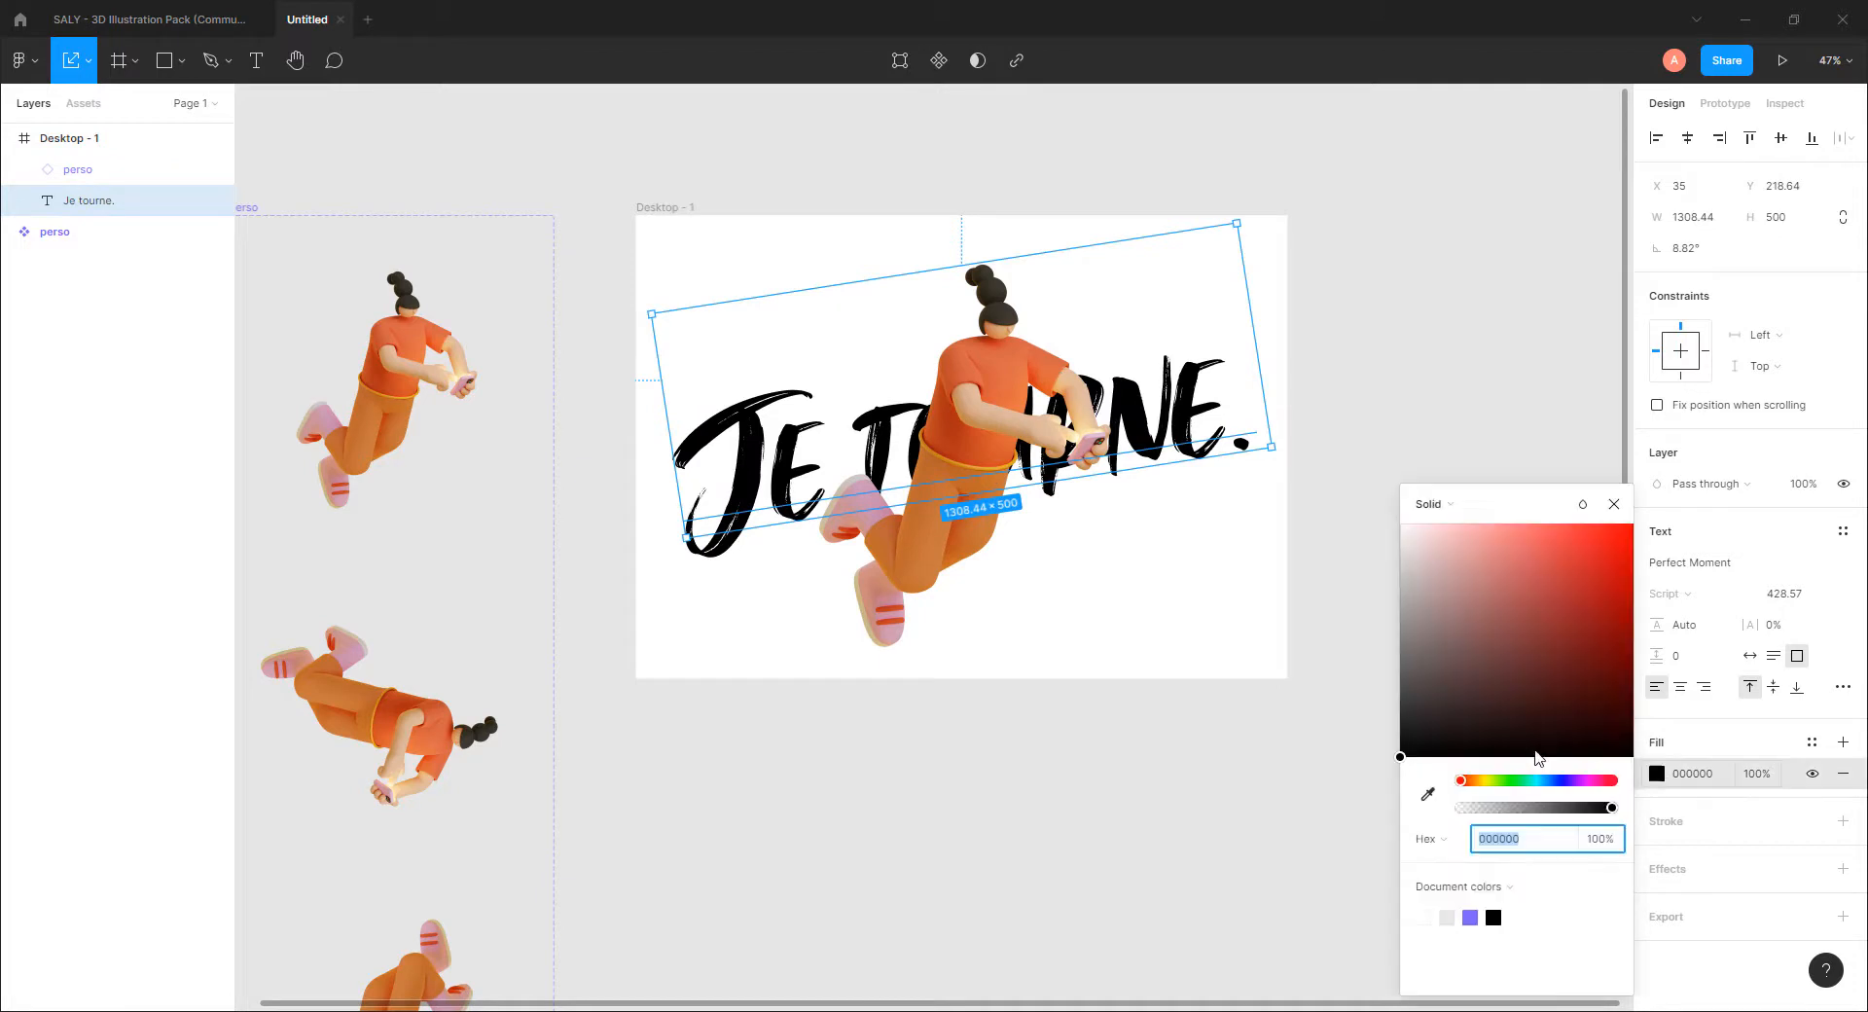
left_click_drag(1445, 683, 1358, 542)
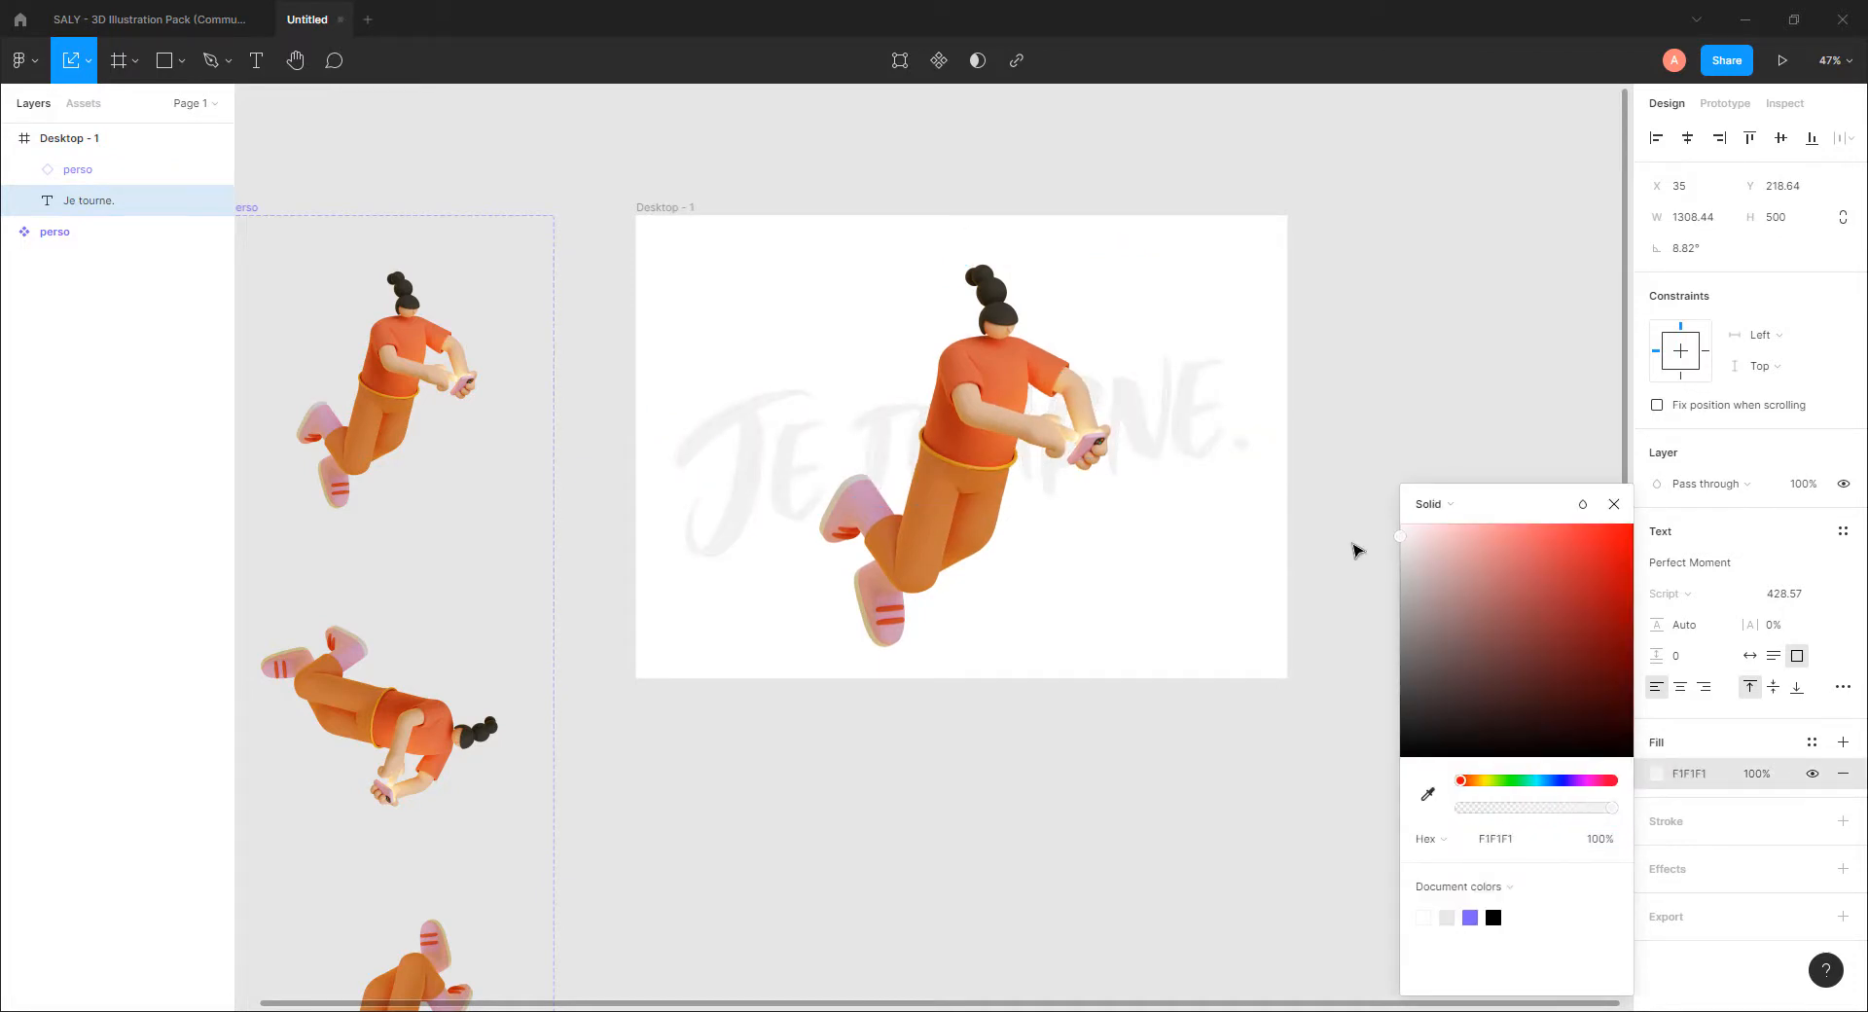
left_click(1613, 504)
left_click(1436, 448)
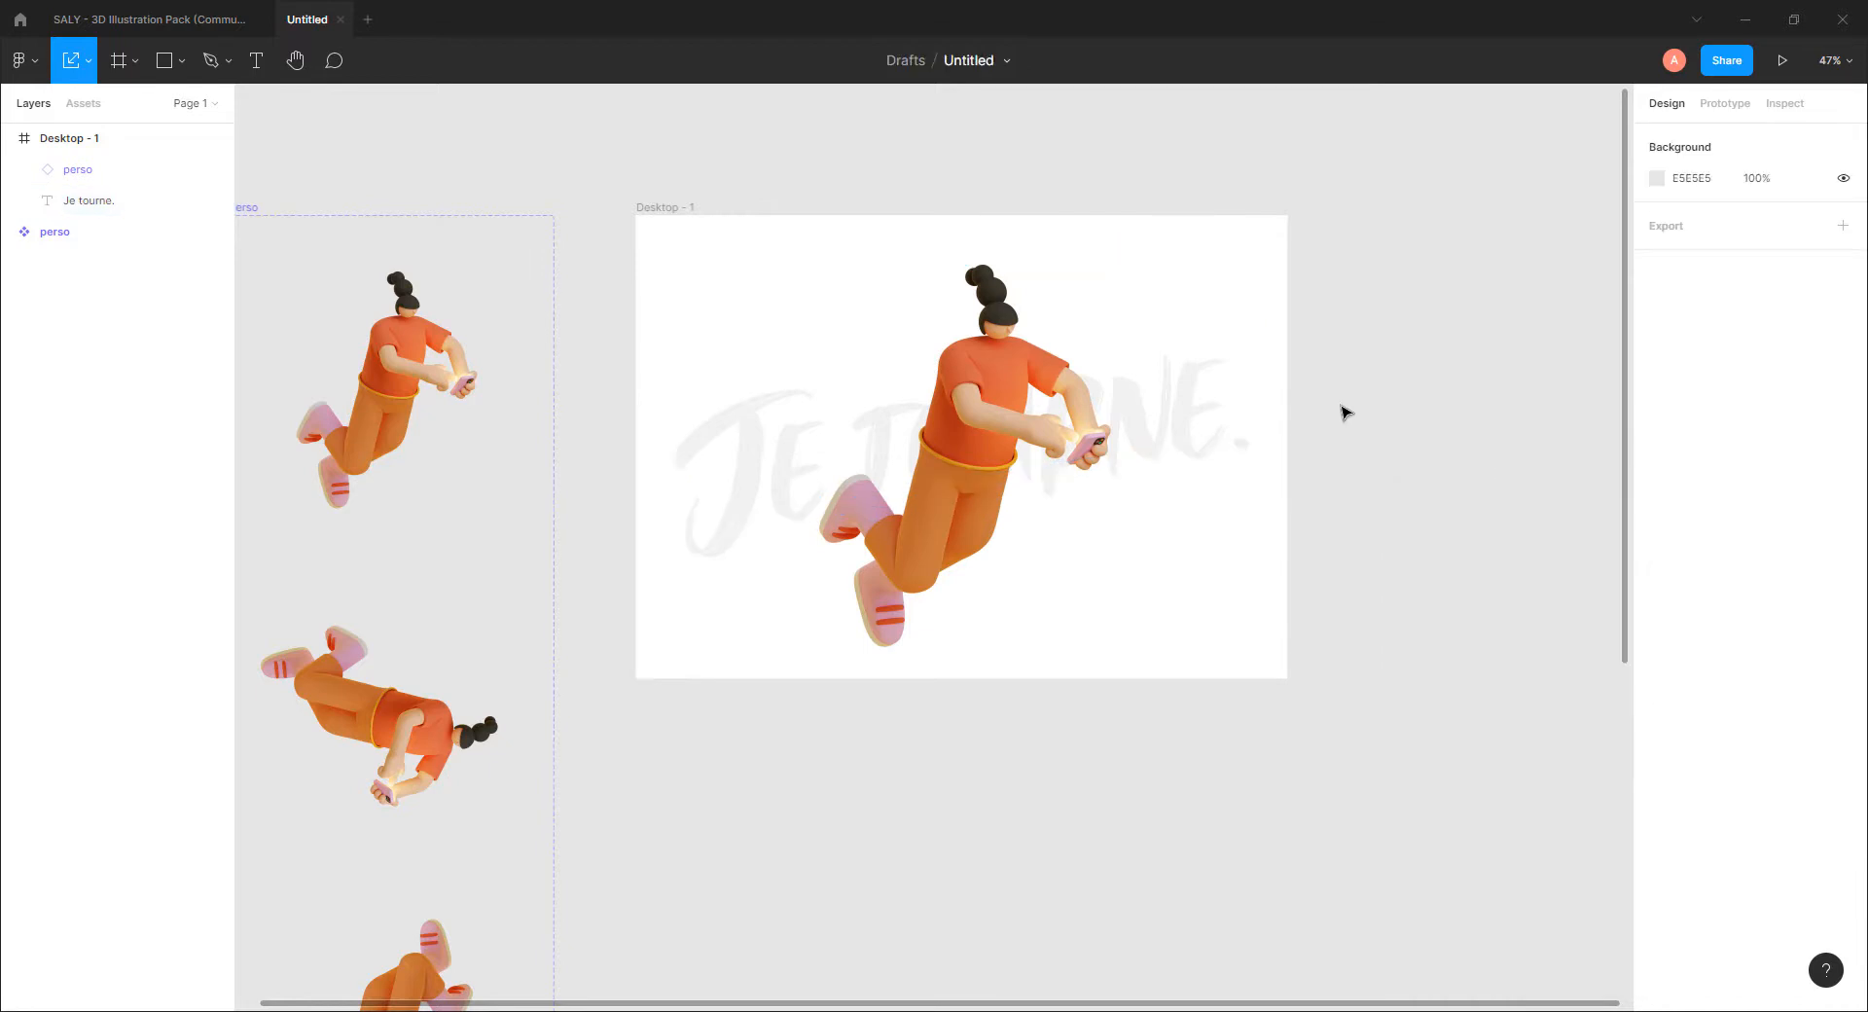
Step: Rename the Desktop - 1 frame as "frame"
left_click(662, 206)
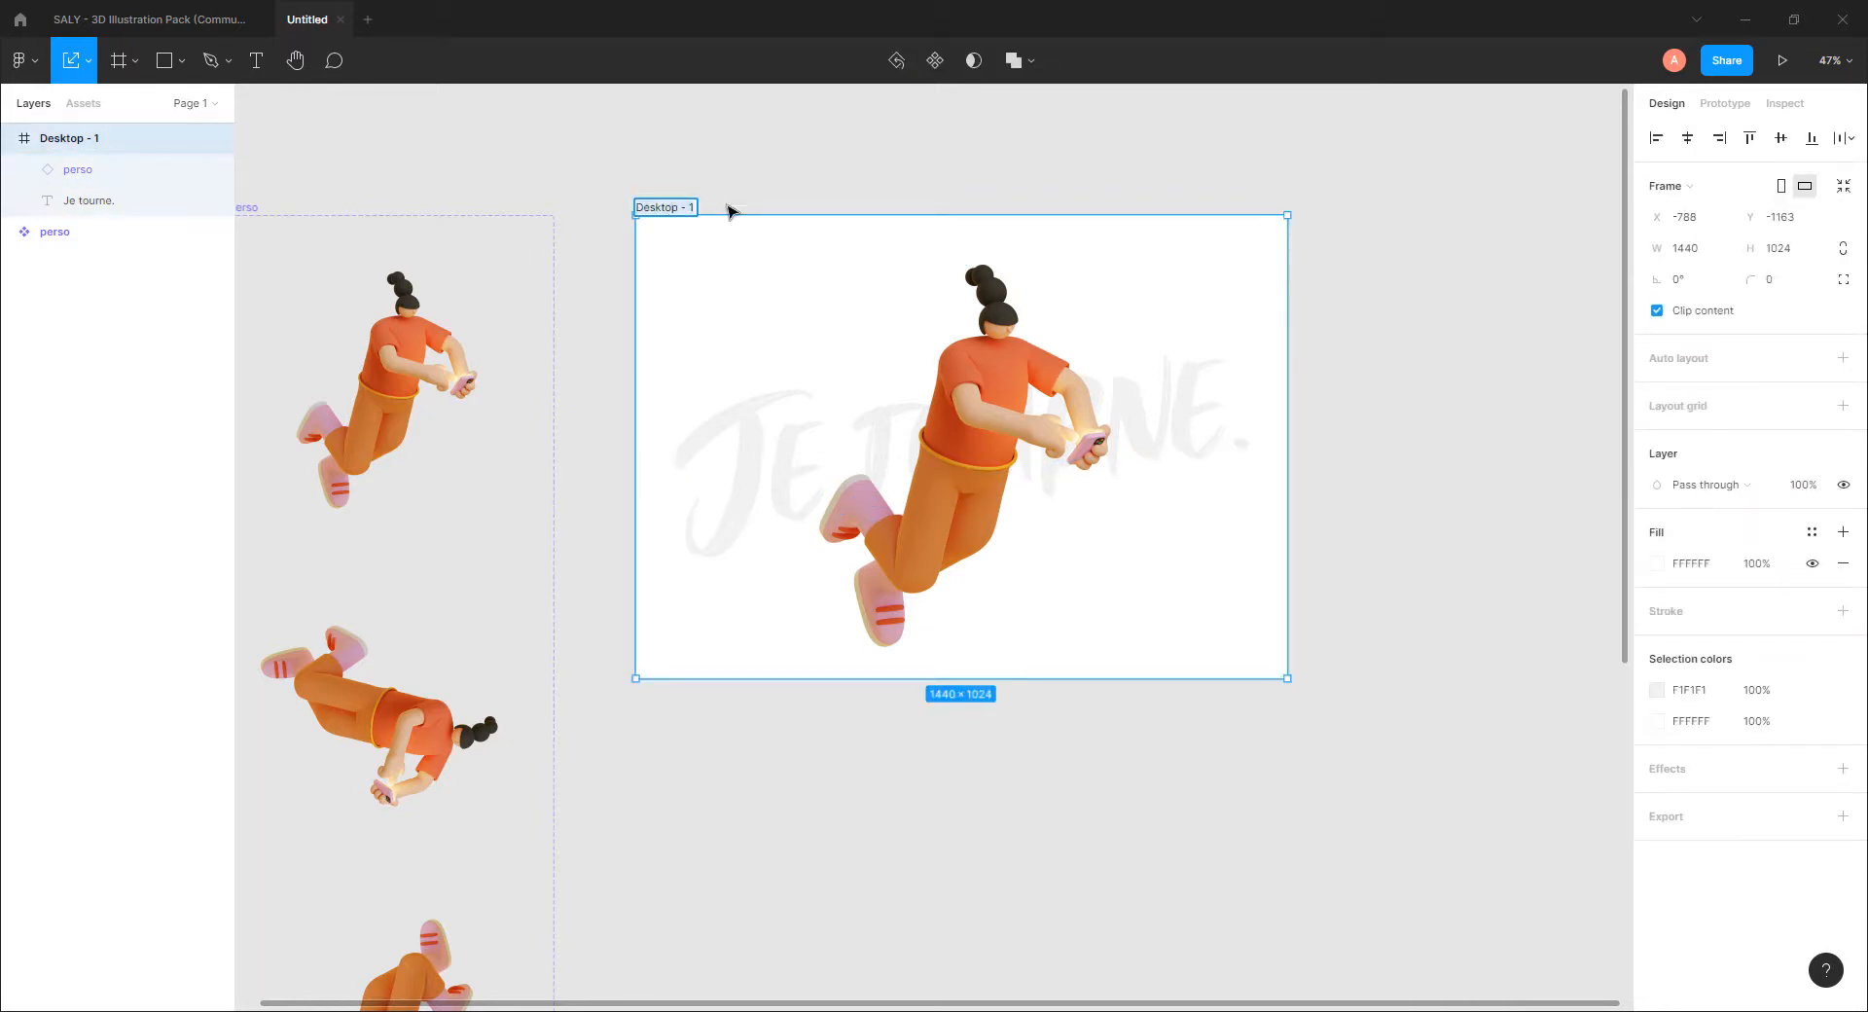
left_click(780, 166)
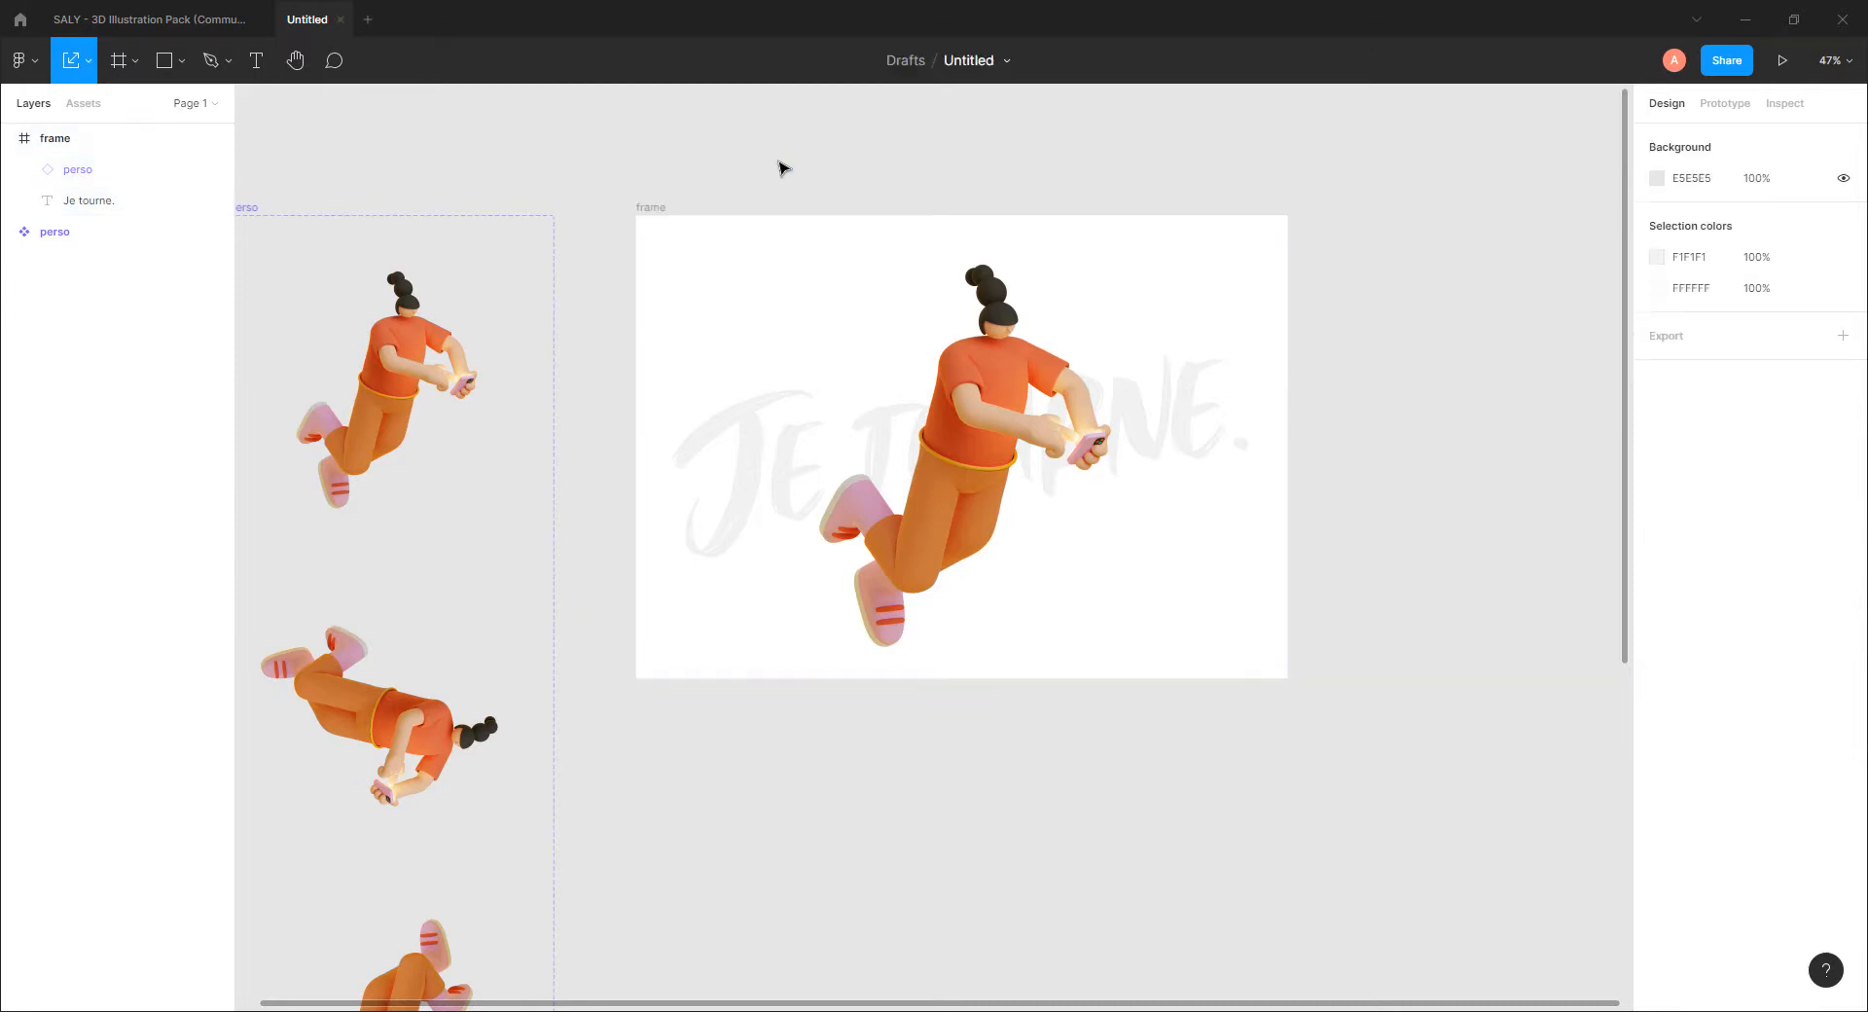
scroll(1019, 474, "down", 3)
left_click_drag(998, 502, 972, 359)
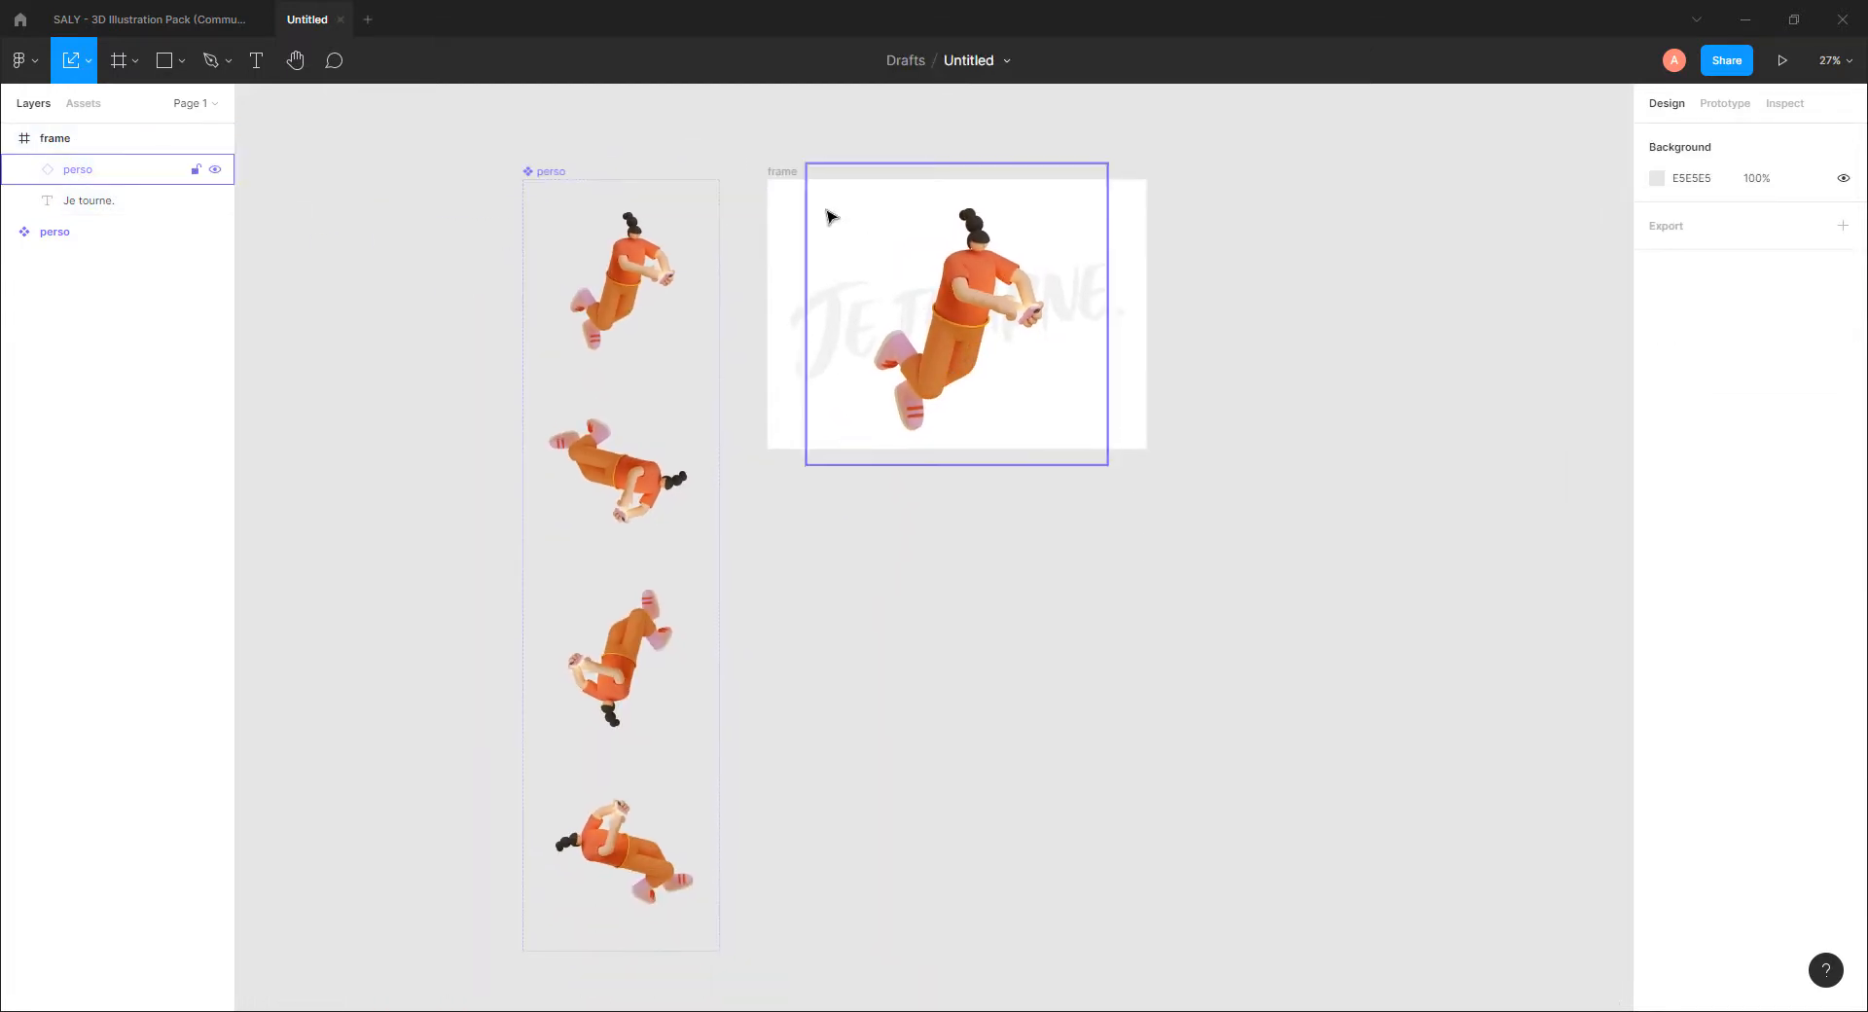
Step: Preview the prototype to check the character's rotation, and close the preview
left_click(778, 173)
left_click(1568, 158)
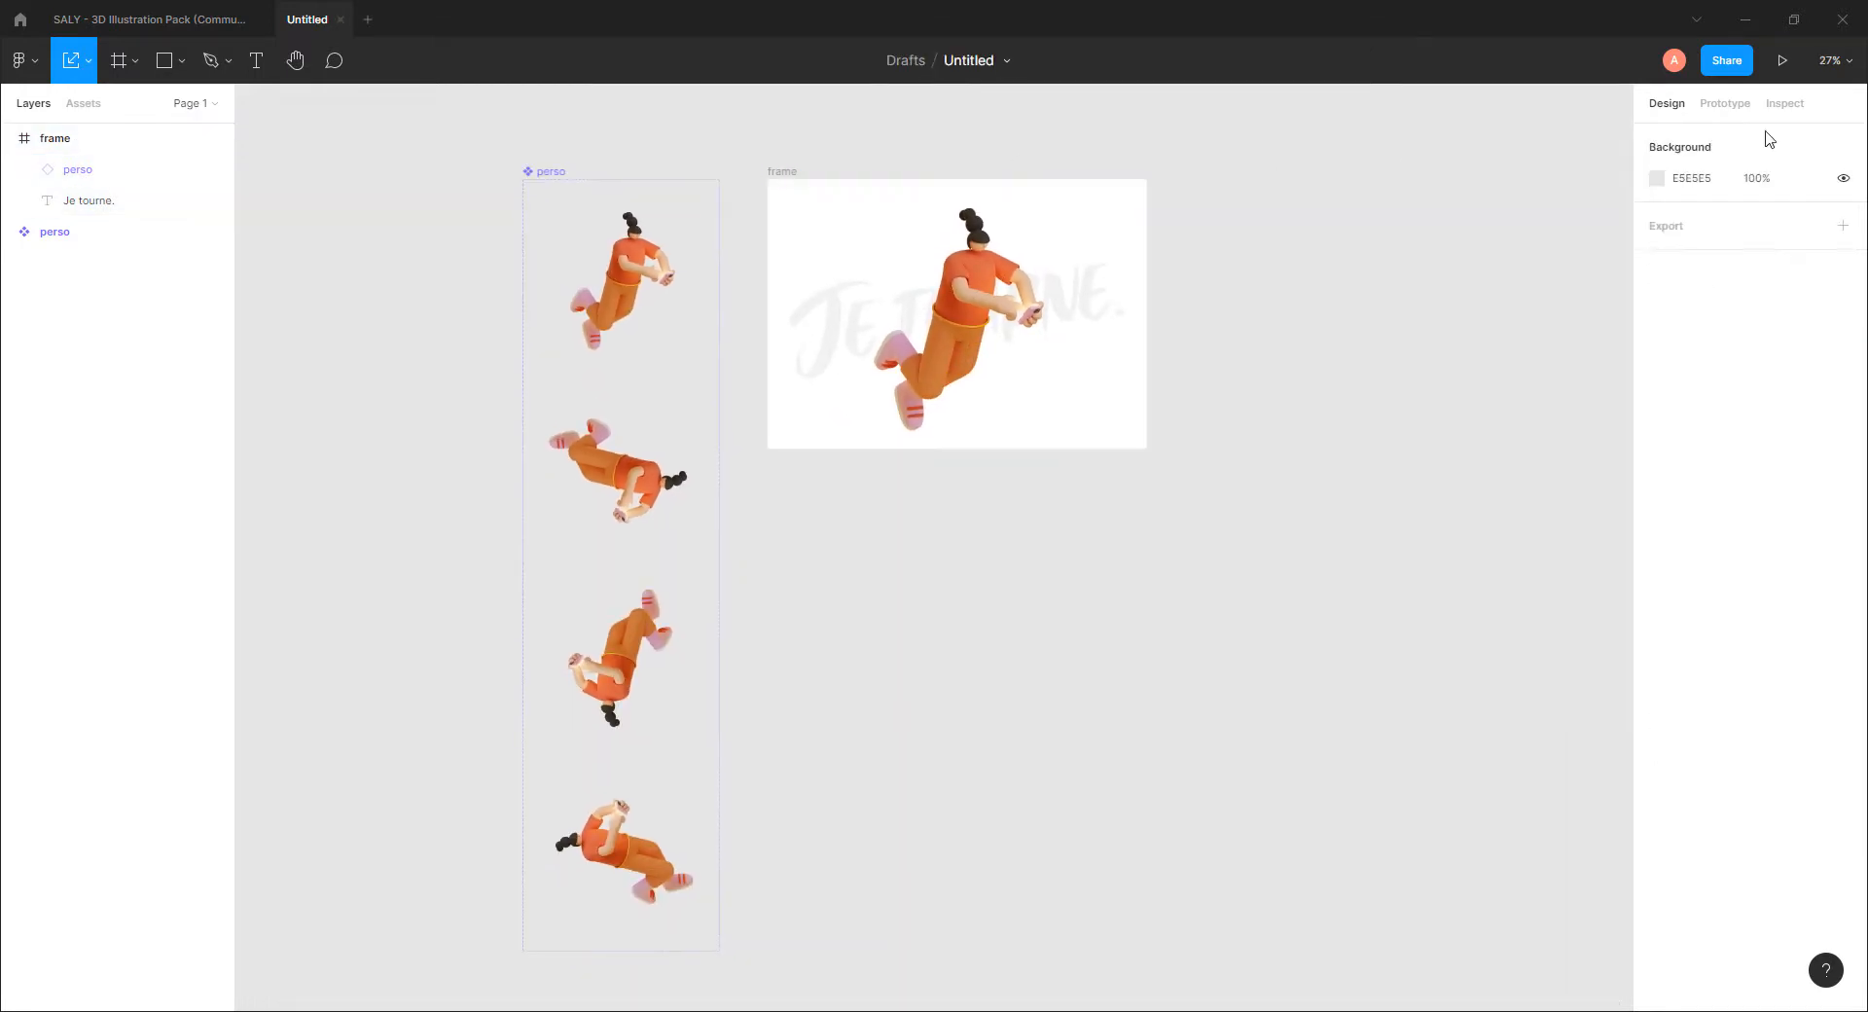
left_click(1782, 61)
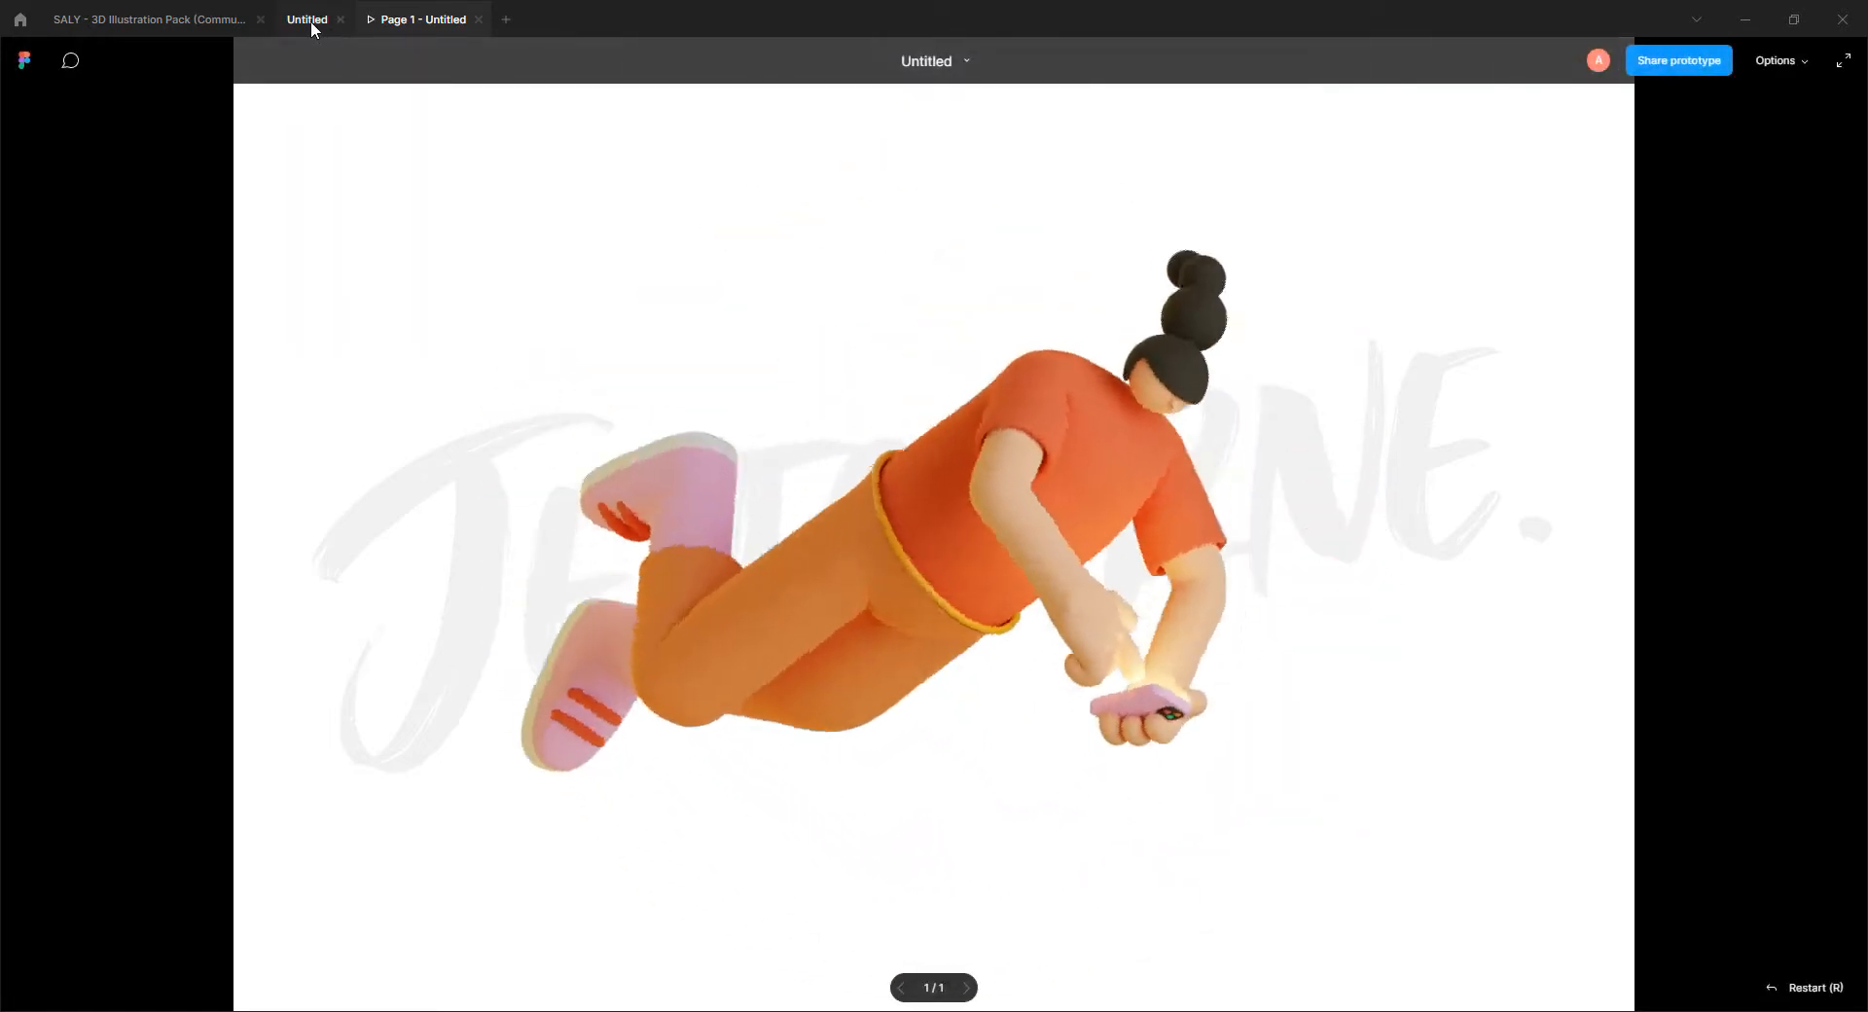
left_click(479, 21)
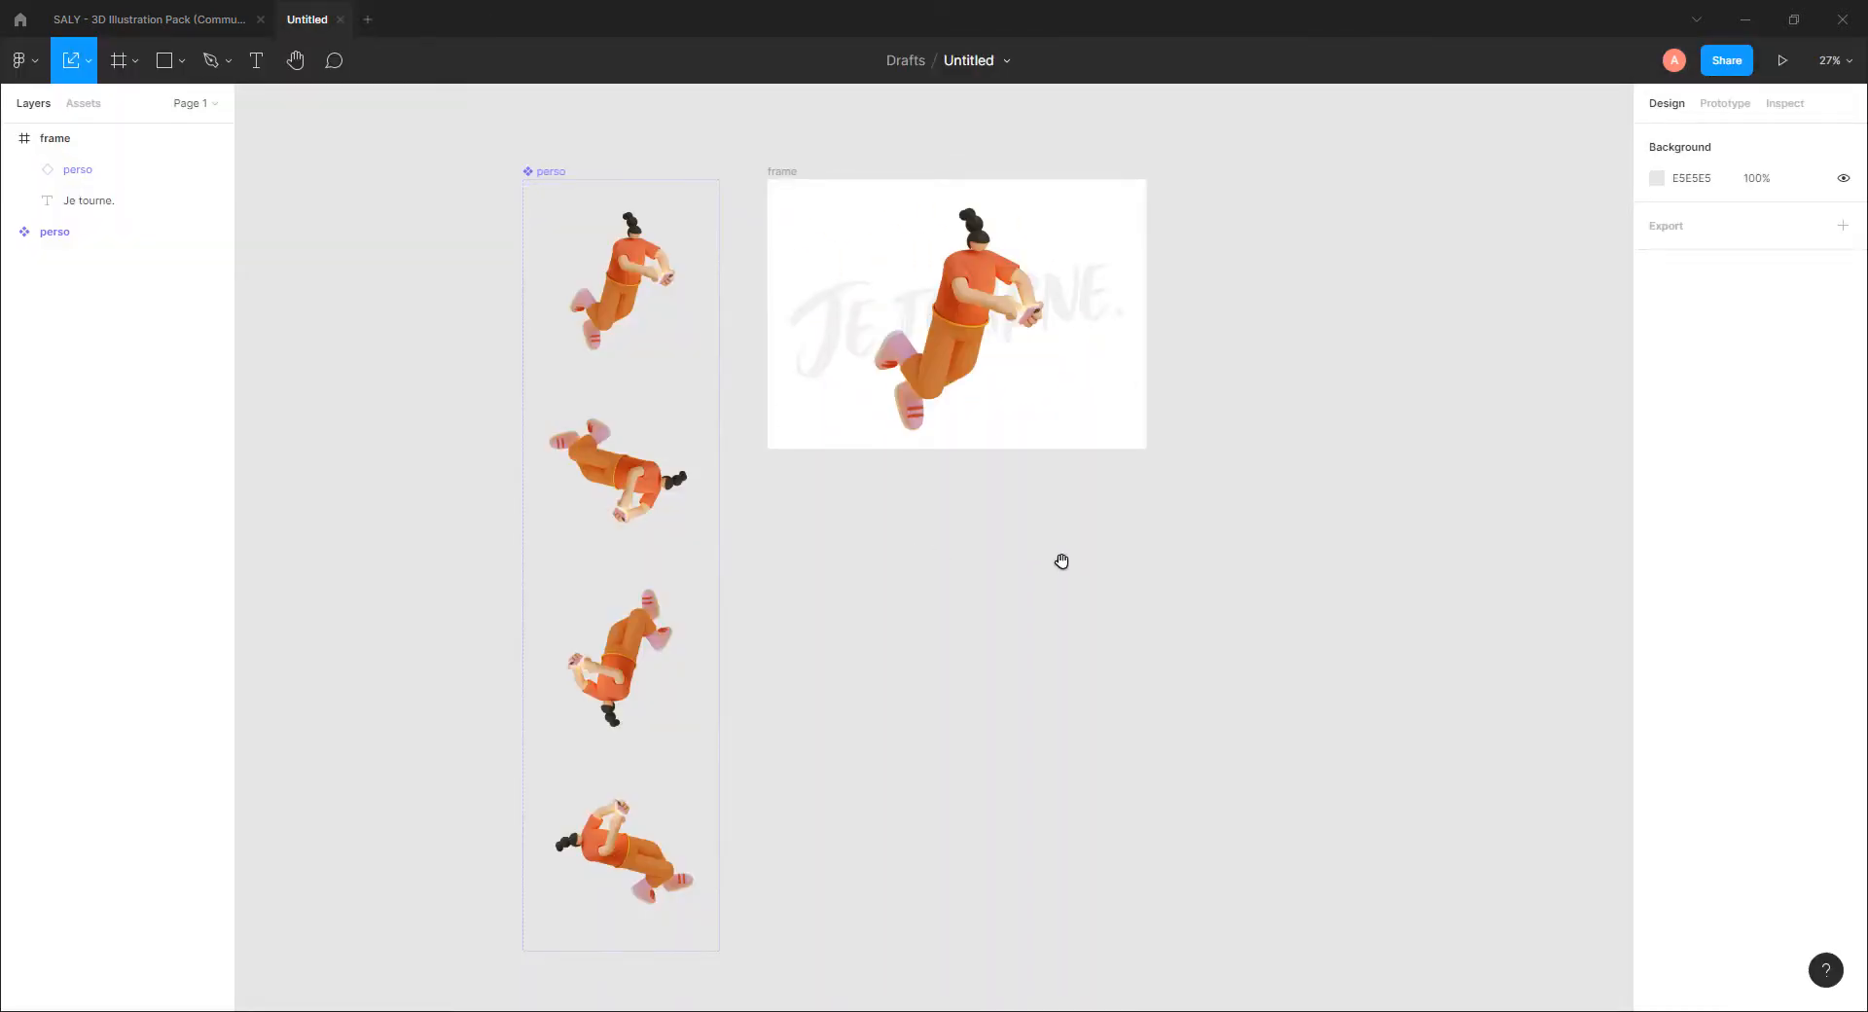
Step: Duplicate the frame and place the copy directly below the original, aligned with its left edge
left_click_drag(1061, 561, 889, 524)
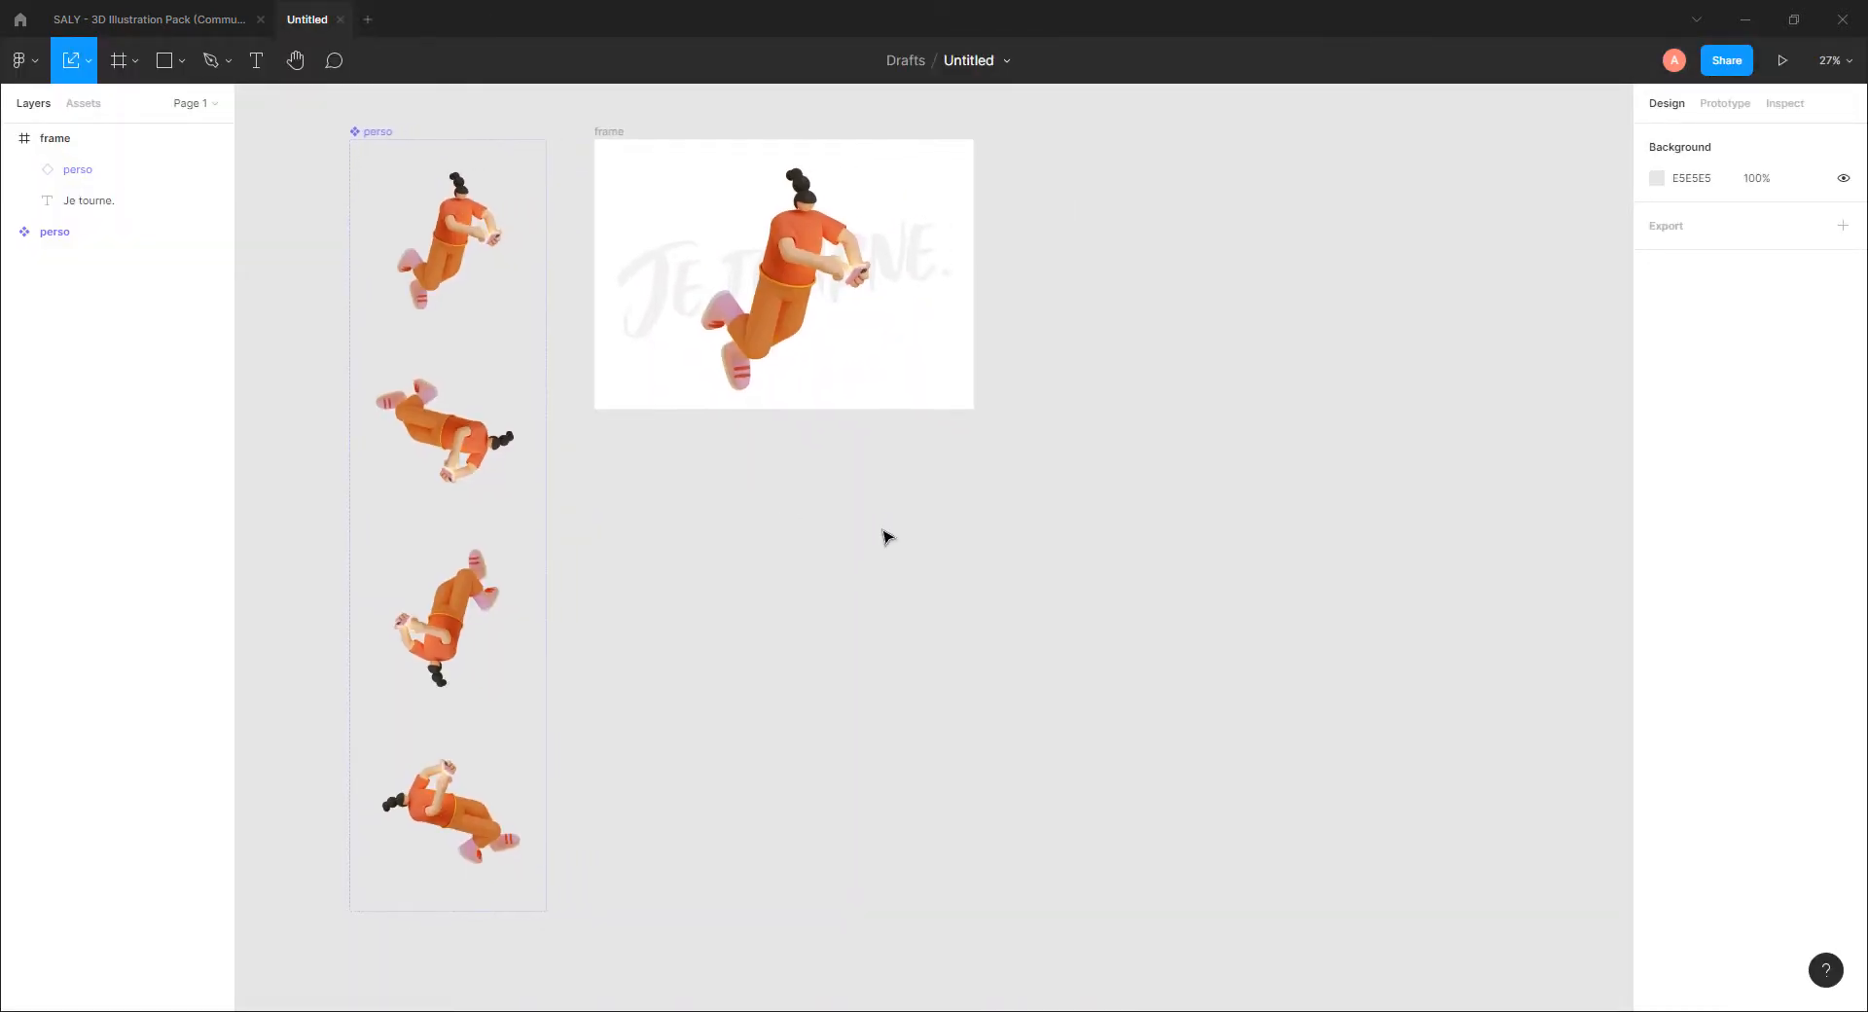
left_click_drag(882, 530, 1047, 624)
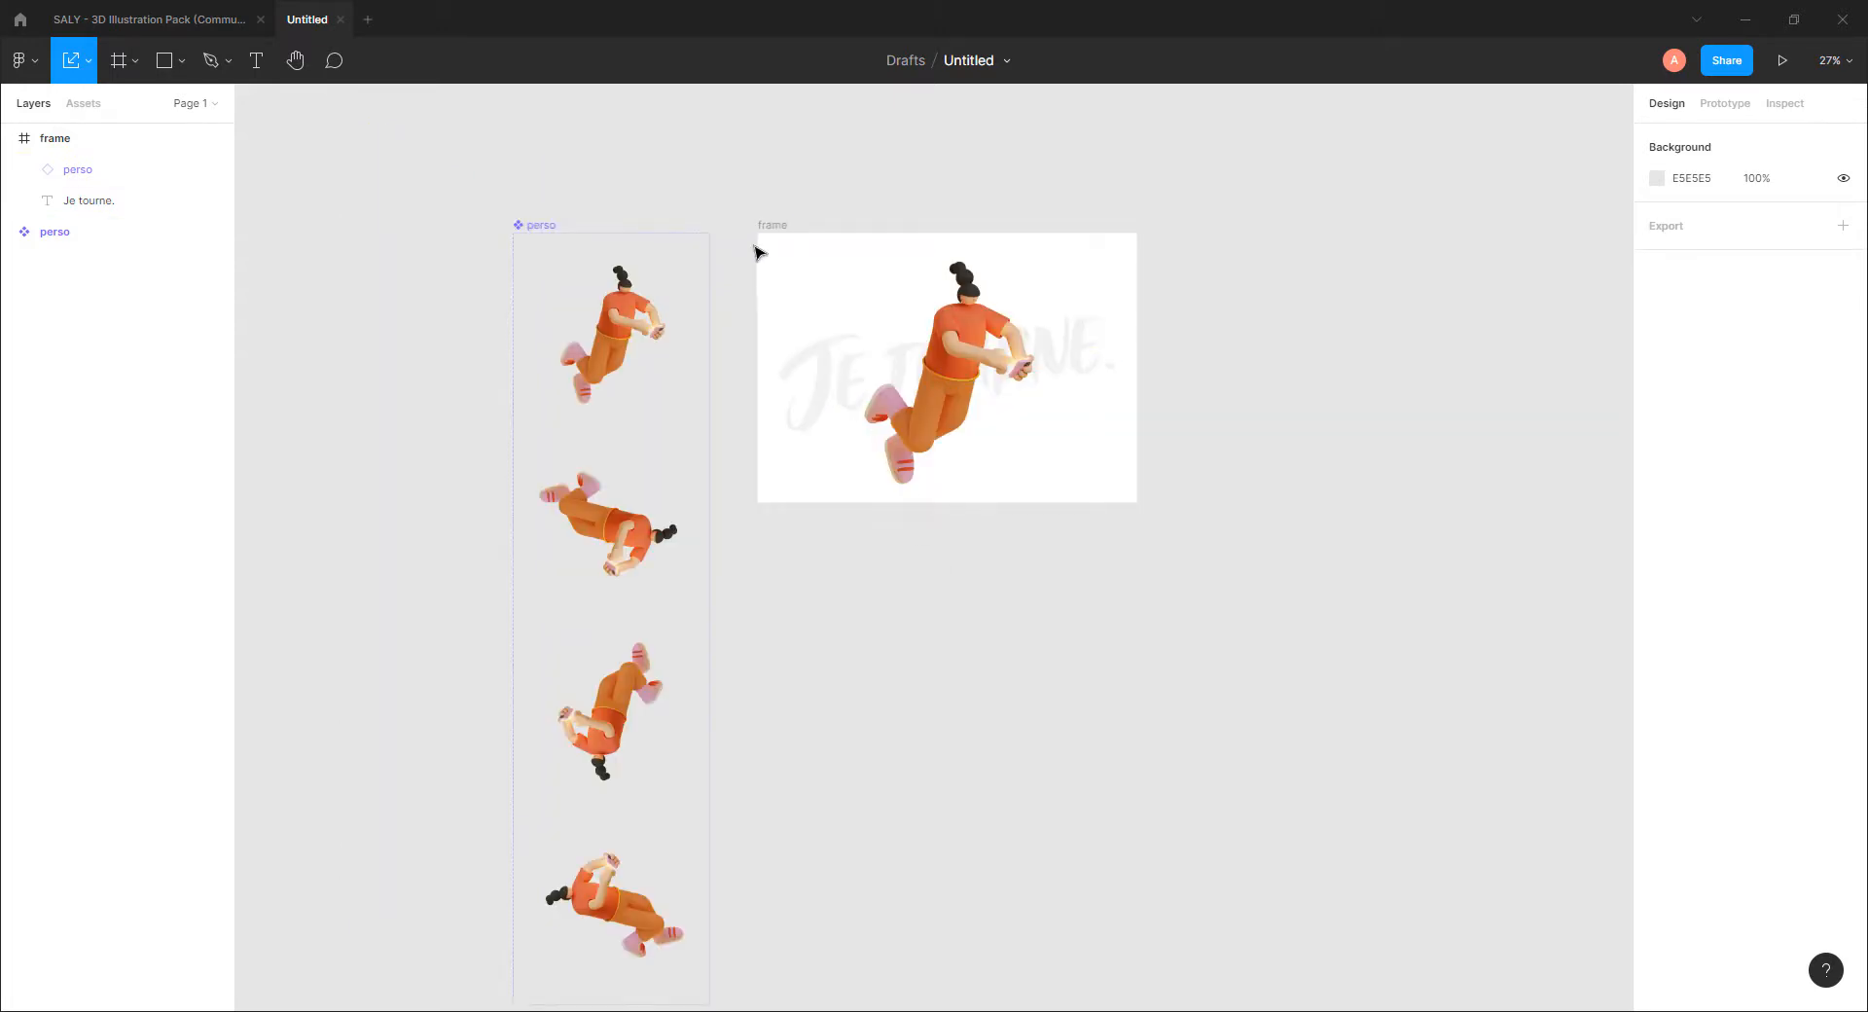
left_click_drag(779, 229, 786, 540)
left_click(1244, 547)
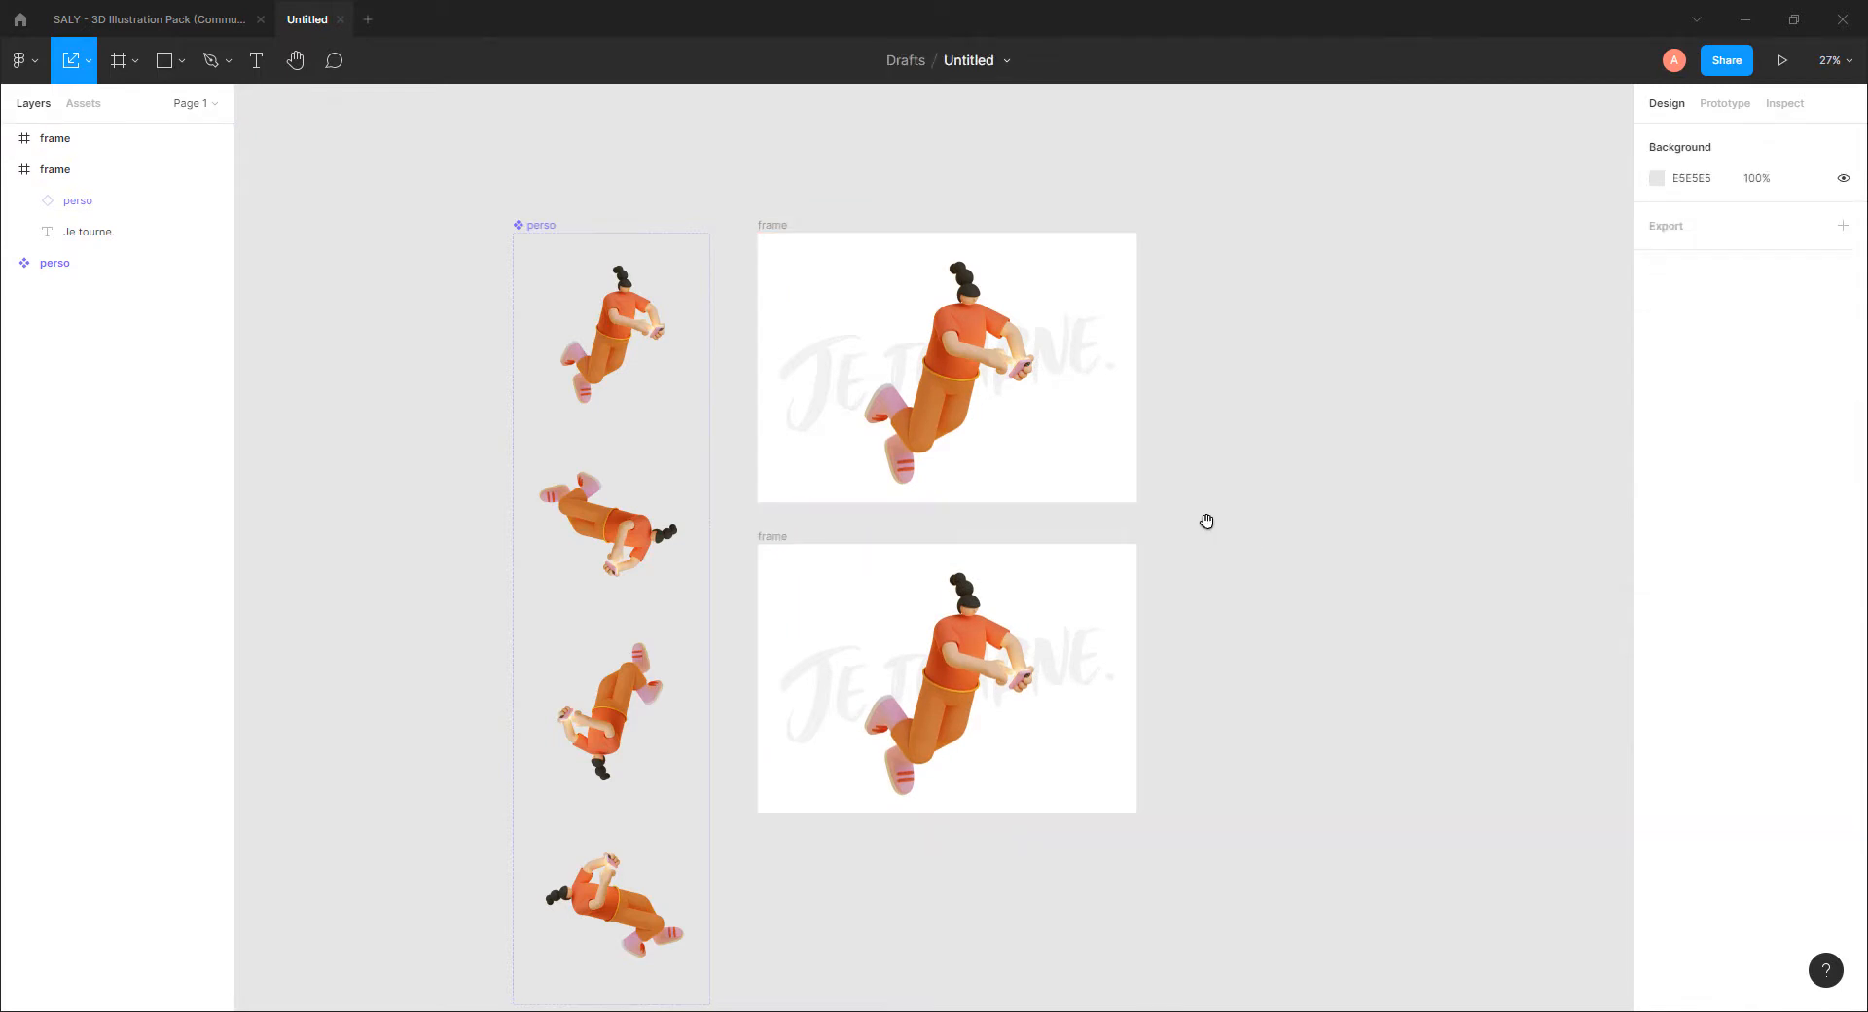
Step: Shrink the perso instance in the lower frame to about 462 × 462 and move it into the frame's lower-left corner
left_click_drag(1207, 522, 1102, 480)
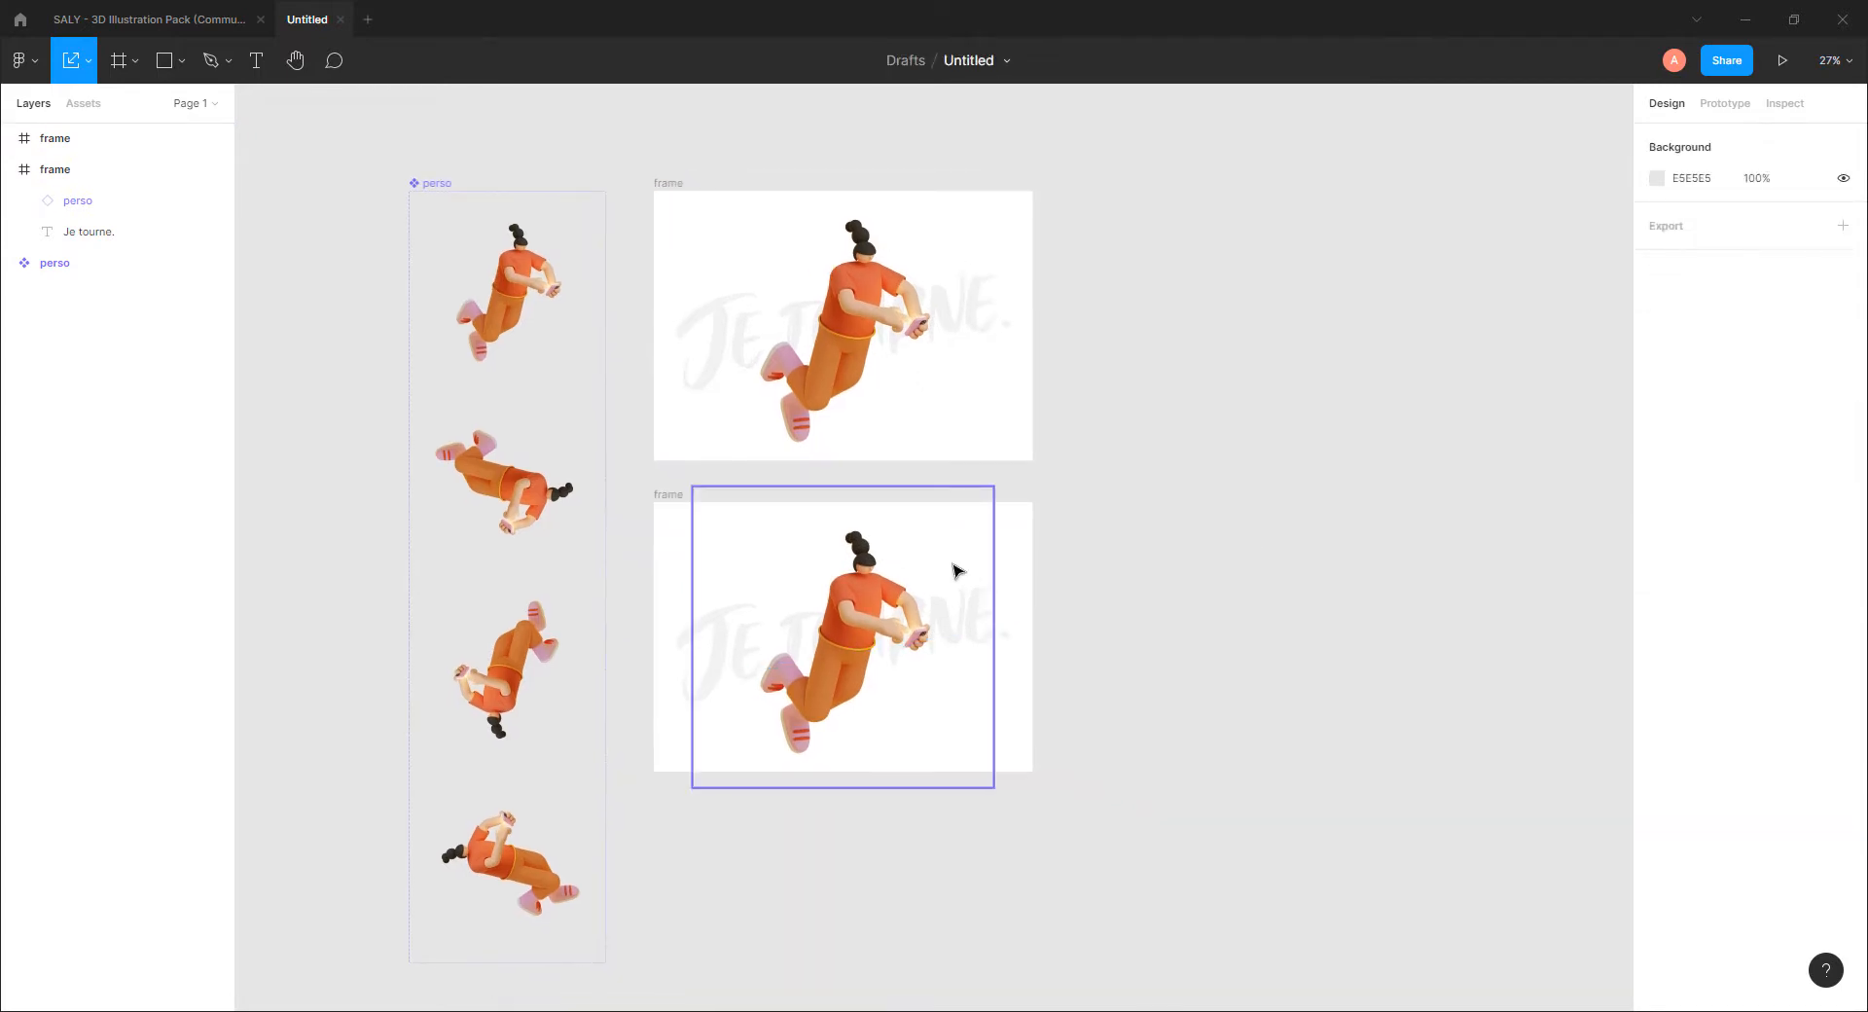
scroll(829, 624, "up", 5)
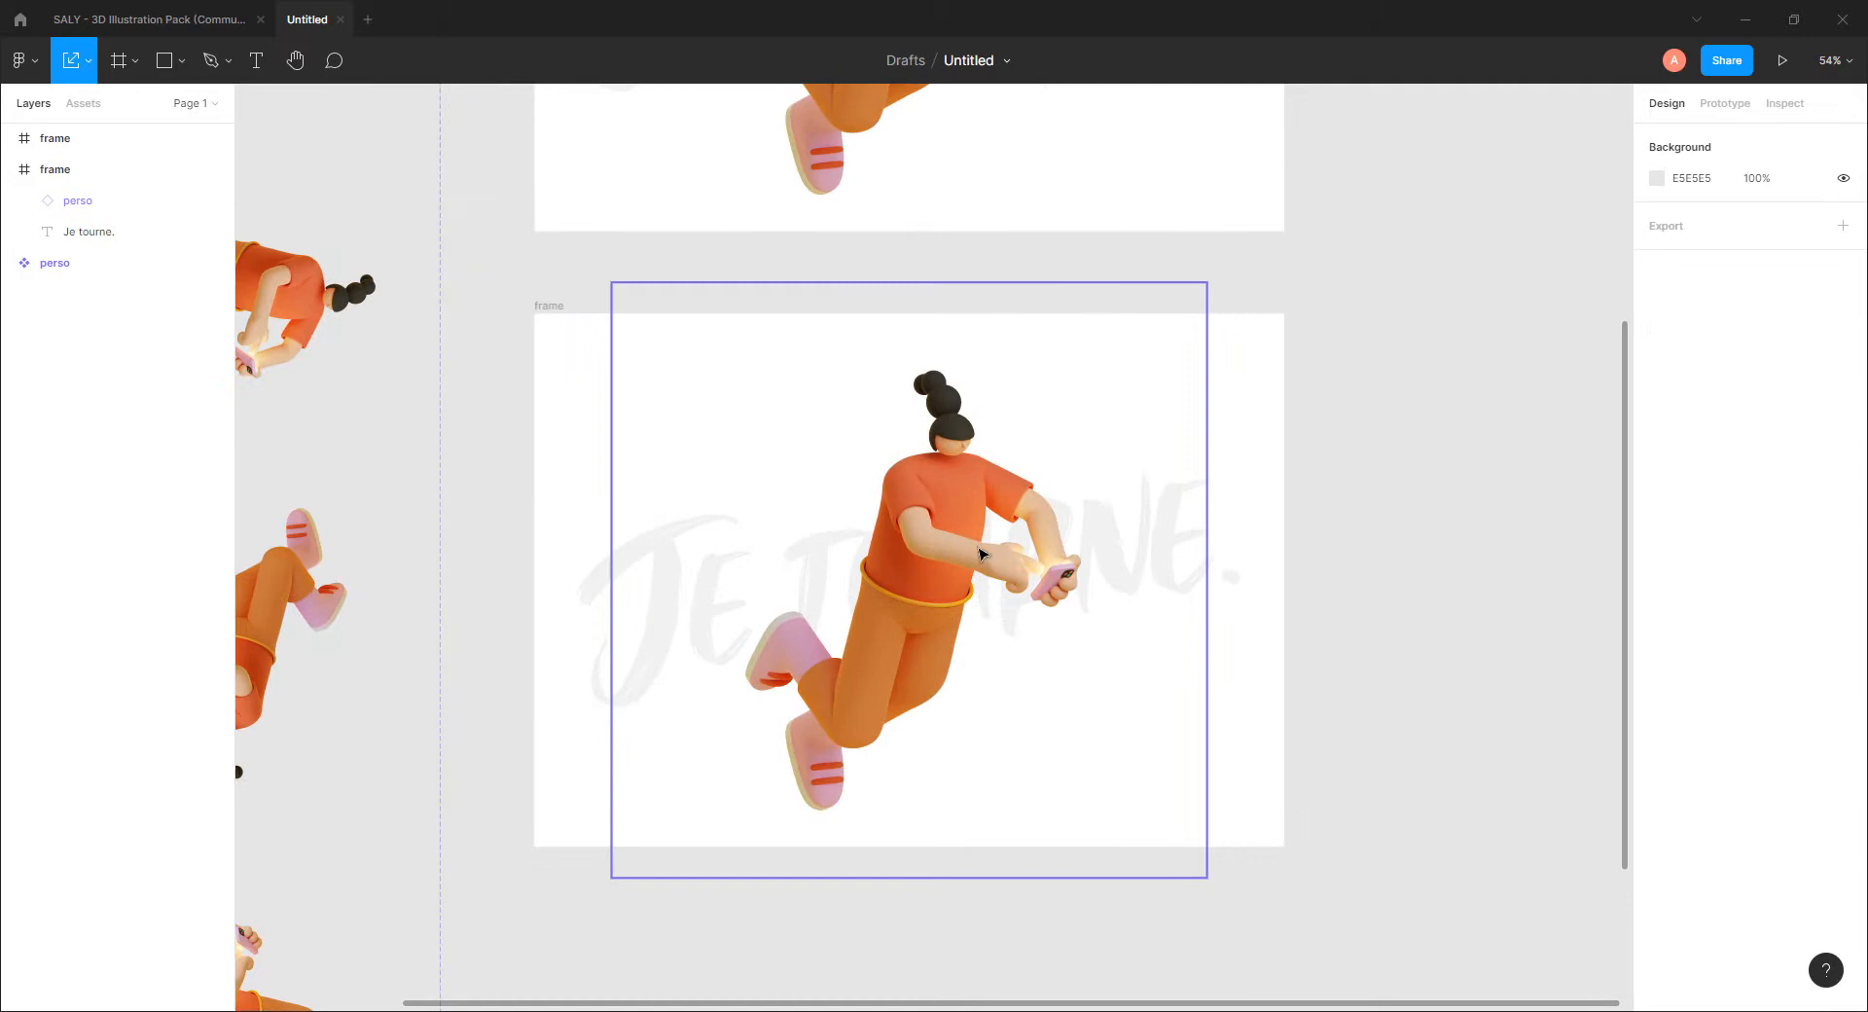
left_click(978, 514)
left_click_drag(1203, 285, 1030, 460)
left_click_drag(929, 580, 637, 750)
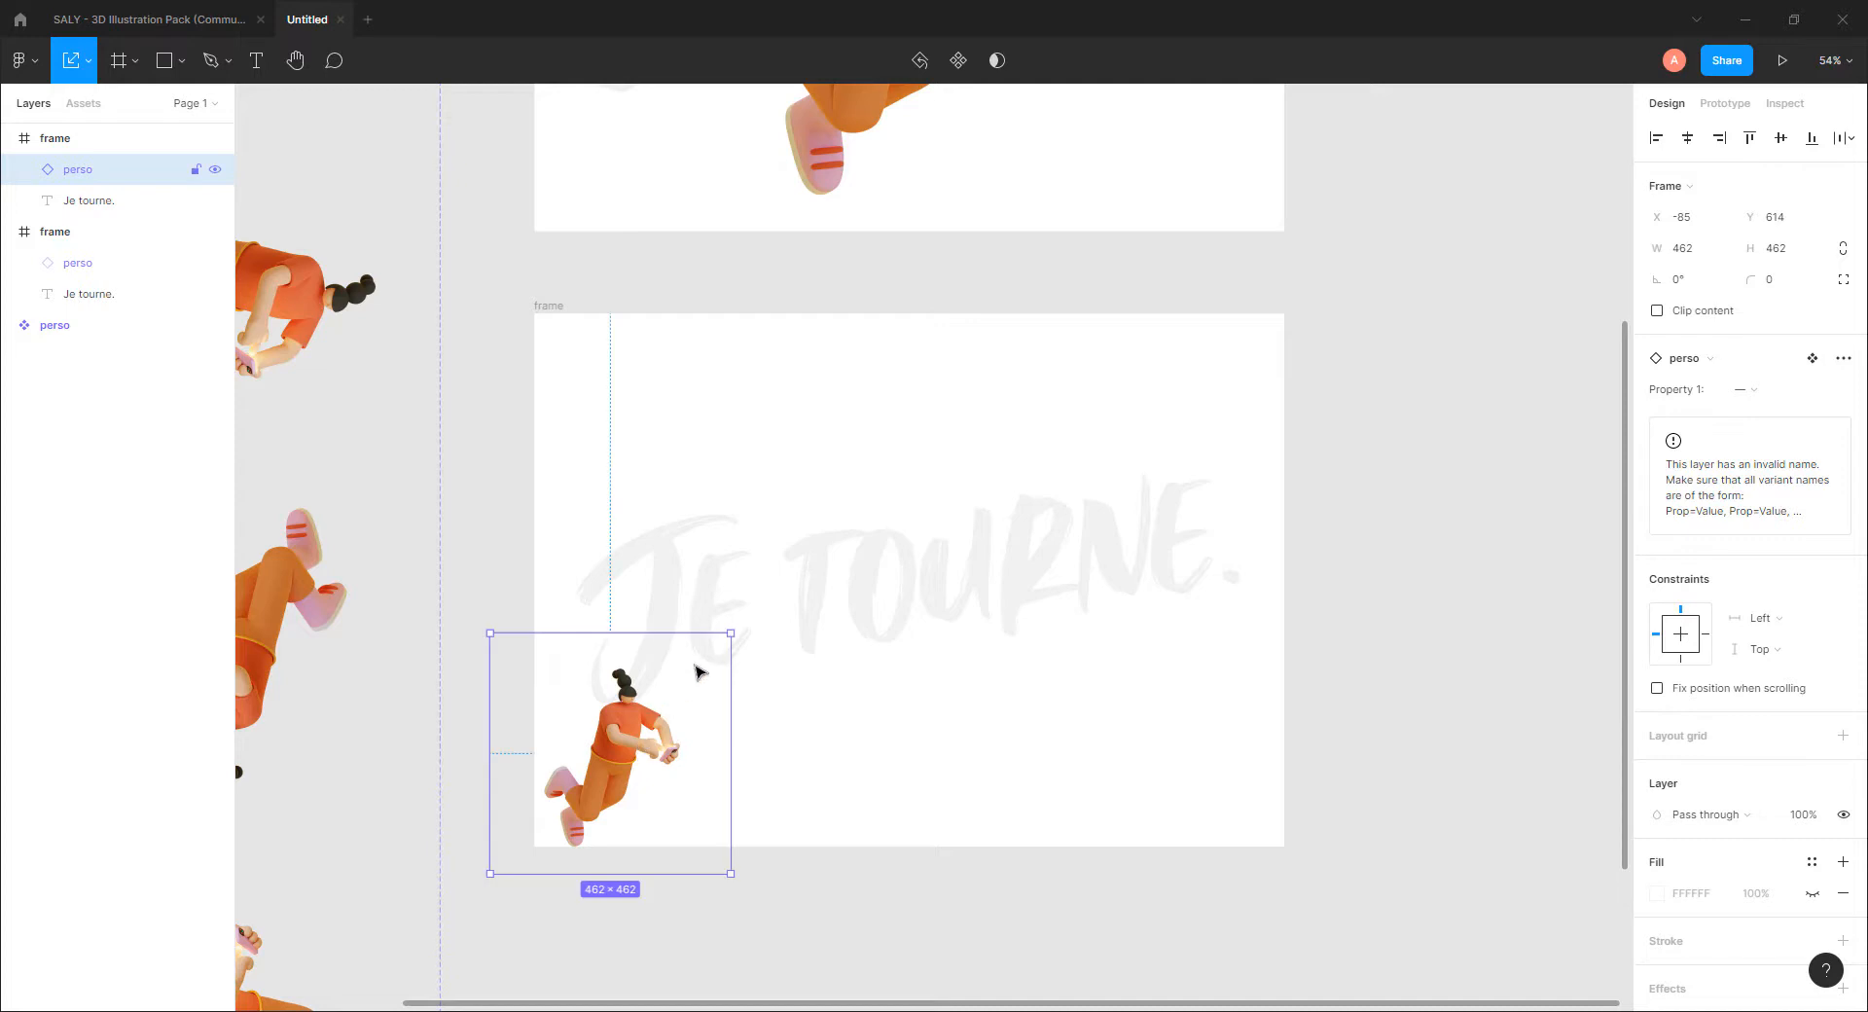
Step: Reduce that perso instance to about 393 × 393 and position it at X -57, Y 675 with the foot resting on the frame's bottom edge
left_click_drag(726, 636, 694, 685)
left_click_drag(621, 745, 635, 747)
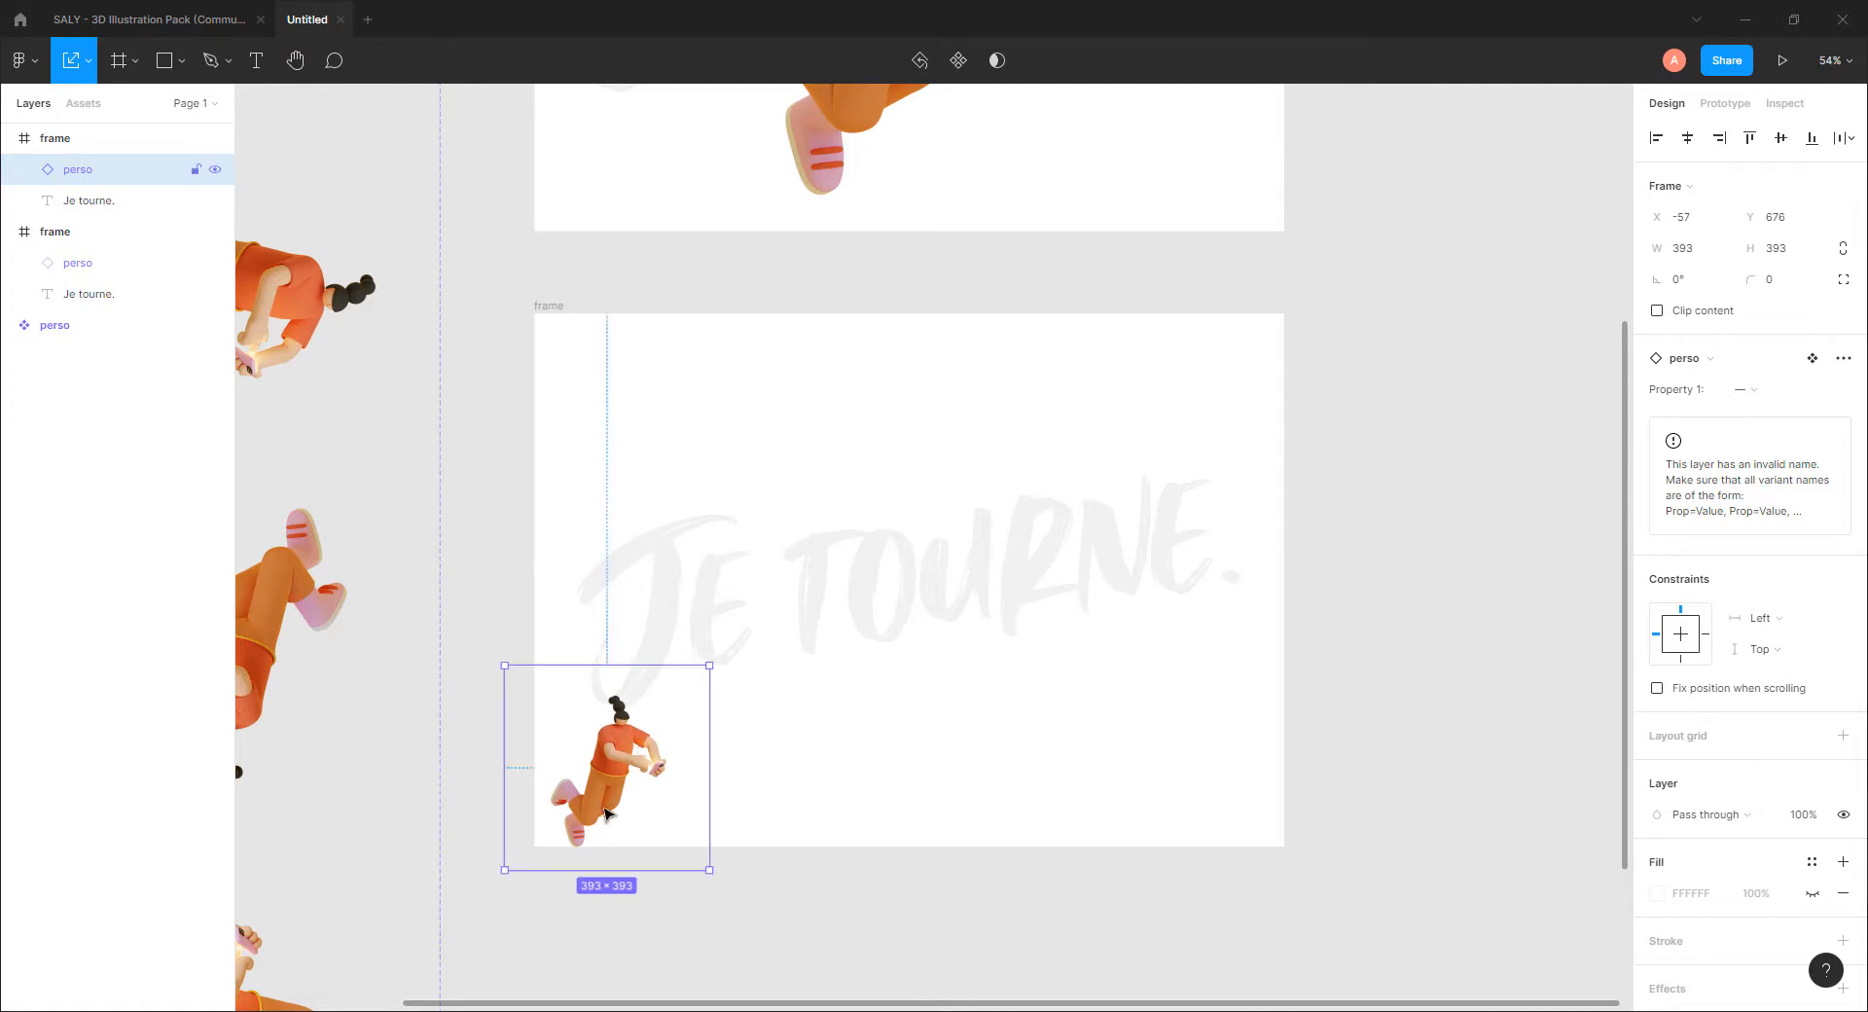
left_click_drag(606, 816, 732, 648)
scroll(716, 667, "up", 8)
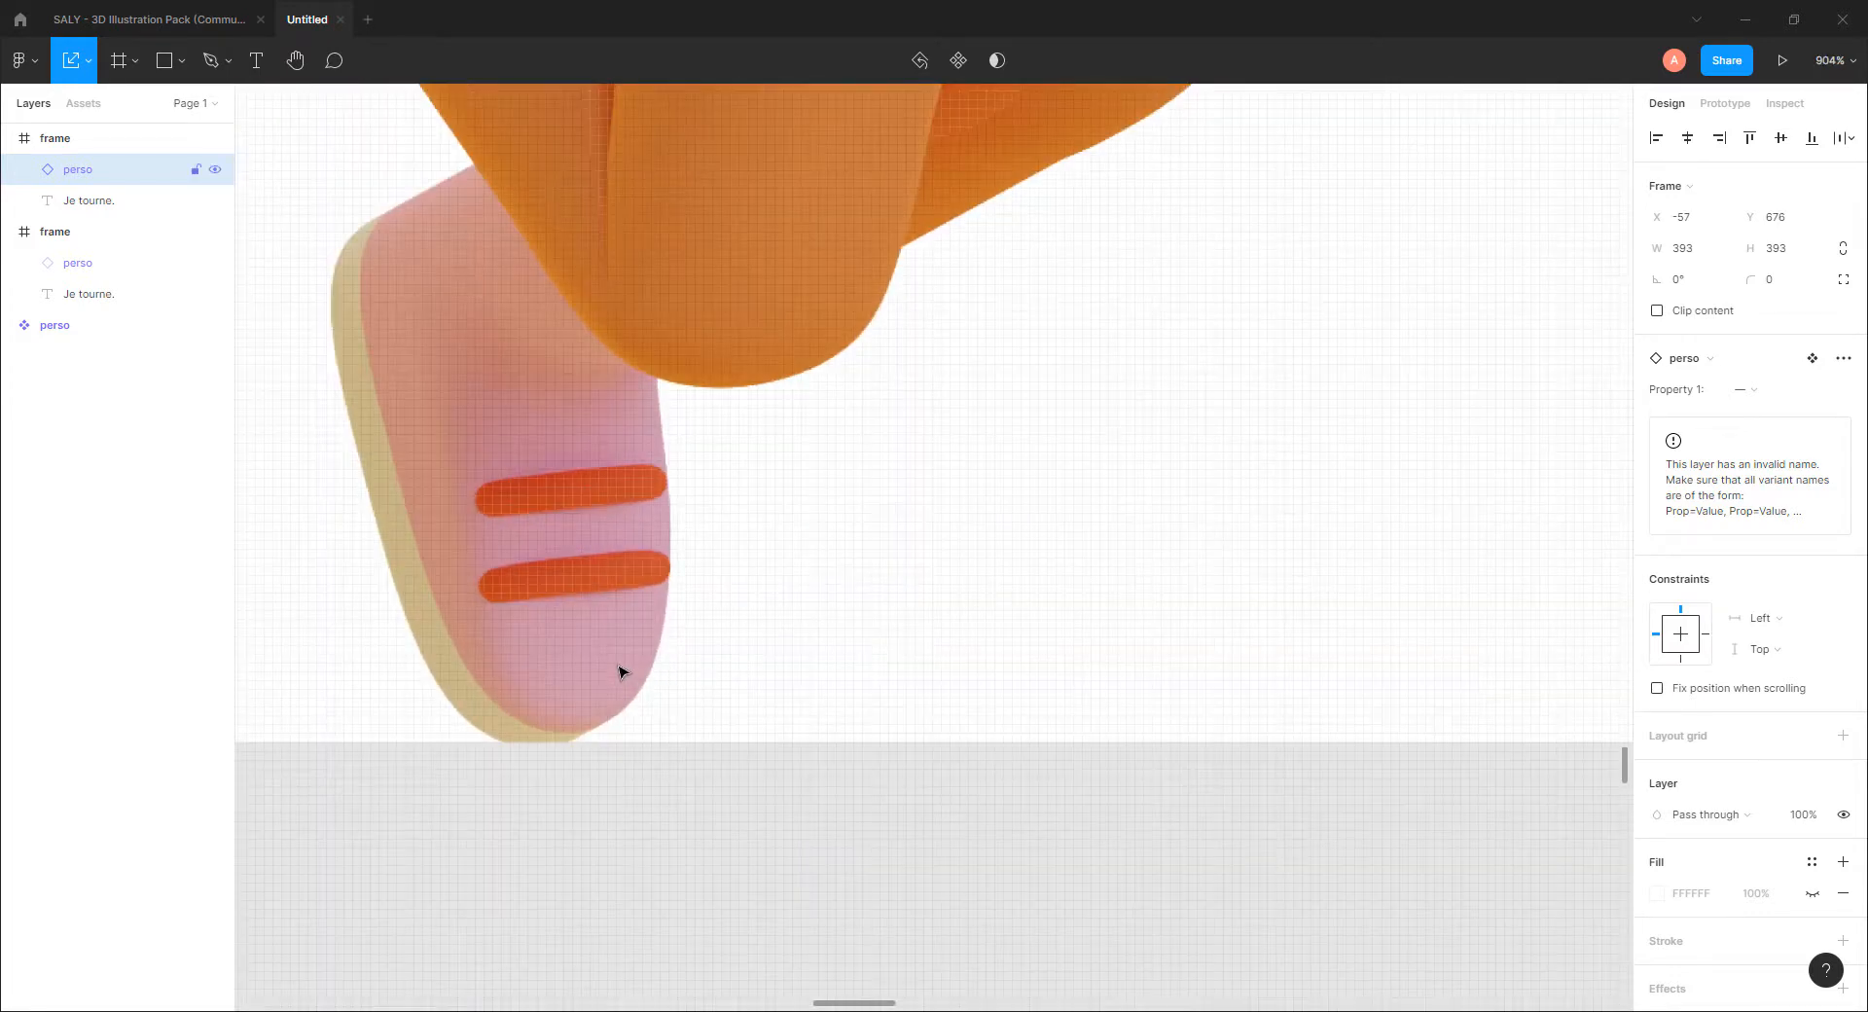
key("Up")
scroll(796, 561, "down", 12)
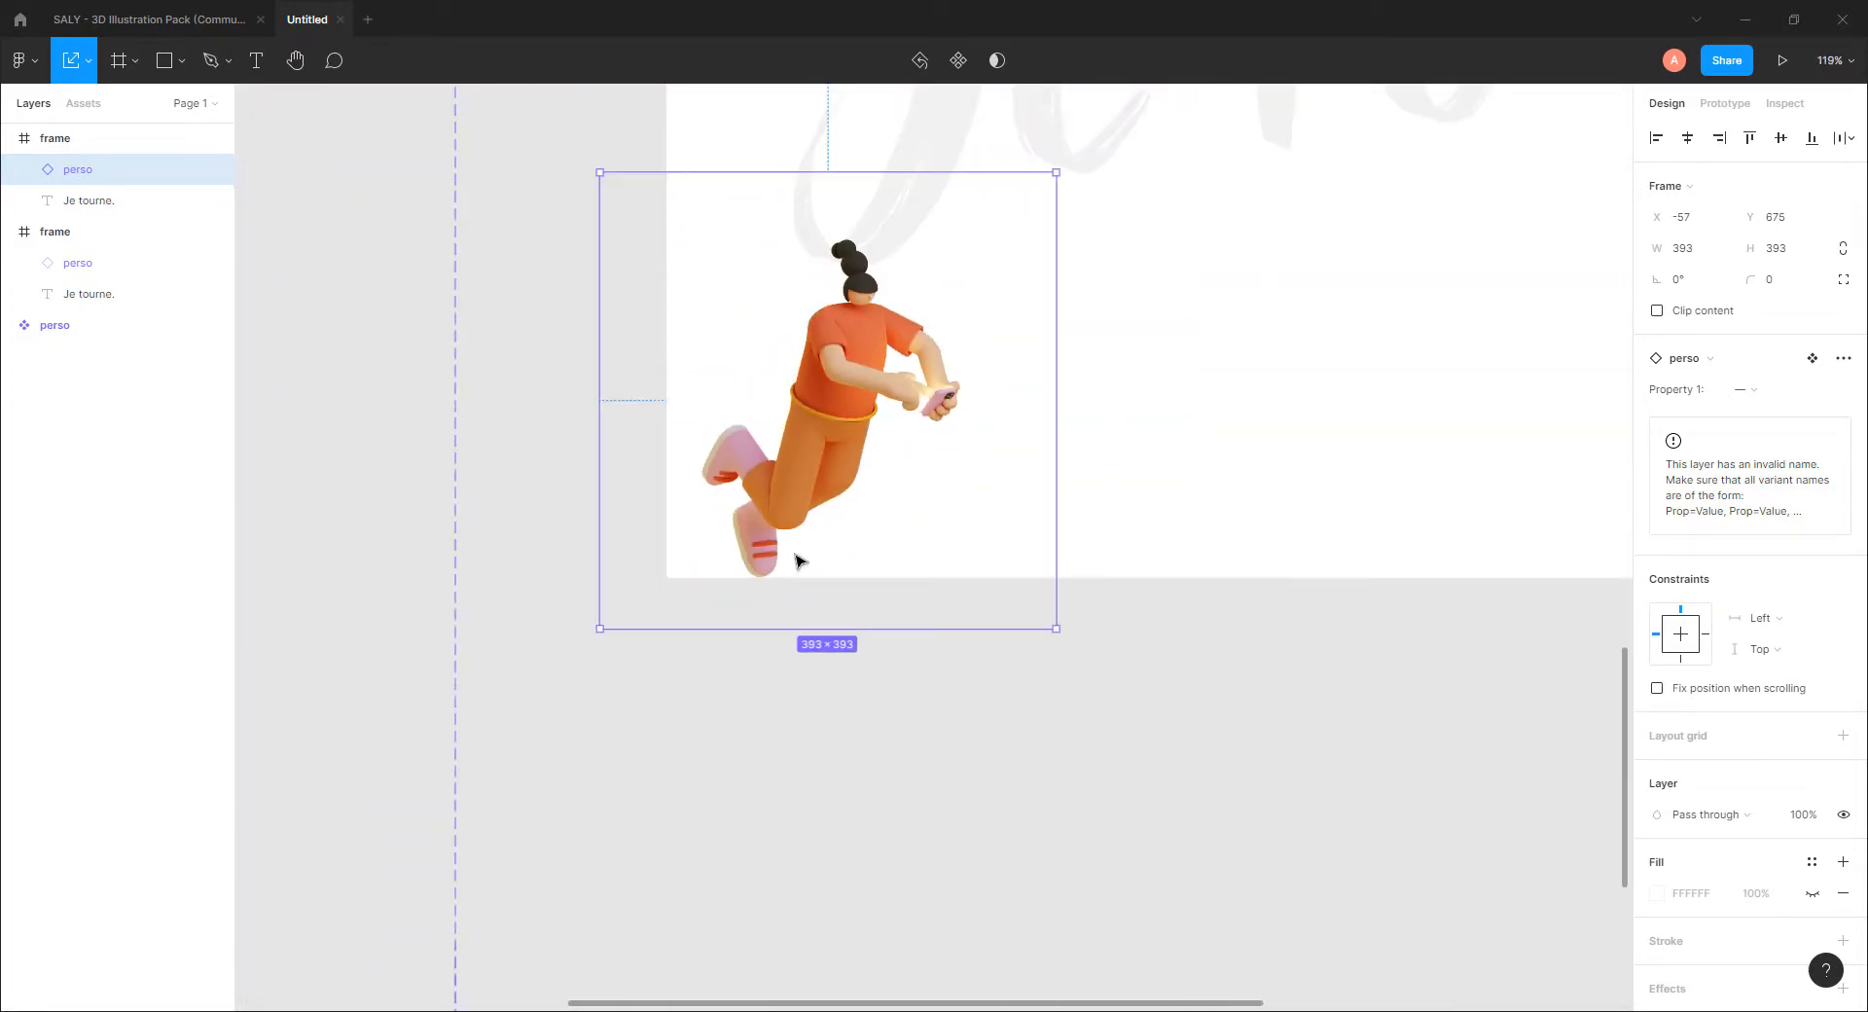
Step: Duplicate the lower frame and place the copy to its right, aligned with its upper edge
left_click_drag(1039, 552, 876, 617)
left_click(831, 659)
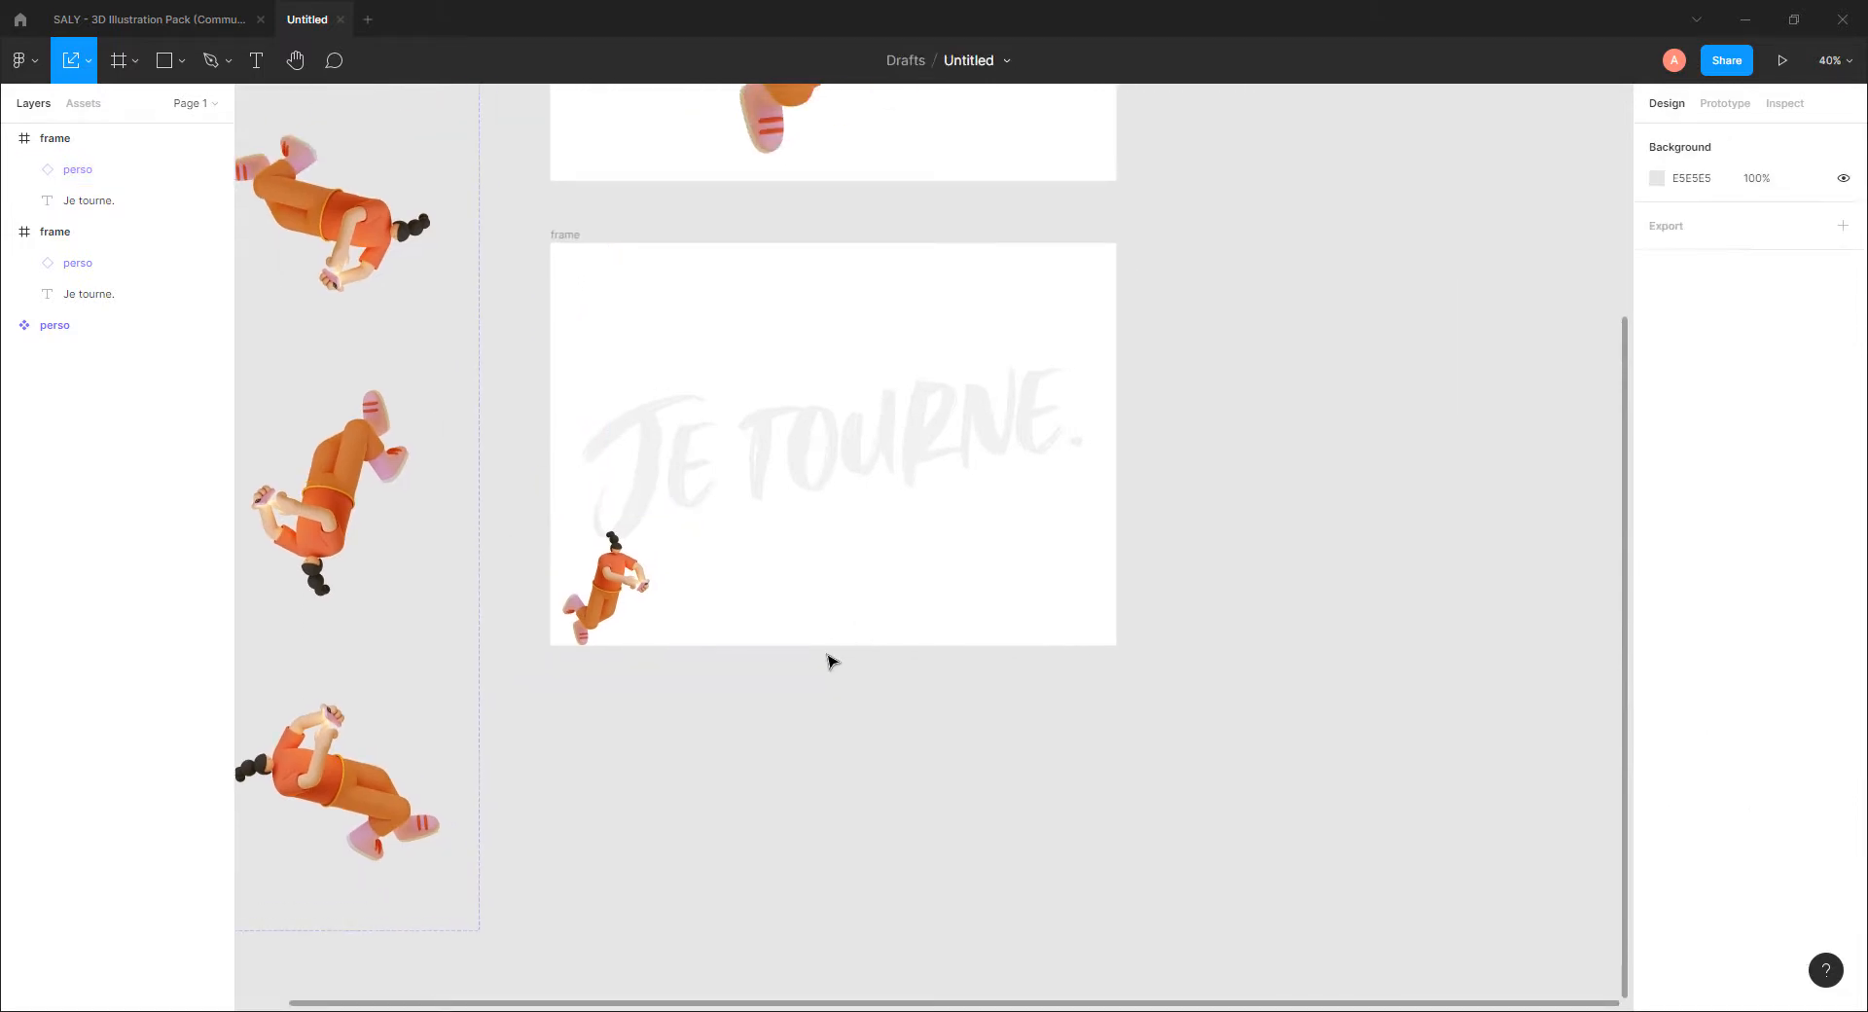
left_click_drag(580, 240, 1168, 244)
Step: Darken the "Je tourne." text's fill to B7B7B7 in the duplicated frame
scroll(983, 492, "right", 4)
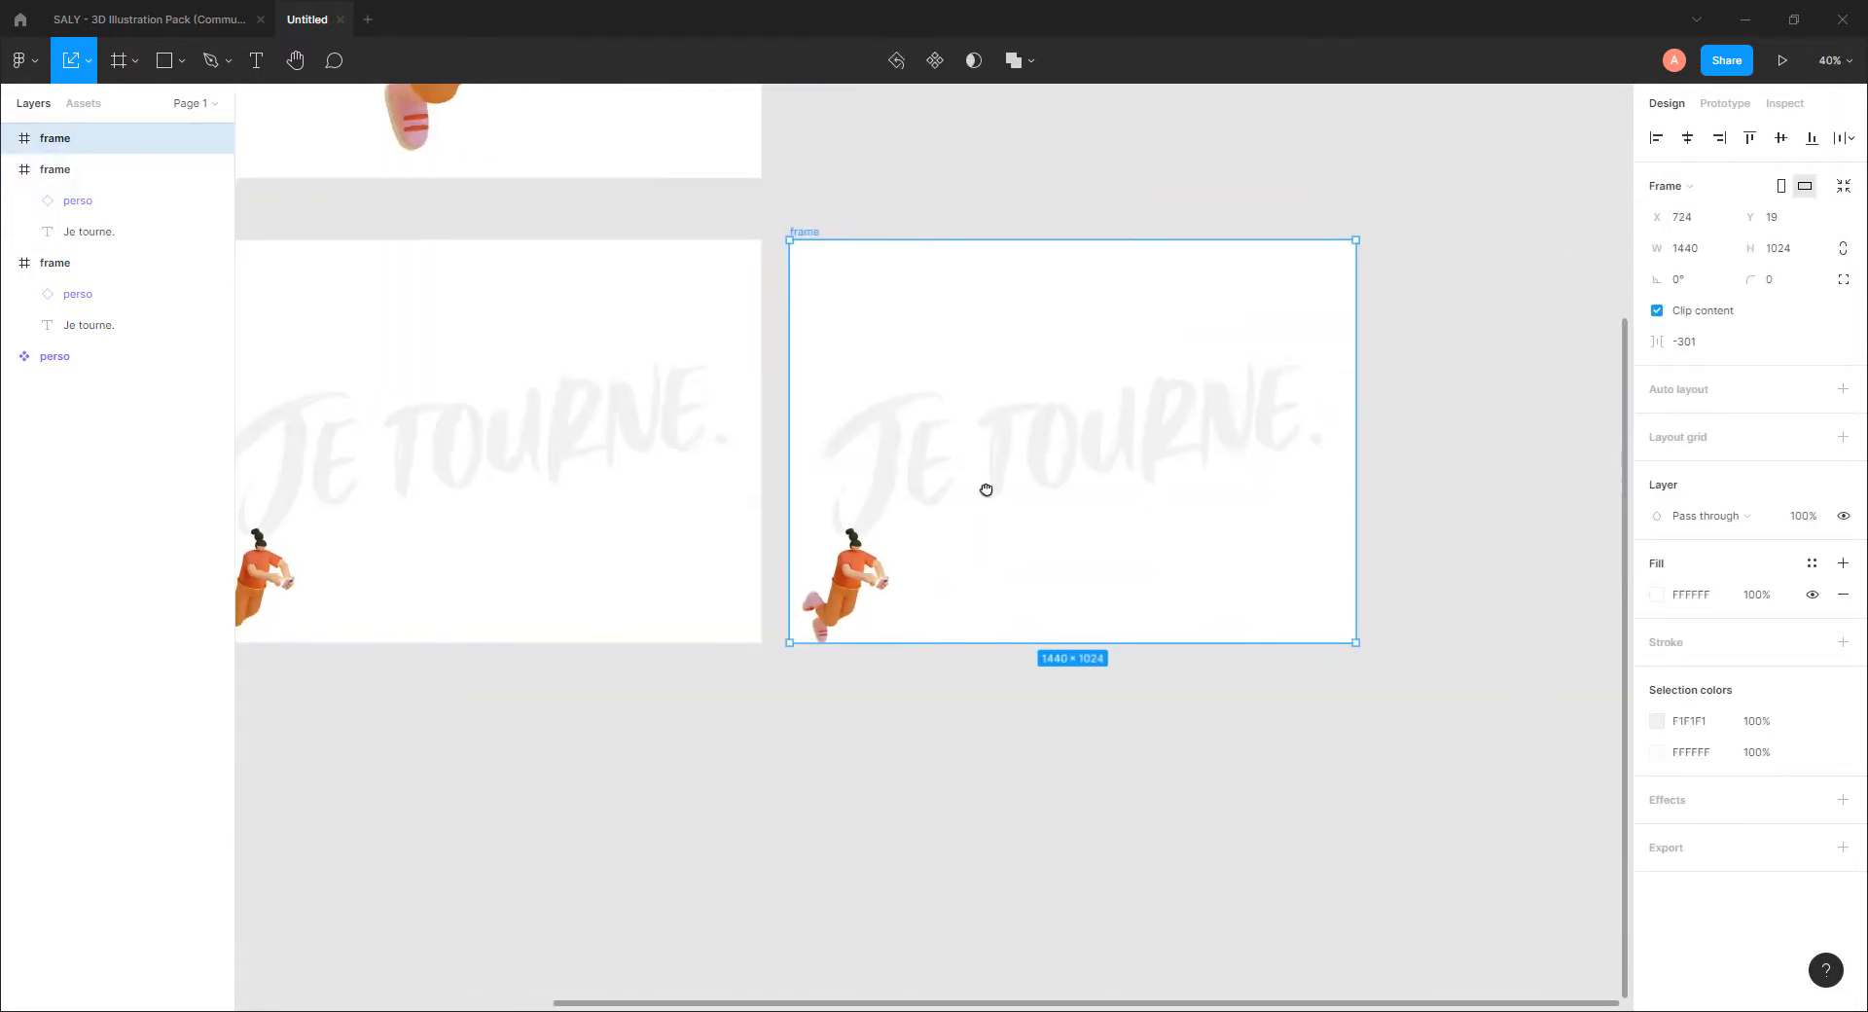
left_click(1097, 439)
left_click(1659, 773)
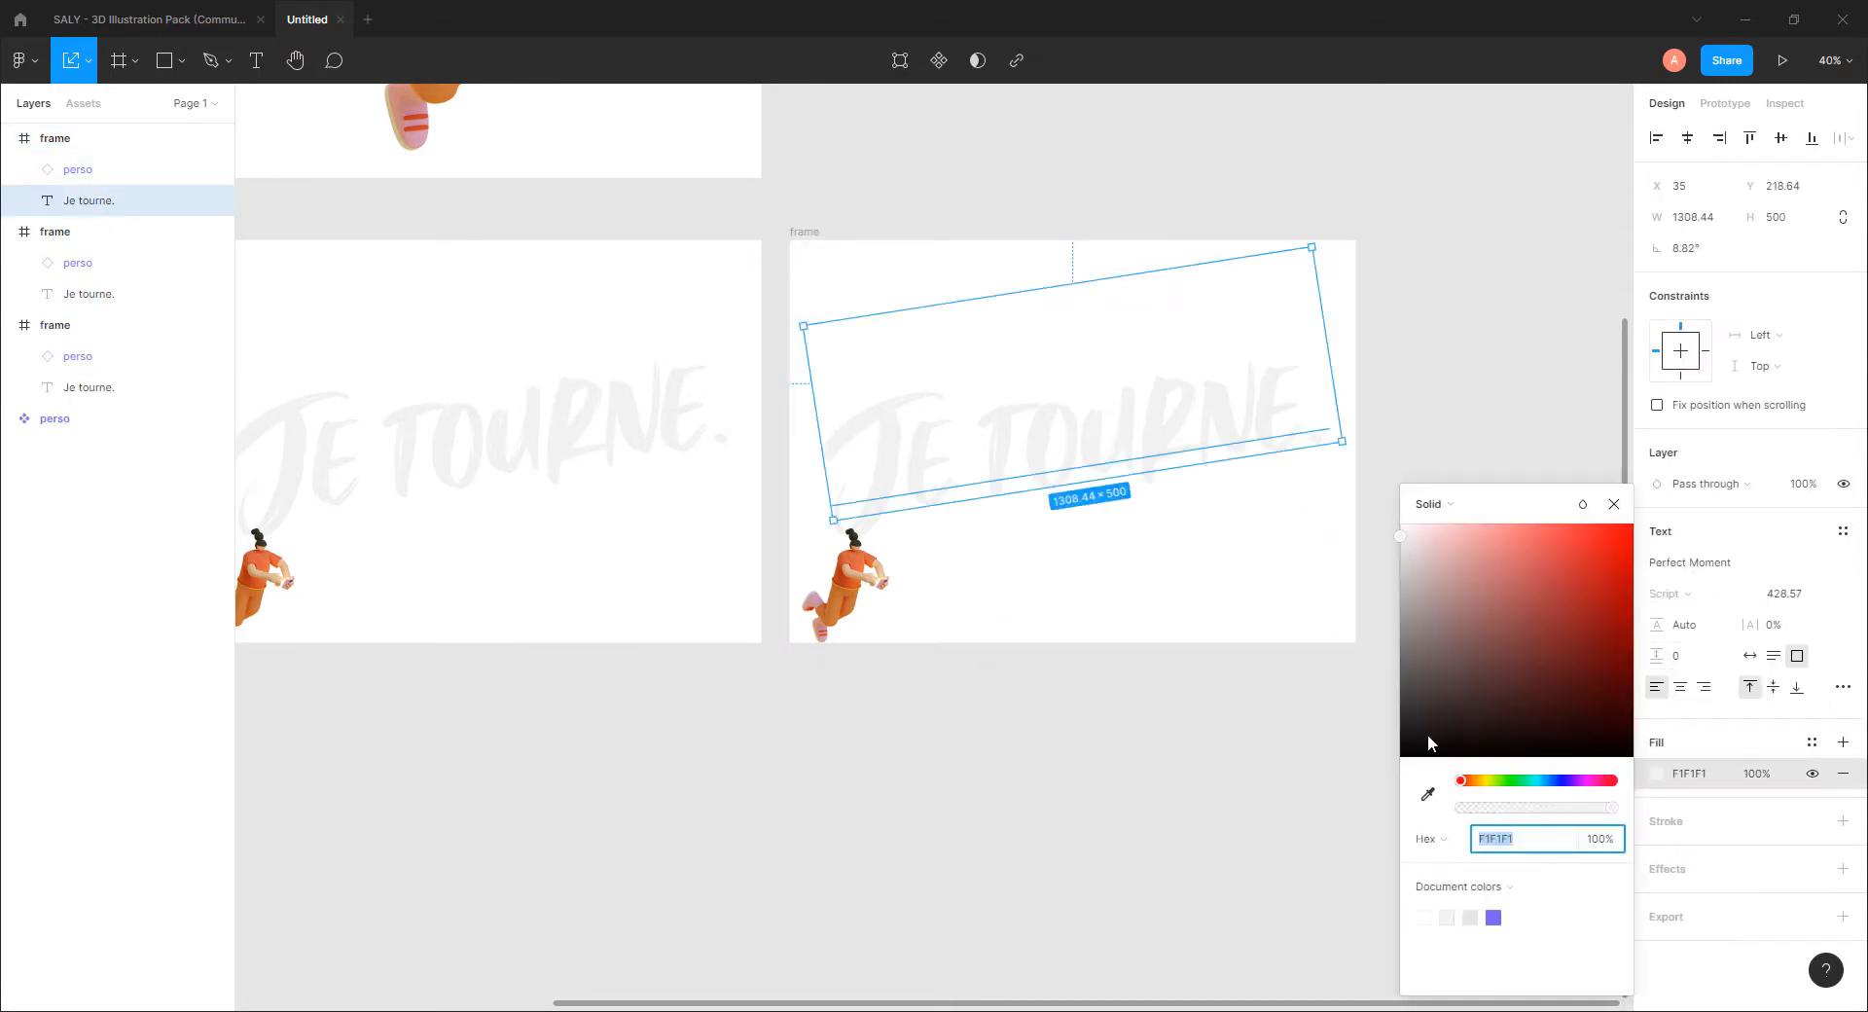
left_click_drag(1403, 545, 1394, 595)
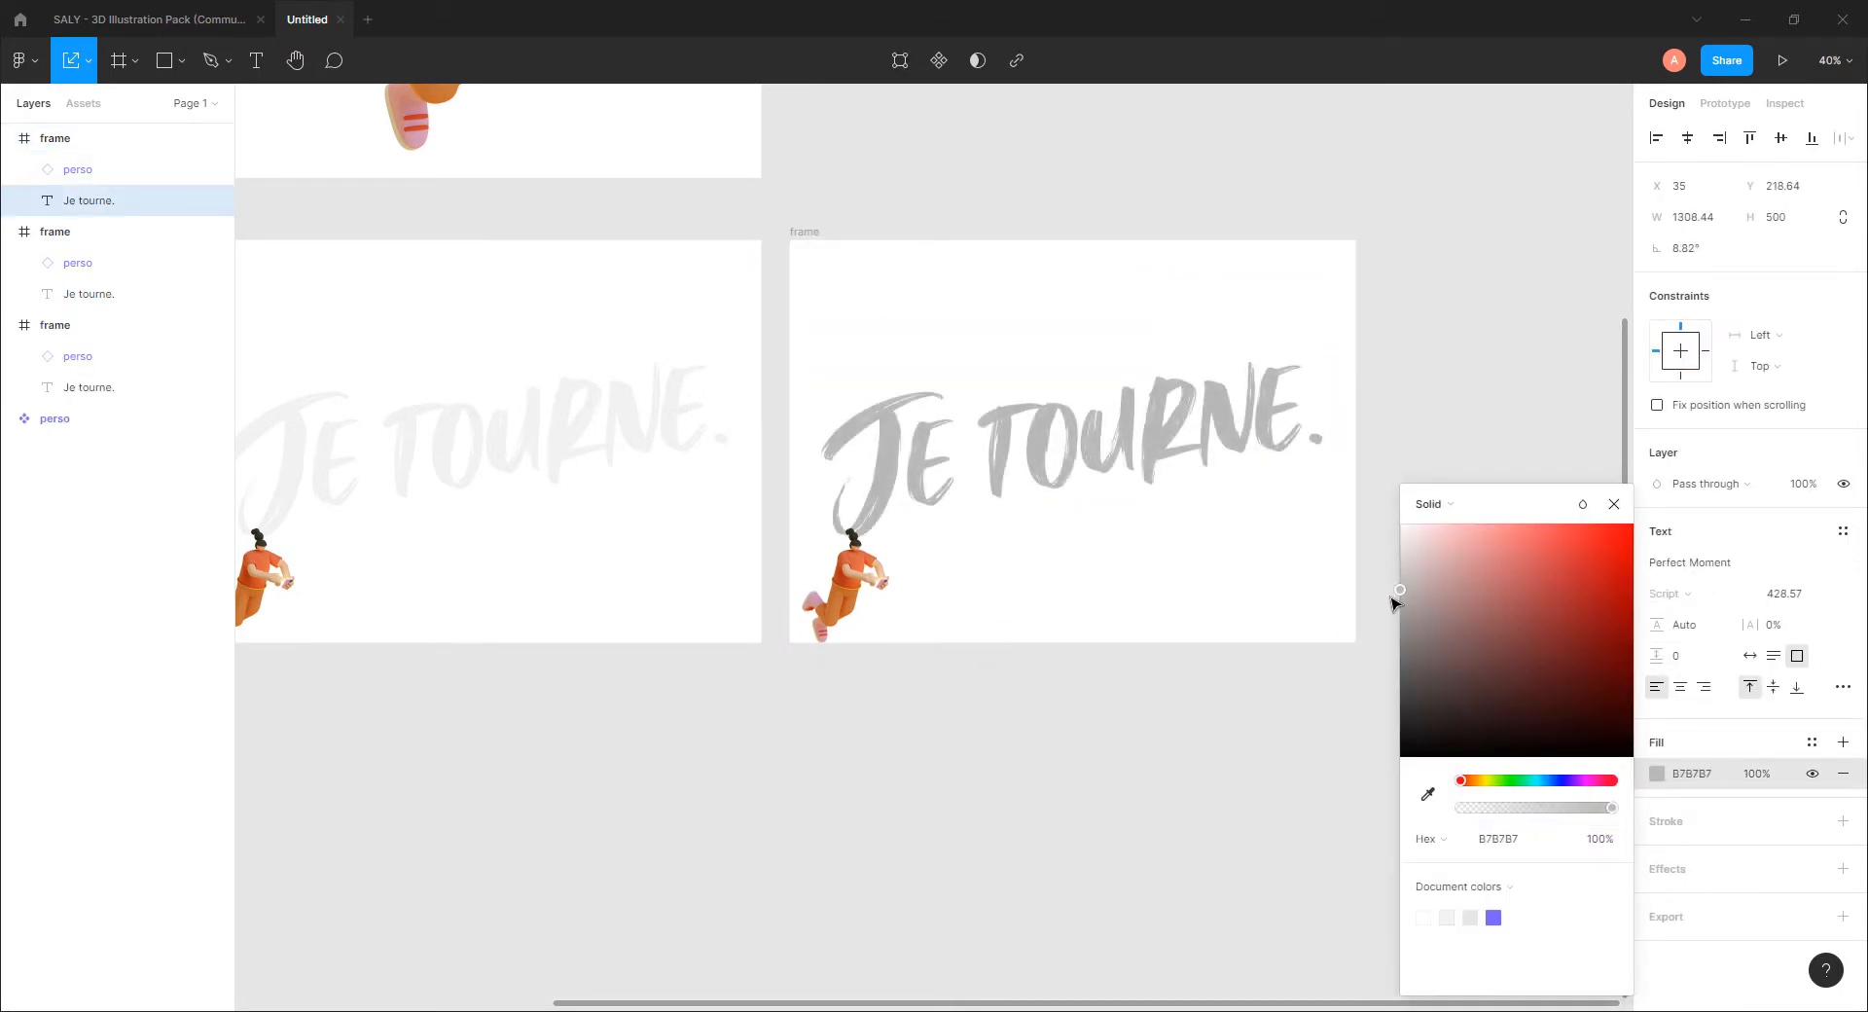
left_click(1207, 698)
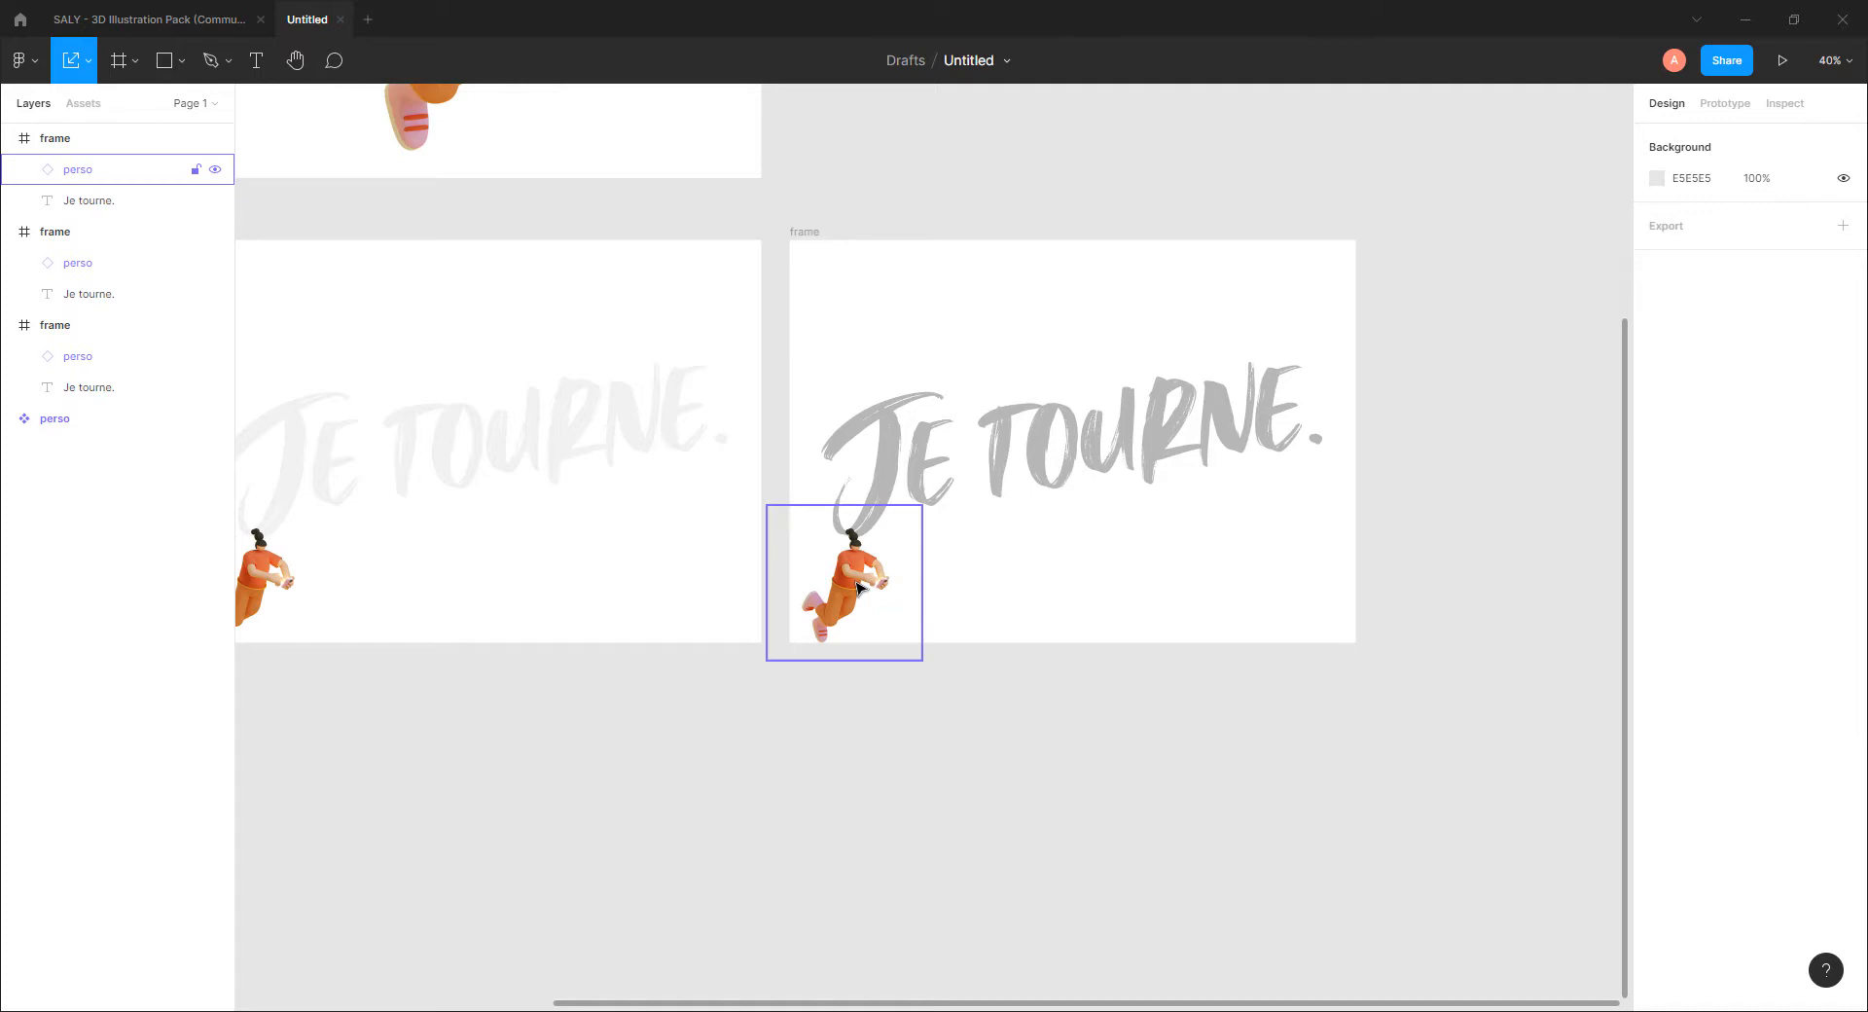
Step: Move the perso instance over the middle of the darker text, at about X 523, Y 365, and duplicate that frame to its right
left_click_drag(849, 593, 1080, 473)
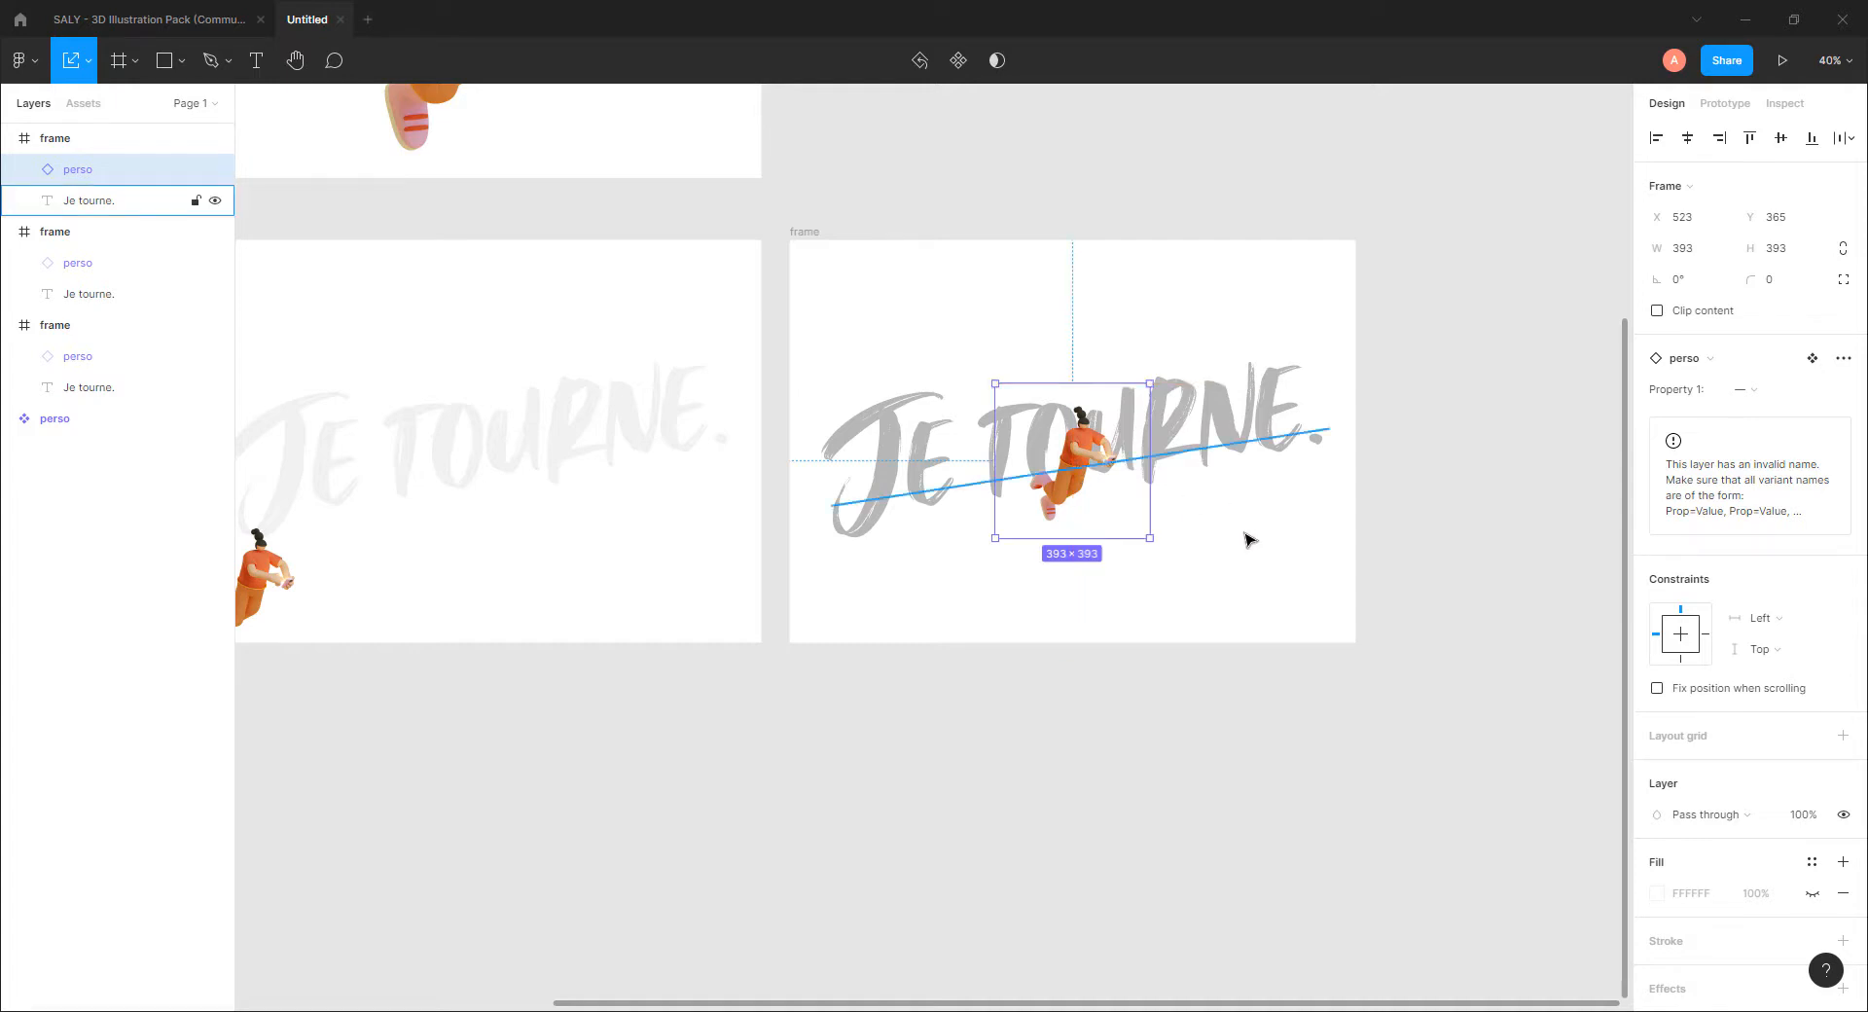
scroll(1250, 540, "right", 5)
left_click_drag(351, 279, 942, 280)
Step: Move the perso instance in the newest frame to its lower-right corner at X 1111, Y 675, with the foot resting on the frame's bottom edge
left_click(1211, 523)
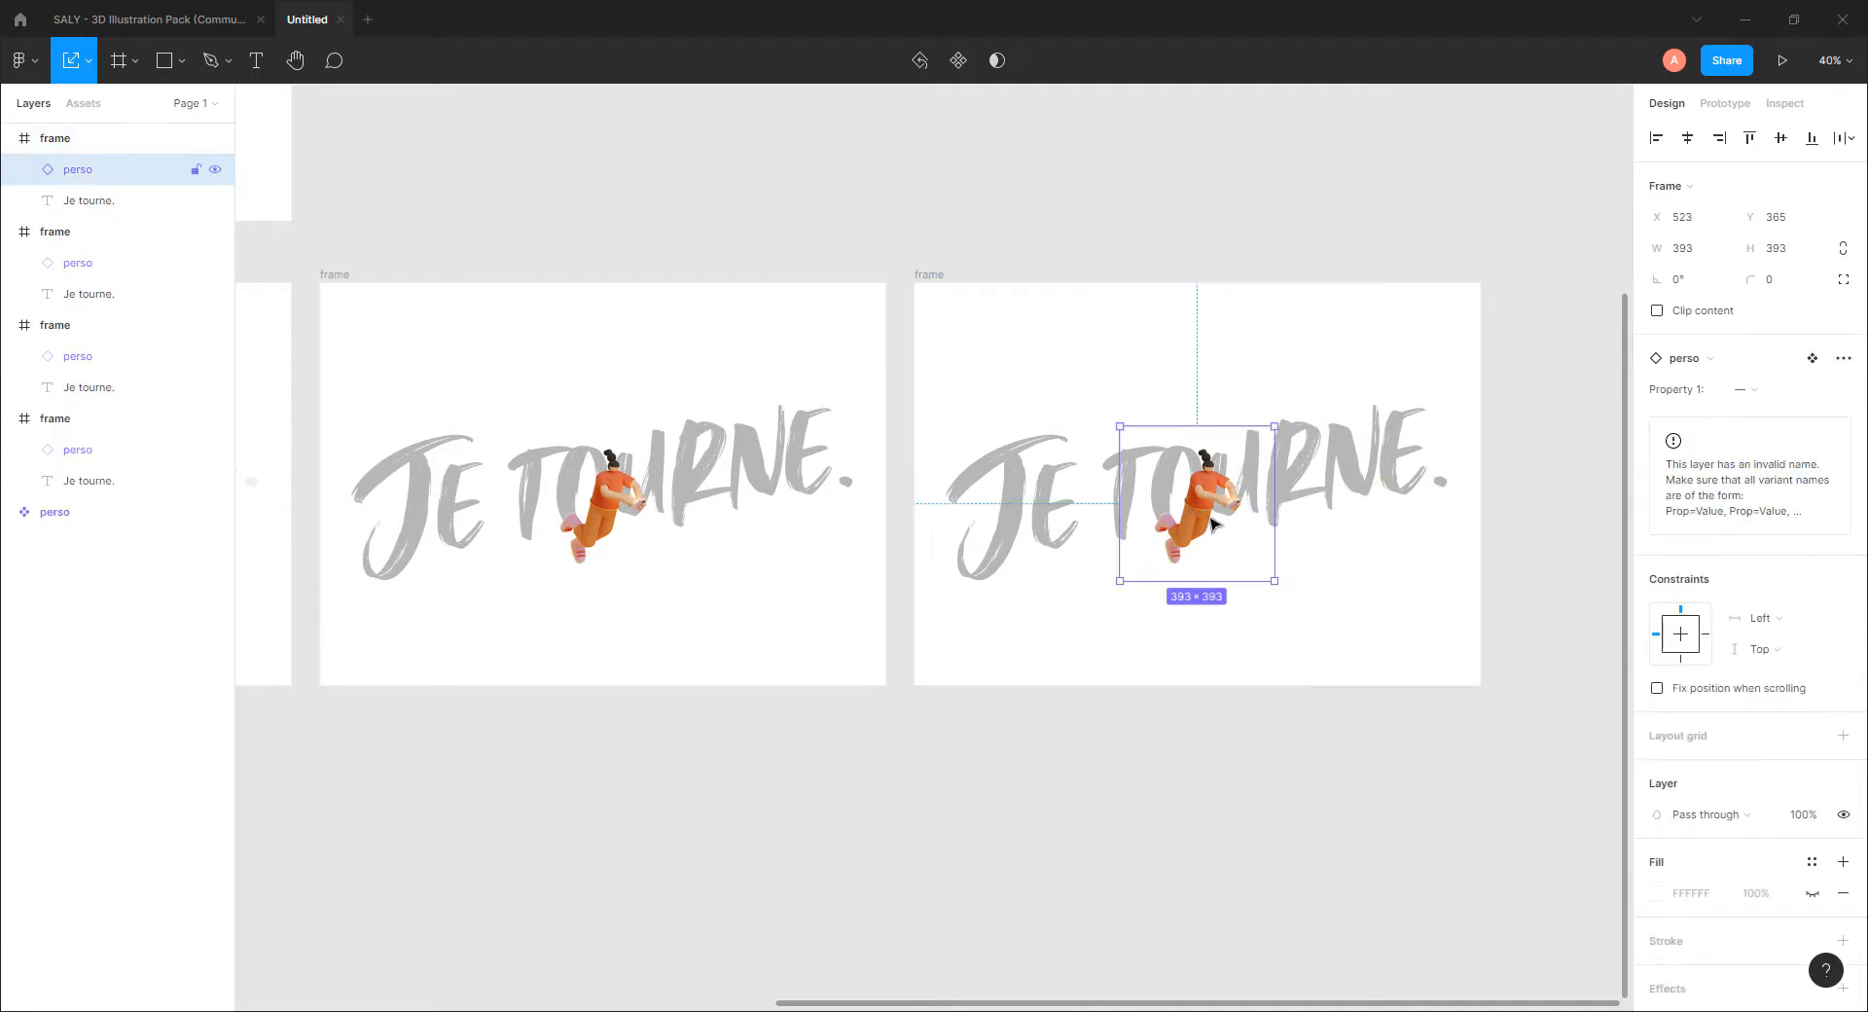
left_click_drag(1211, 524, 1443, 667)
scroll(1443, 667, "up", 6)
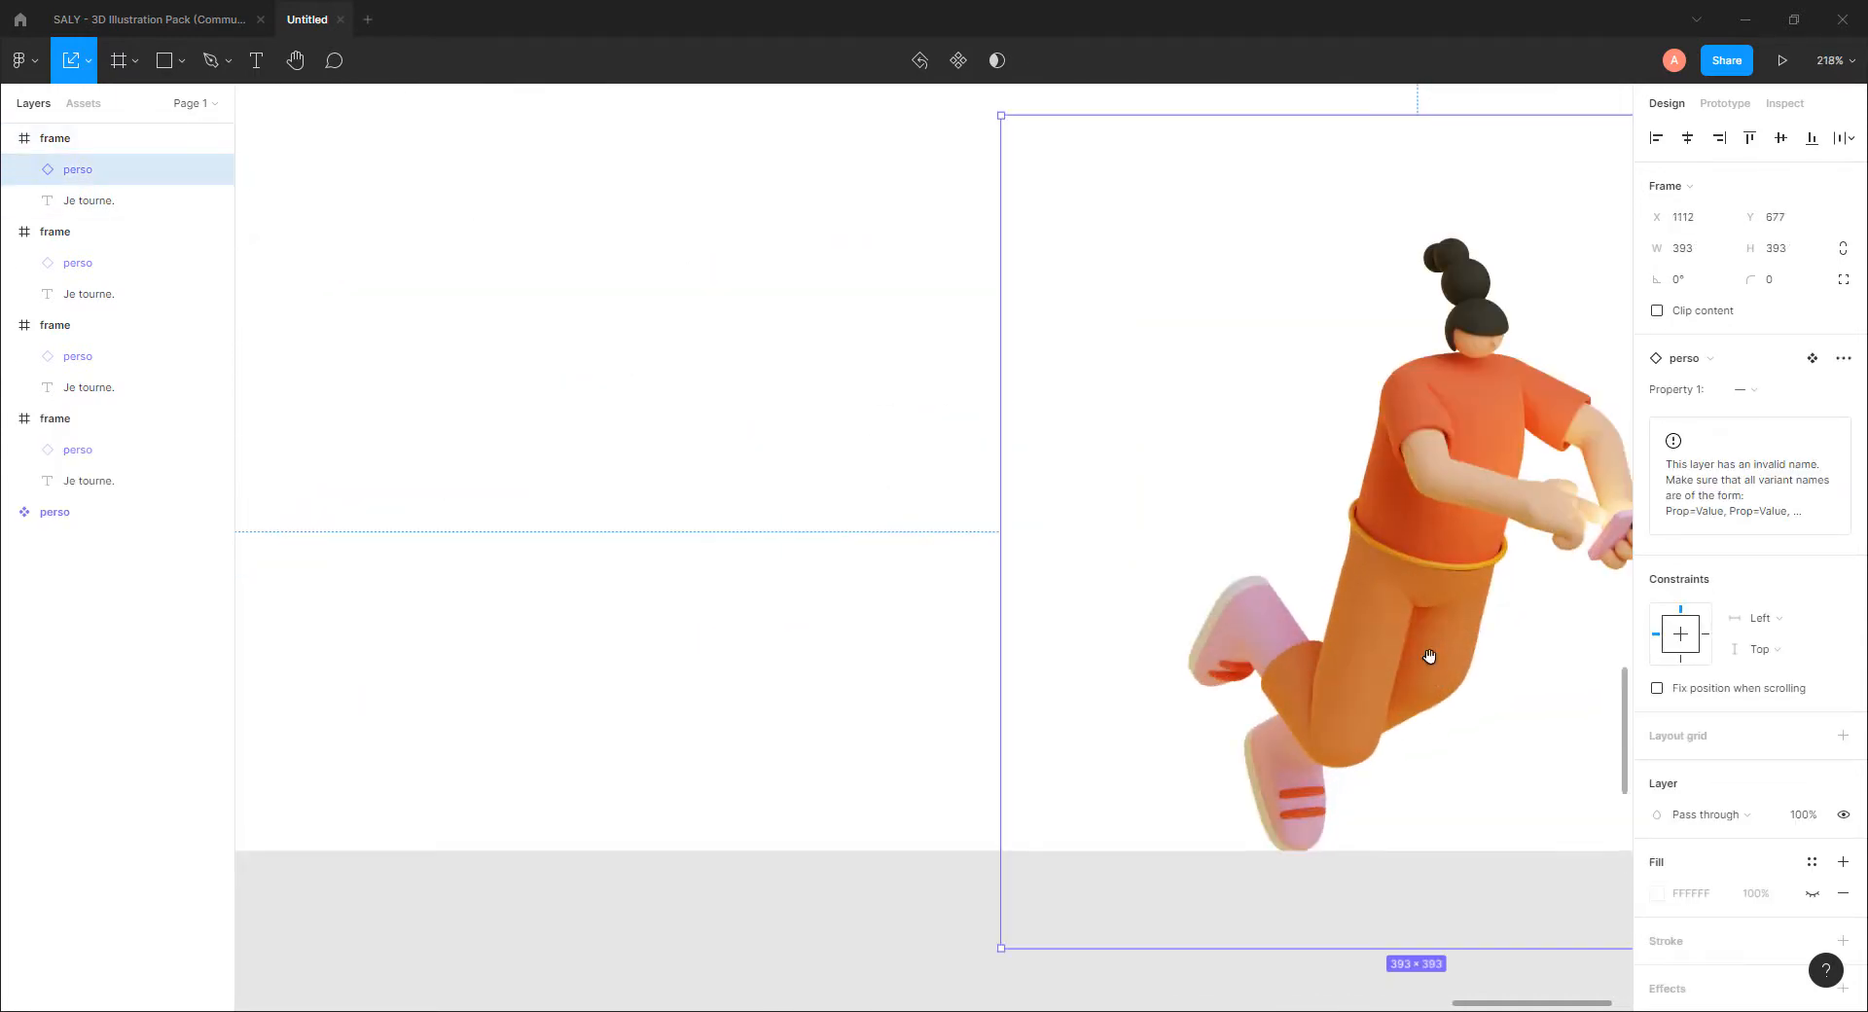
scroll(1061, 633, "up", 4)
scroll(968, 657, "down", 10)
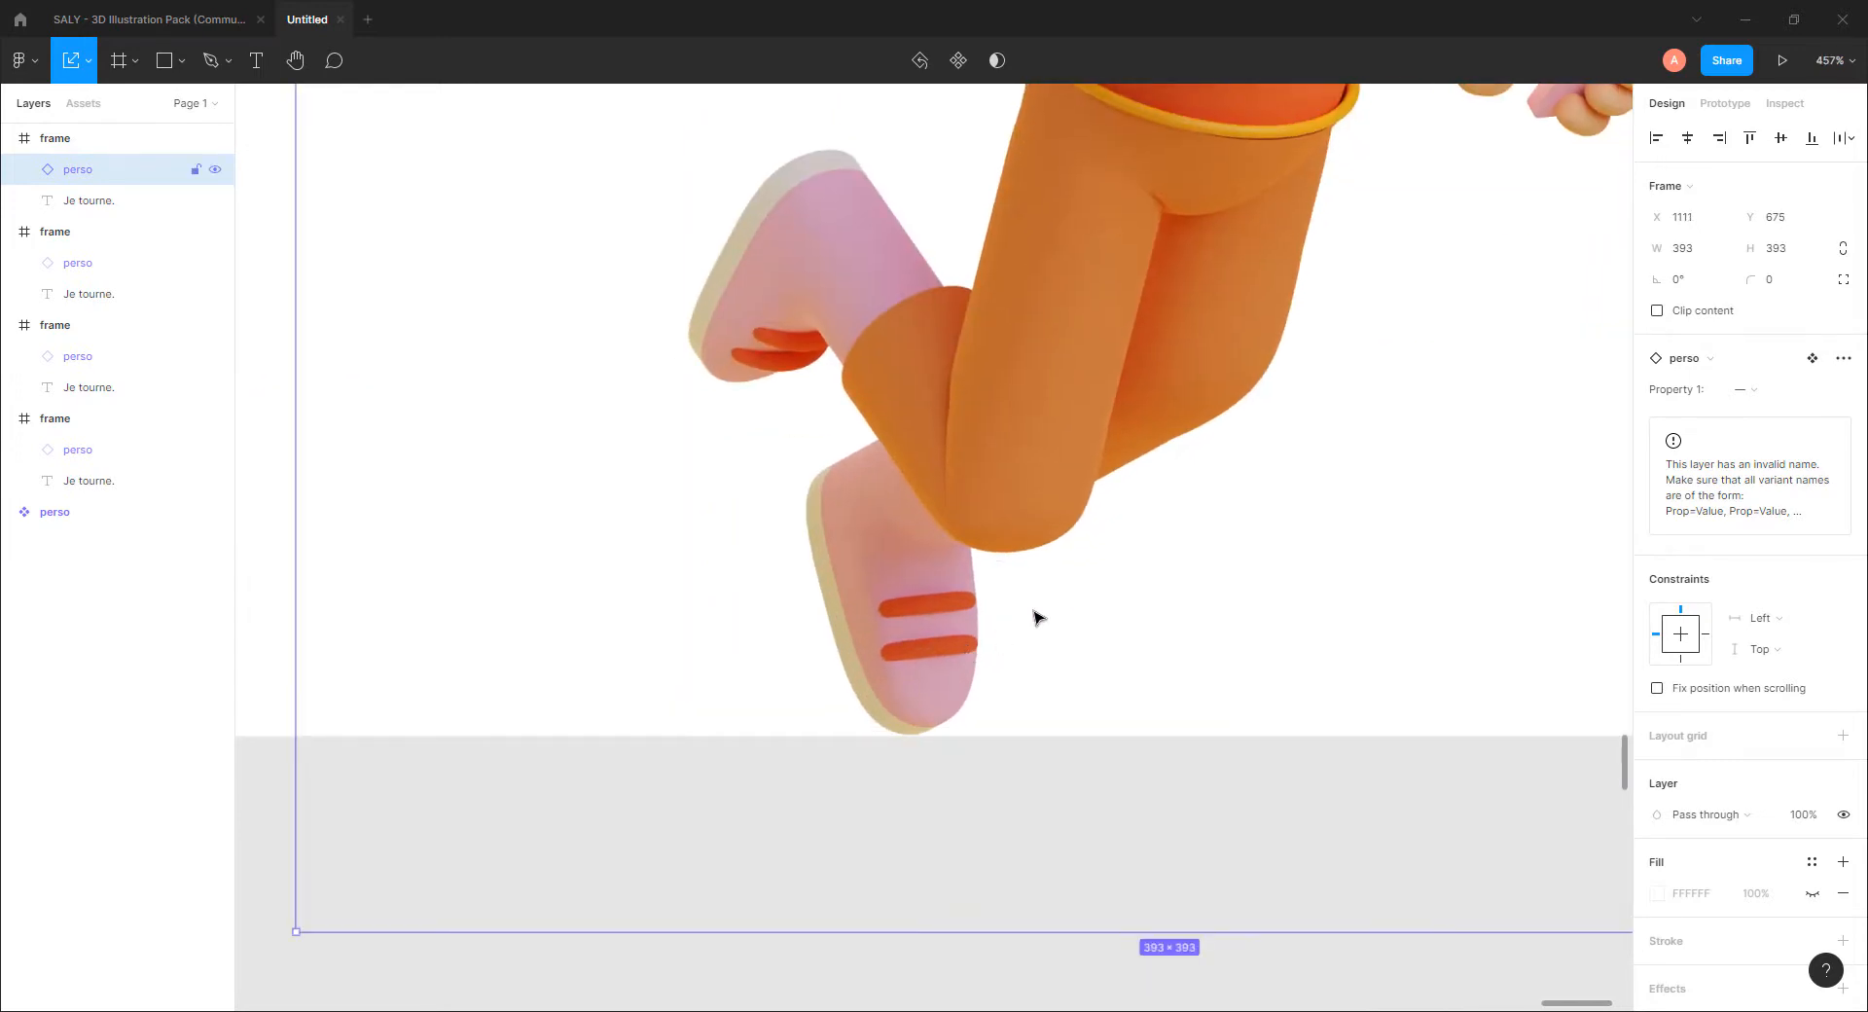
left_click(1265, 571)
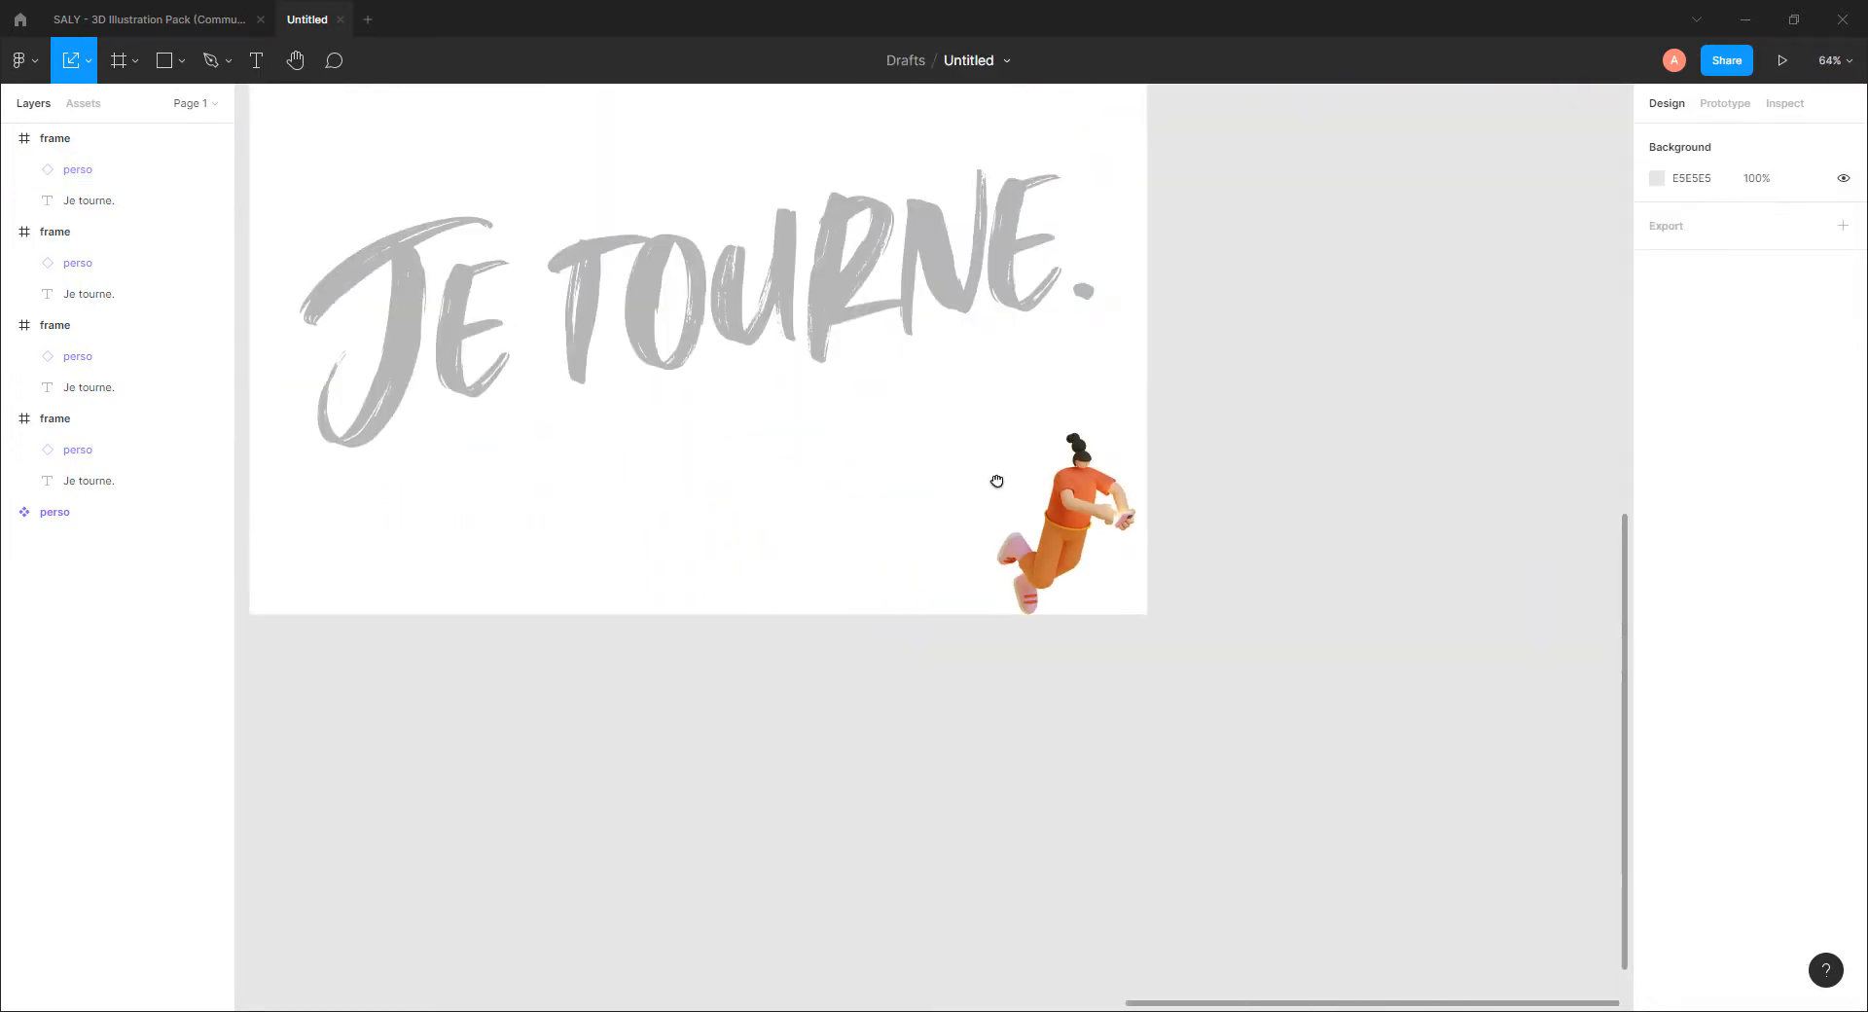
left_click_drag(997, 480, 1275, 565)
scroll(1275, 565, "down", 2)
left_click_drag(1253, 466, 1264, 491)
scroll(674, 565, "down", 3)
left_click_drag(678, 570, 1065, 566)
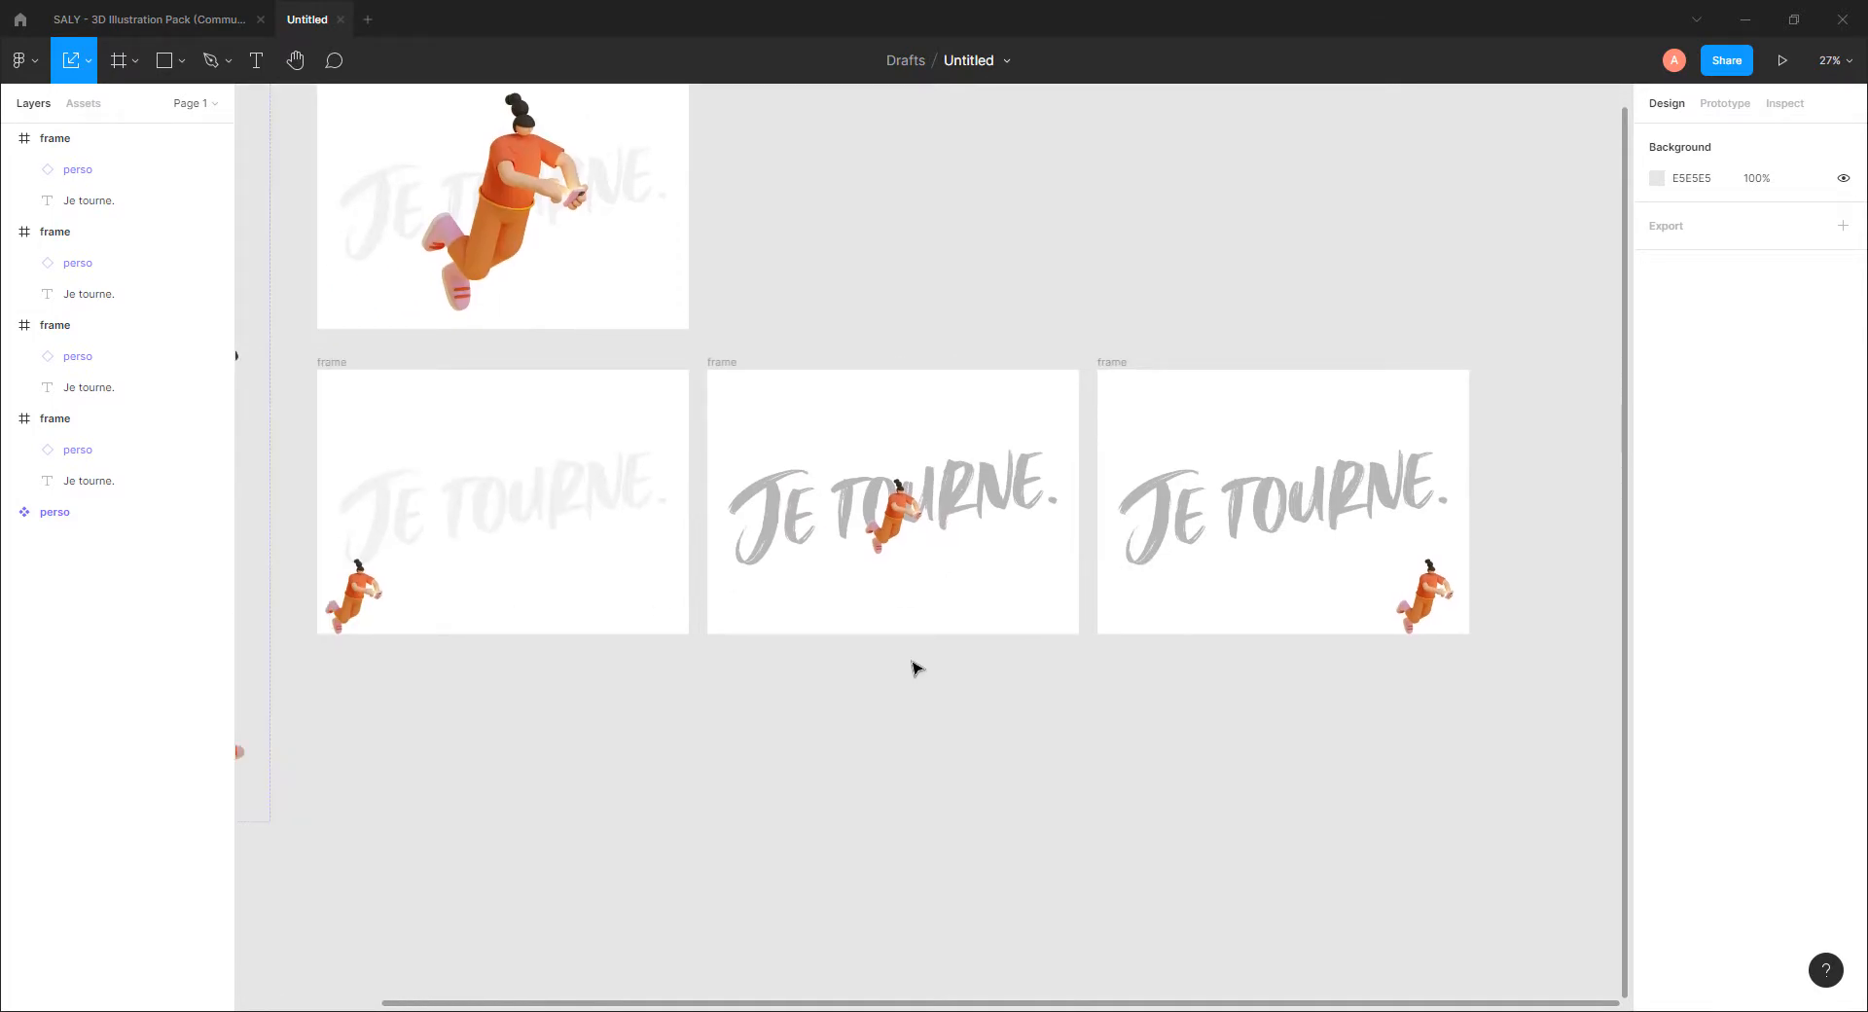
Step: Darken the "Je tourne." text's fill to a dark grey in the rightmost frame
left_click(1248, 516)
left_click(1656, 773)
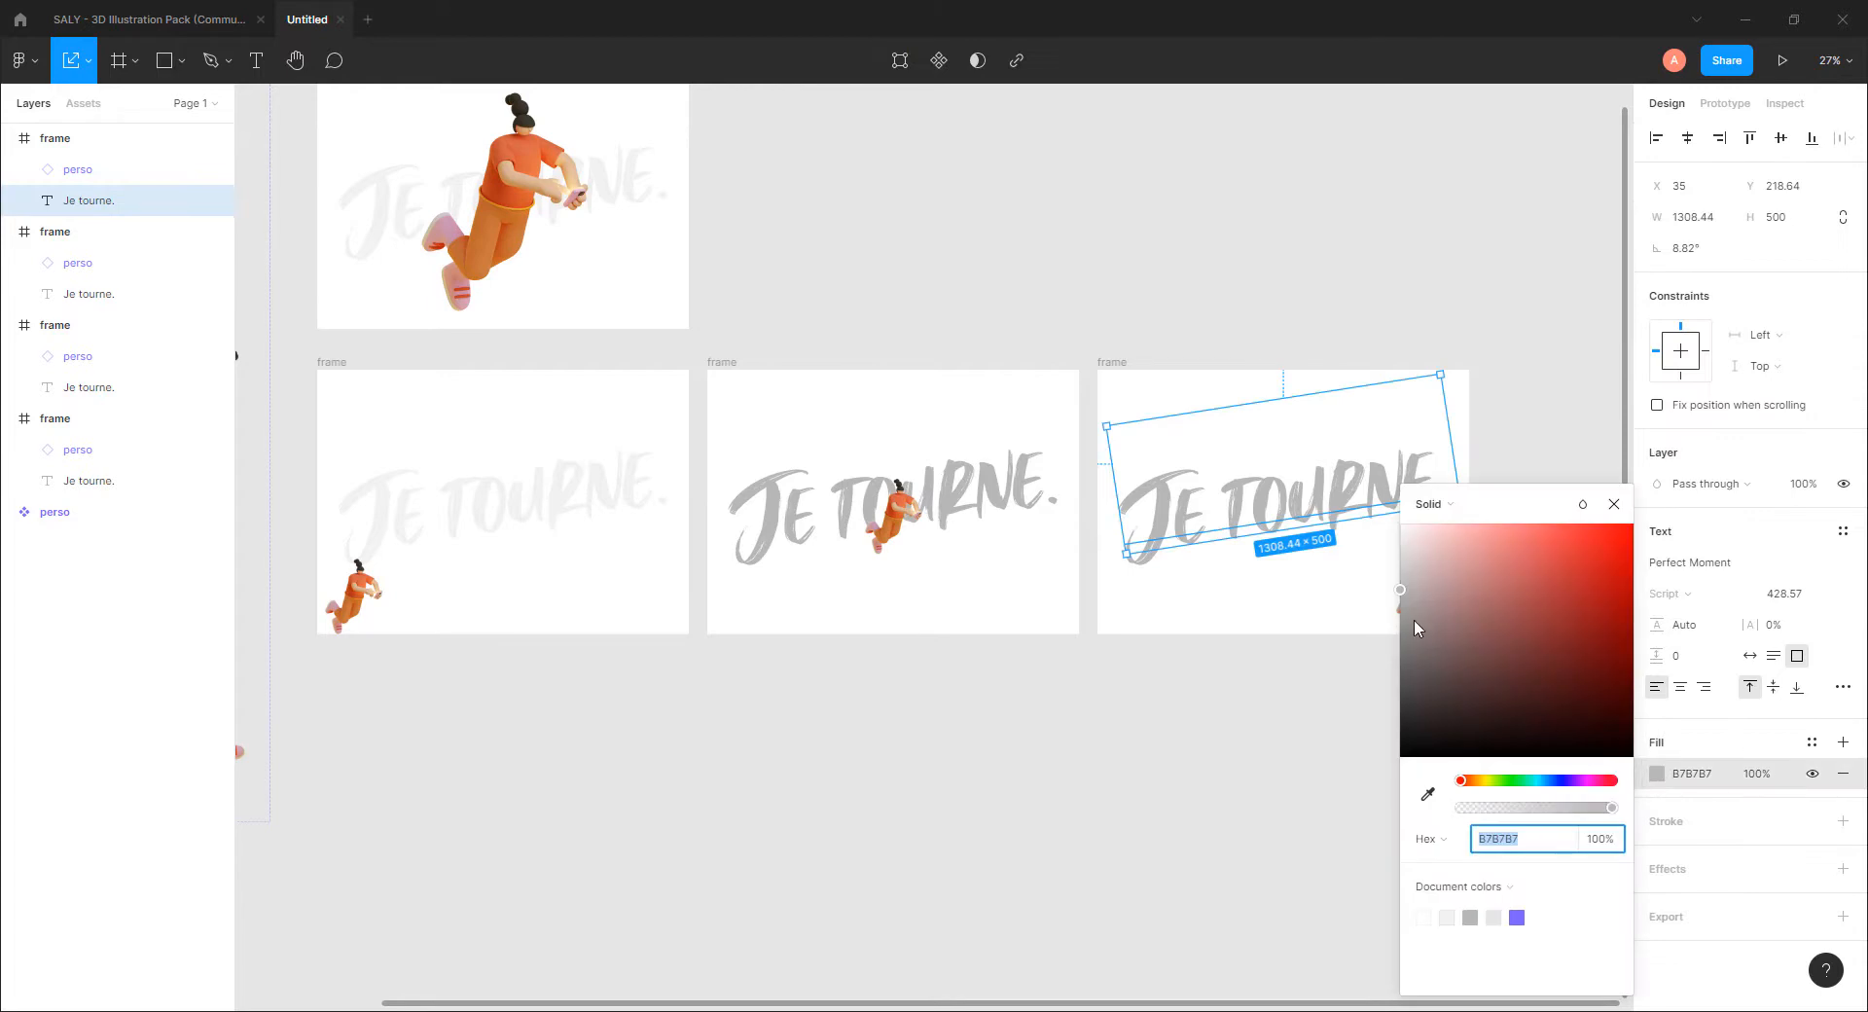
left_click_drag(1416, 623, 1399, 655)
left_click(1207, 678)
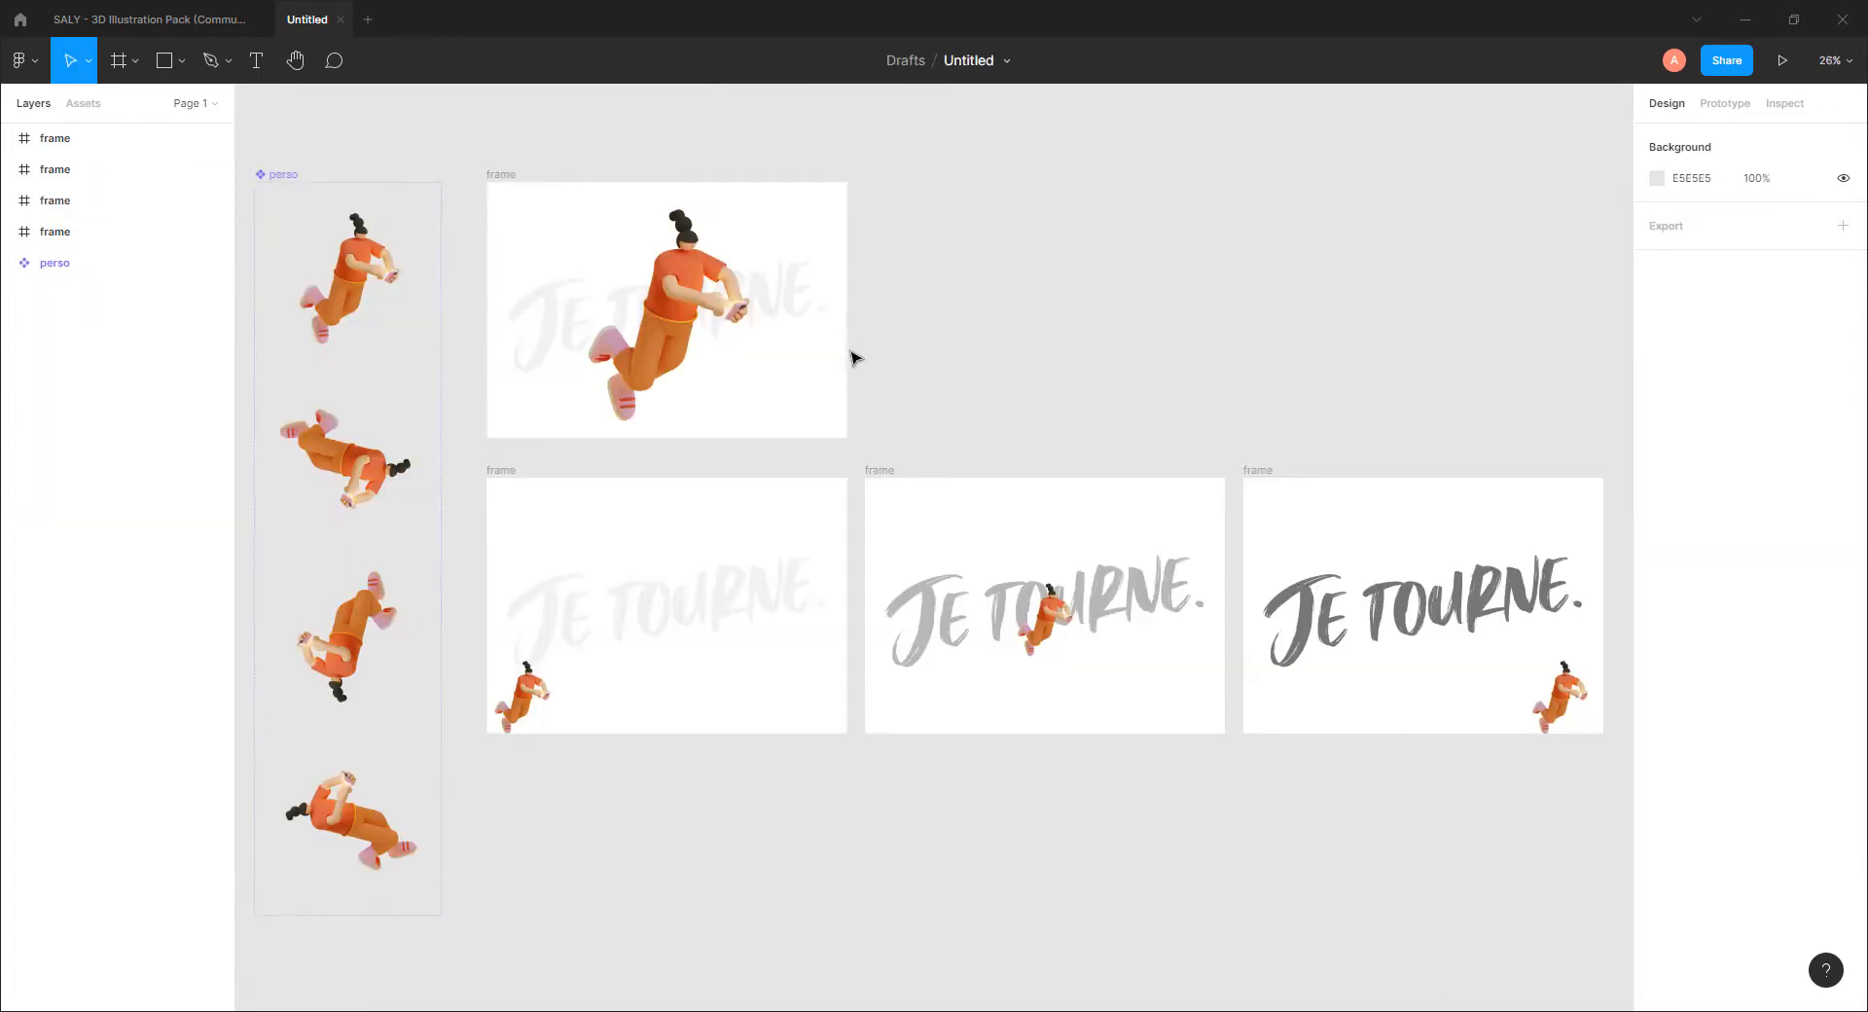
Step: Link the first lower frame to the middle one, navigating after a 1000 ms delay with Smart animate
left_click(1720, 107)
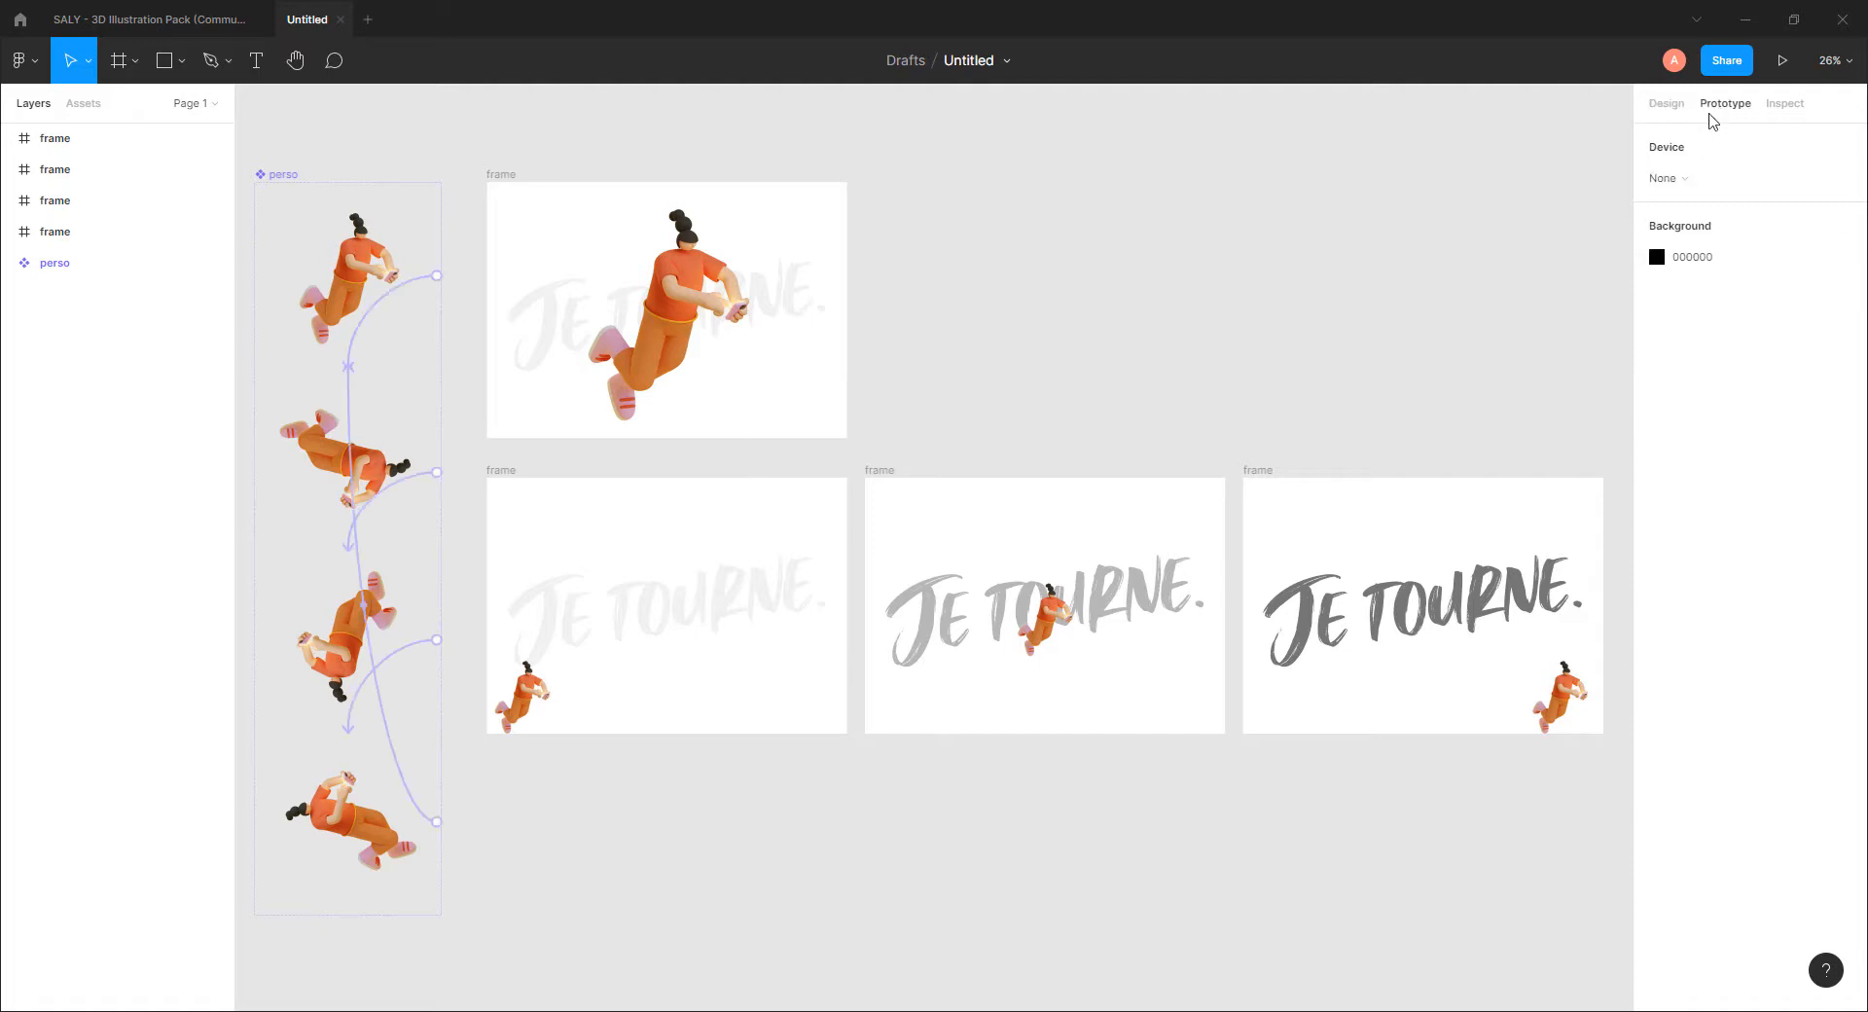
left_click(518, 475)
left_click(517, 473)
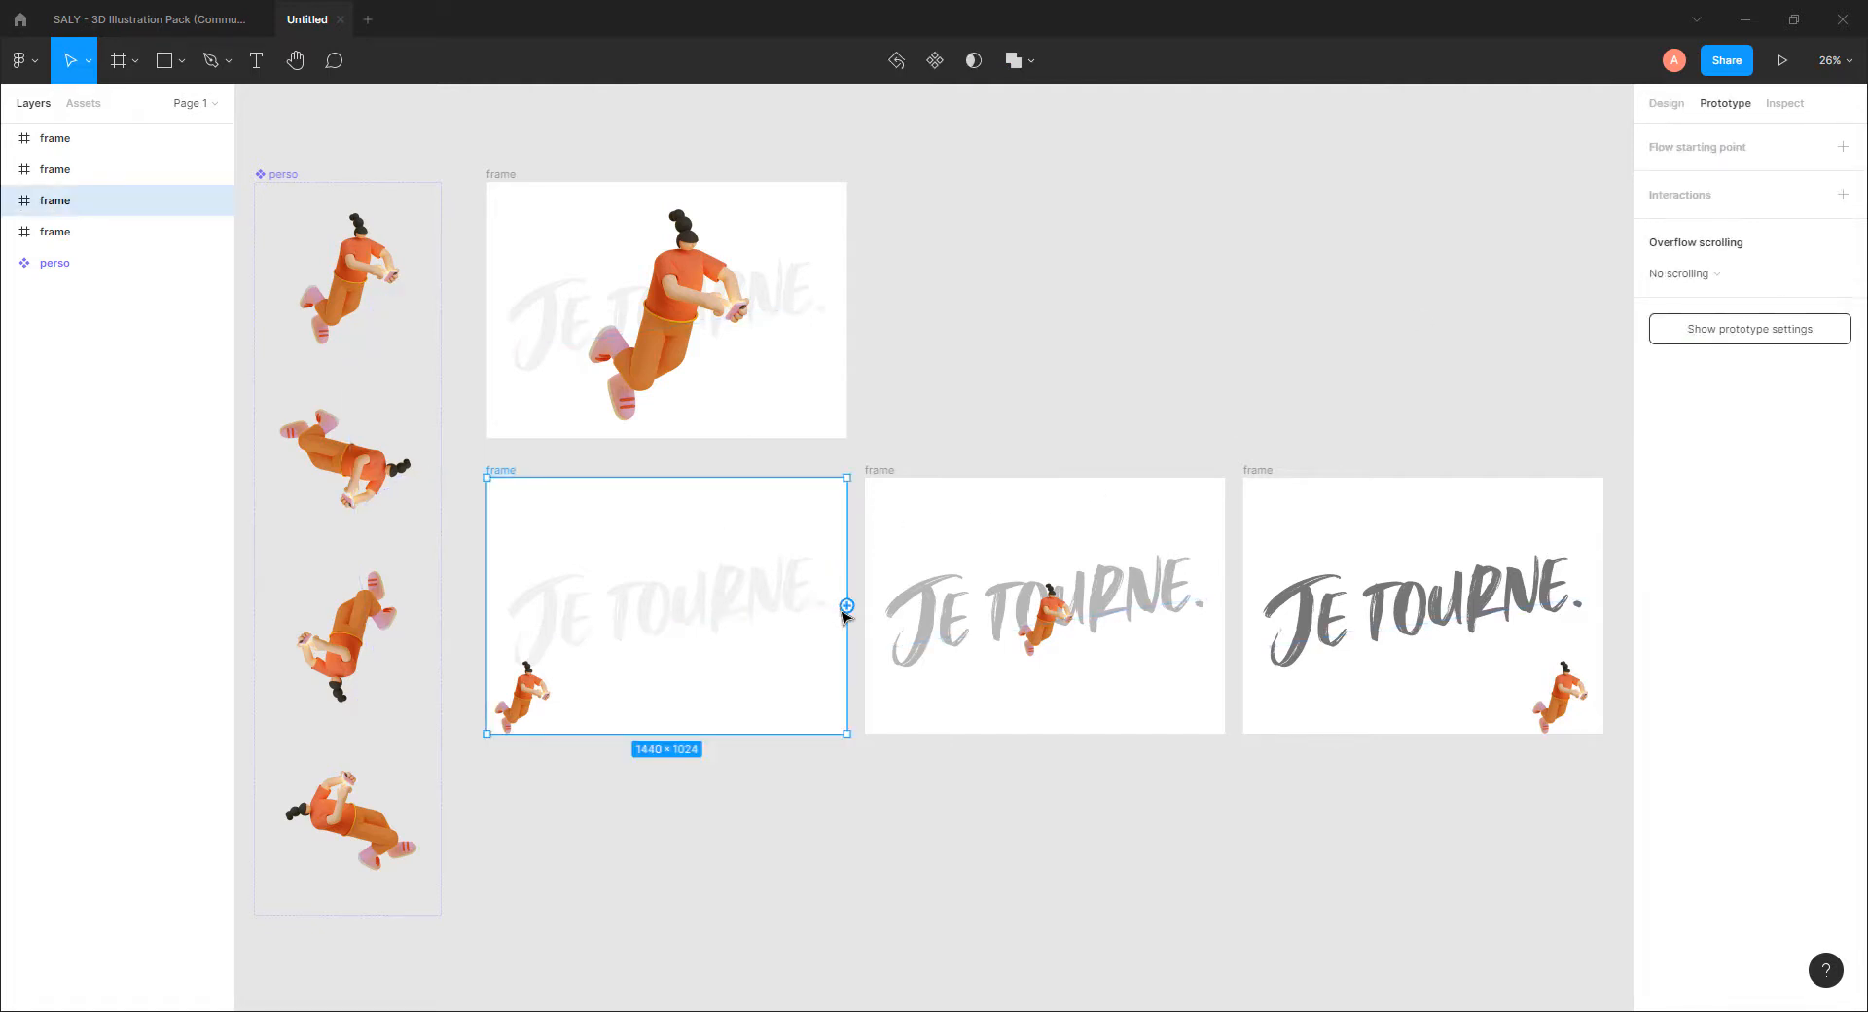
left_click_drag(848, 610, 886, 623)
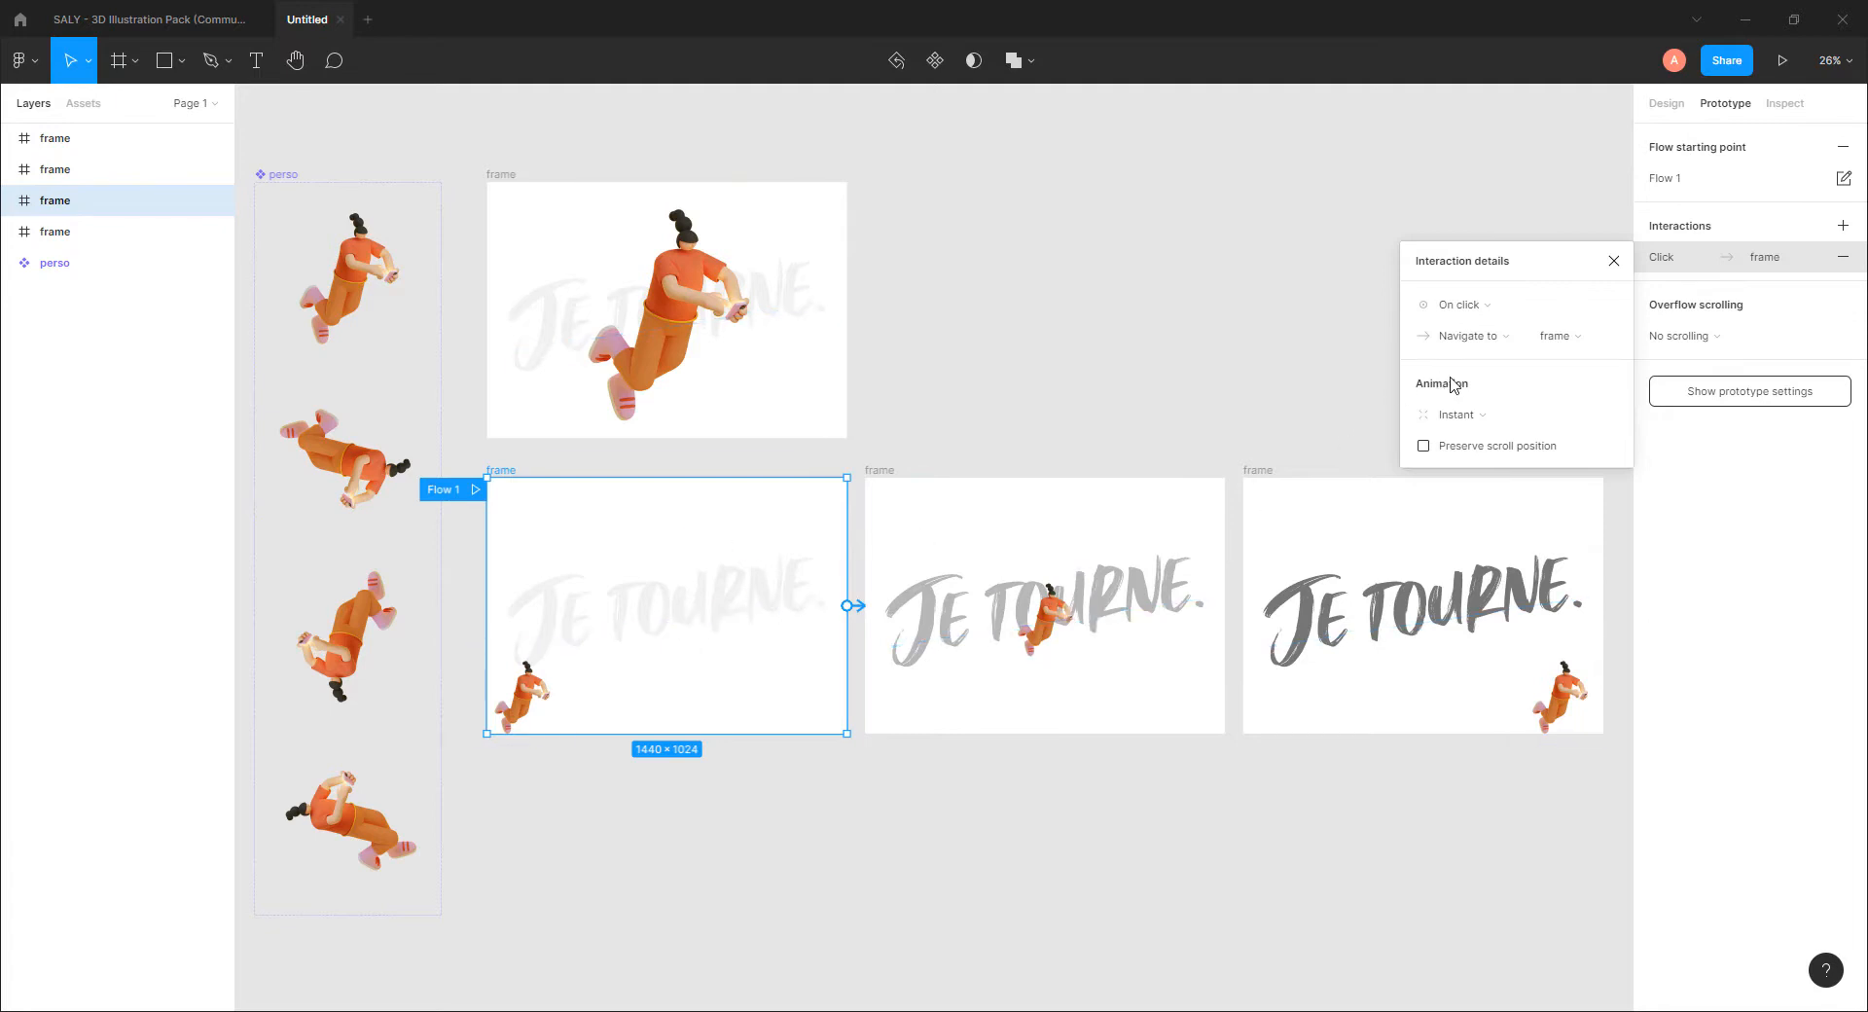
left_click(1474, 312)
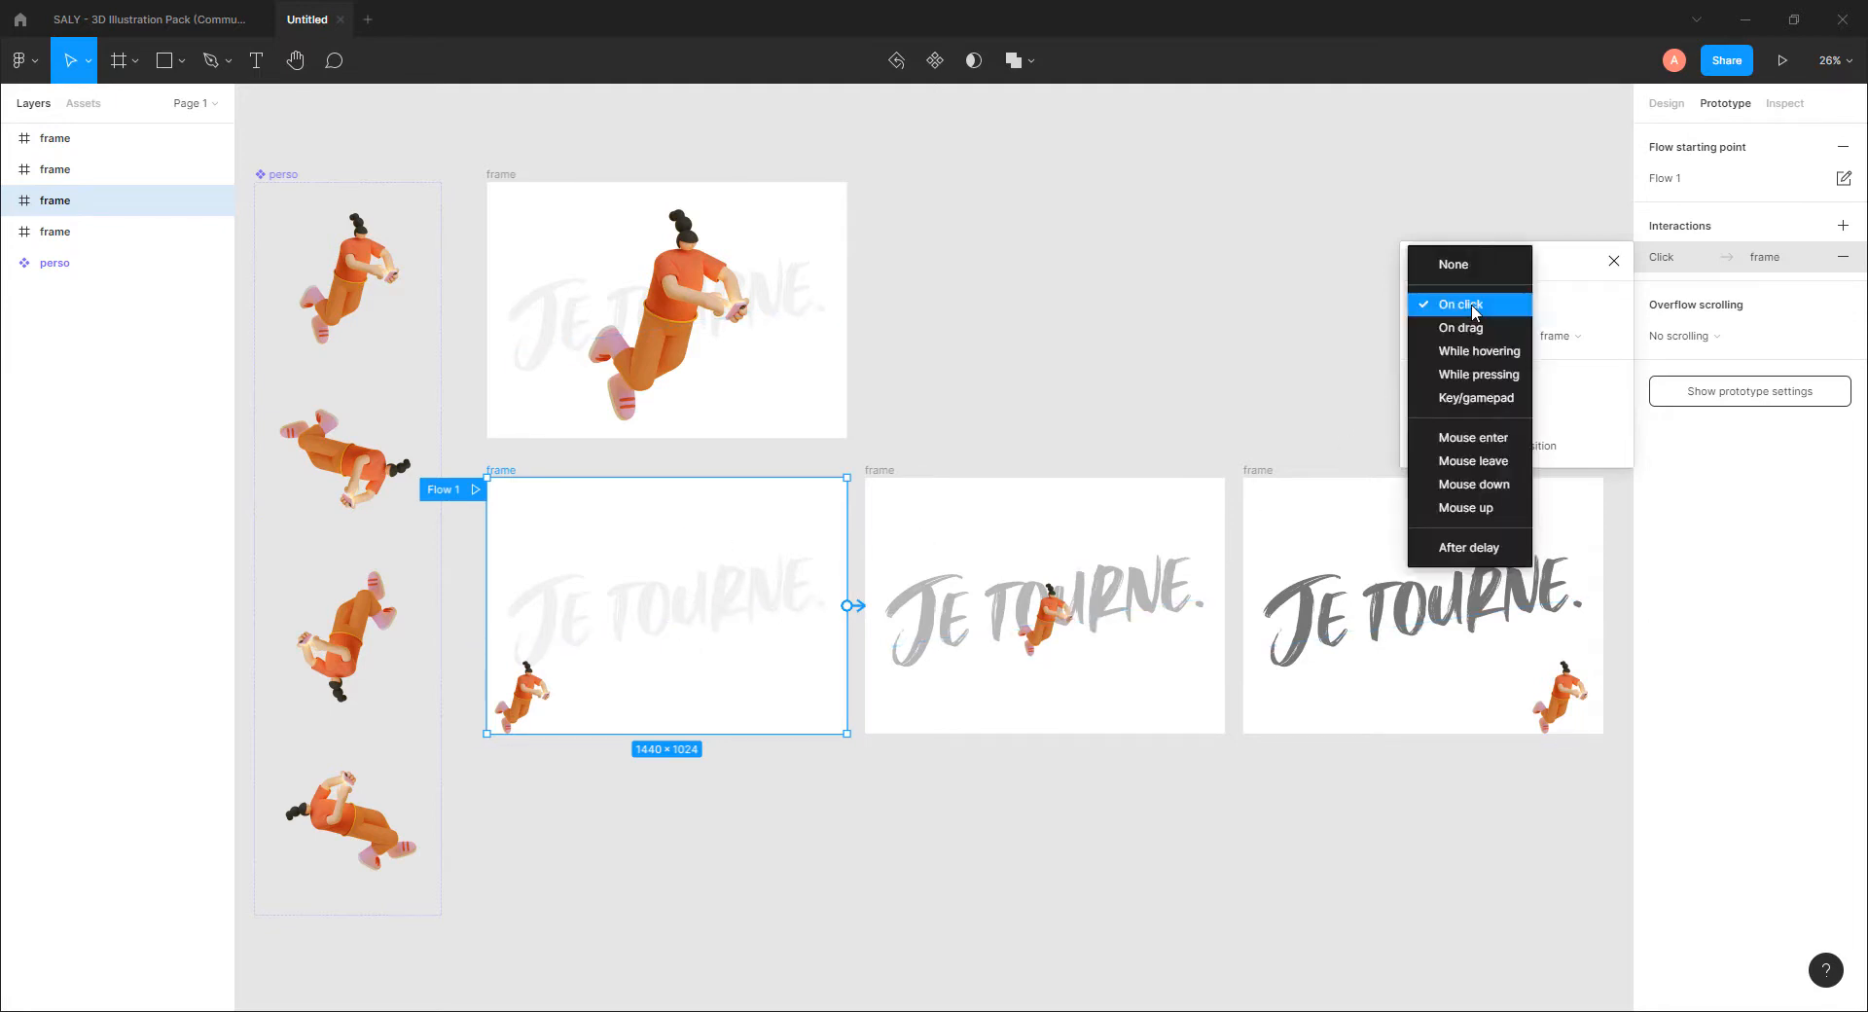
left_click(1474, 548)
left_click(1596, 309)
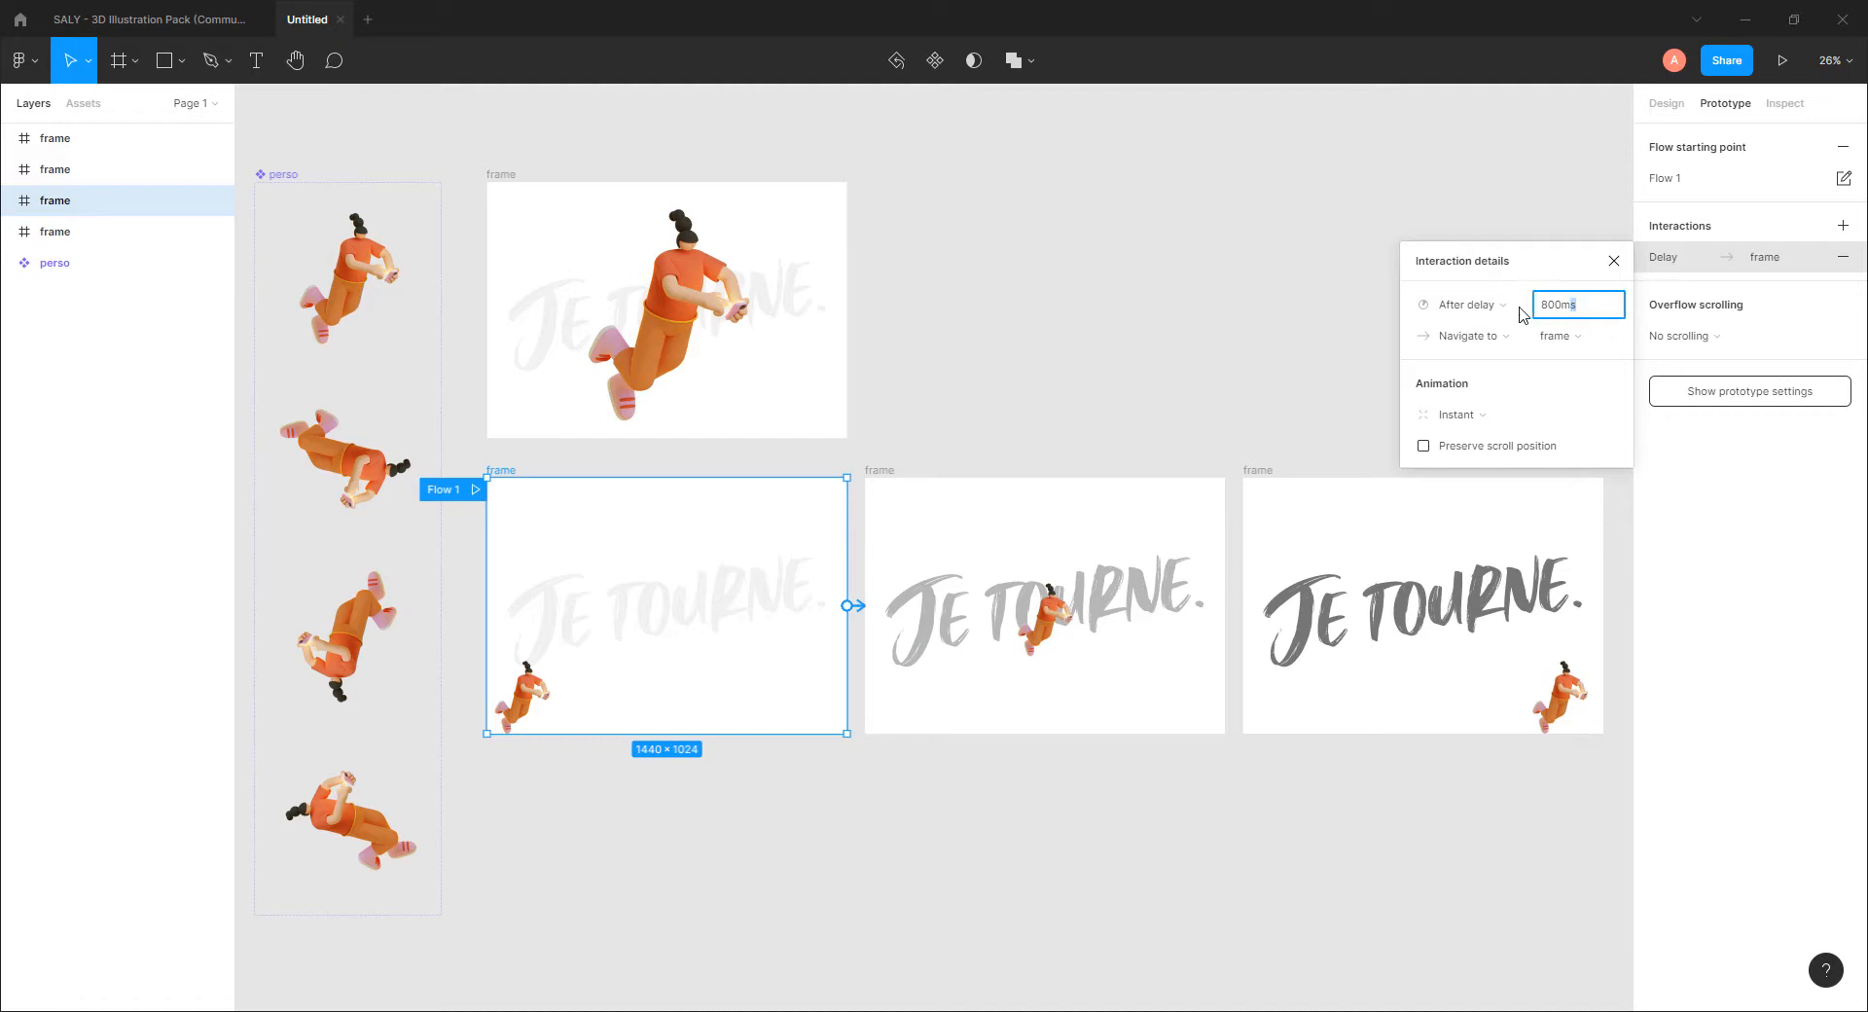
type("1000")
key("Return")
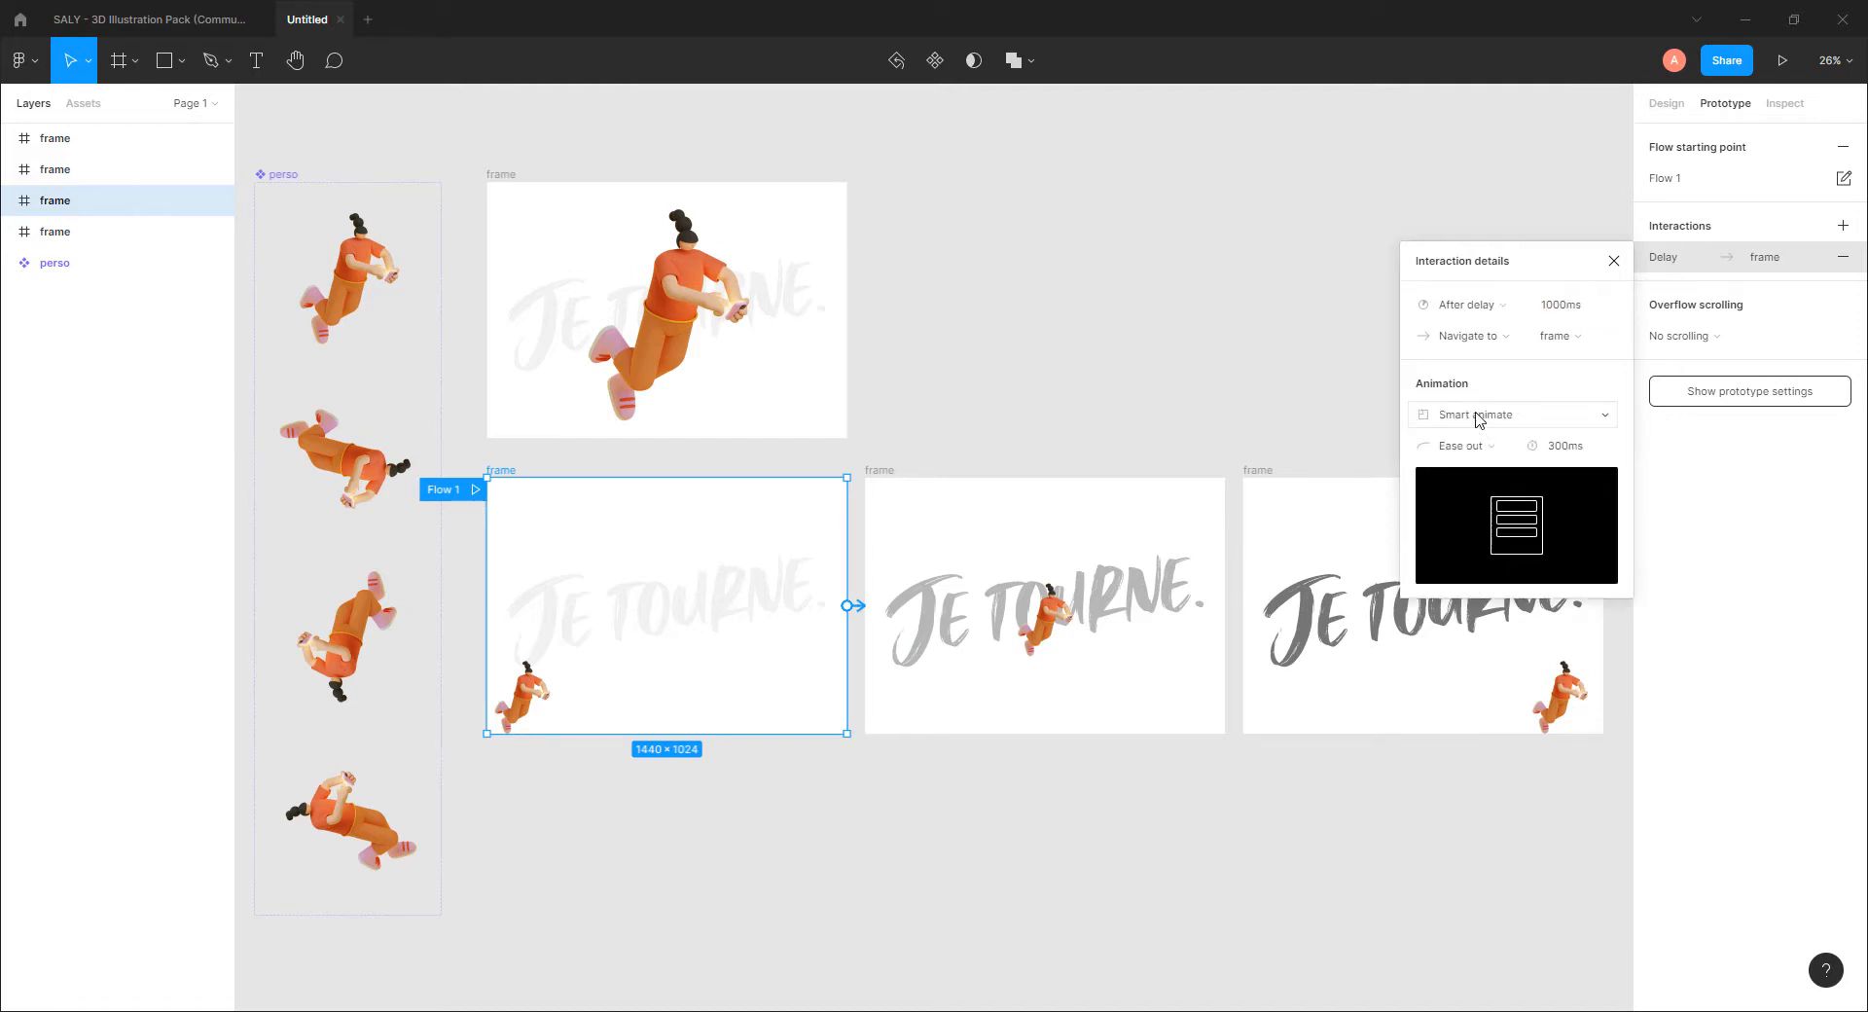
Step: Set that transition's easing to Ease in and out and its duration to 500 ms
left_click(1466, 447)
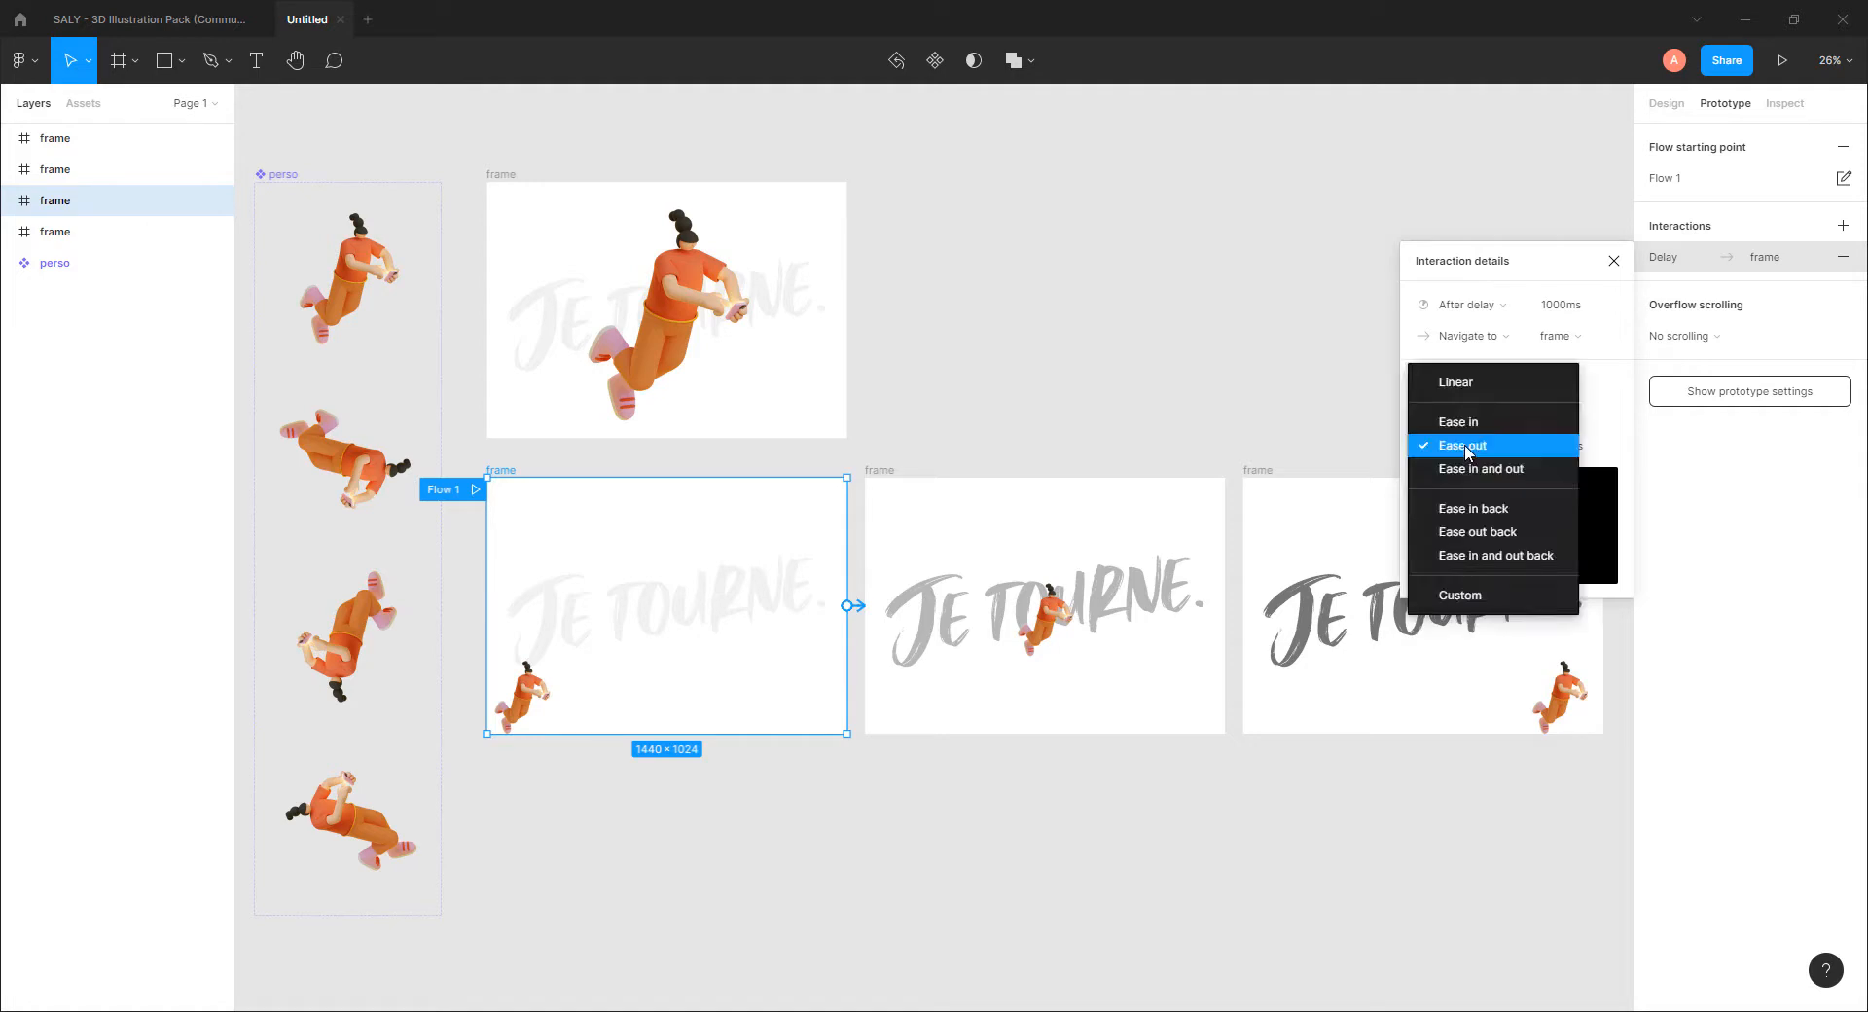
left_click(1466, 384)
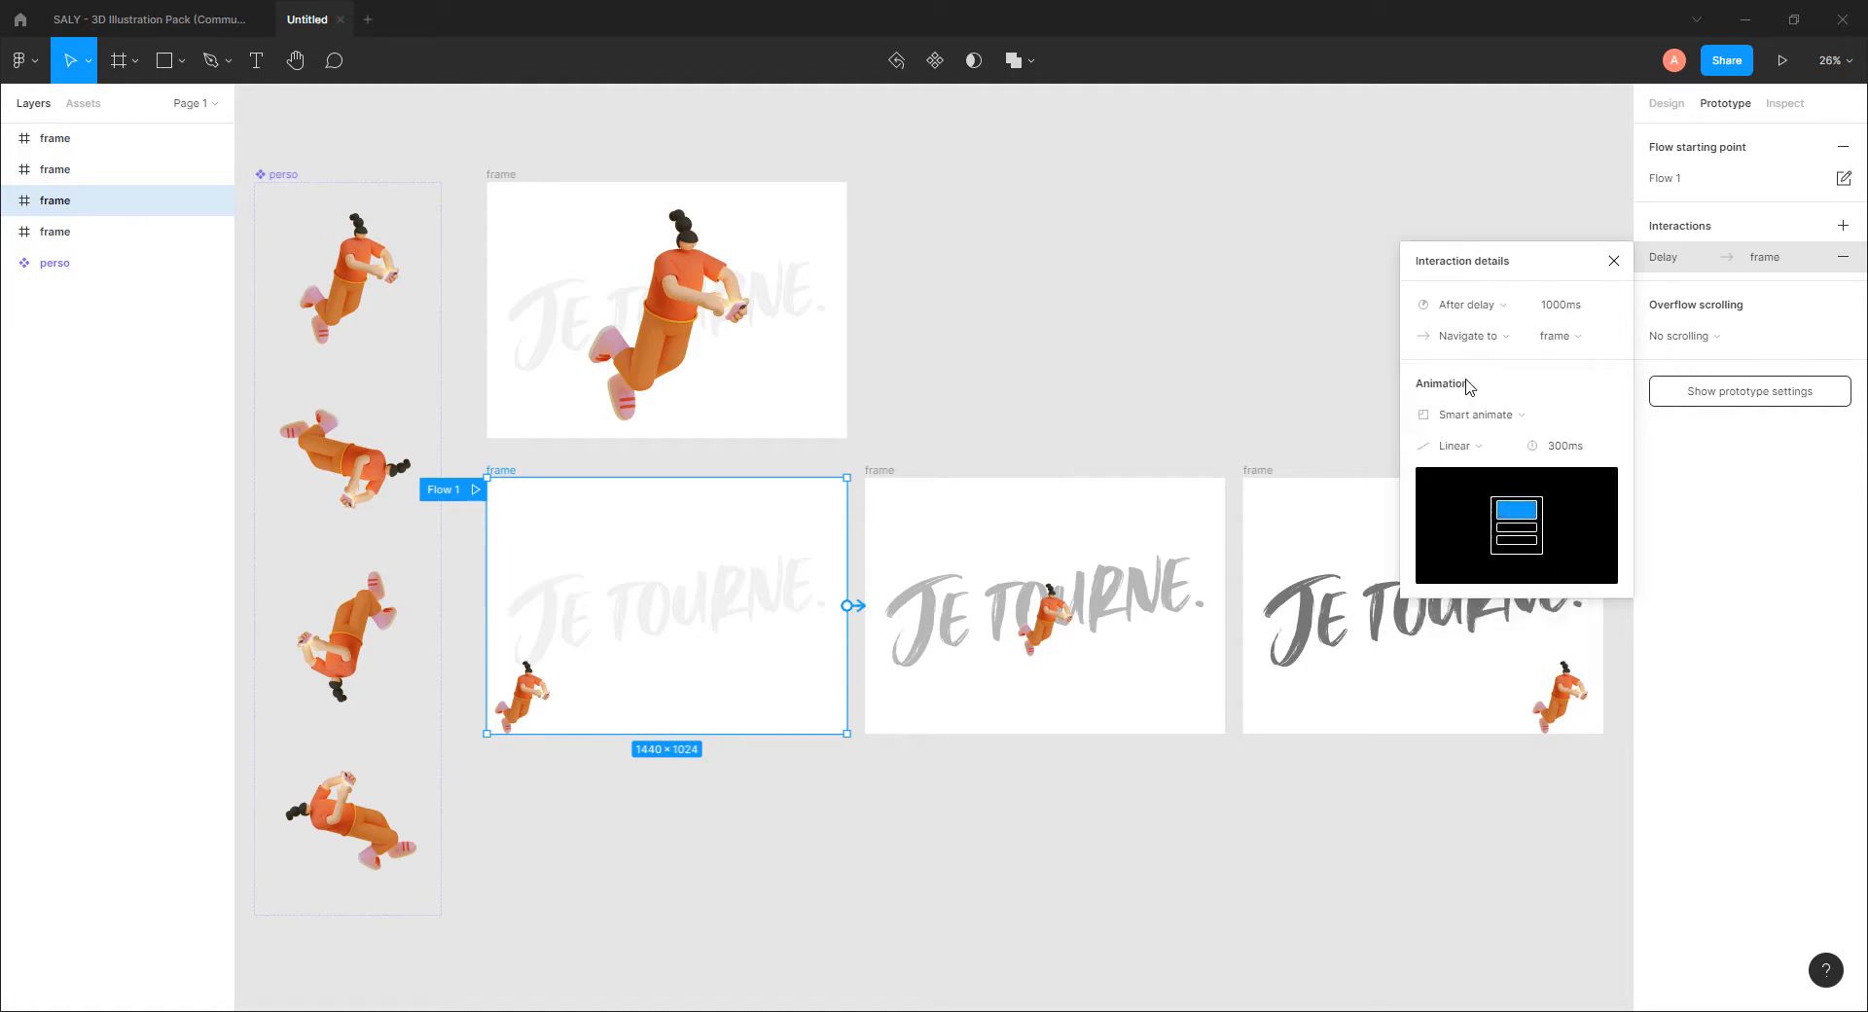
left_click(1458, 448)
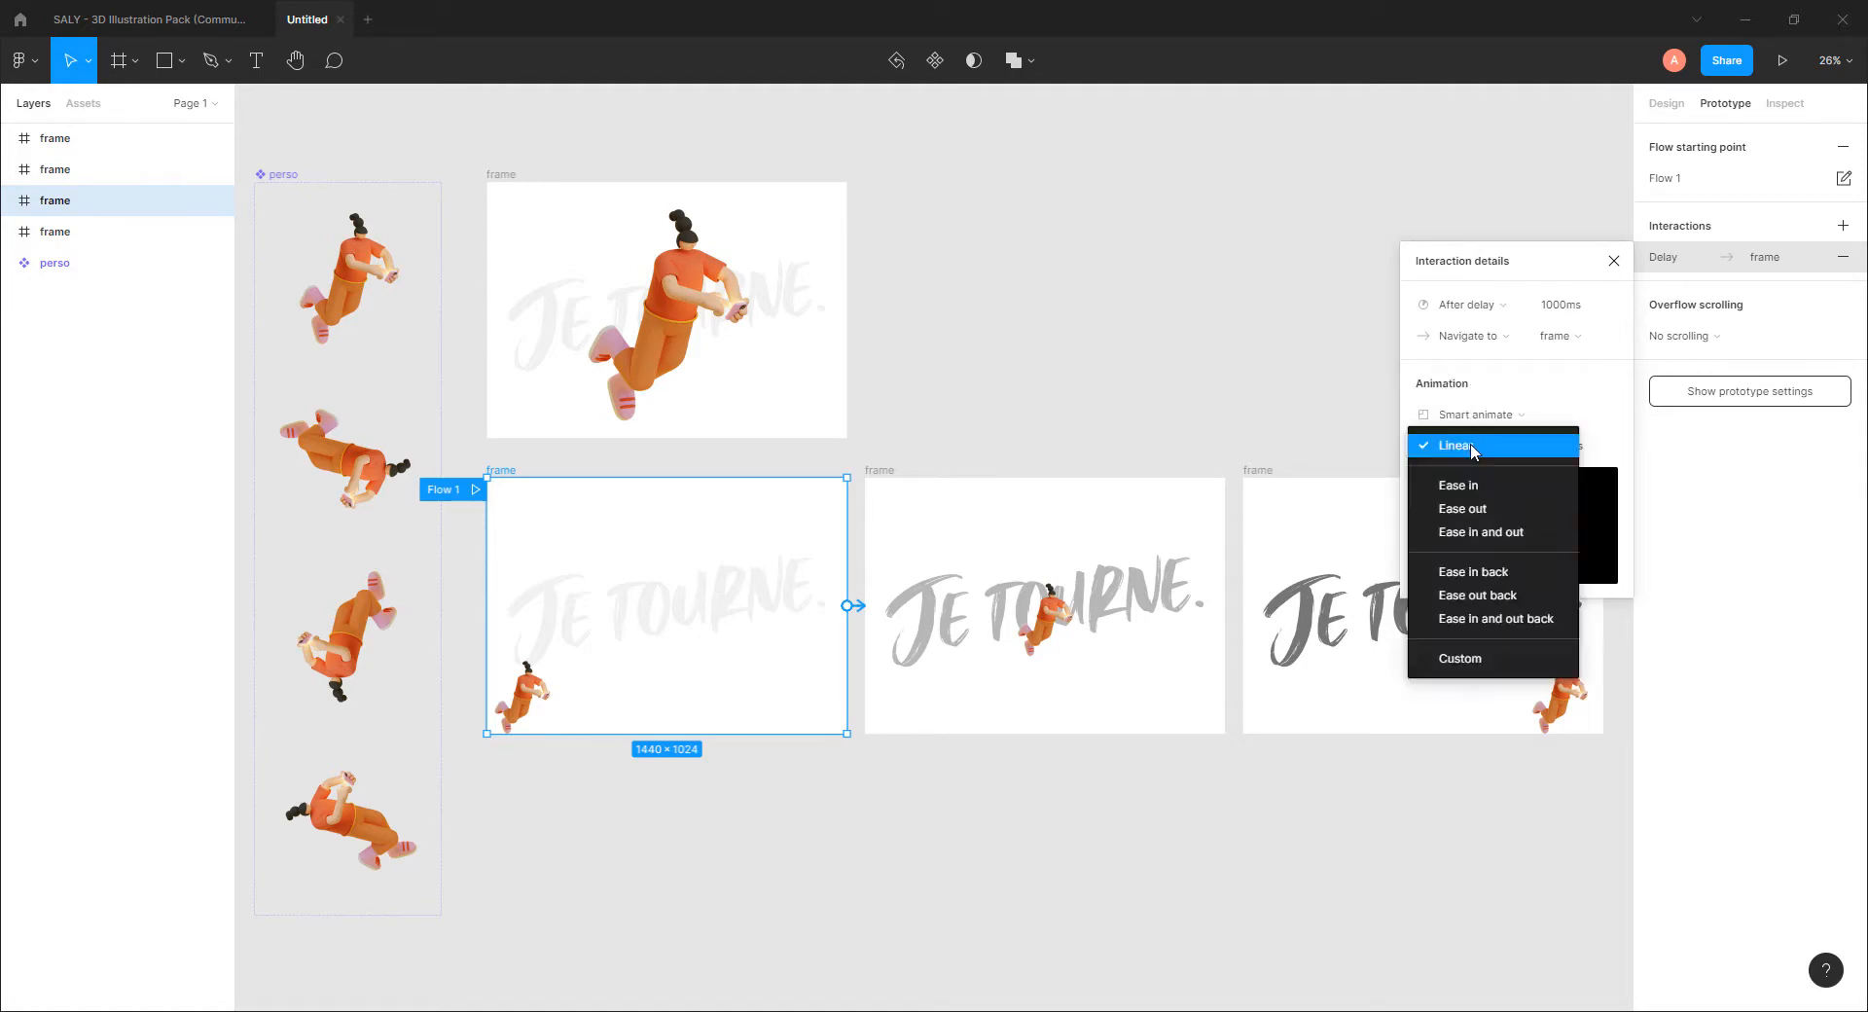
left_click(1467, 536)
left_click(1603, 453)
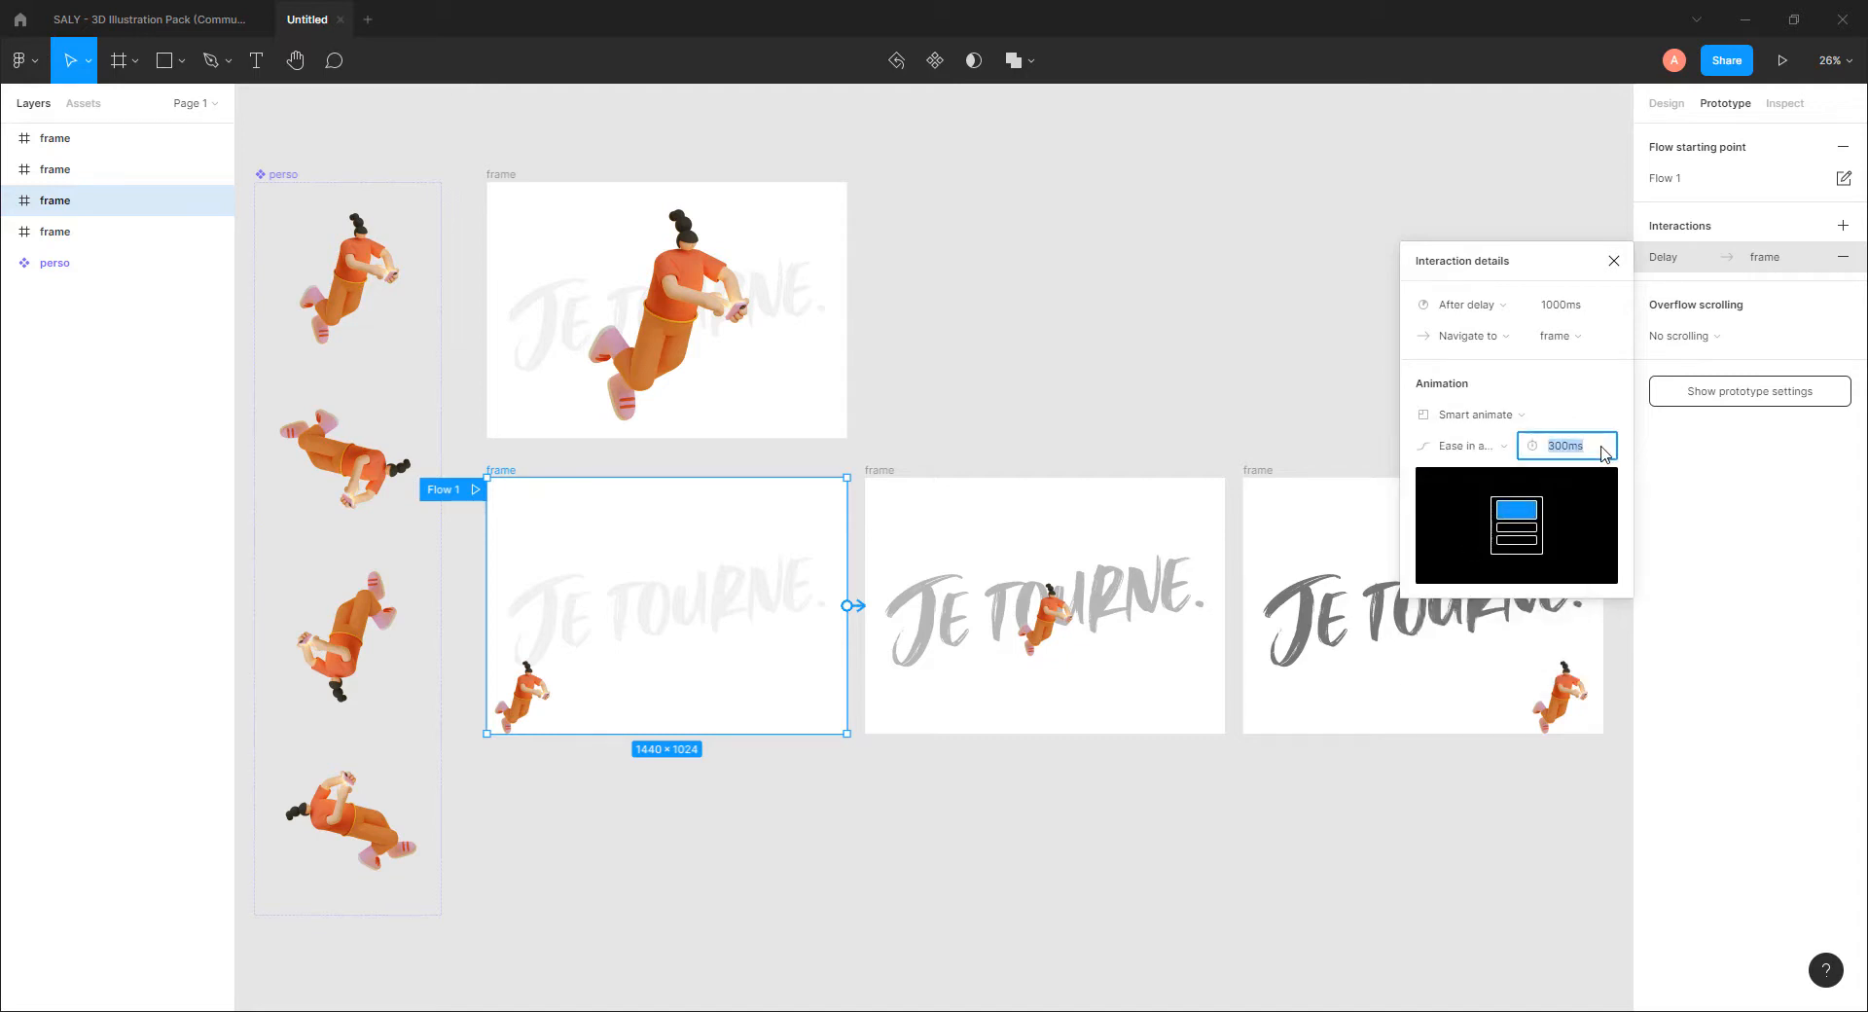
type("500")
key("Return")
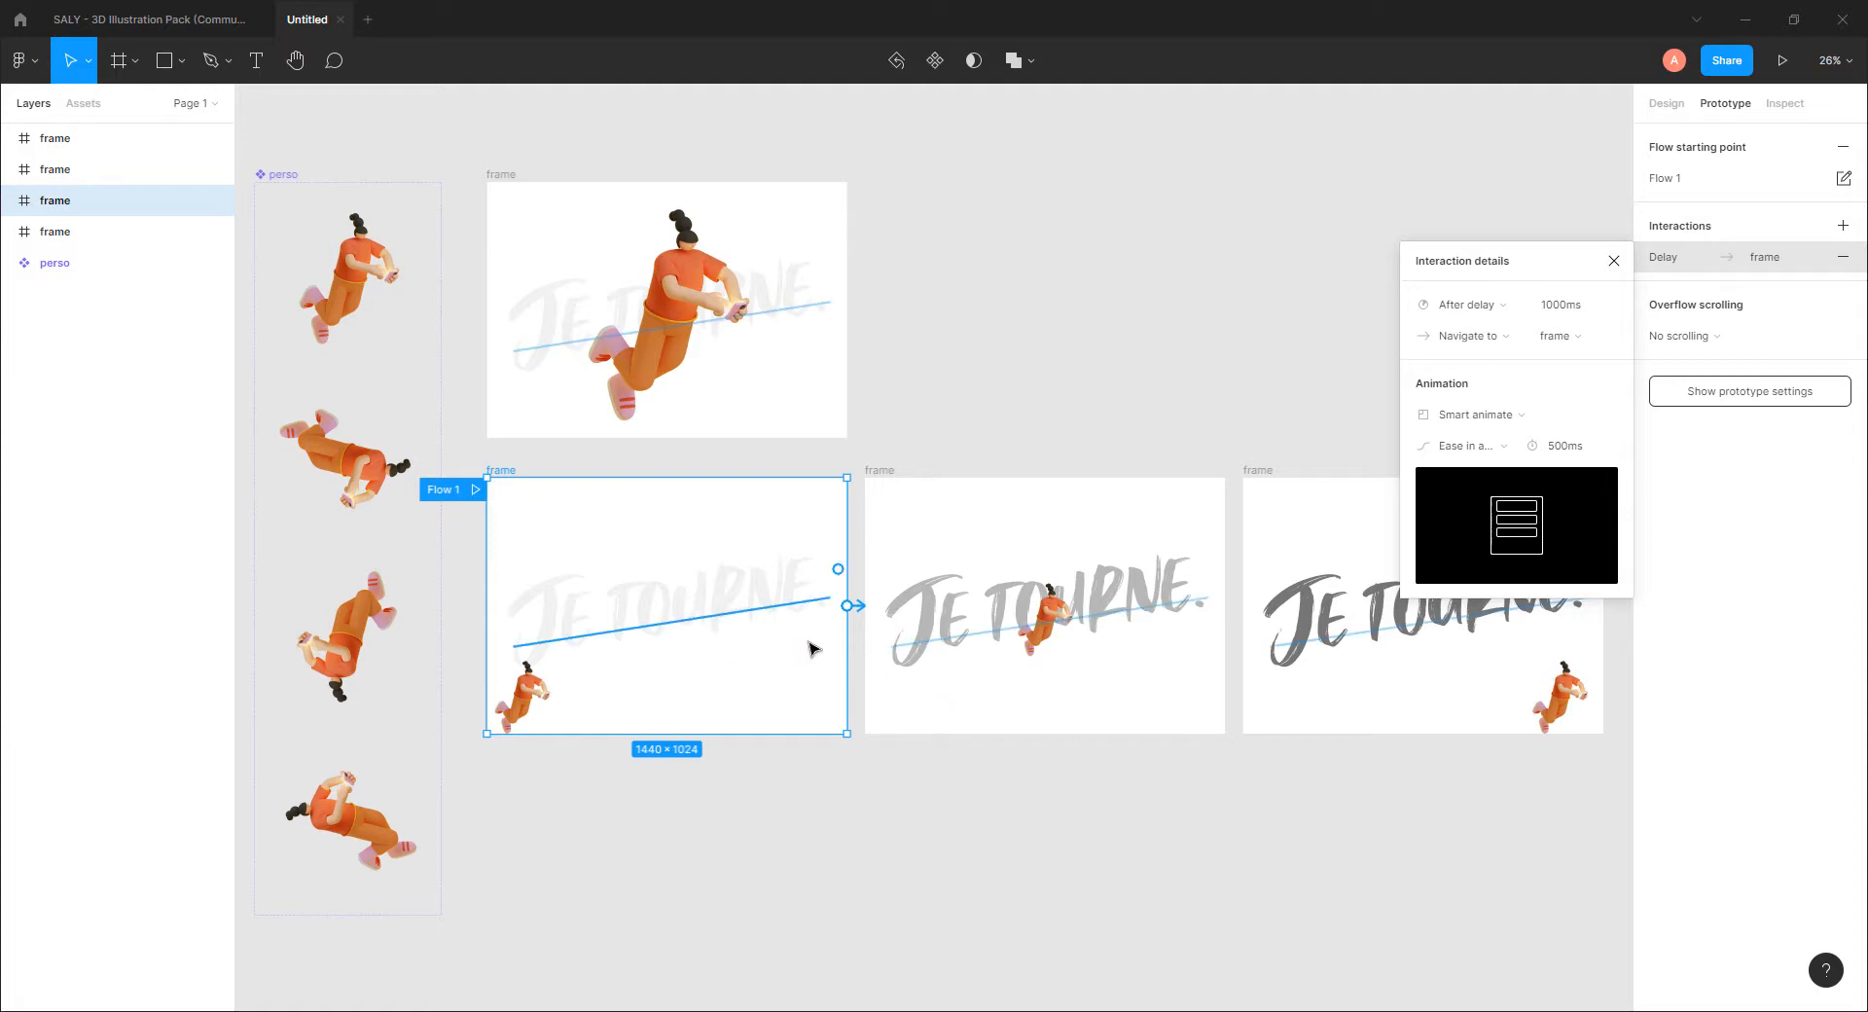
Step: Link the middle frame to the rightmost frame, navigating after a 3000 ms delay
left_click(882, 471)
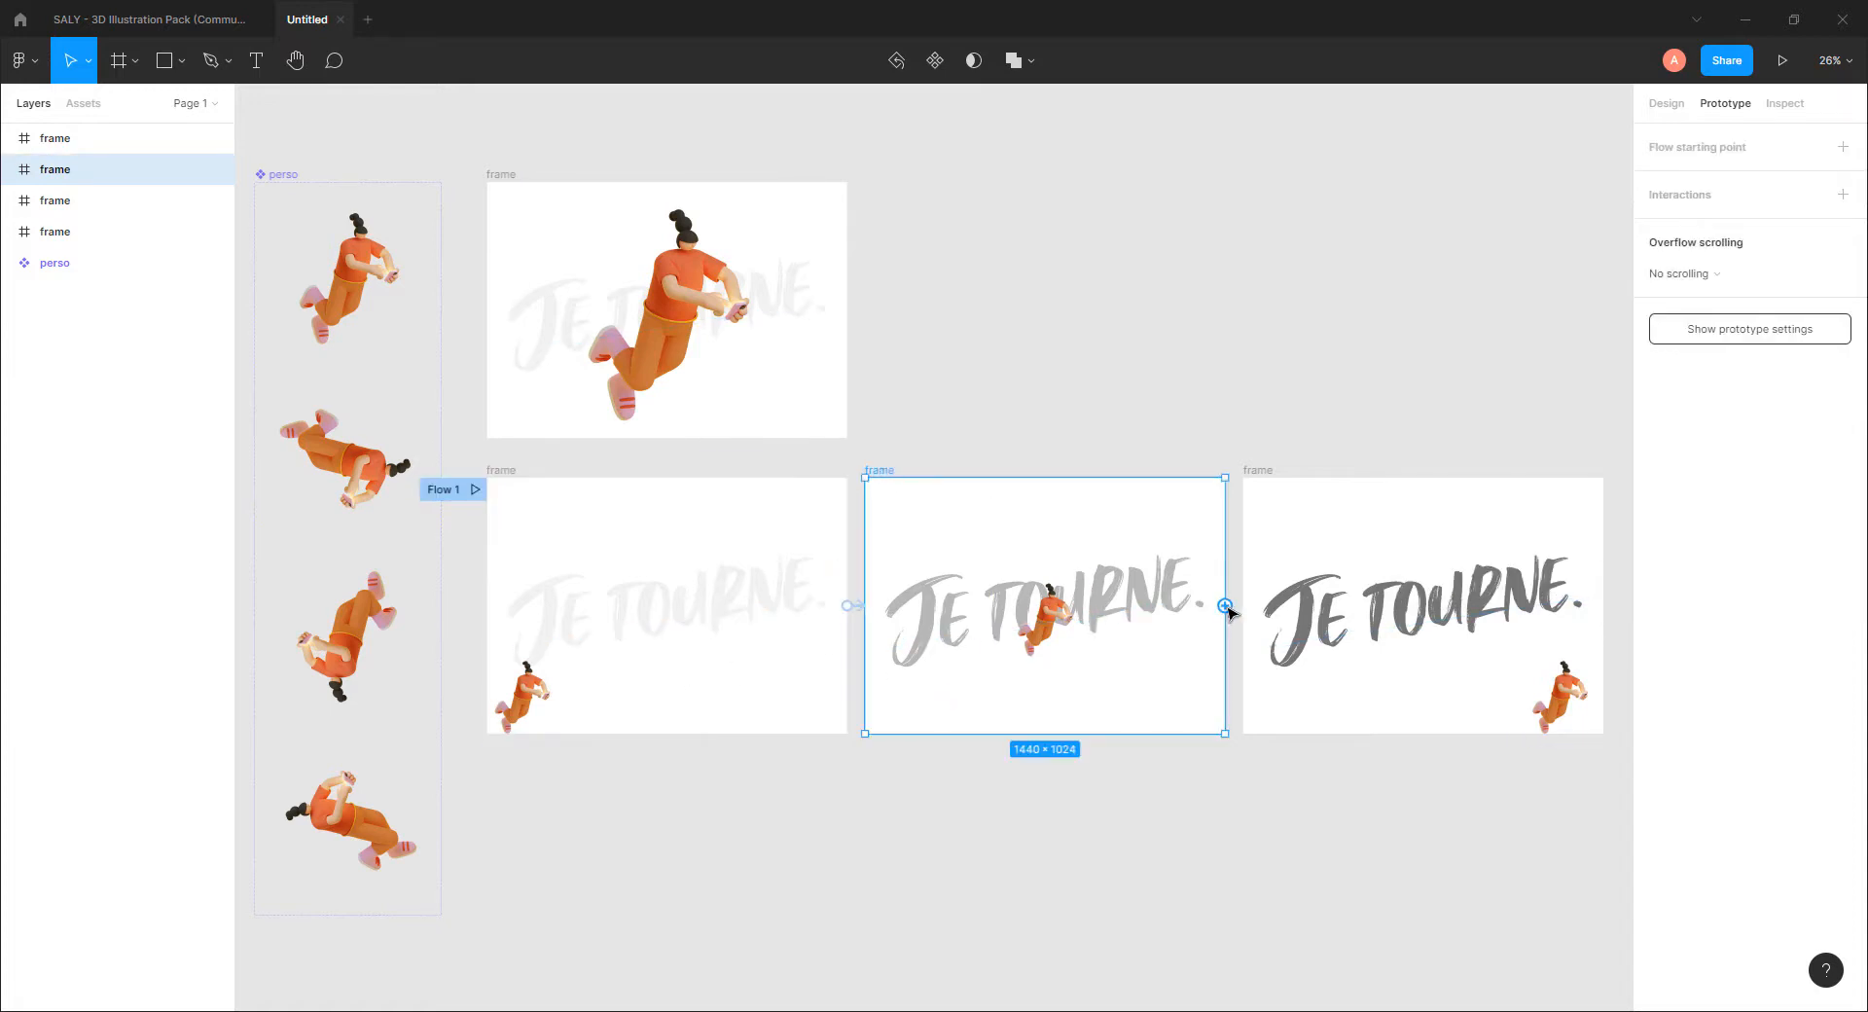
left_click_drag(1226, 605, 1293, 610)
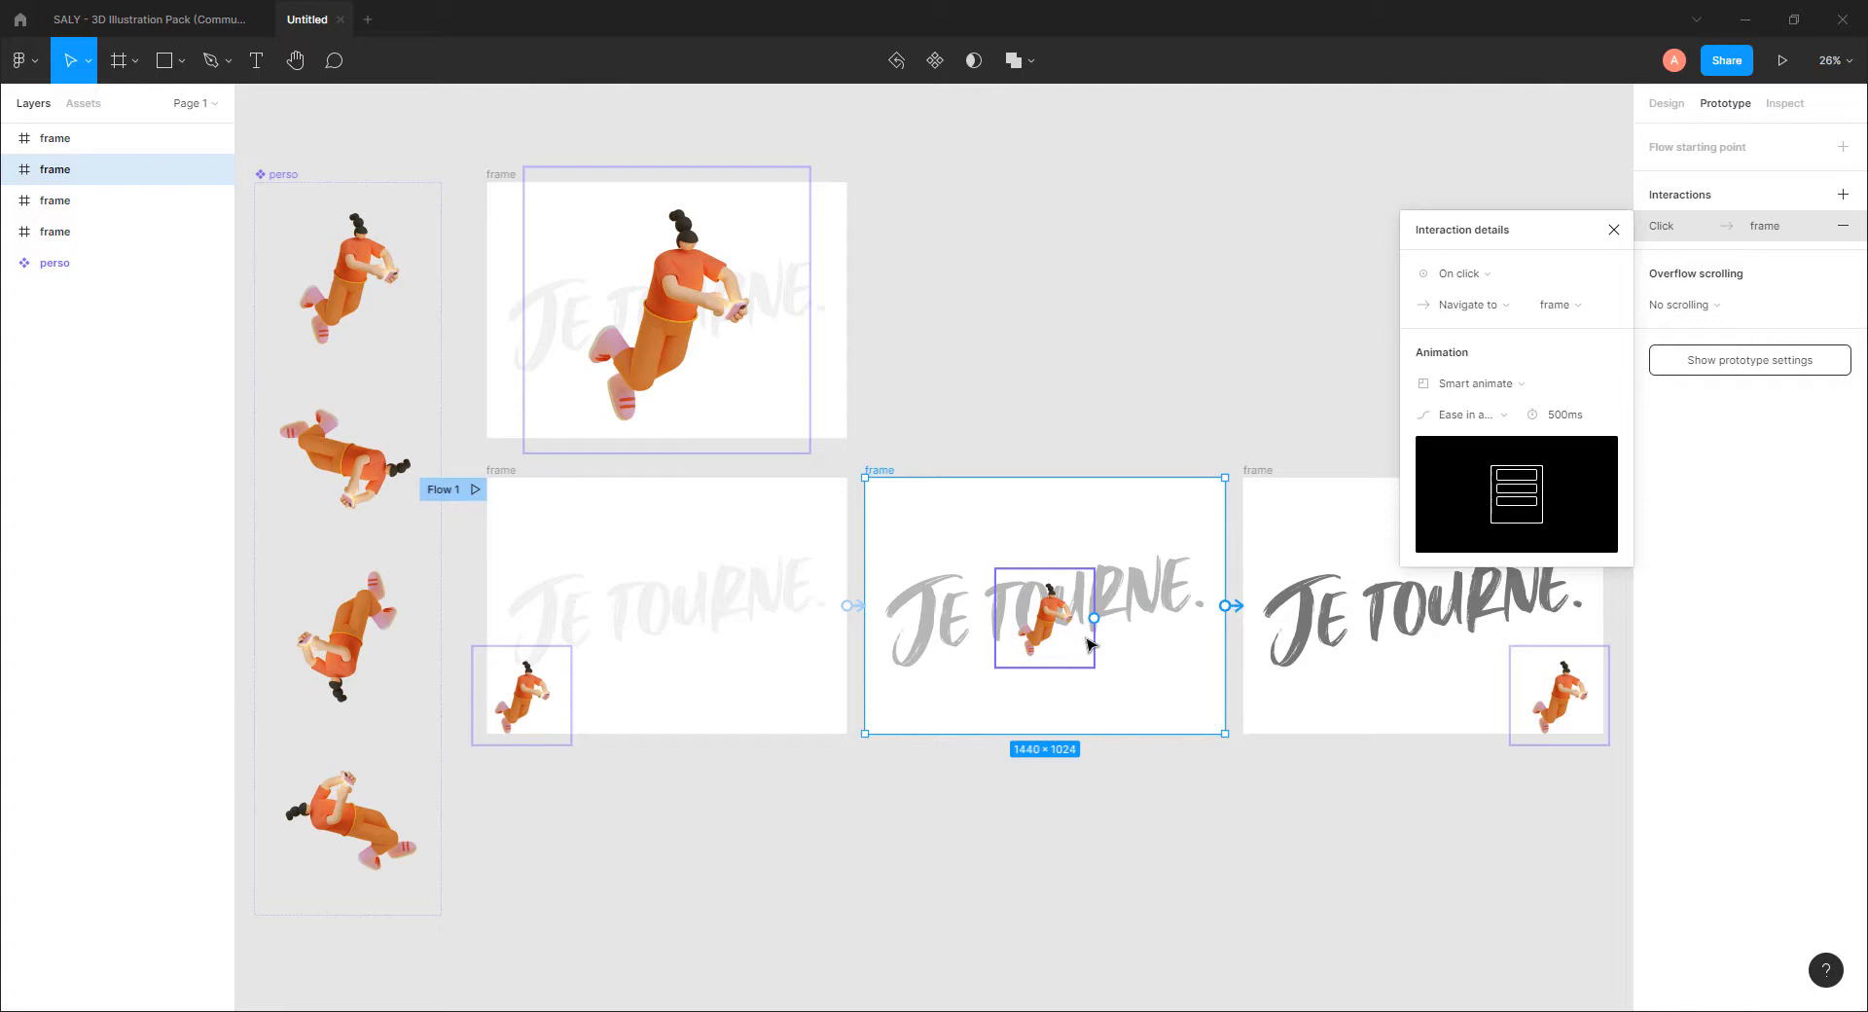
left_click(1483, 275)
left_click(1464, 523)
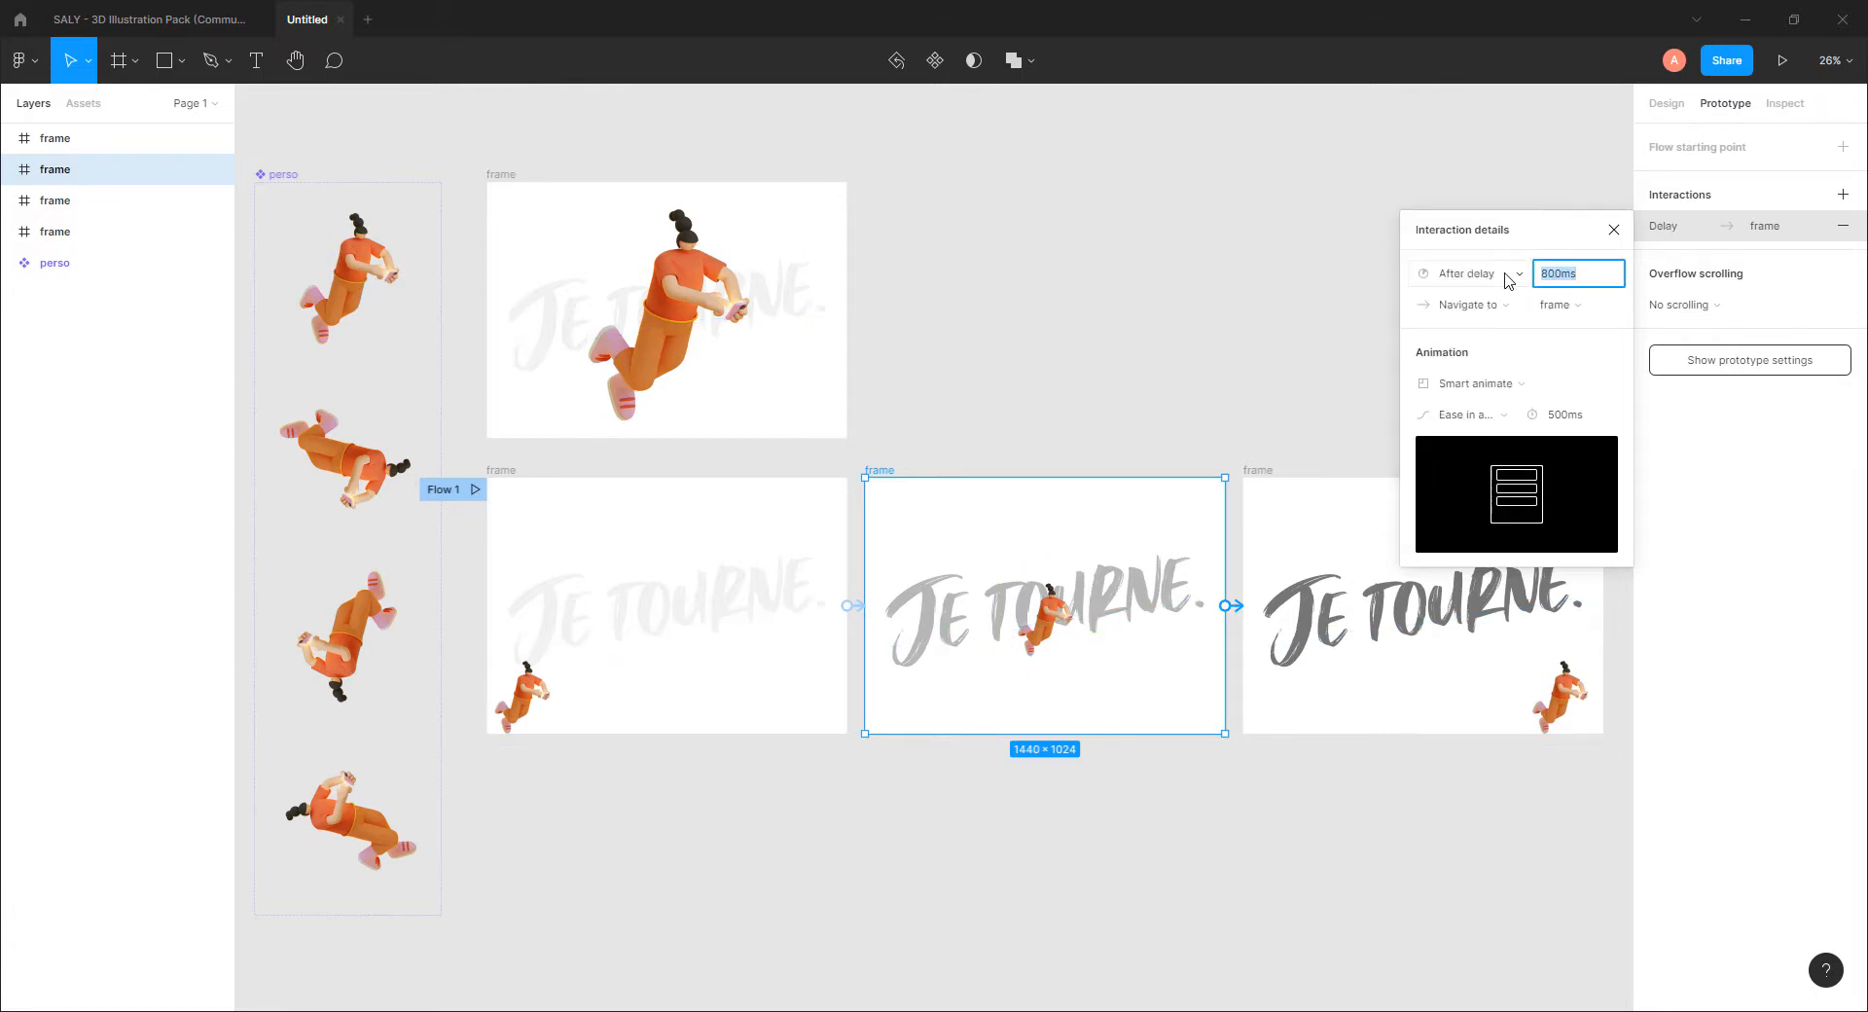
type("3000")
key("Return")
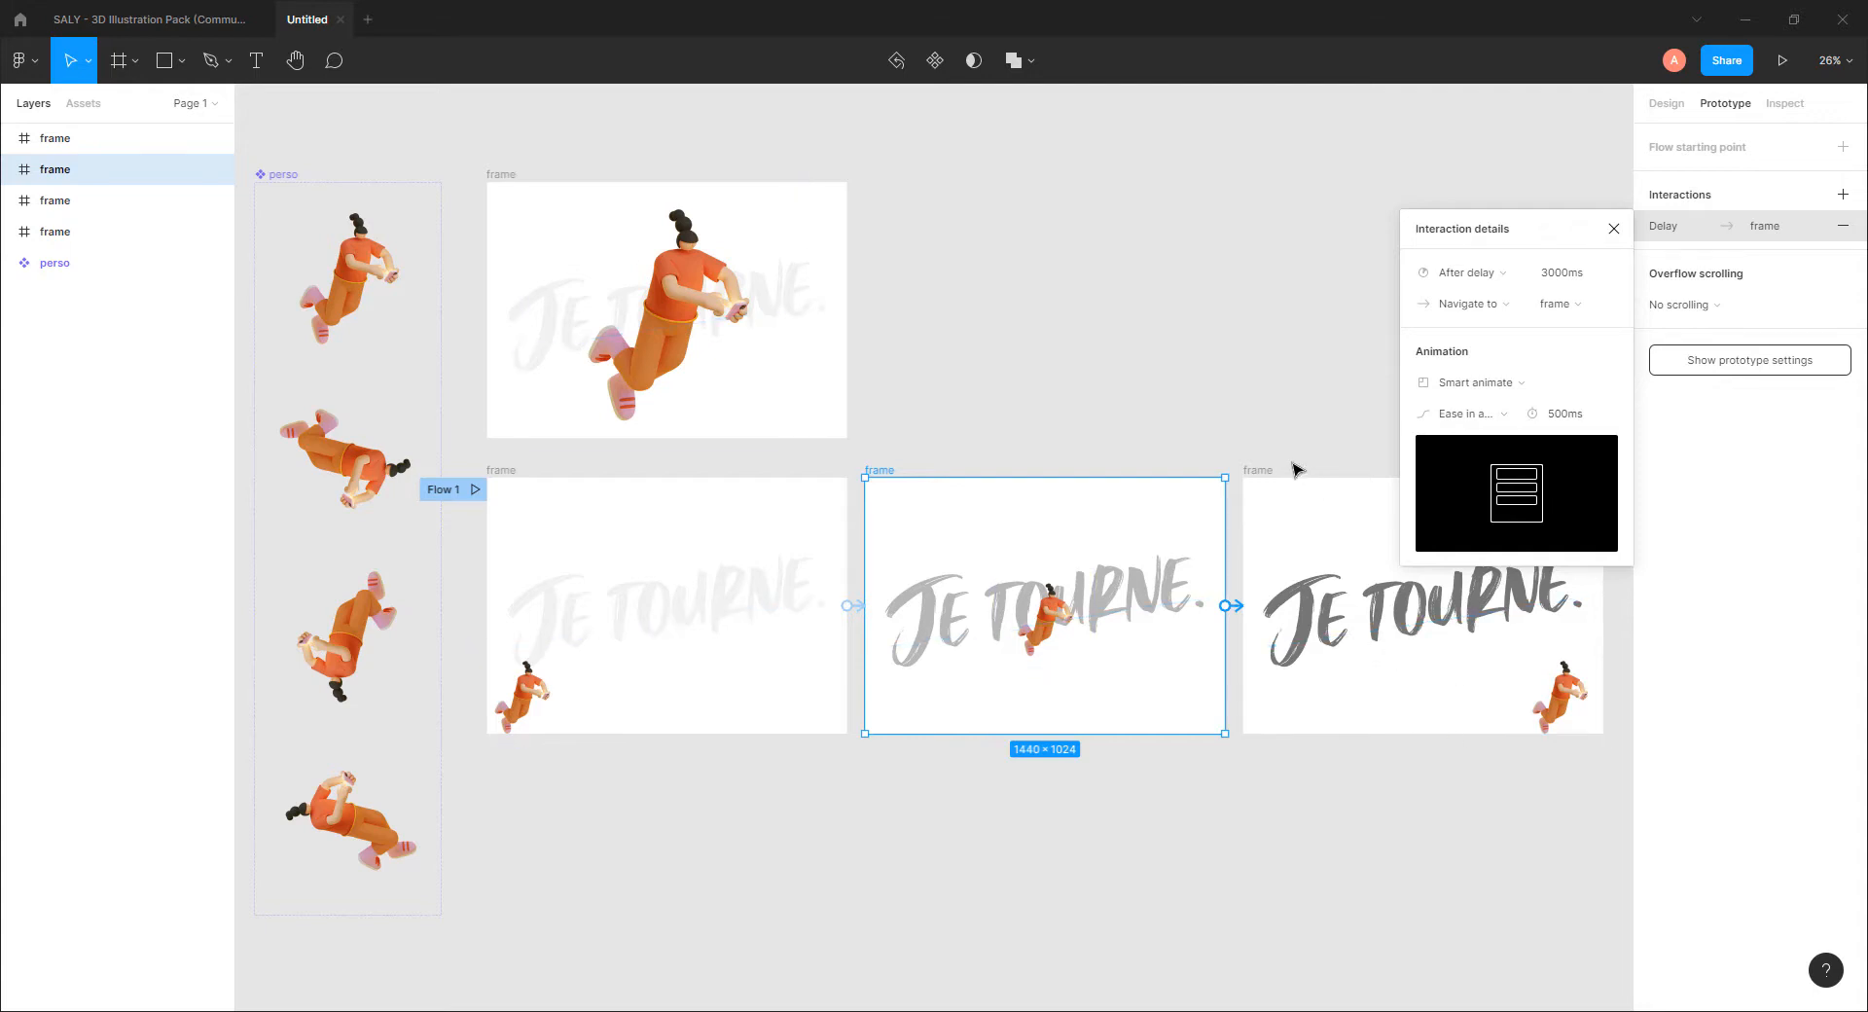
Step: Link the rightmost frame back to the first lower frame, navigating after a 1000 ms delay
left_click(1263, 473)
left_click_drag(1603, 605, 805, 672)
left_click(1469, 280)
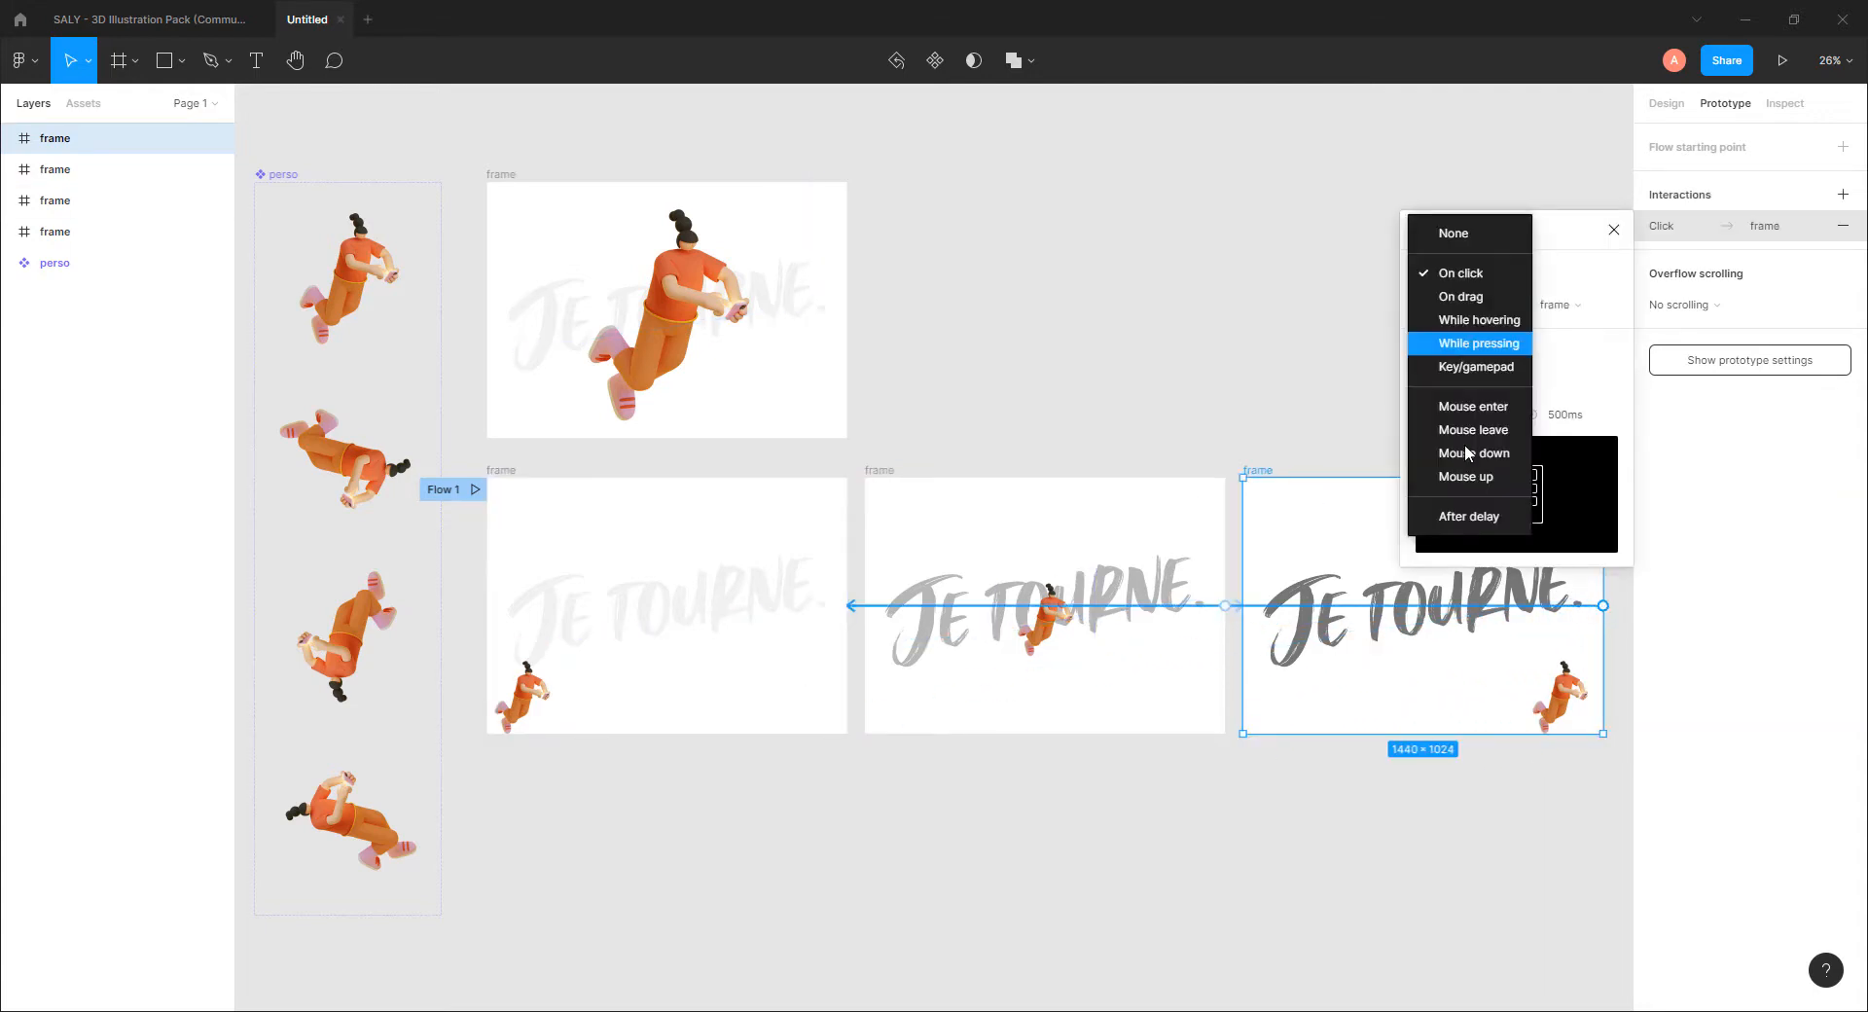
left_click(1458, 519)
left_click(1574, 277)
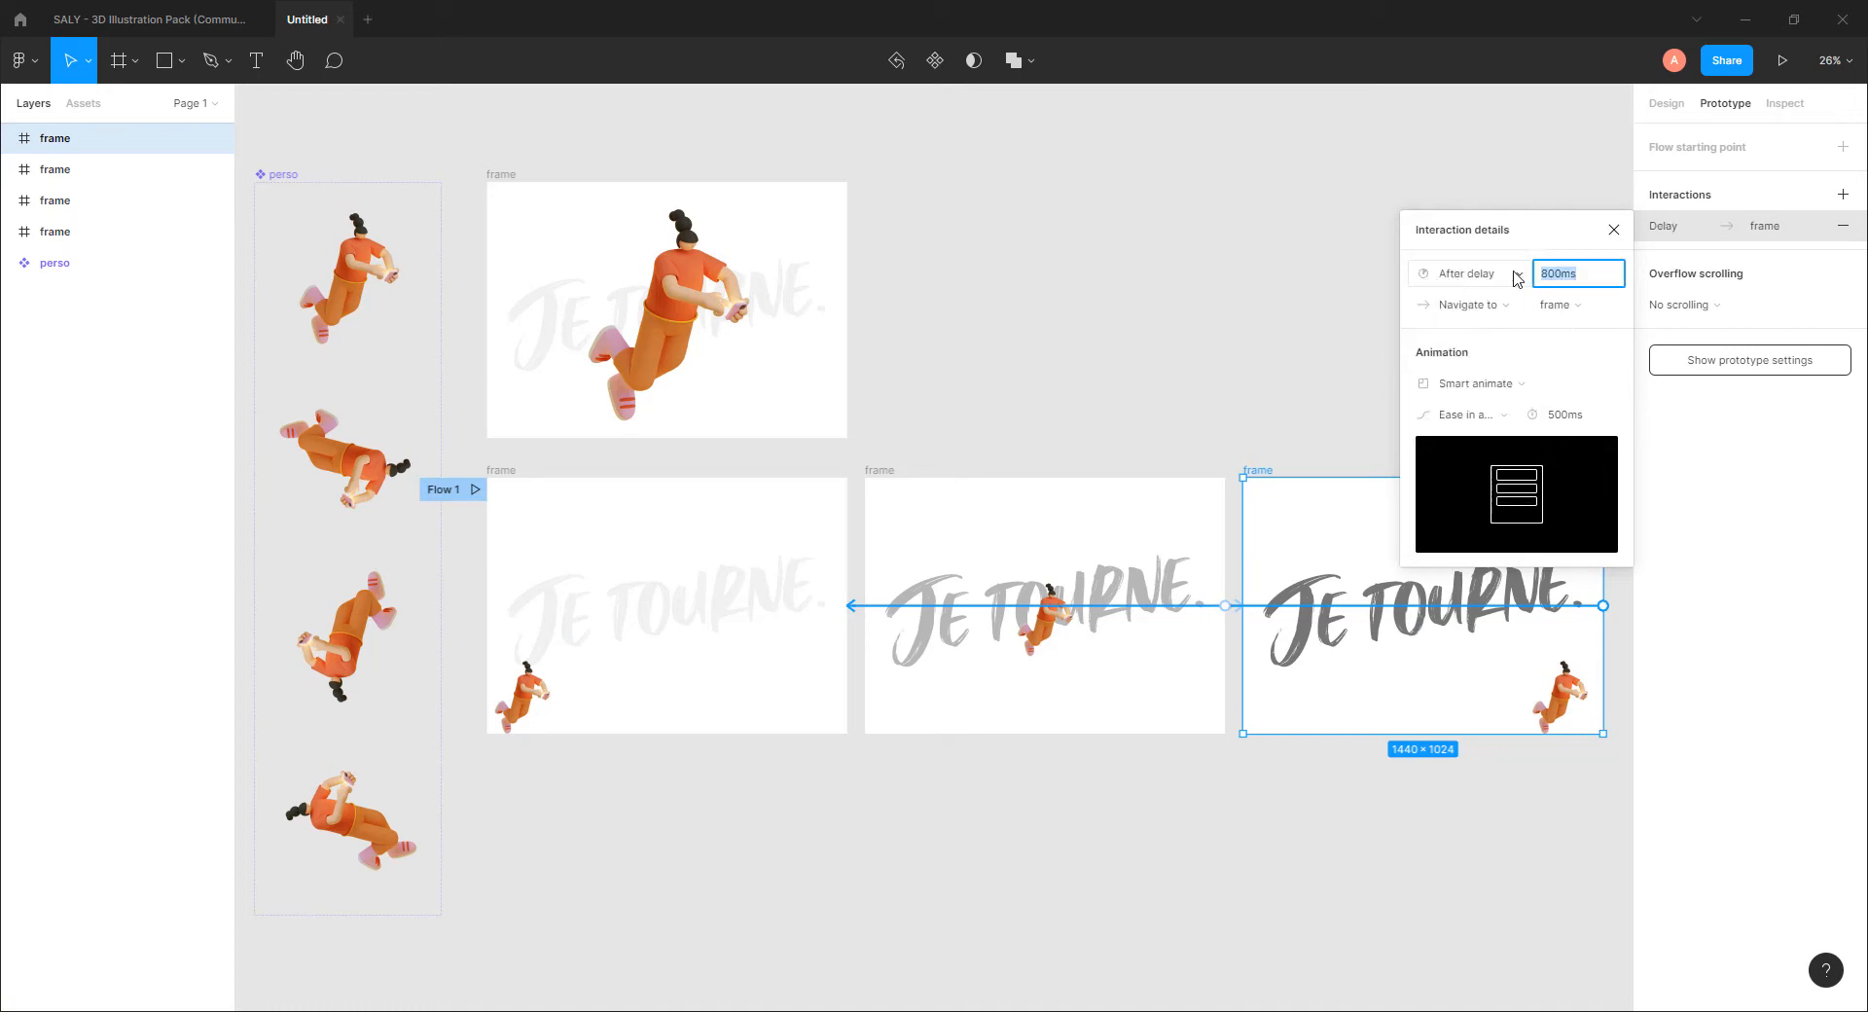
type("1000")
key("Return")
left_click(1200, 377)
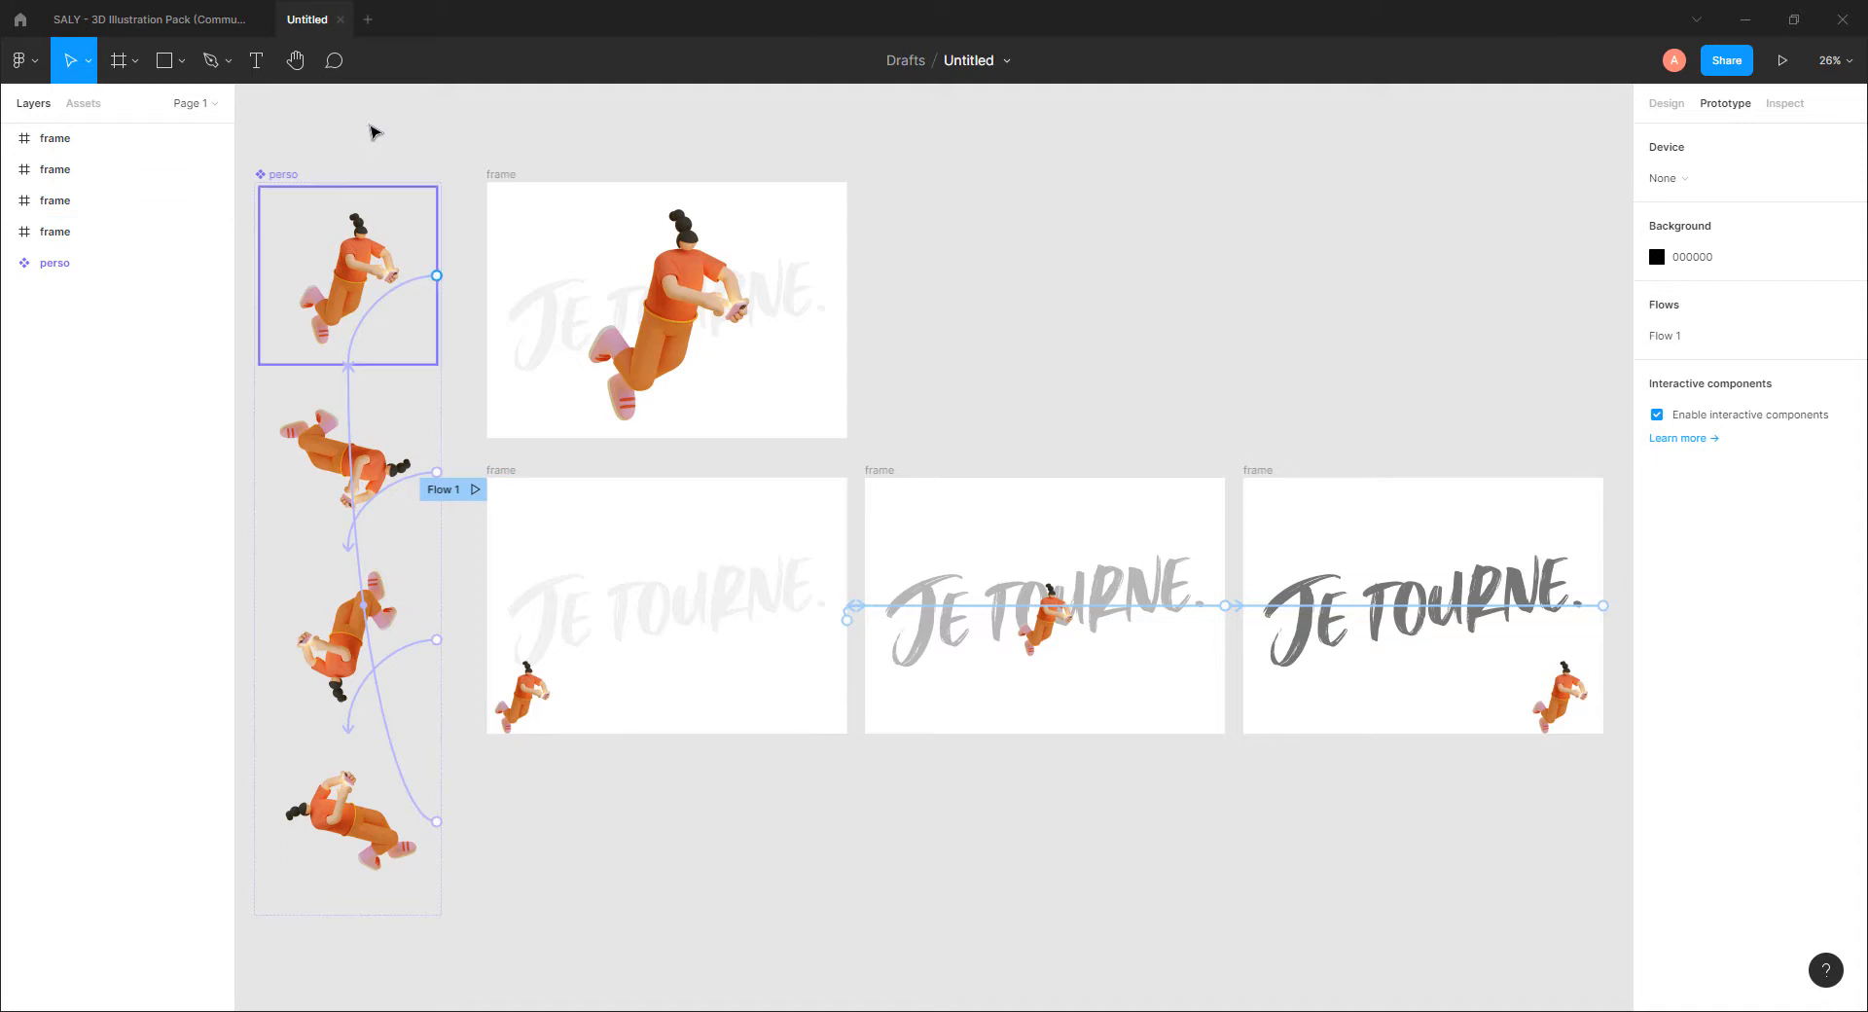
Step: Play the prototype to check the character and text animation across the linked frames, and close the preview
left_click(1782, 61)
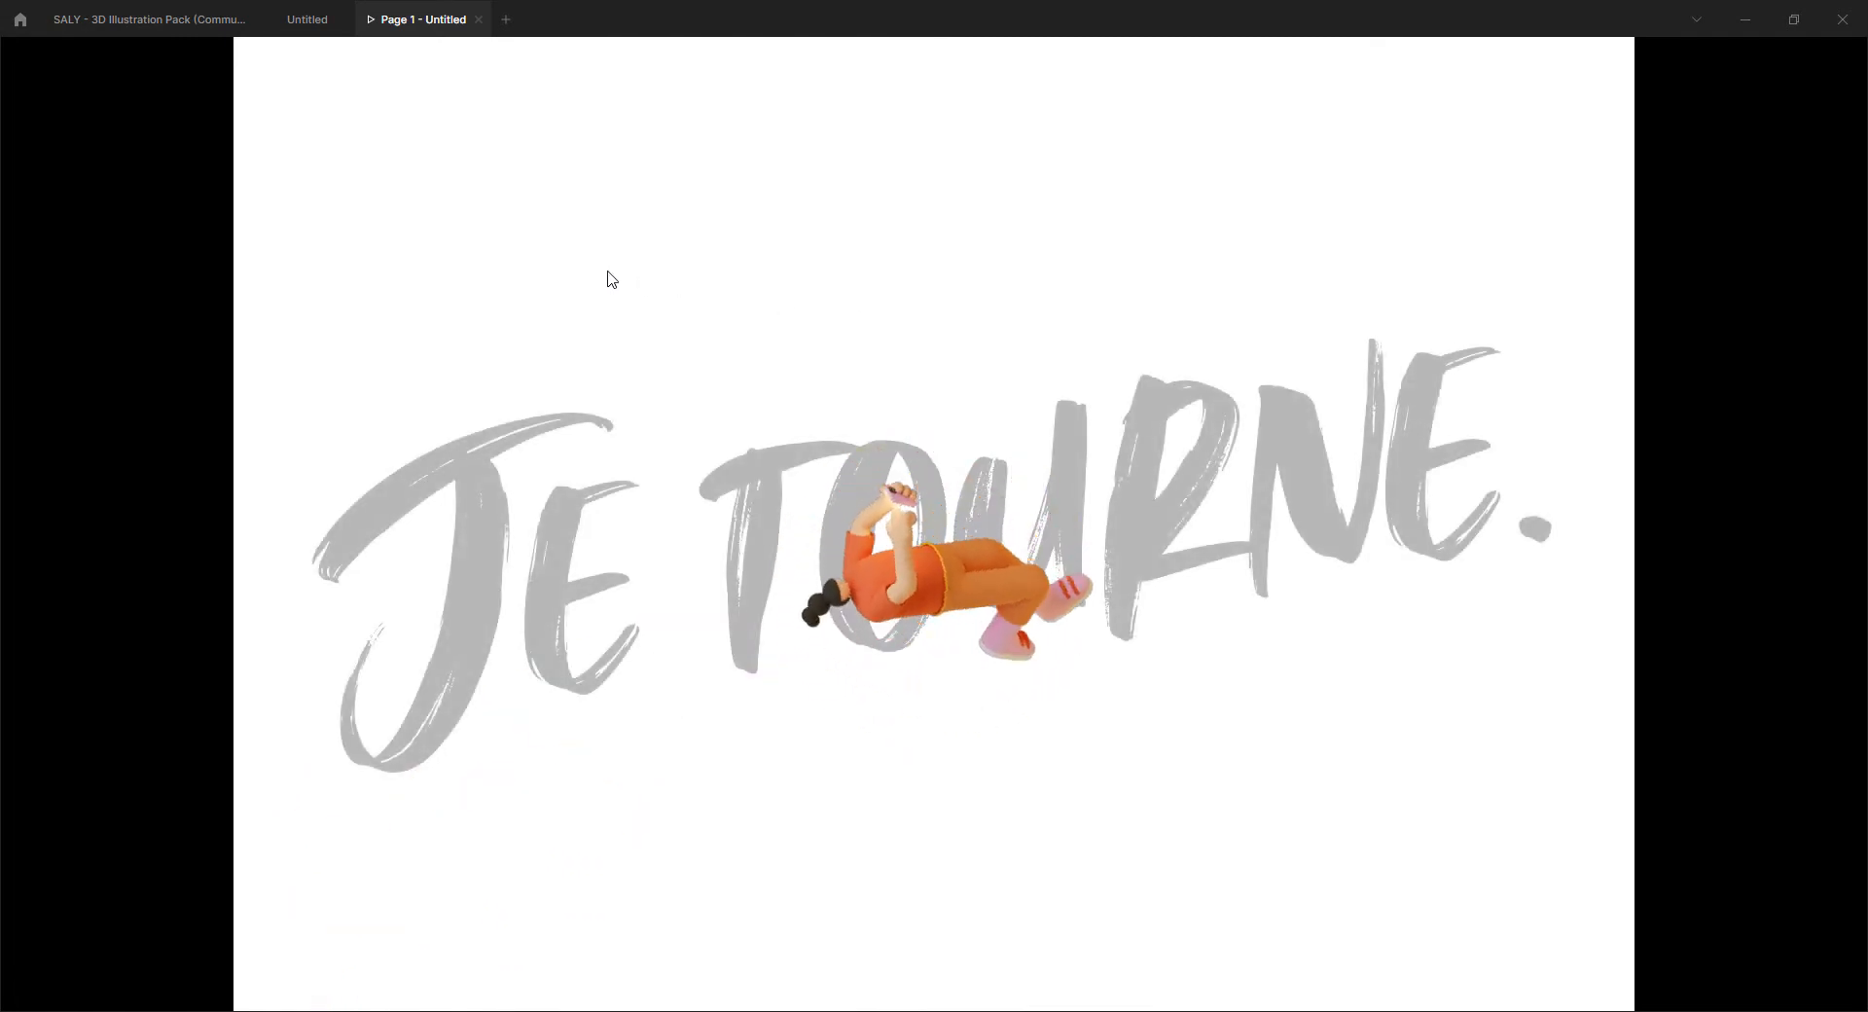
left_click(479, 19)
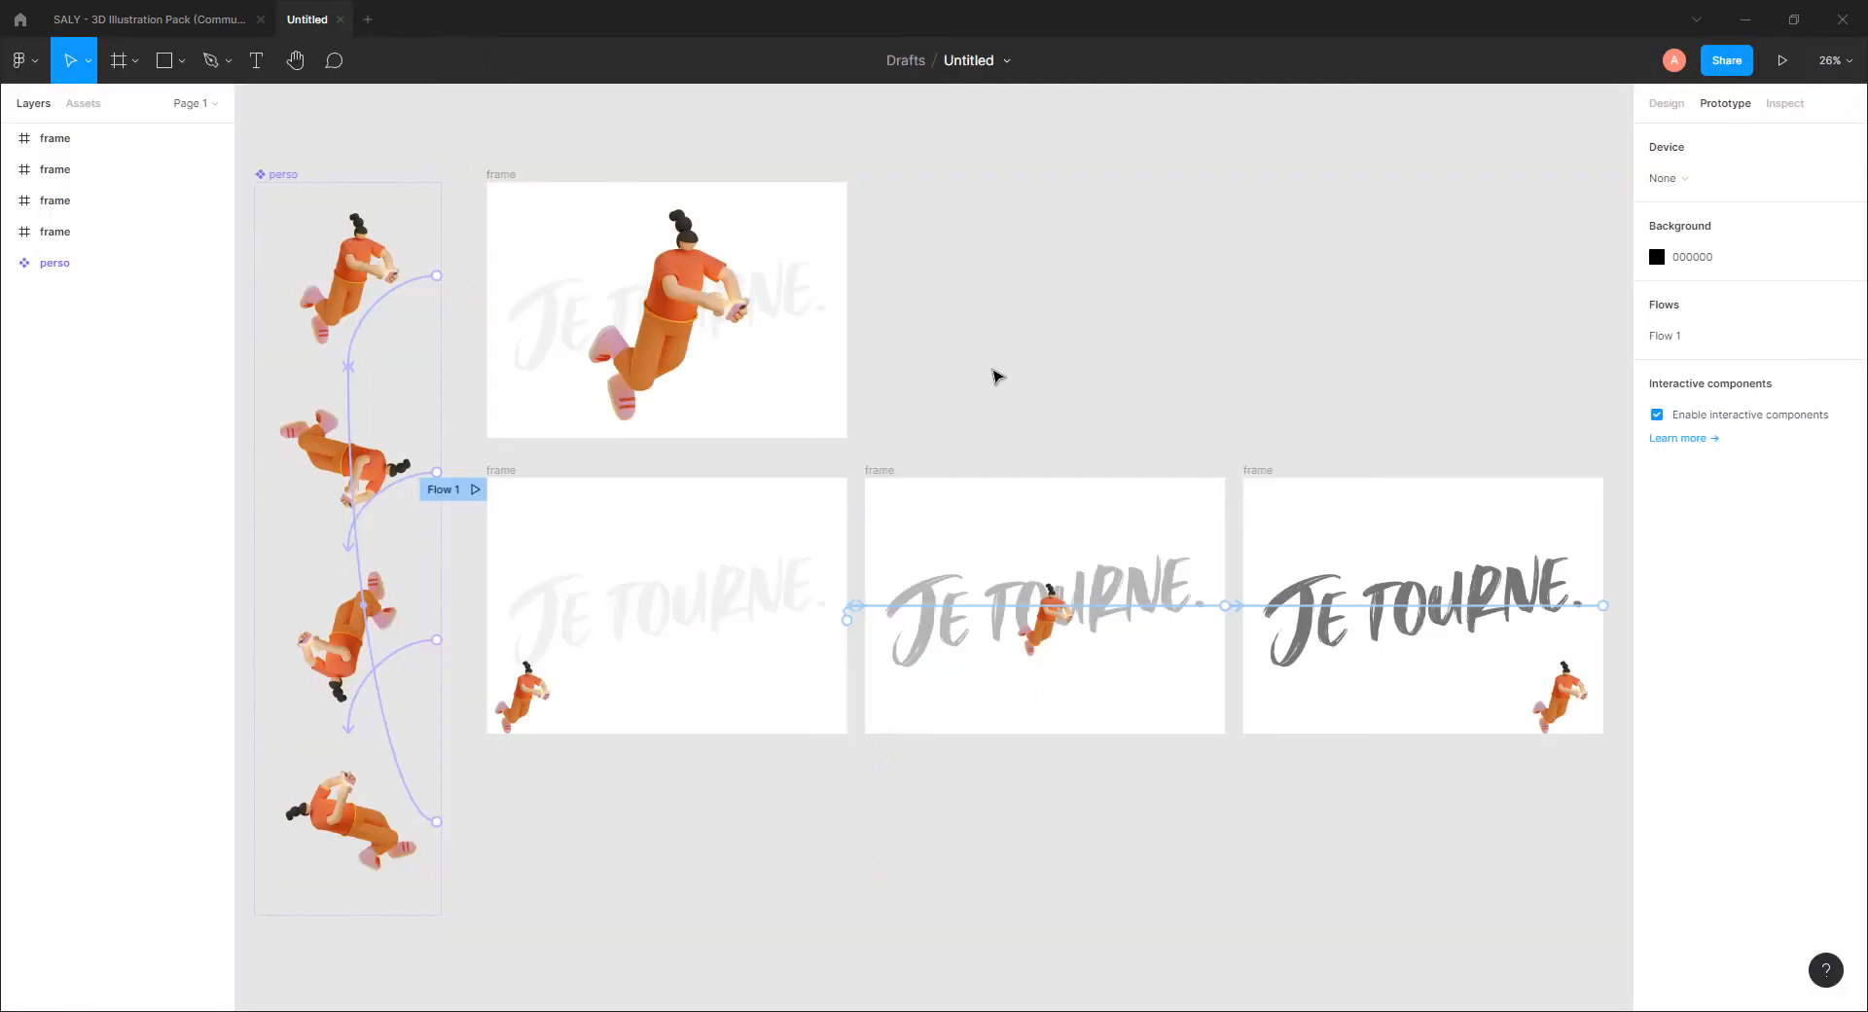